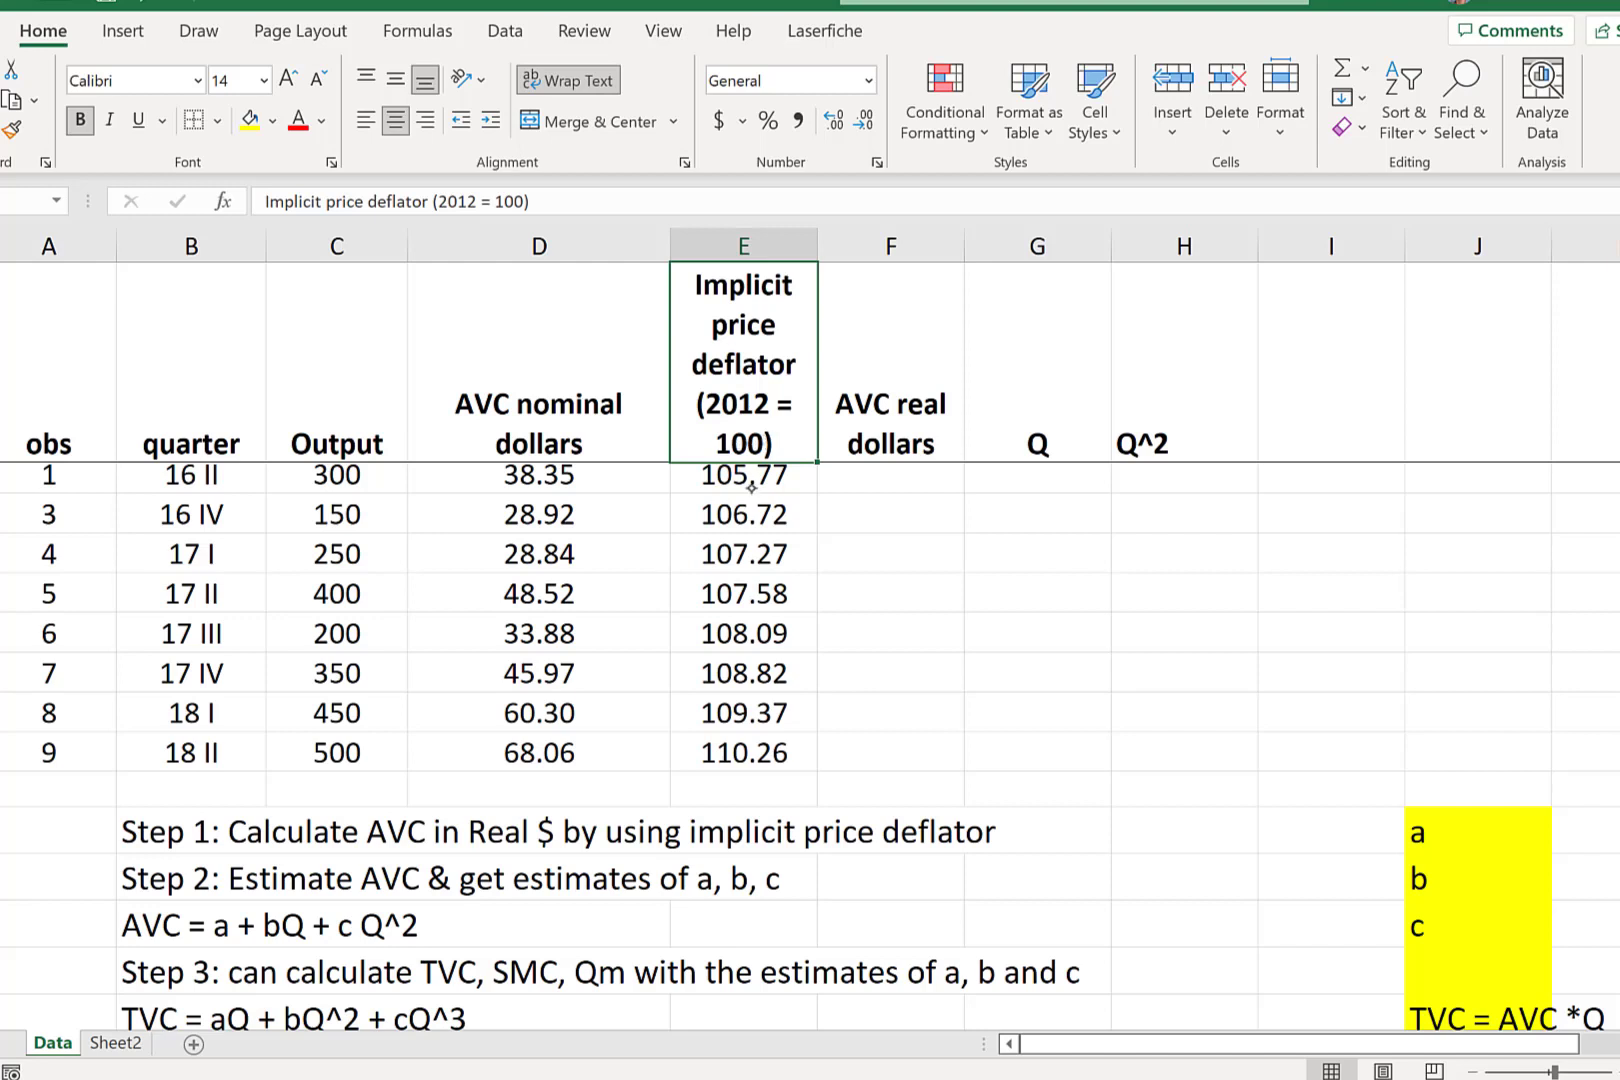
{"action": "left_click", "coordinate": [752, 476]}
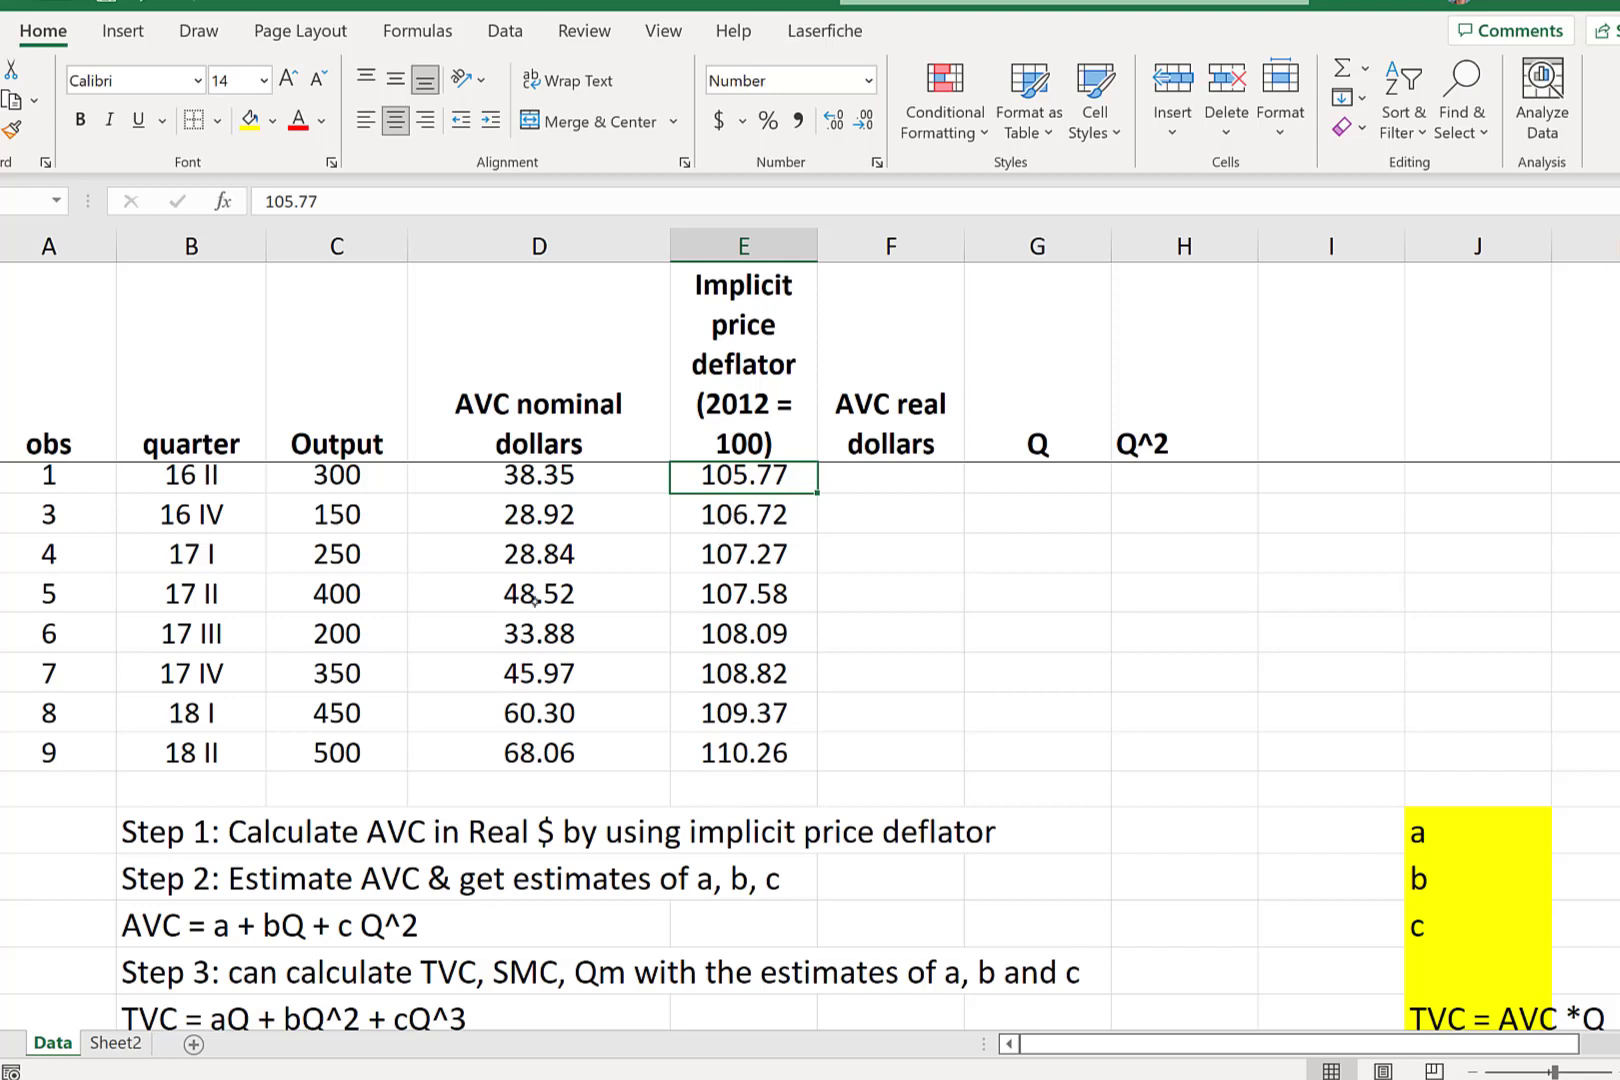
{"action": "left_click_drag", "start_coordinate": [349, 468], "coordinate": [345, 745]}
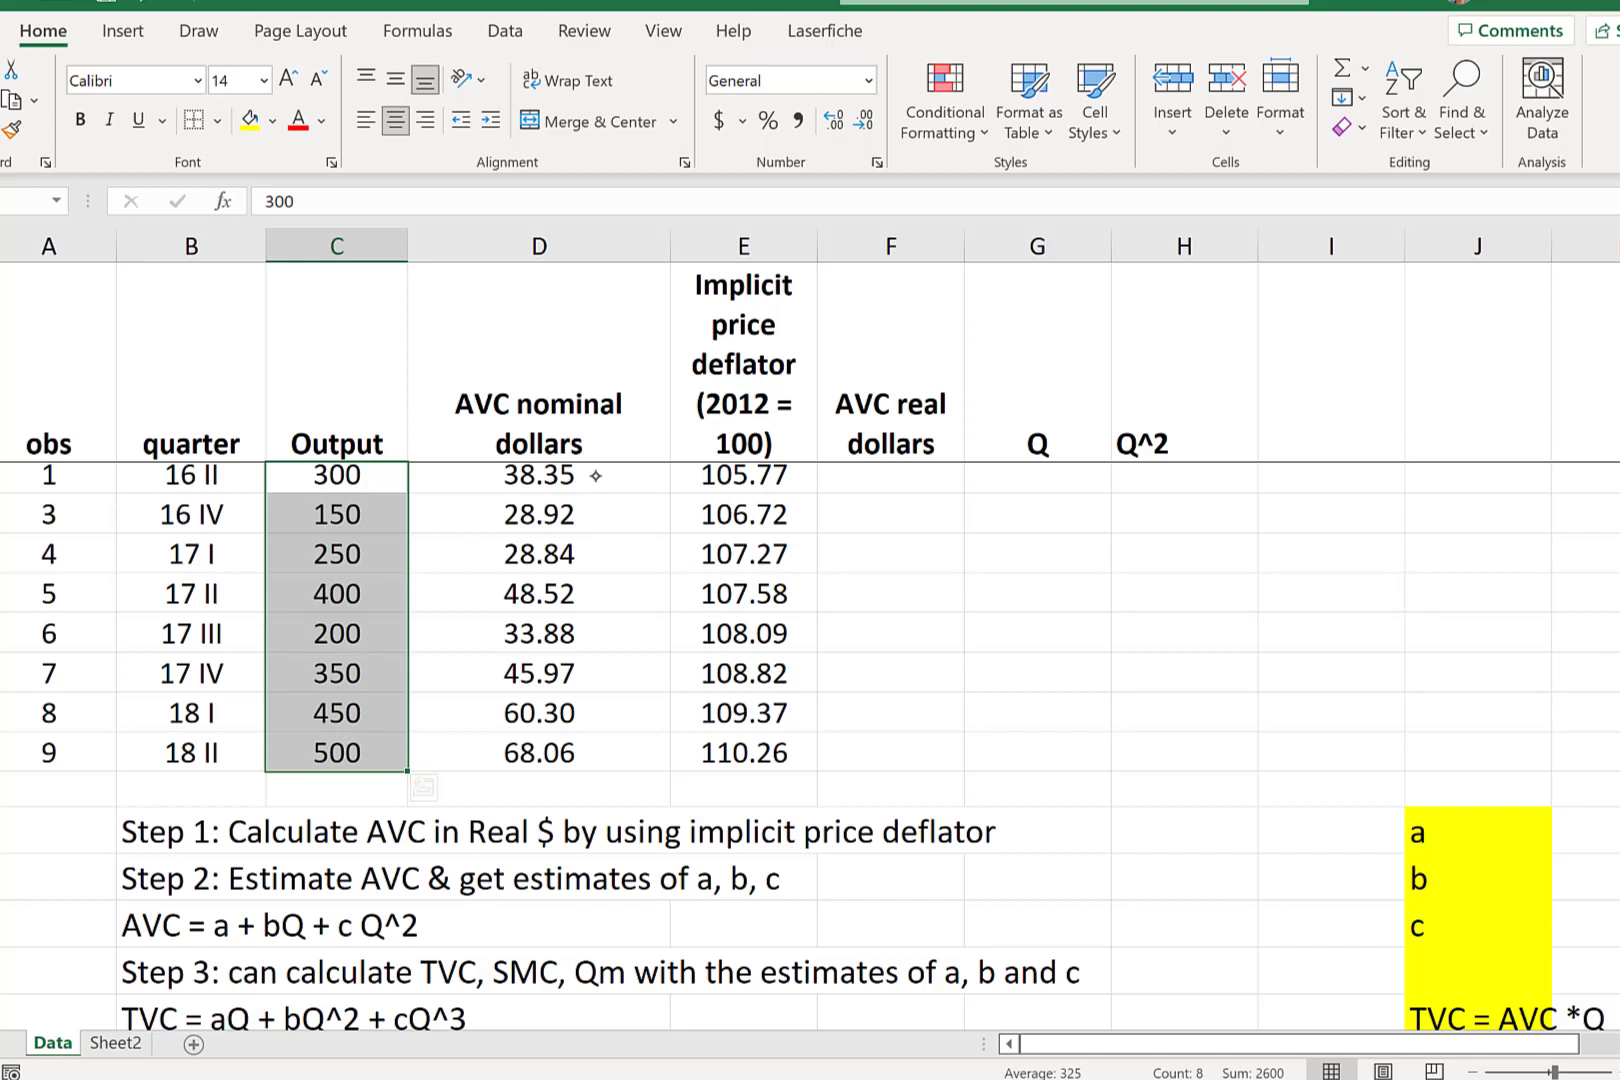
{"action": "left_click_drag", "start_coordinate": [600, 477], "coordinate": [593, 748]}
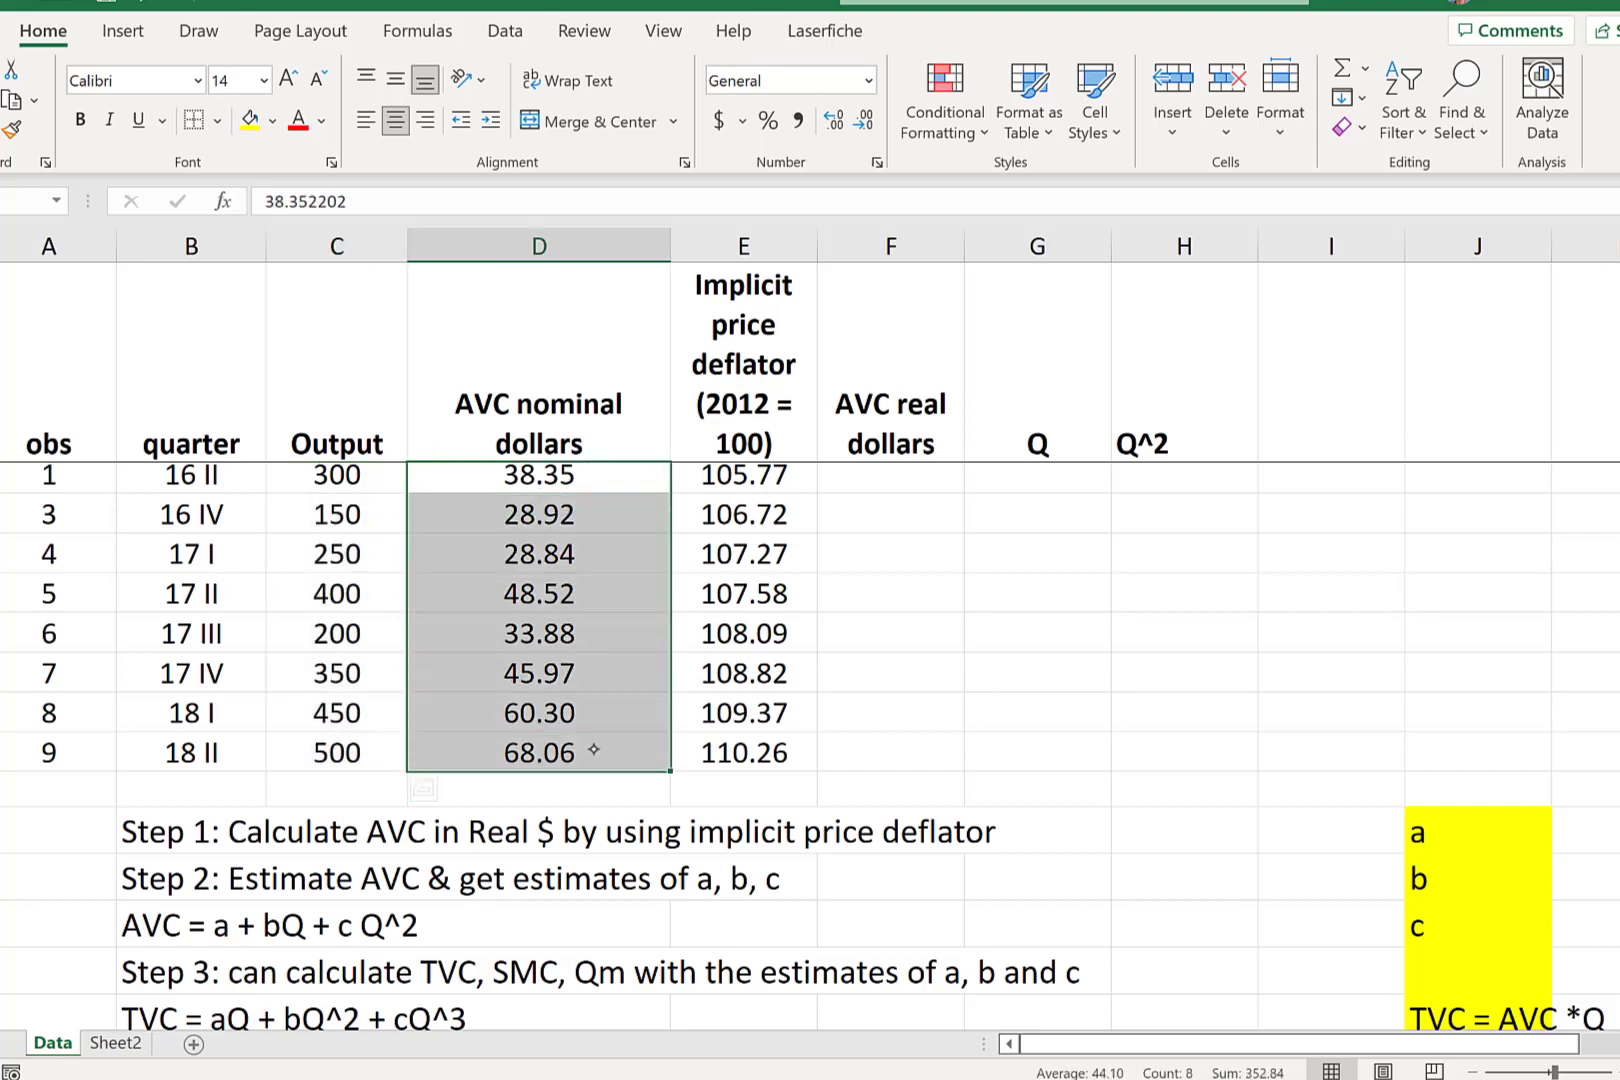
{"action": "left_click", "coordinate": [883, 496]}
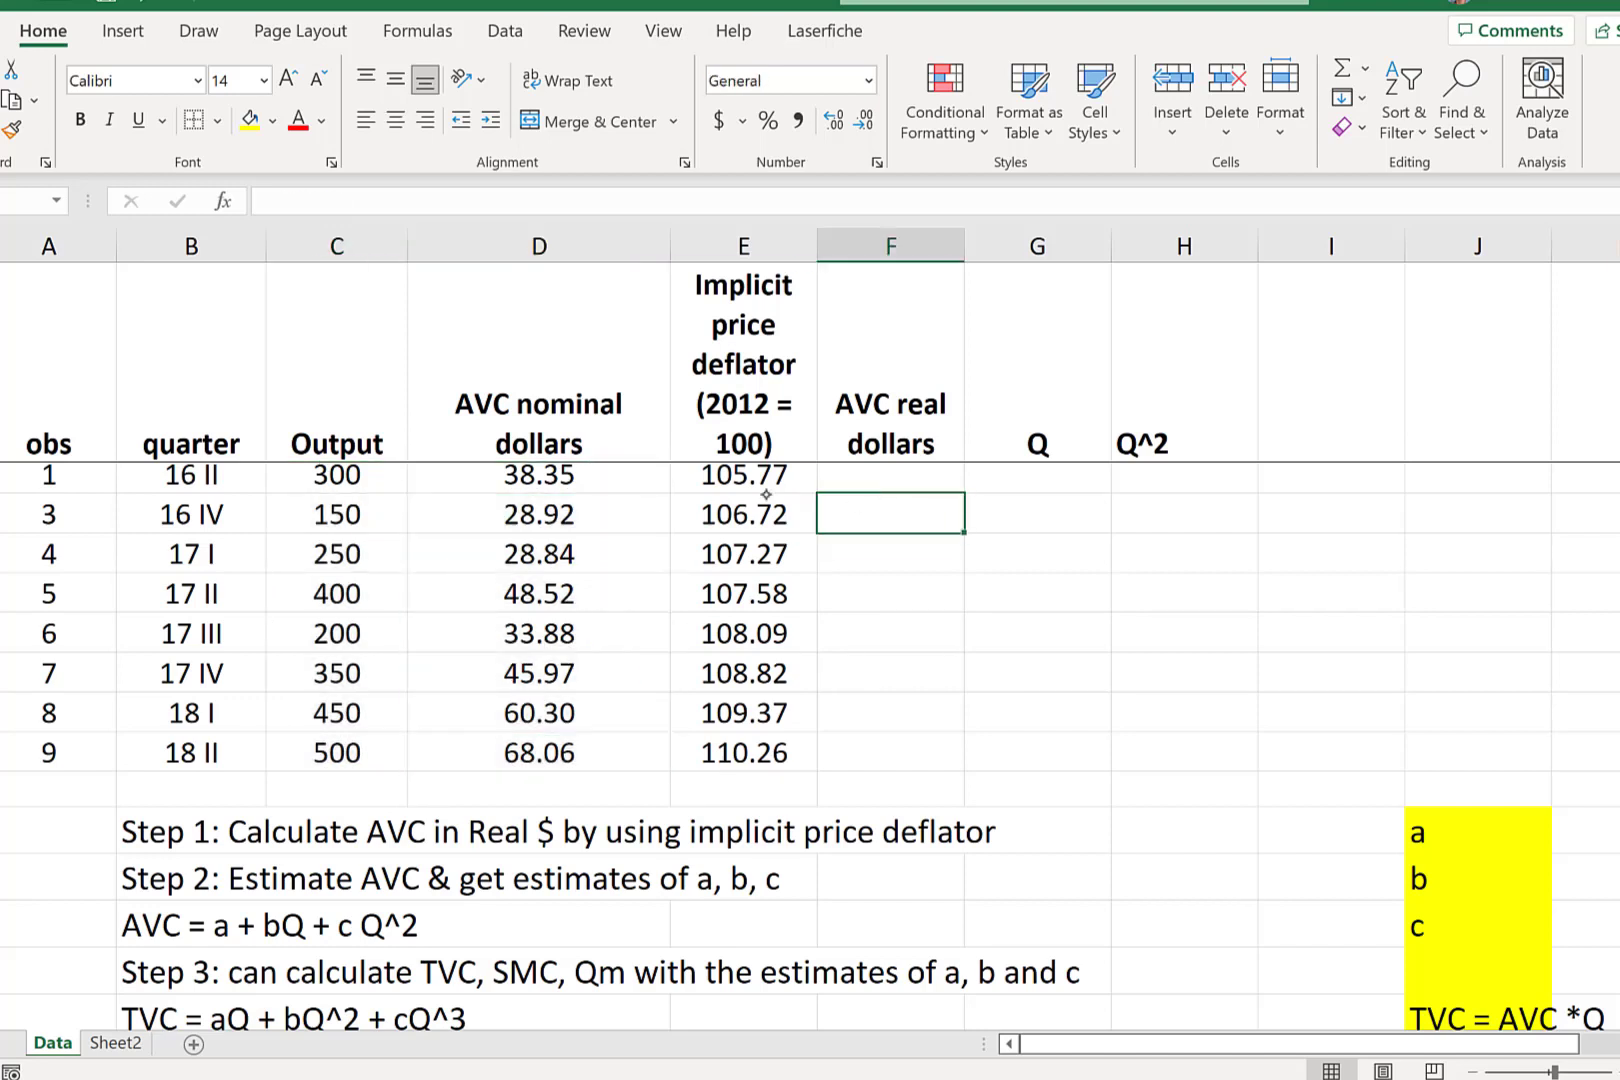
{"action": "left_click", "coordinate": [886, 474]}
{"action": "scroll", "coordinate": [980, 552], "scroll_direction": "up", "scroll_amount": 1}
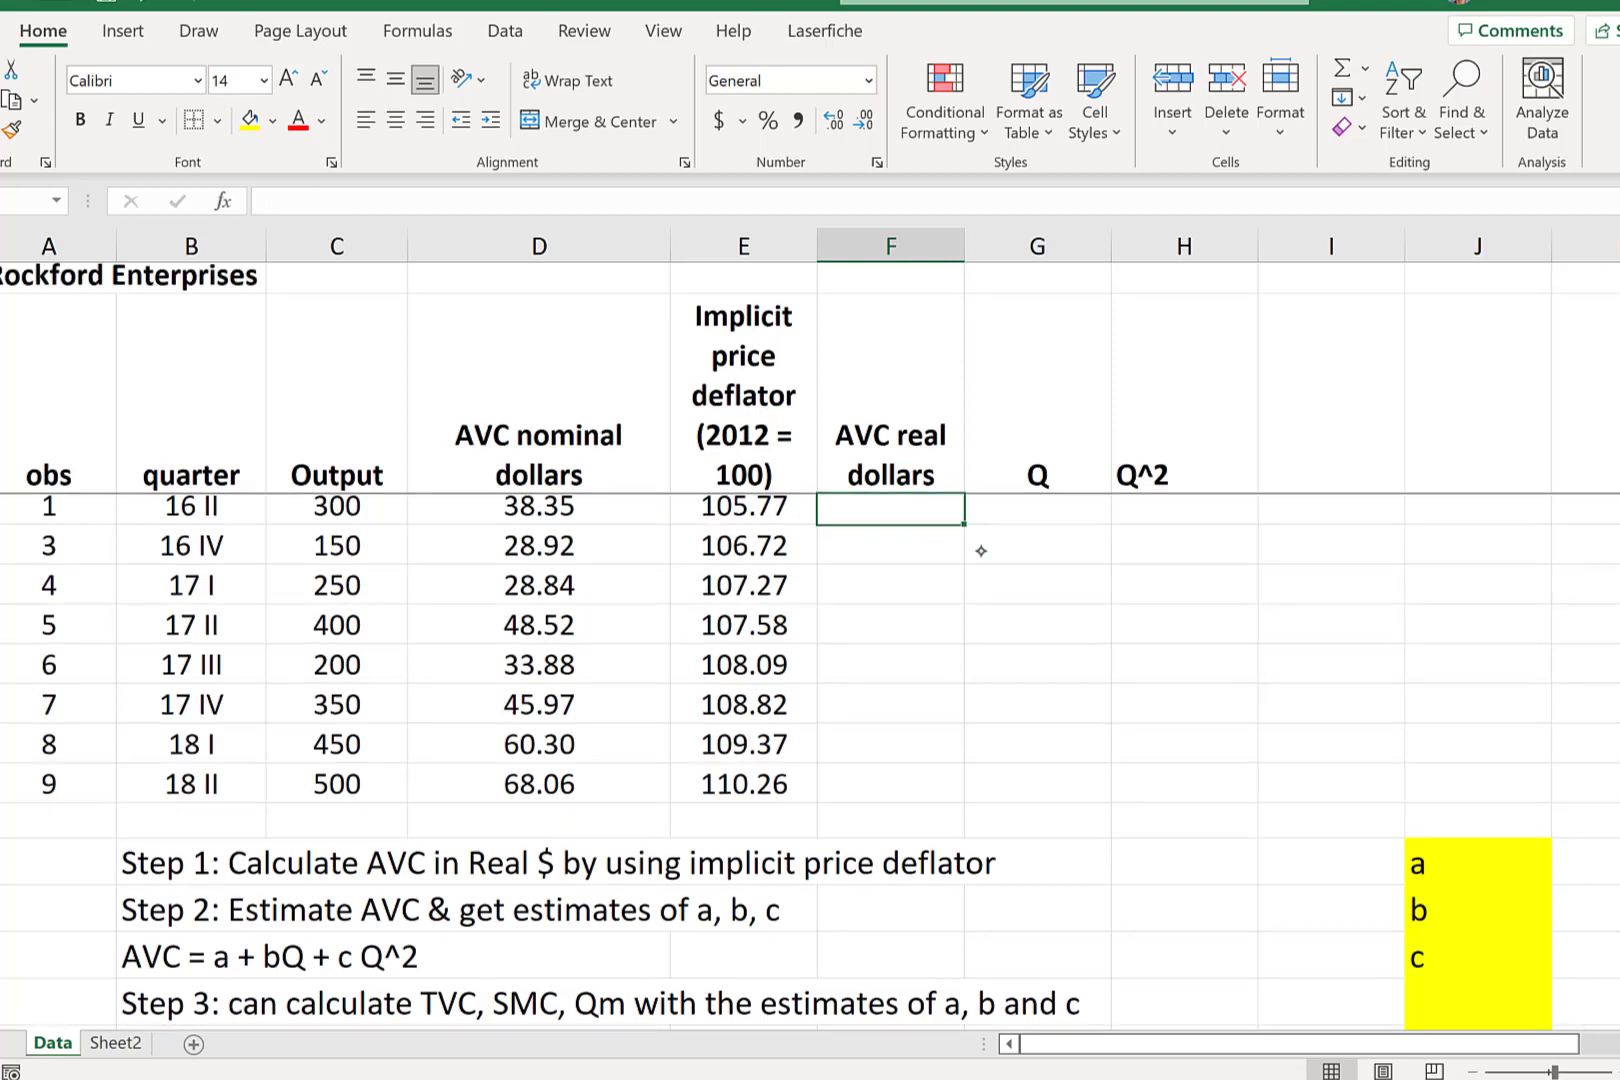
- Highlight the Step 1 instruction cell and the Implicit price deflator and AVC nominal dollars headers in yellow
{"action": "left_click", "coordinate": [157, 876]}
{"action": "left_click", "coordinate": [249, 119]}
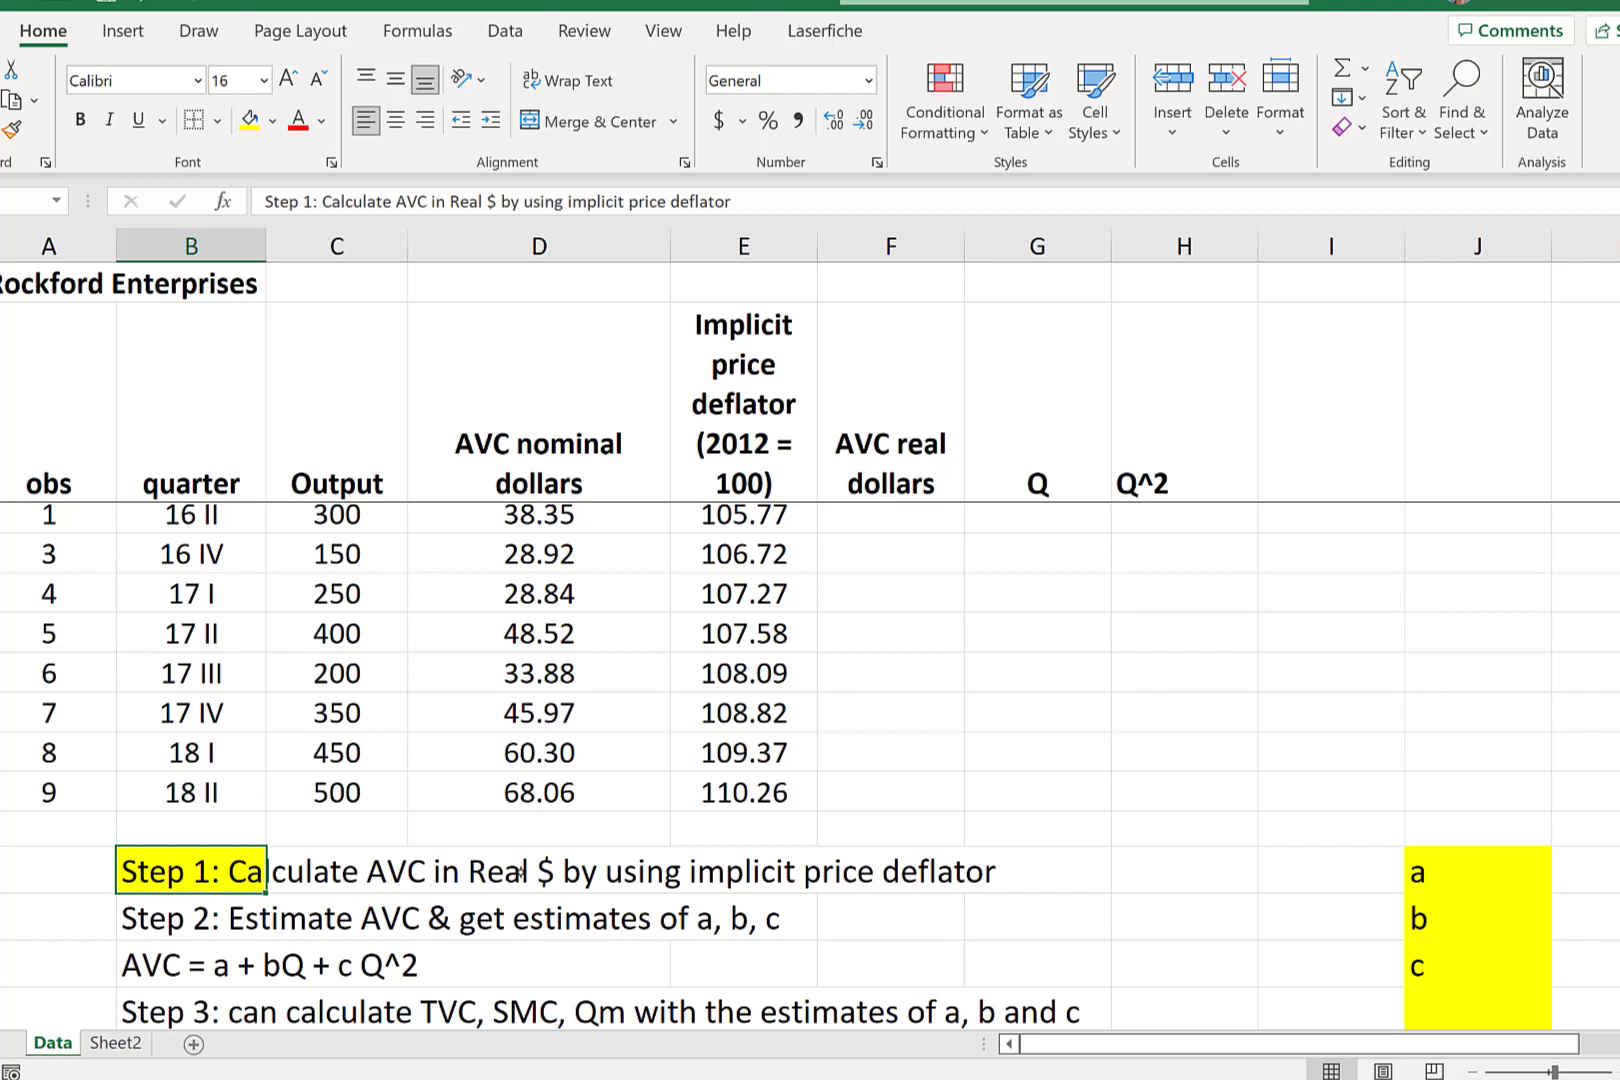
{"action": "left_click", "coordinate": [703, 463]}
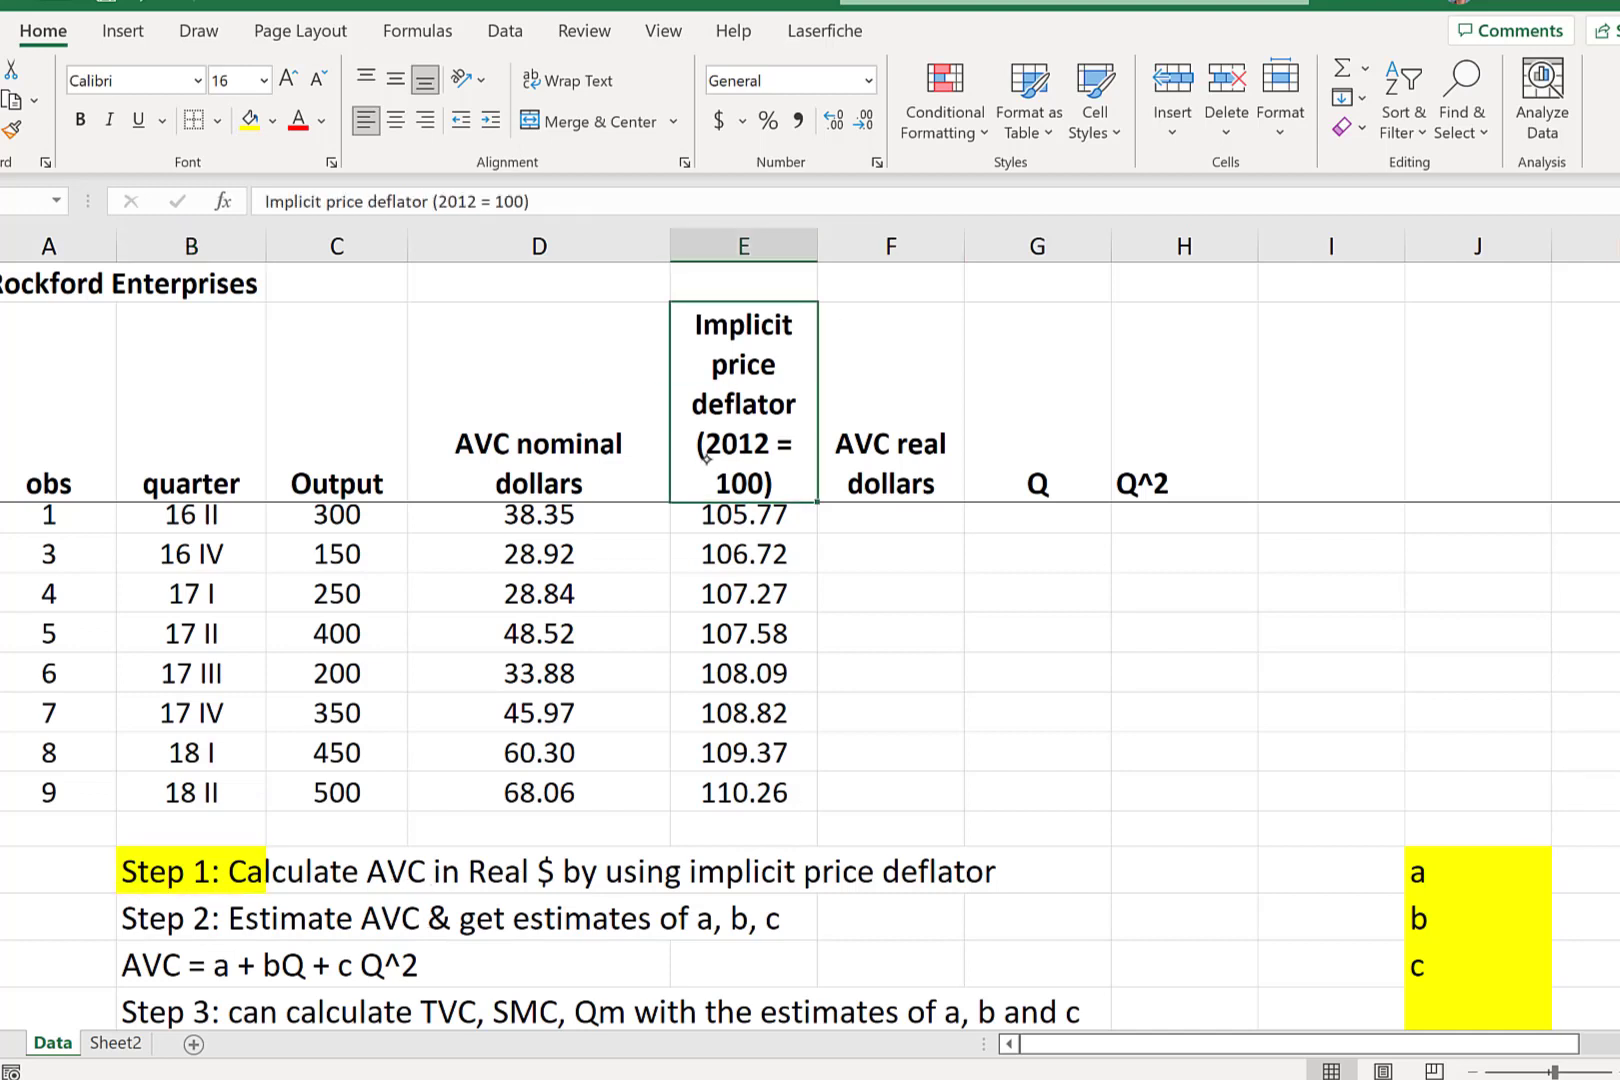
{"action": "left_click", "coordinate": [249, 119]}
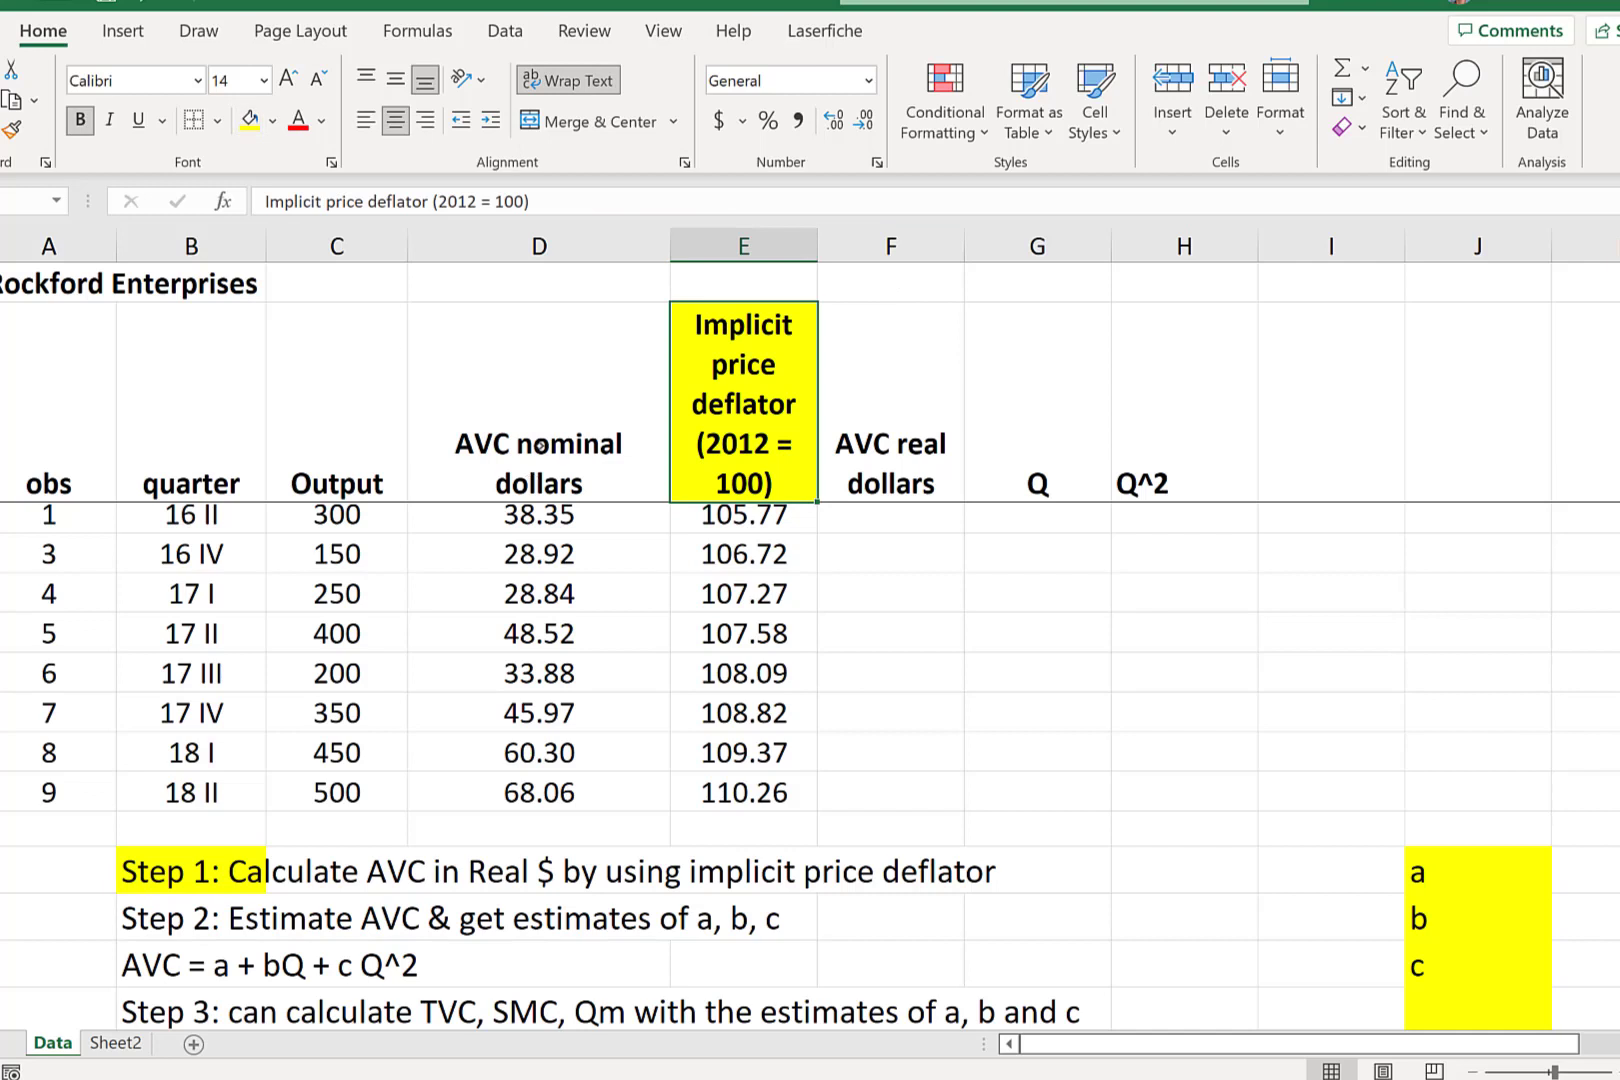
{"action": "left_click", "coordinate": [530, 486]}
{"action": "left_click", "coordinate": [249, 119]}
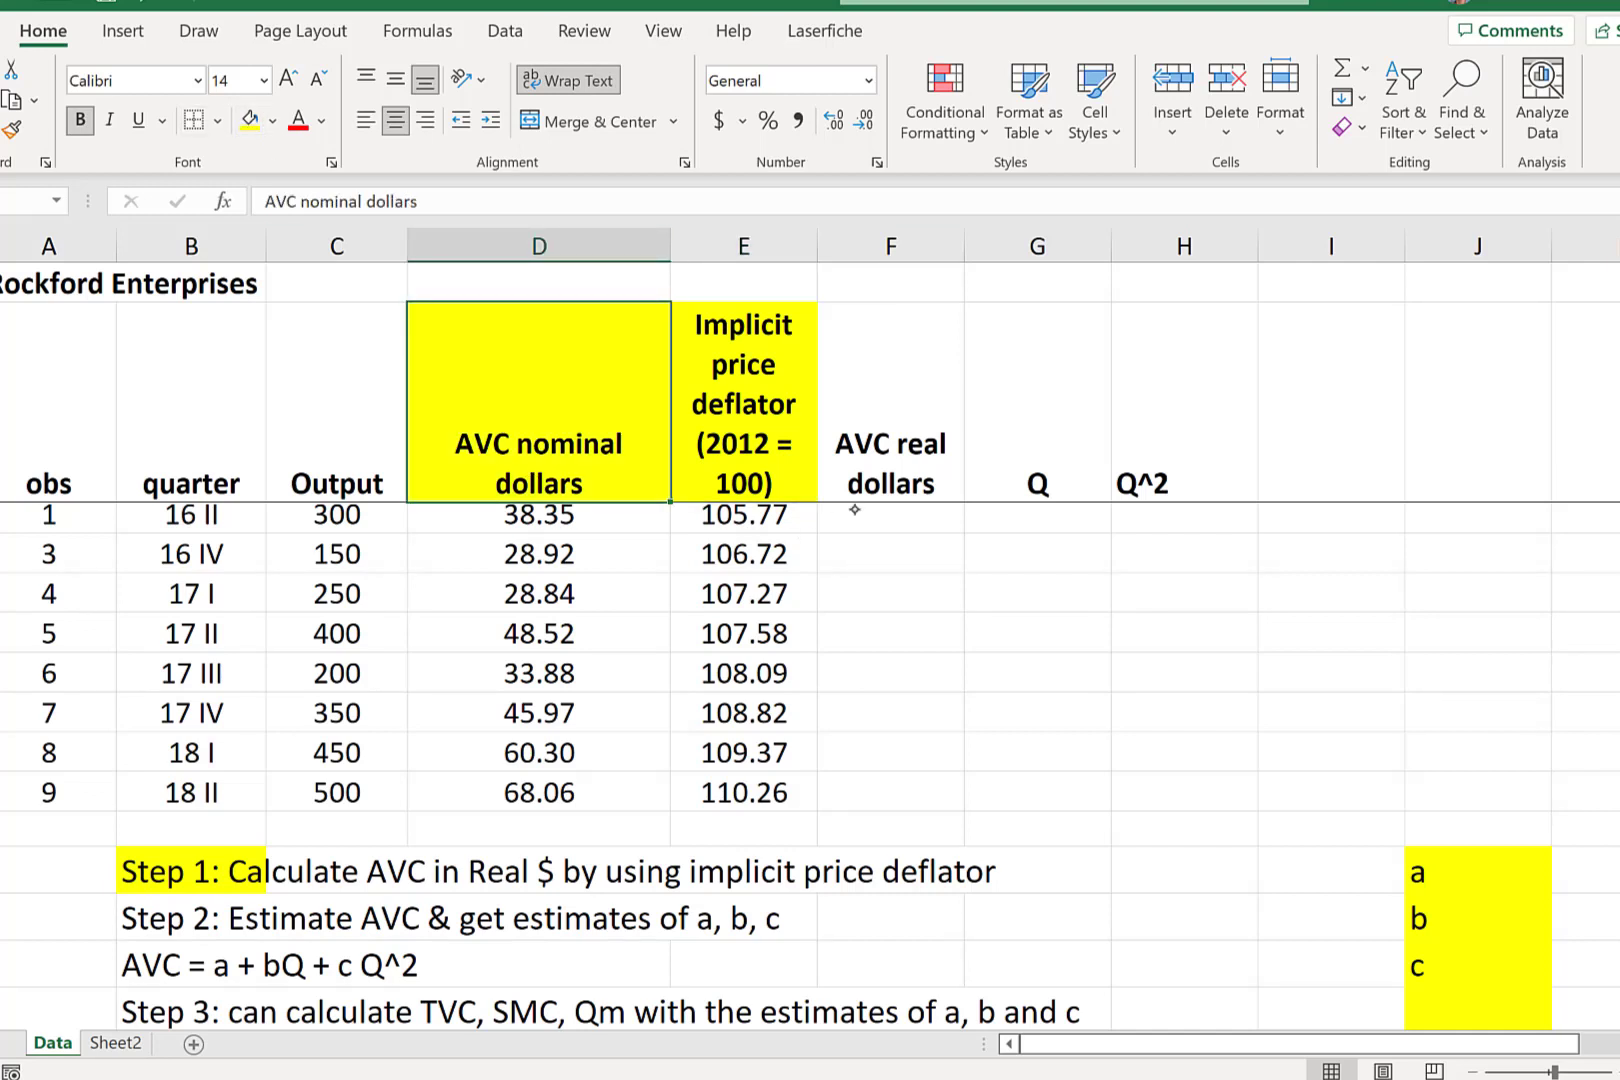
- Calculate the first AVC real dollars value in F3 with the formula =D3/(E3/100)
{"action": "left_click", "coordinate": [889, 520]}
{"action": "type", "text": "="}
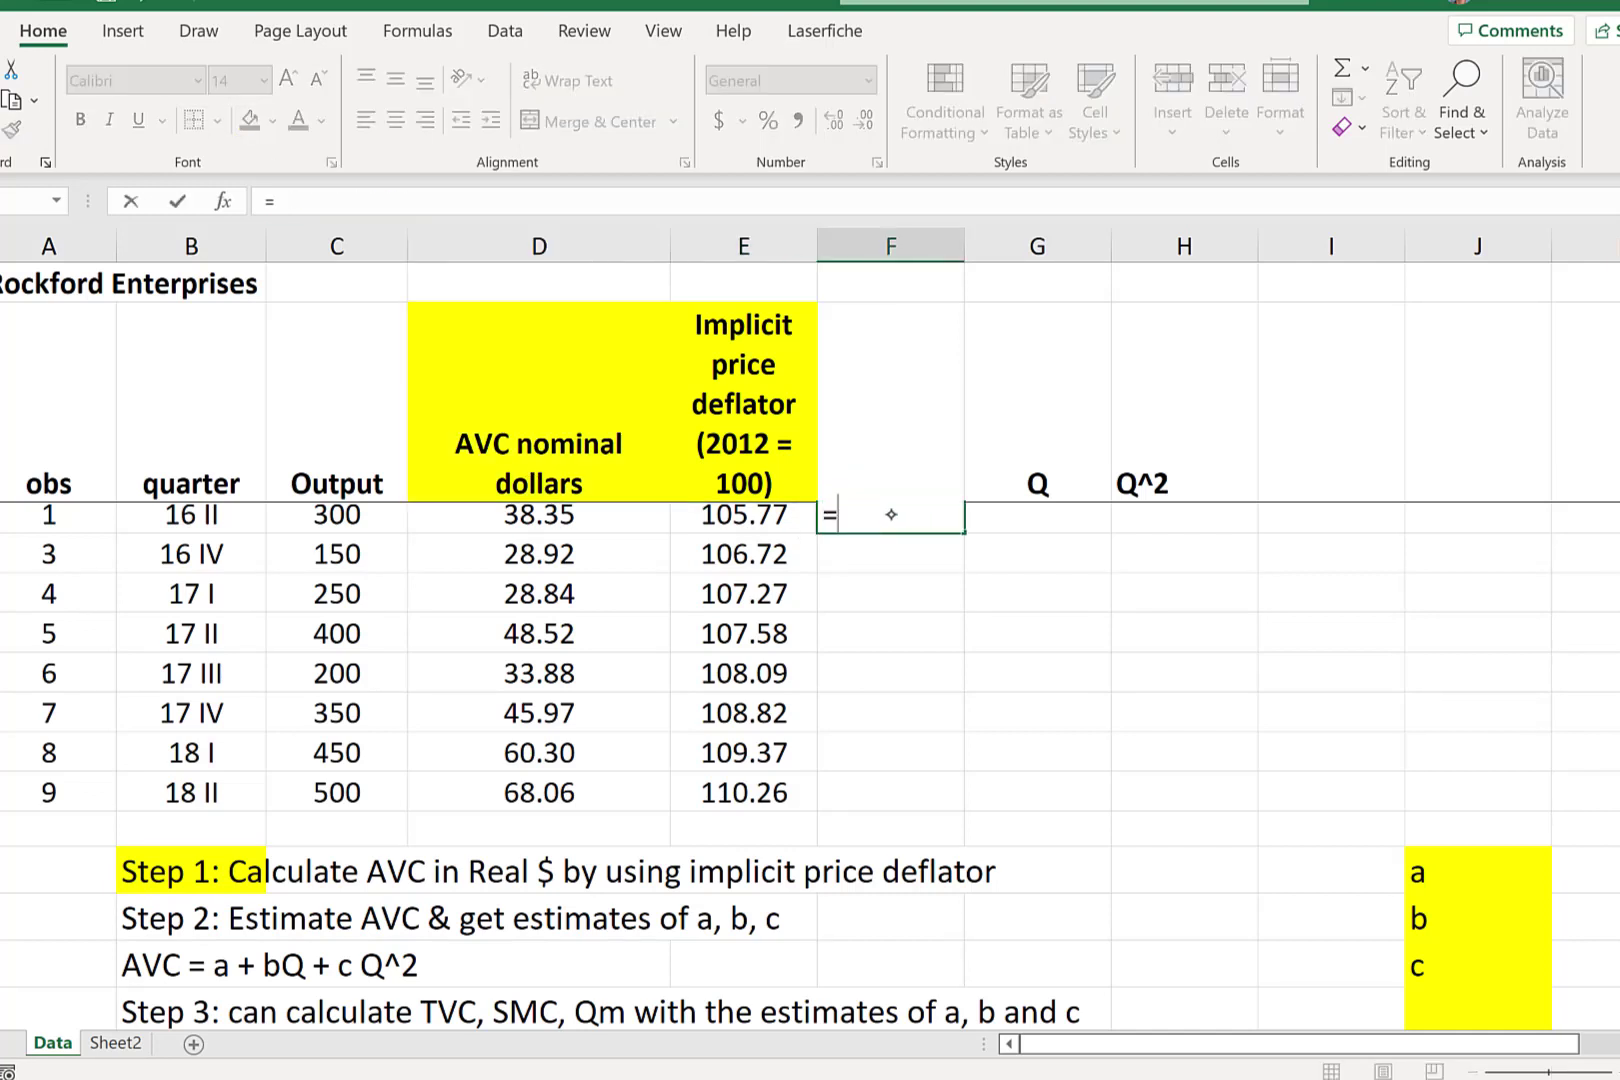
{"action": "left_click", "coordinate": [582, 524]}
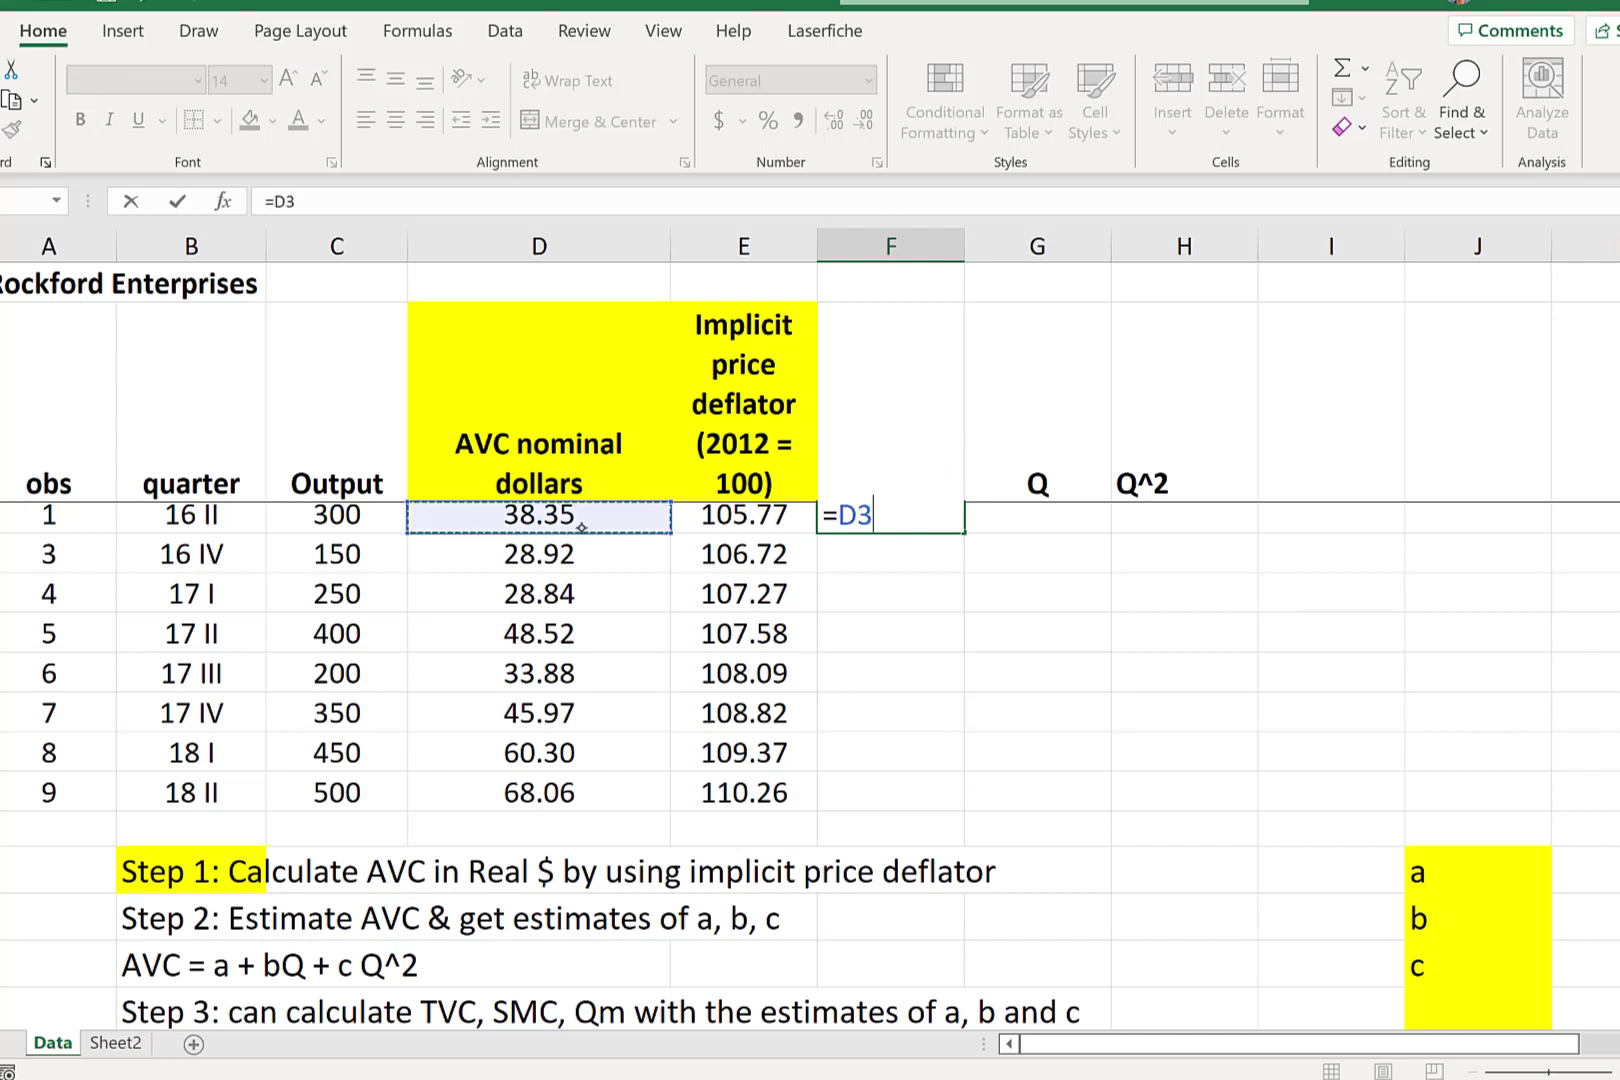
{"action": "type", "text": "/("}
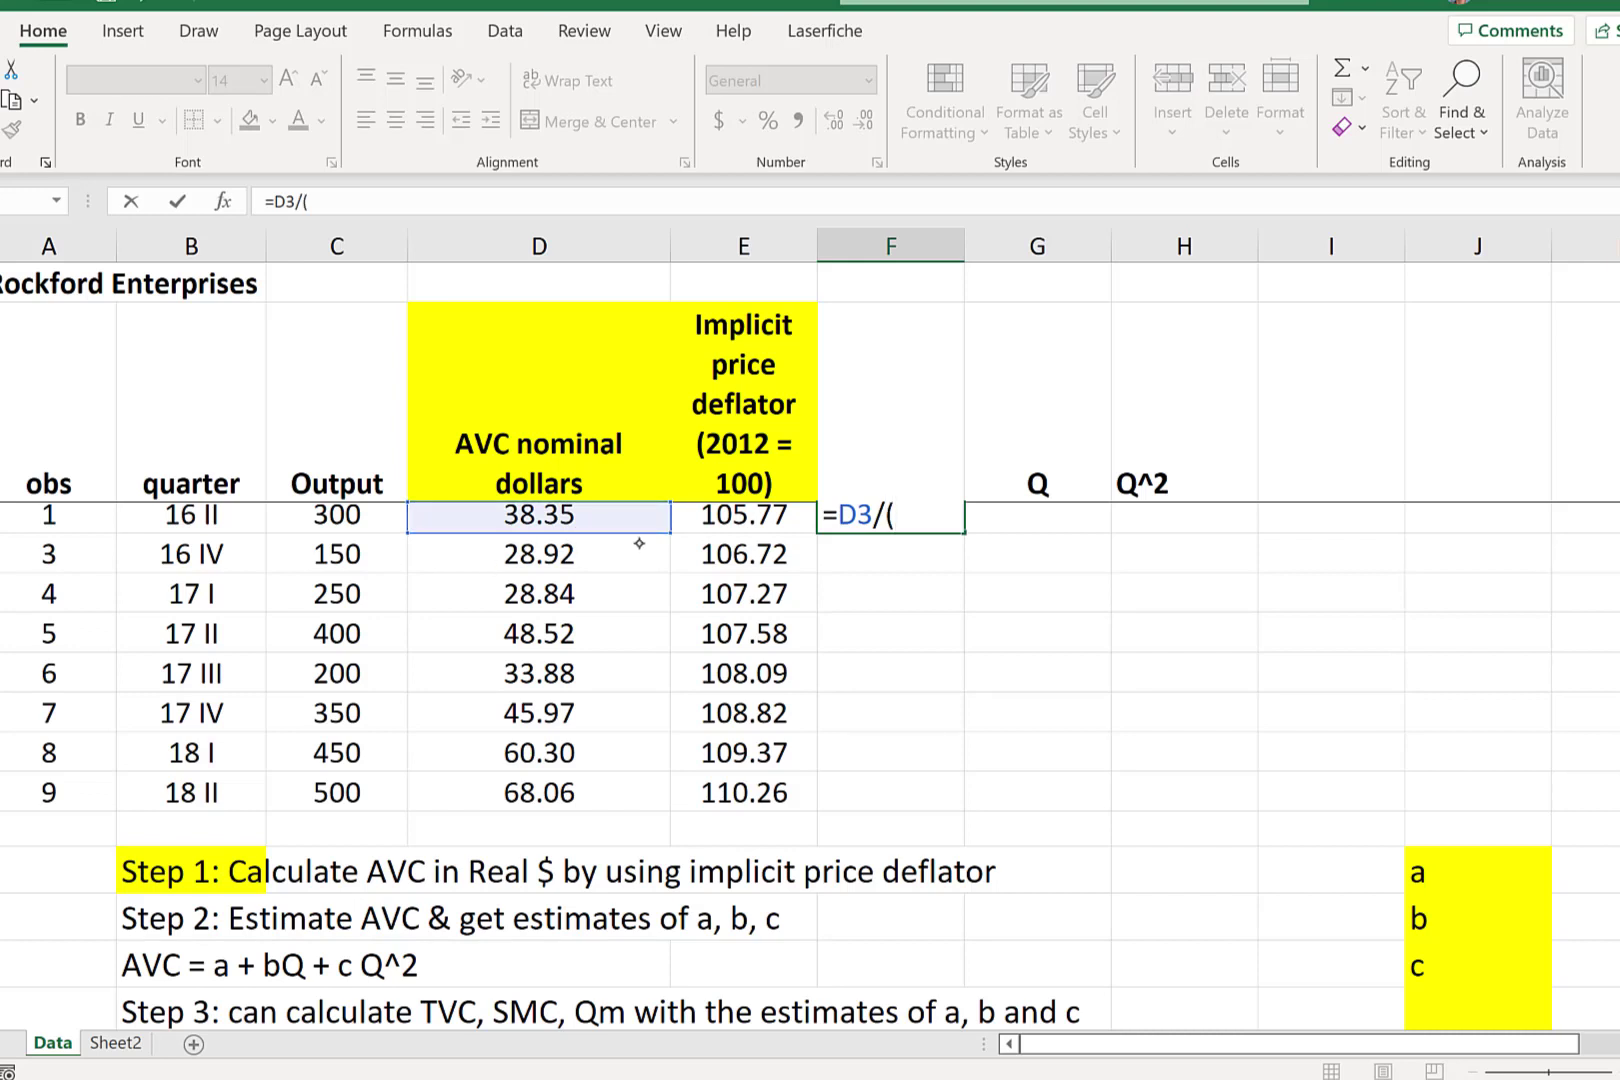
{"action": "left_click", "coordinate": [728, 510]}
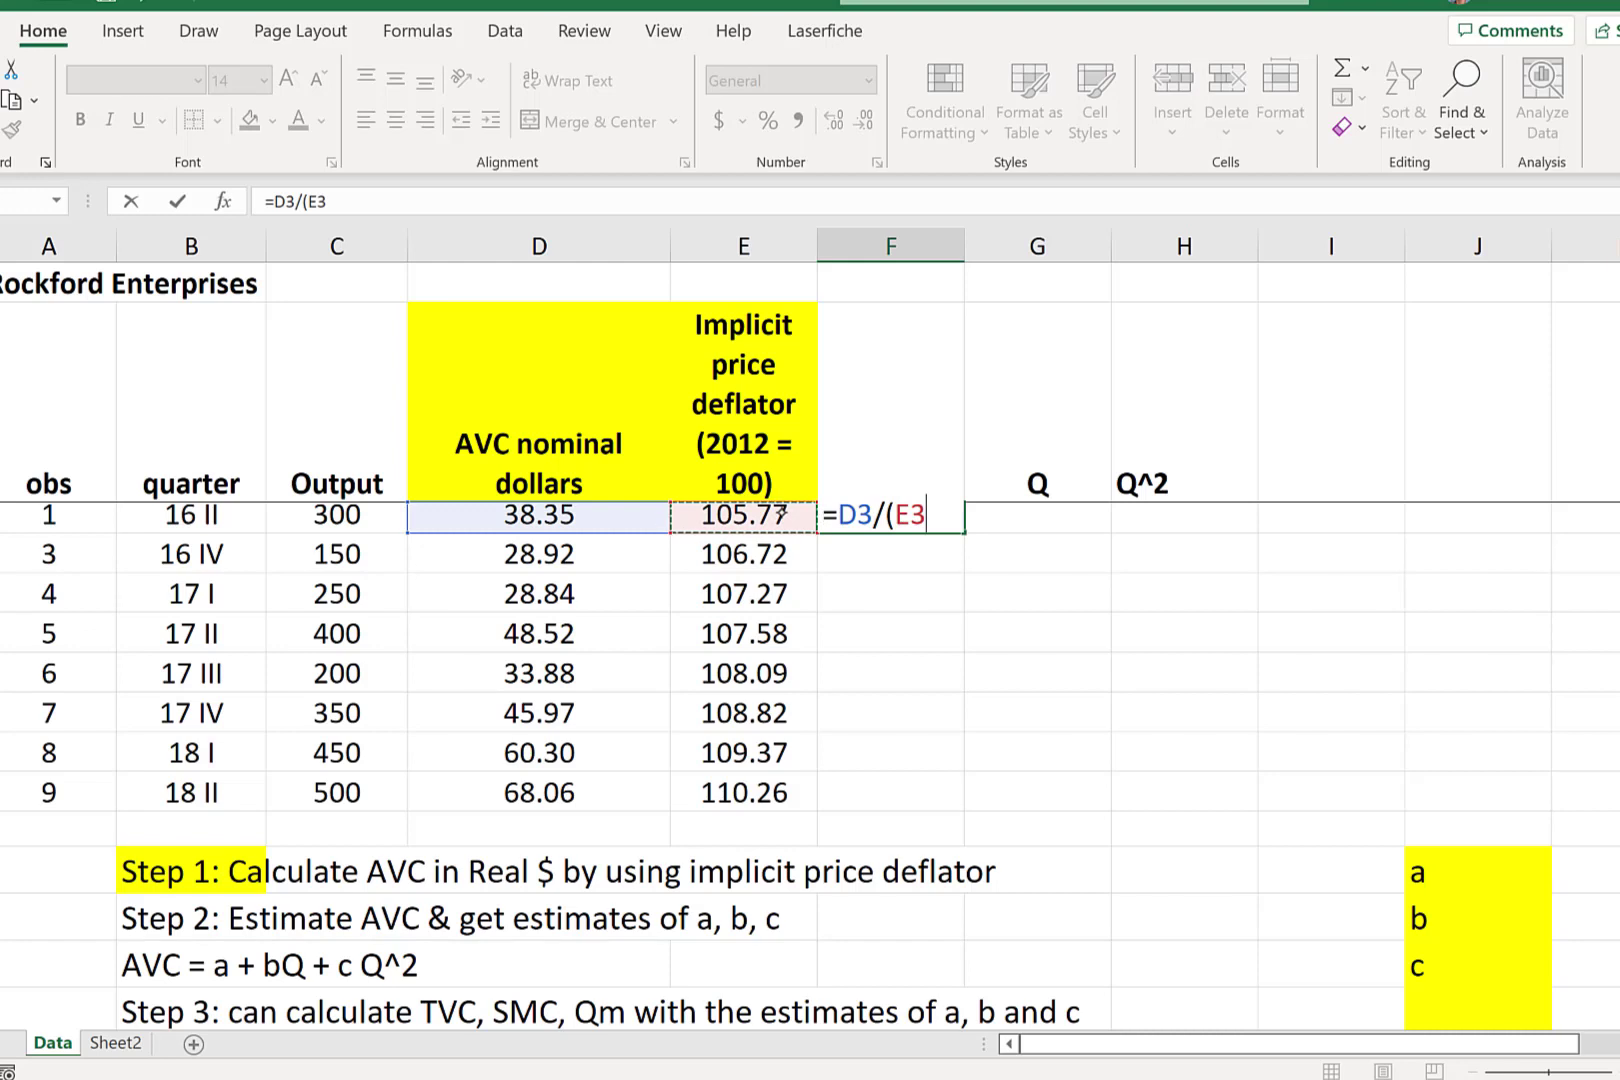
{"action": "type", "text": "/100"}
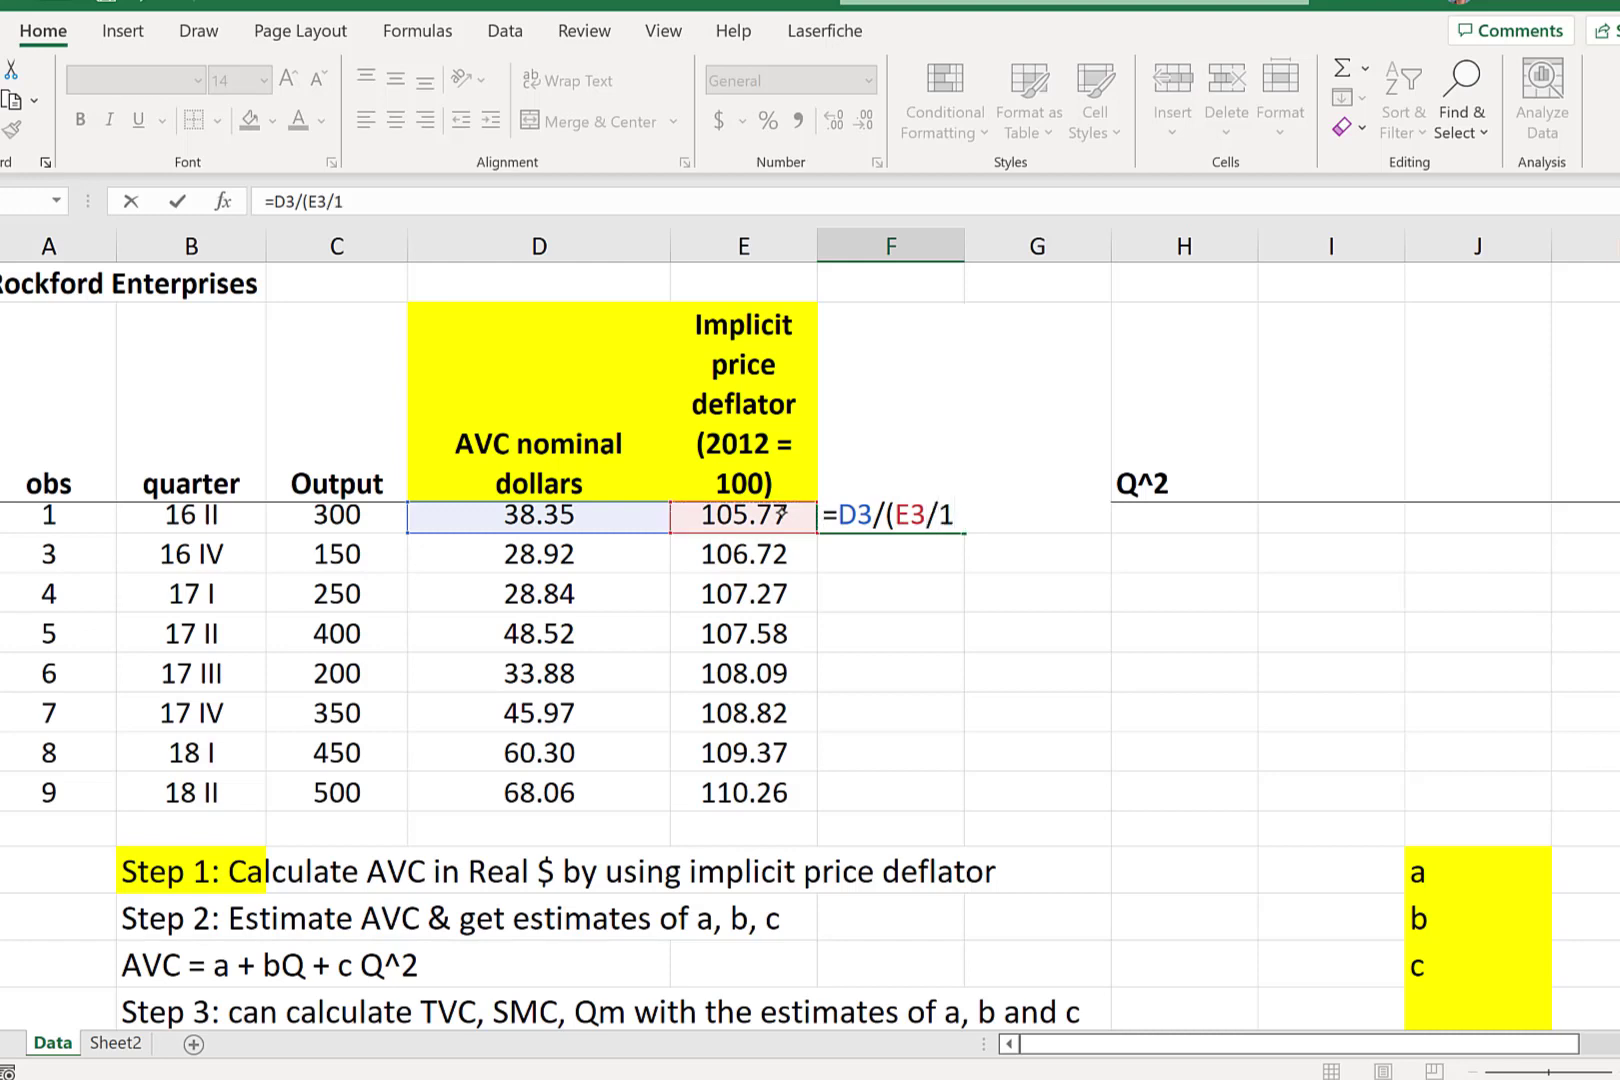
{"action": "type", "text": ")"}
{"action": "key", "text": "Return"}
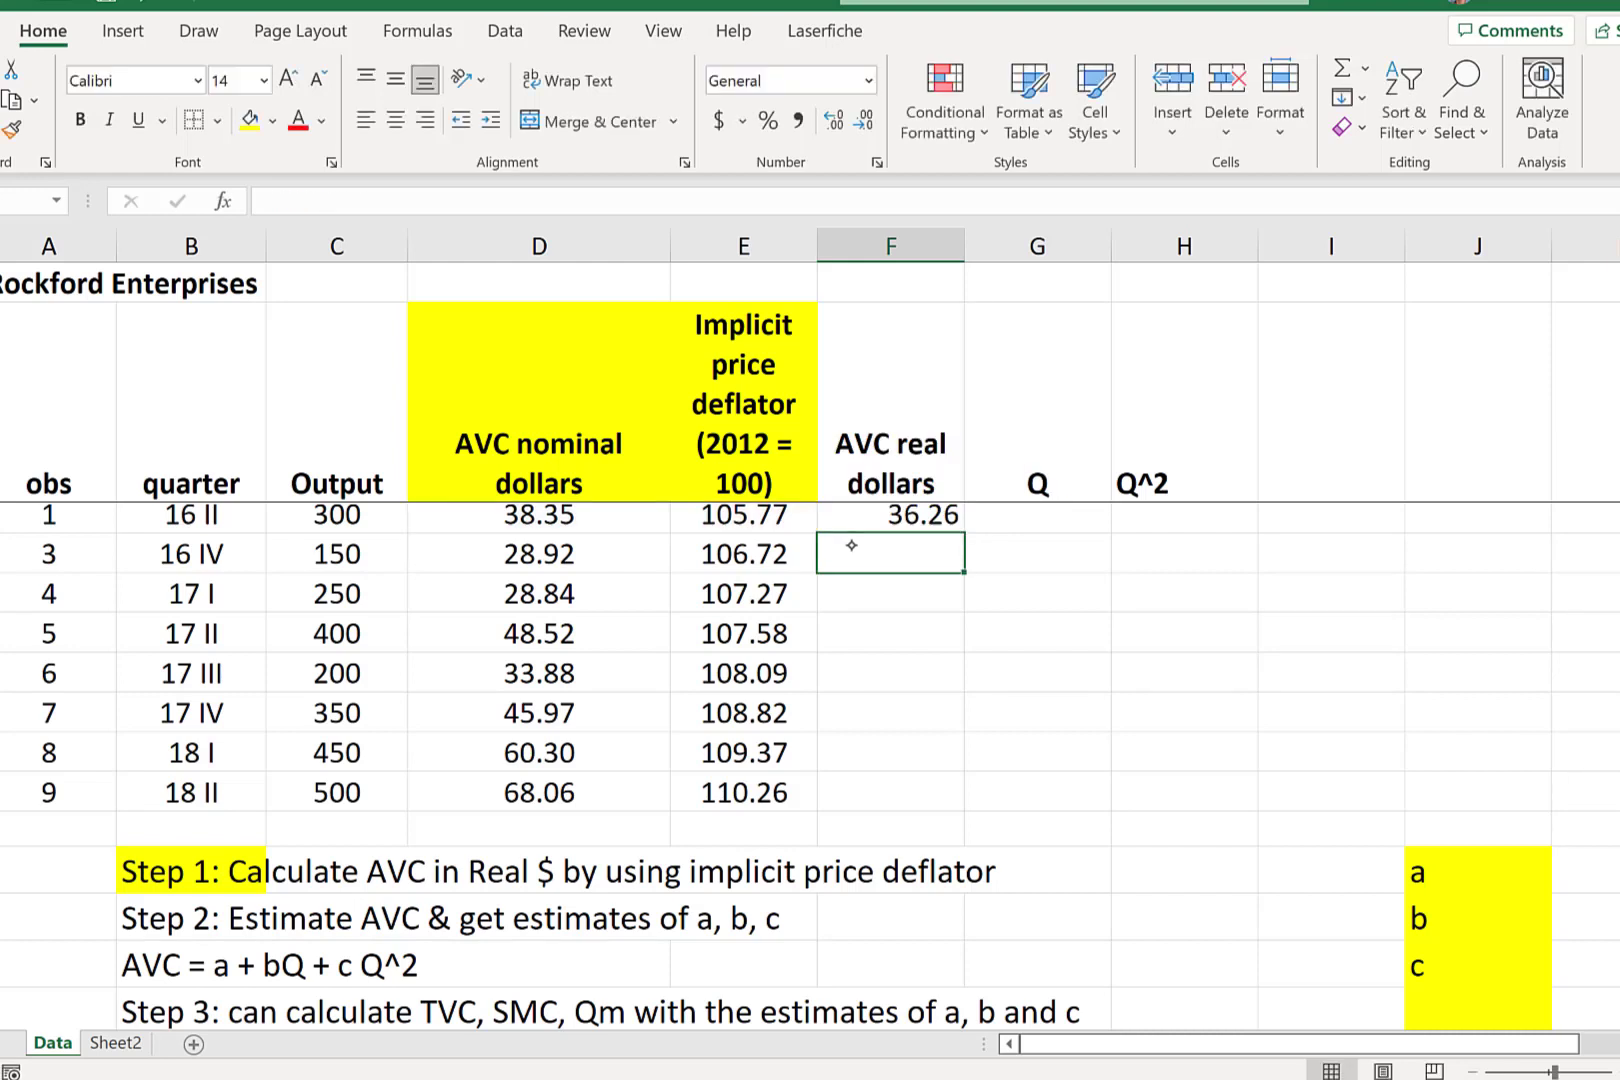
- Fill the AVC real dollars formula down through observation 9
{"action": "left_click", "coordinate": [934, 522]}
{"action": "mouse_move", "coordinate": [588, 531]}
{"action": "left_mouse_down"}
{"action": "mouse_move", "coordinate": [570, 634]}
{"action": "mouse_move", "coordinate": [615, 521]}
{"action": "left_mouse_up"}
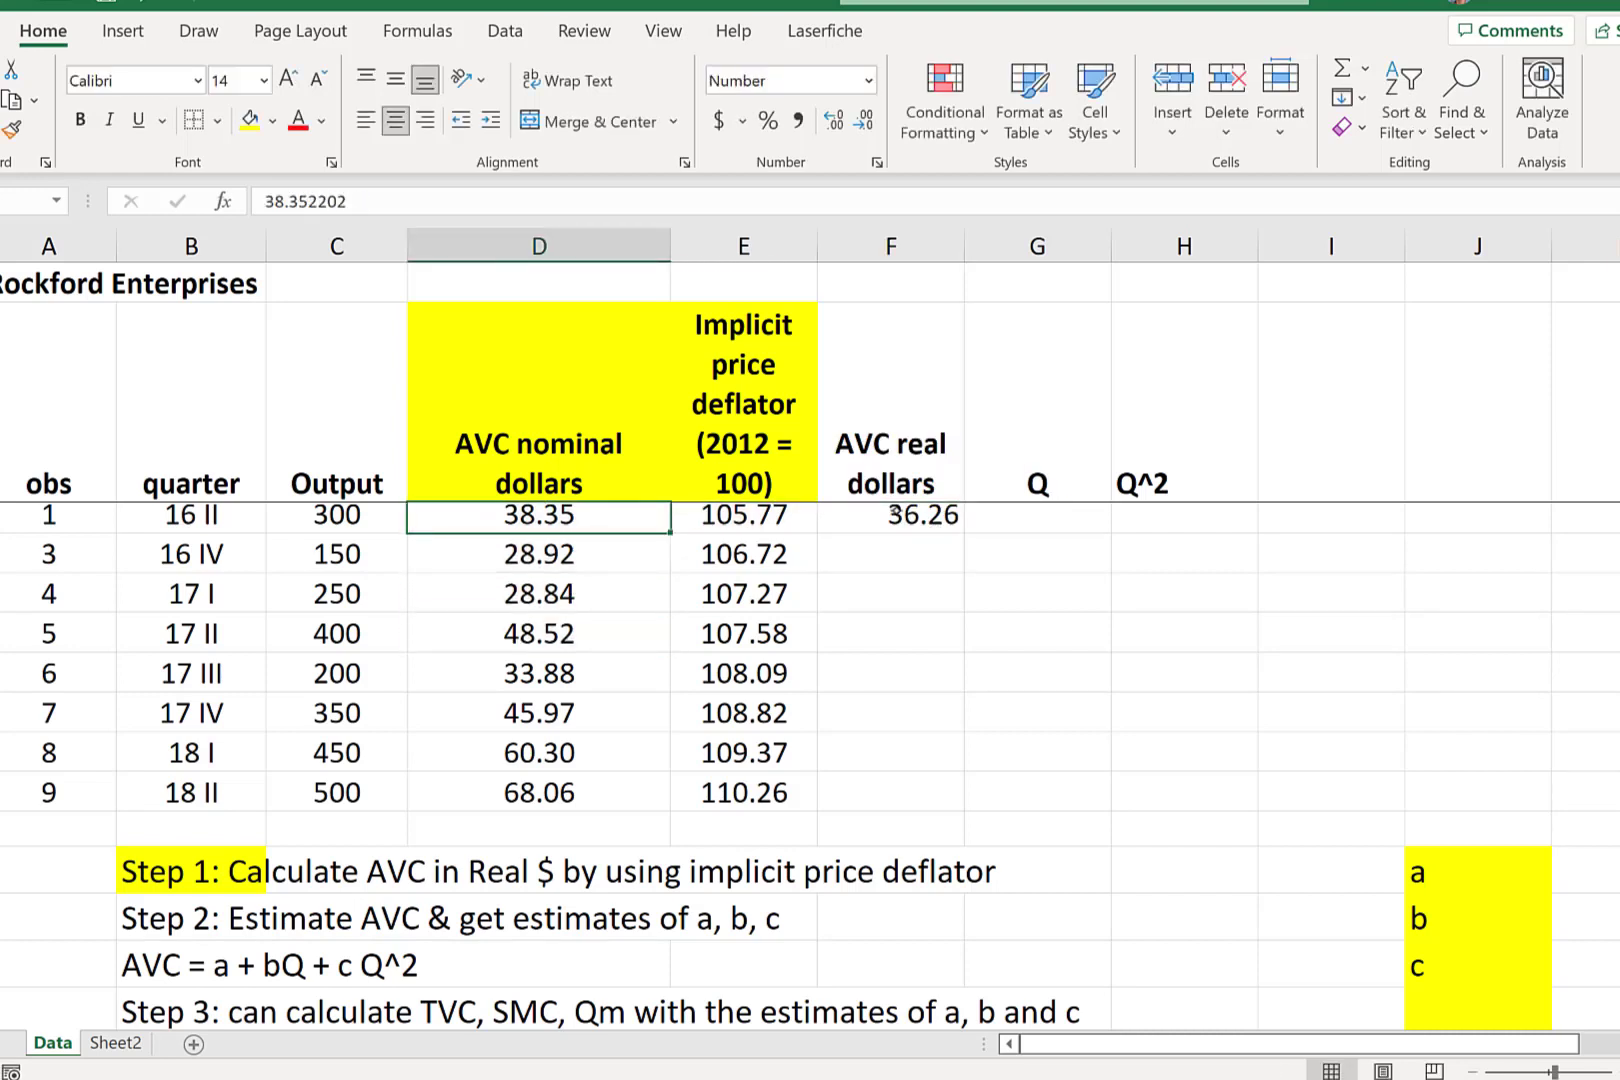
{"action": "left_click", "coordinate": [893, 515]}
{"action": "left_click_drag", "start_coordinate": [961, 535], "coordinate": [962, 802]}
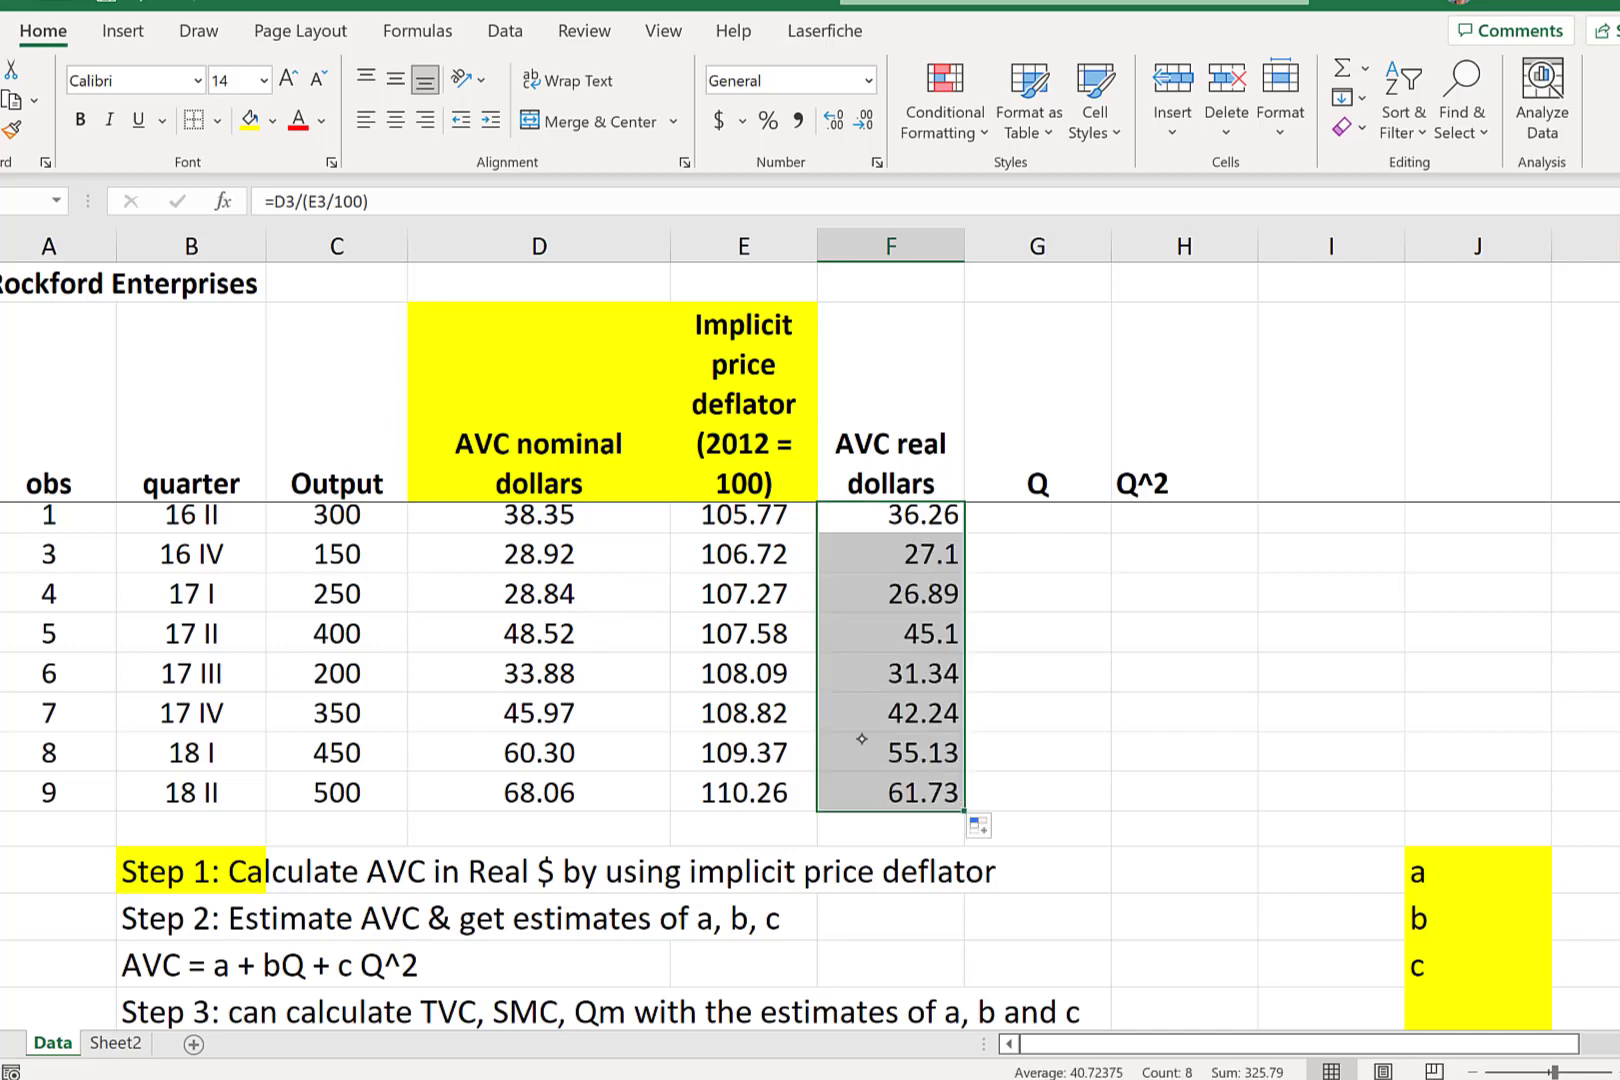
- Format the AVC real dollars header and its values in bold red text
{"action": "left_click_drag", "start_coordinate": [935, 343], "coordinate": [940, 790]}
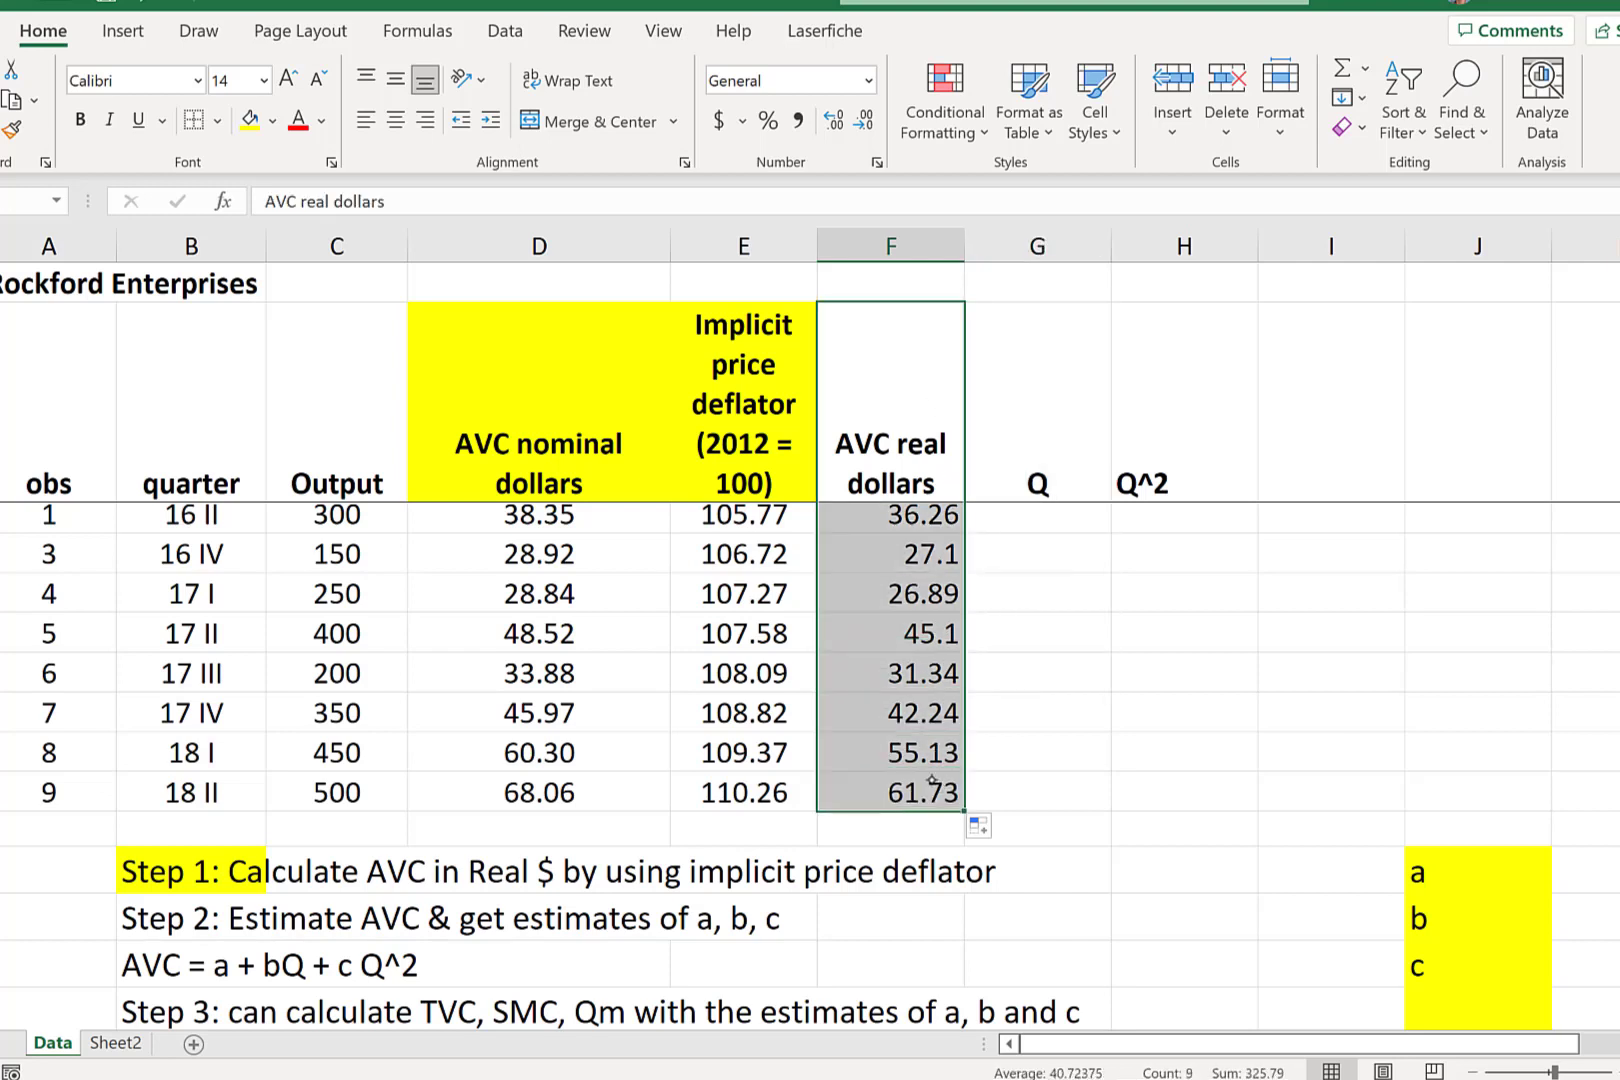
{"action": "left_click", "coordinate": [82, 120]}
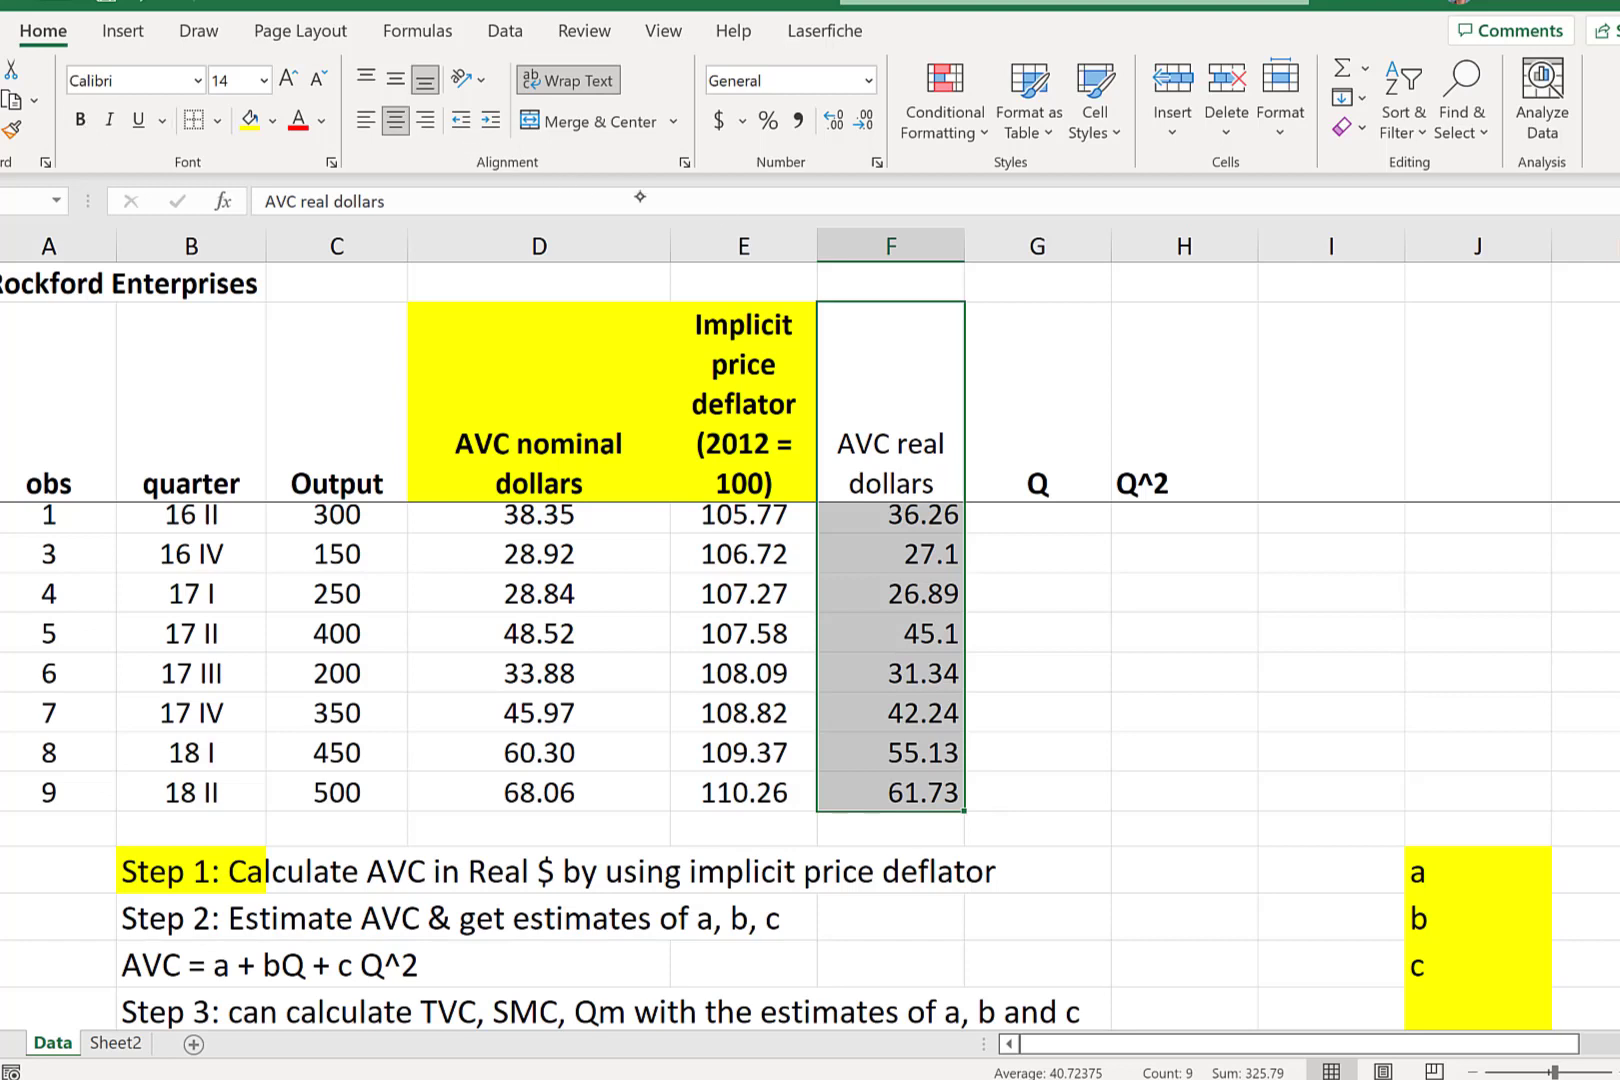
{"action": "left_click", "coordinate": [298, 120]}
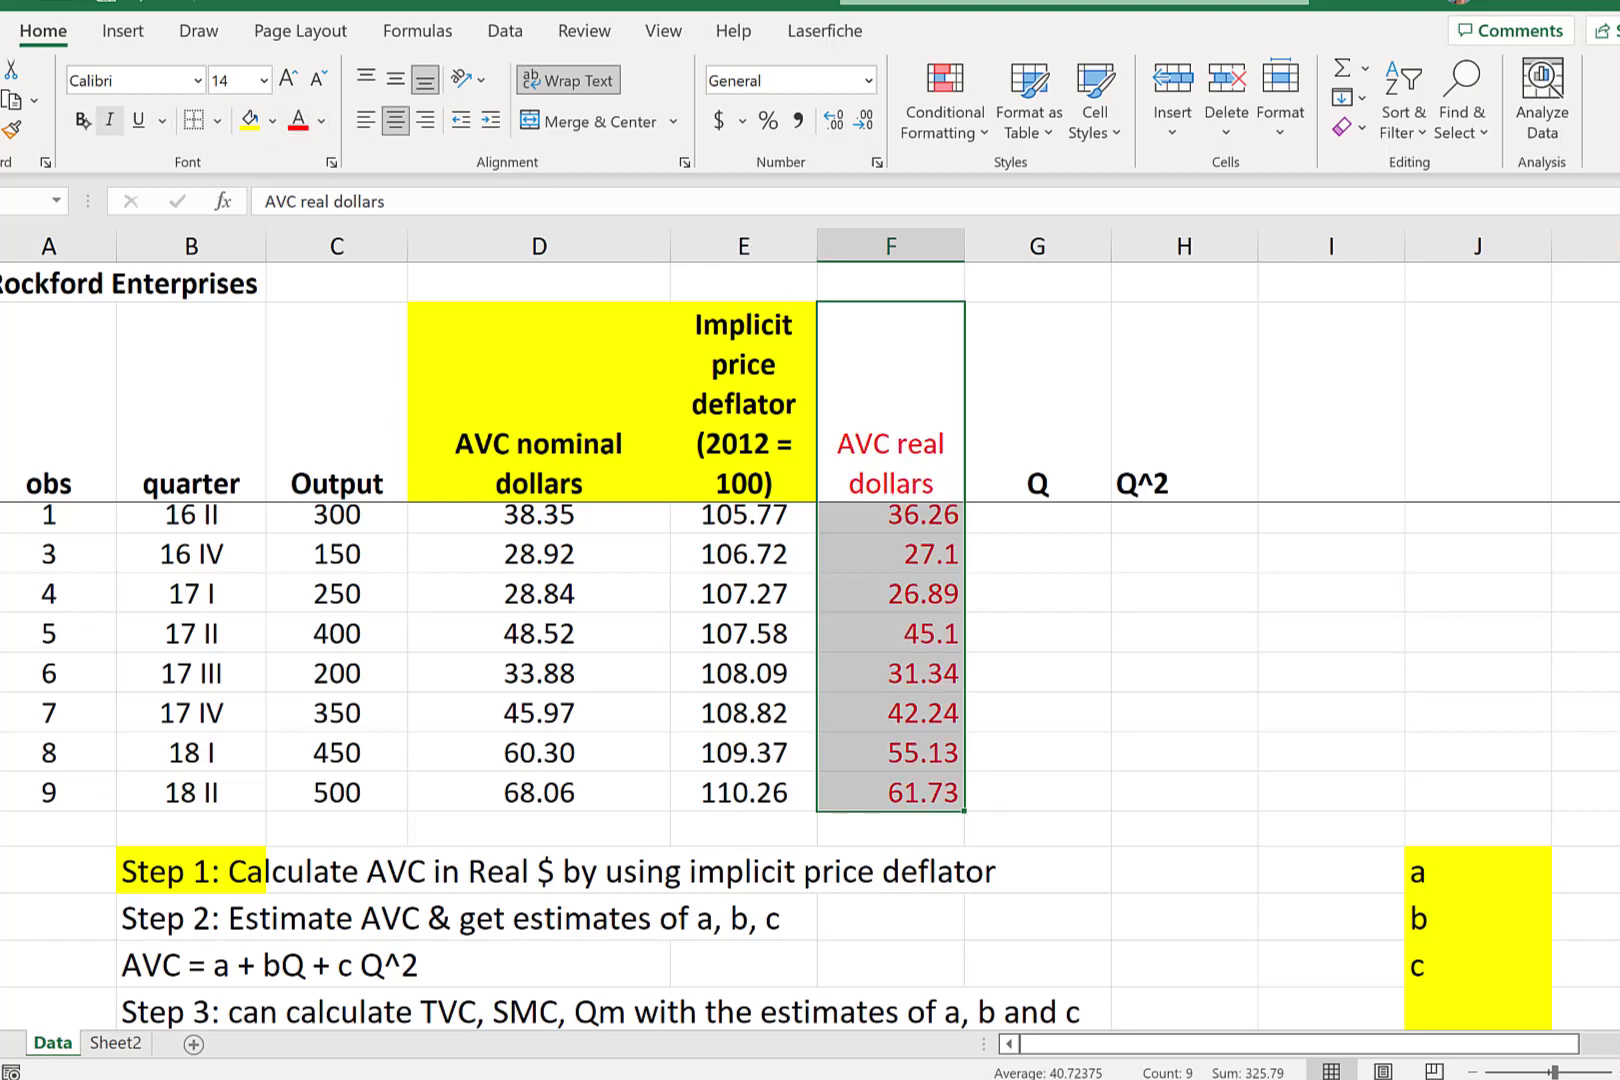
{"action": "left_click", "coordinate": [80, 120]}
- Link the first Q cell to its Output value with =C3 and fill the formula down through observation 9
{"action": "left_click", "coordinate": [1022, 481]}
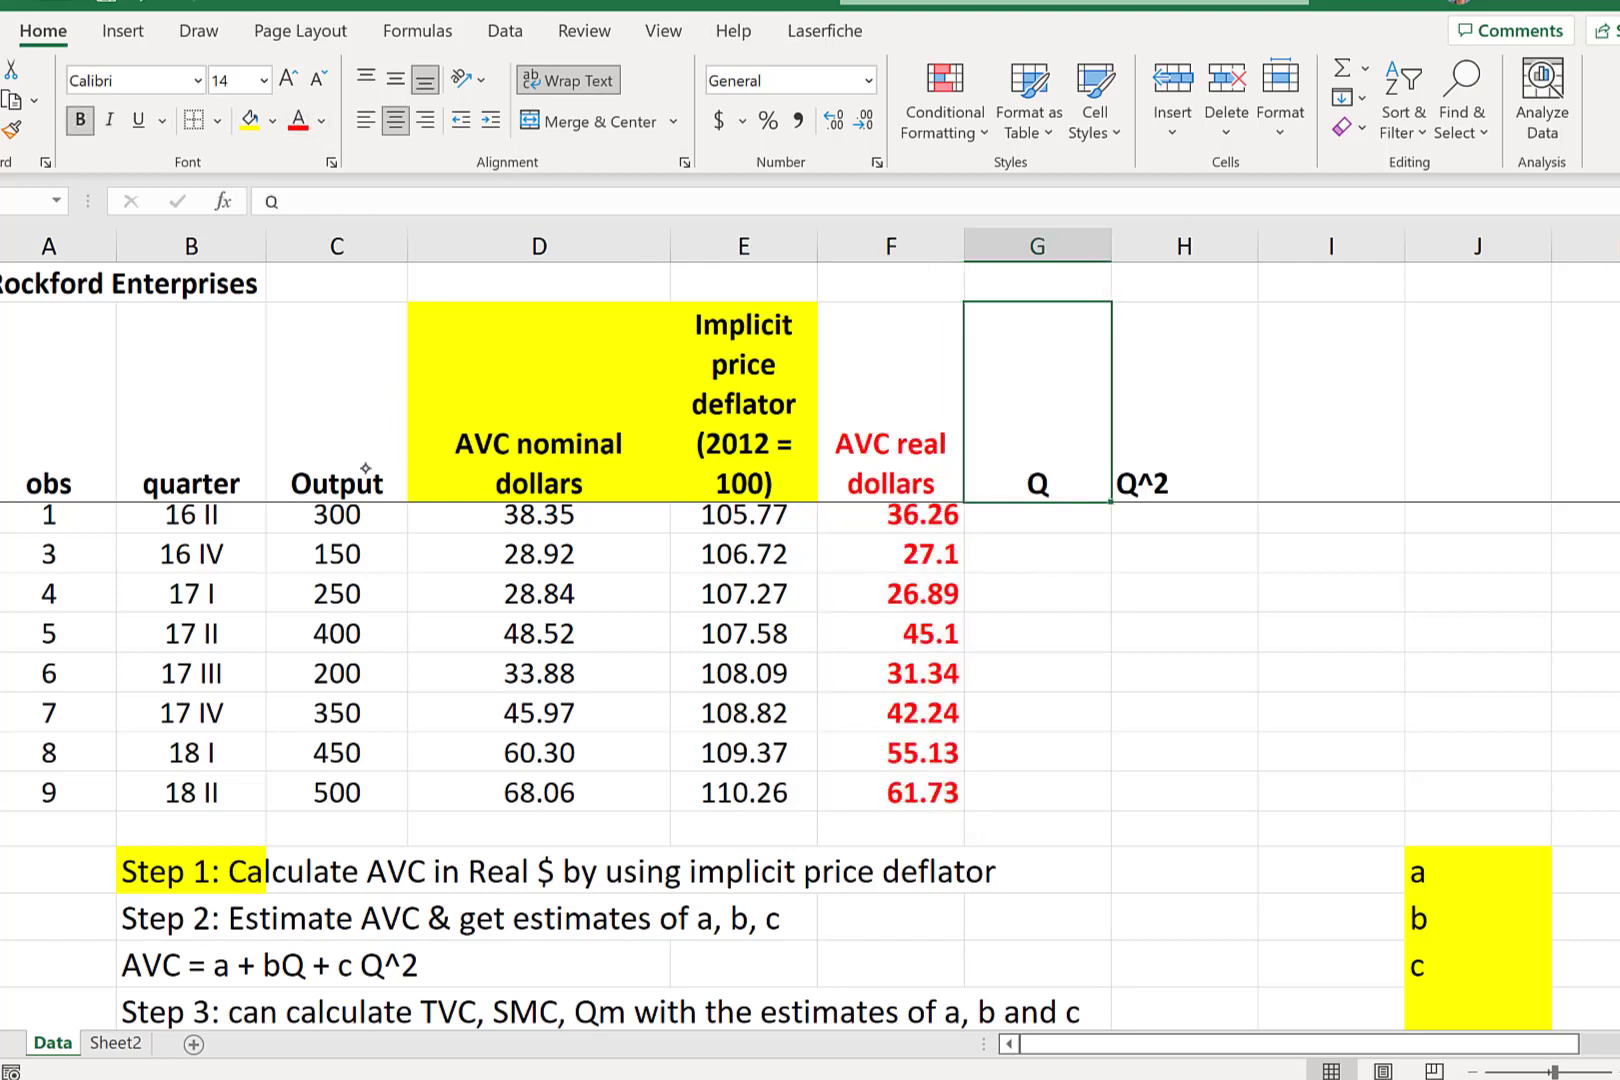
{"action": "left_click_drag", "start_coordinate": [362, 468], "coordinate": [338, 808]}
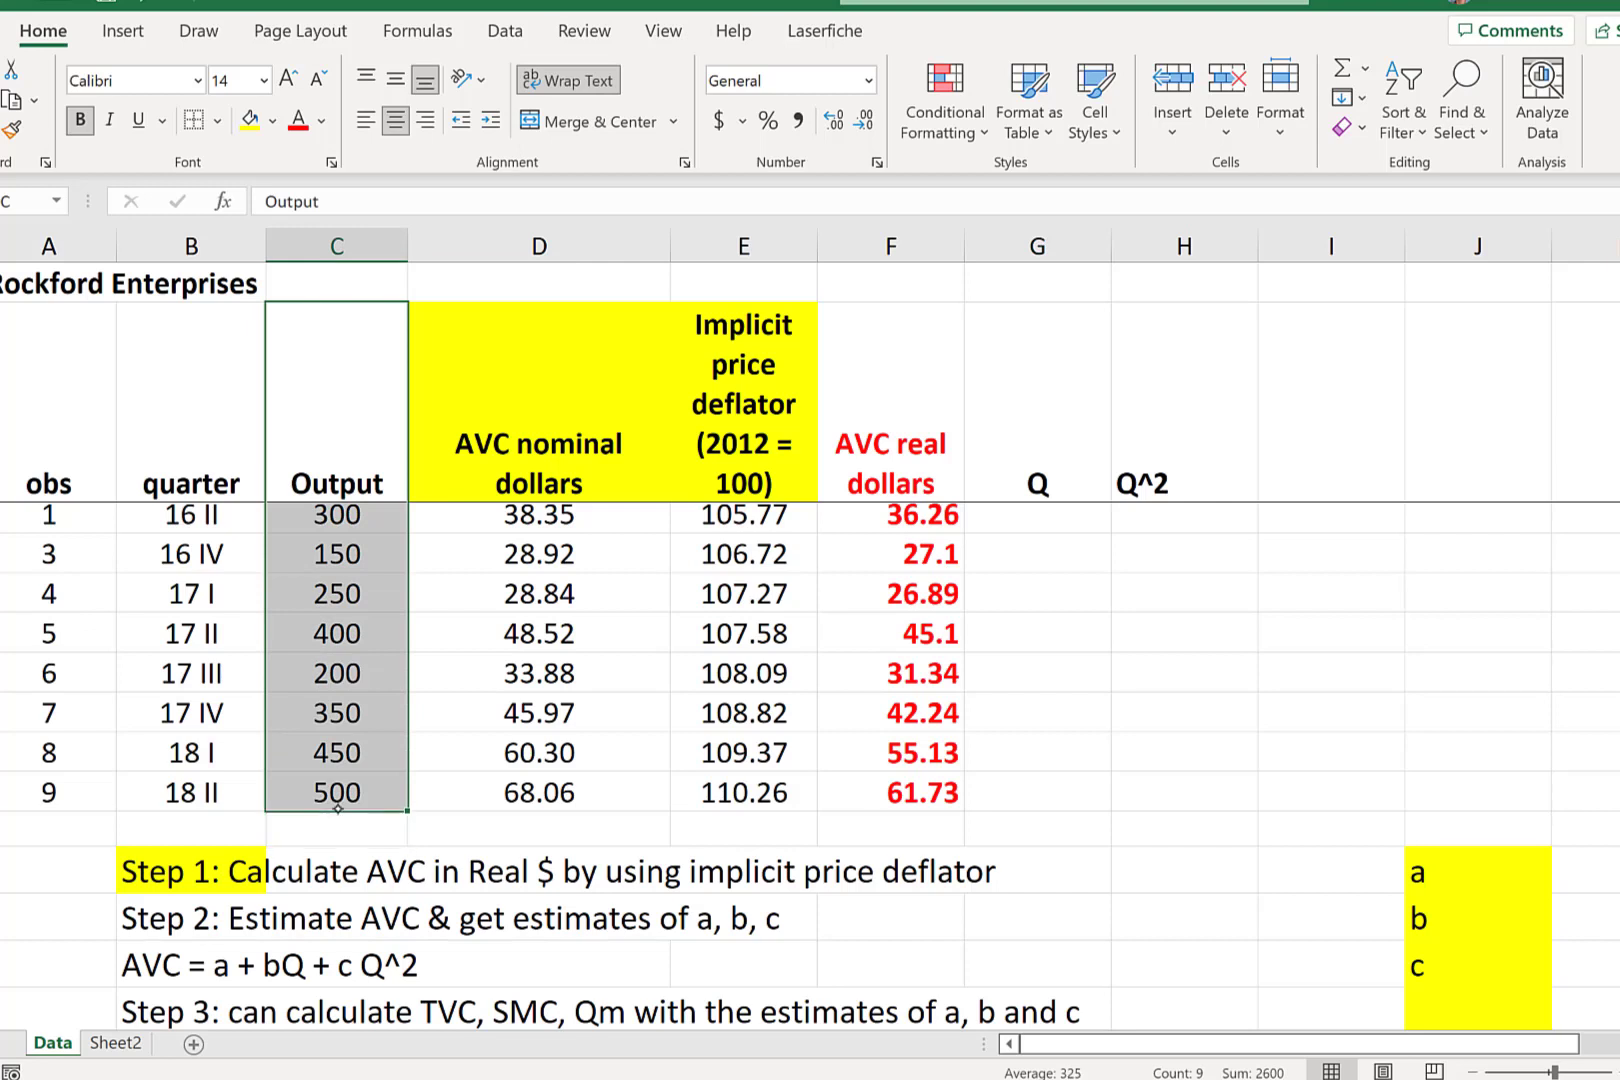
{"action": "left_click", "coordinate": [1082, 511]}
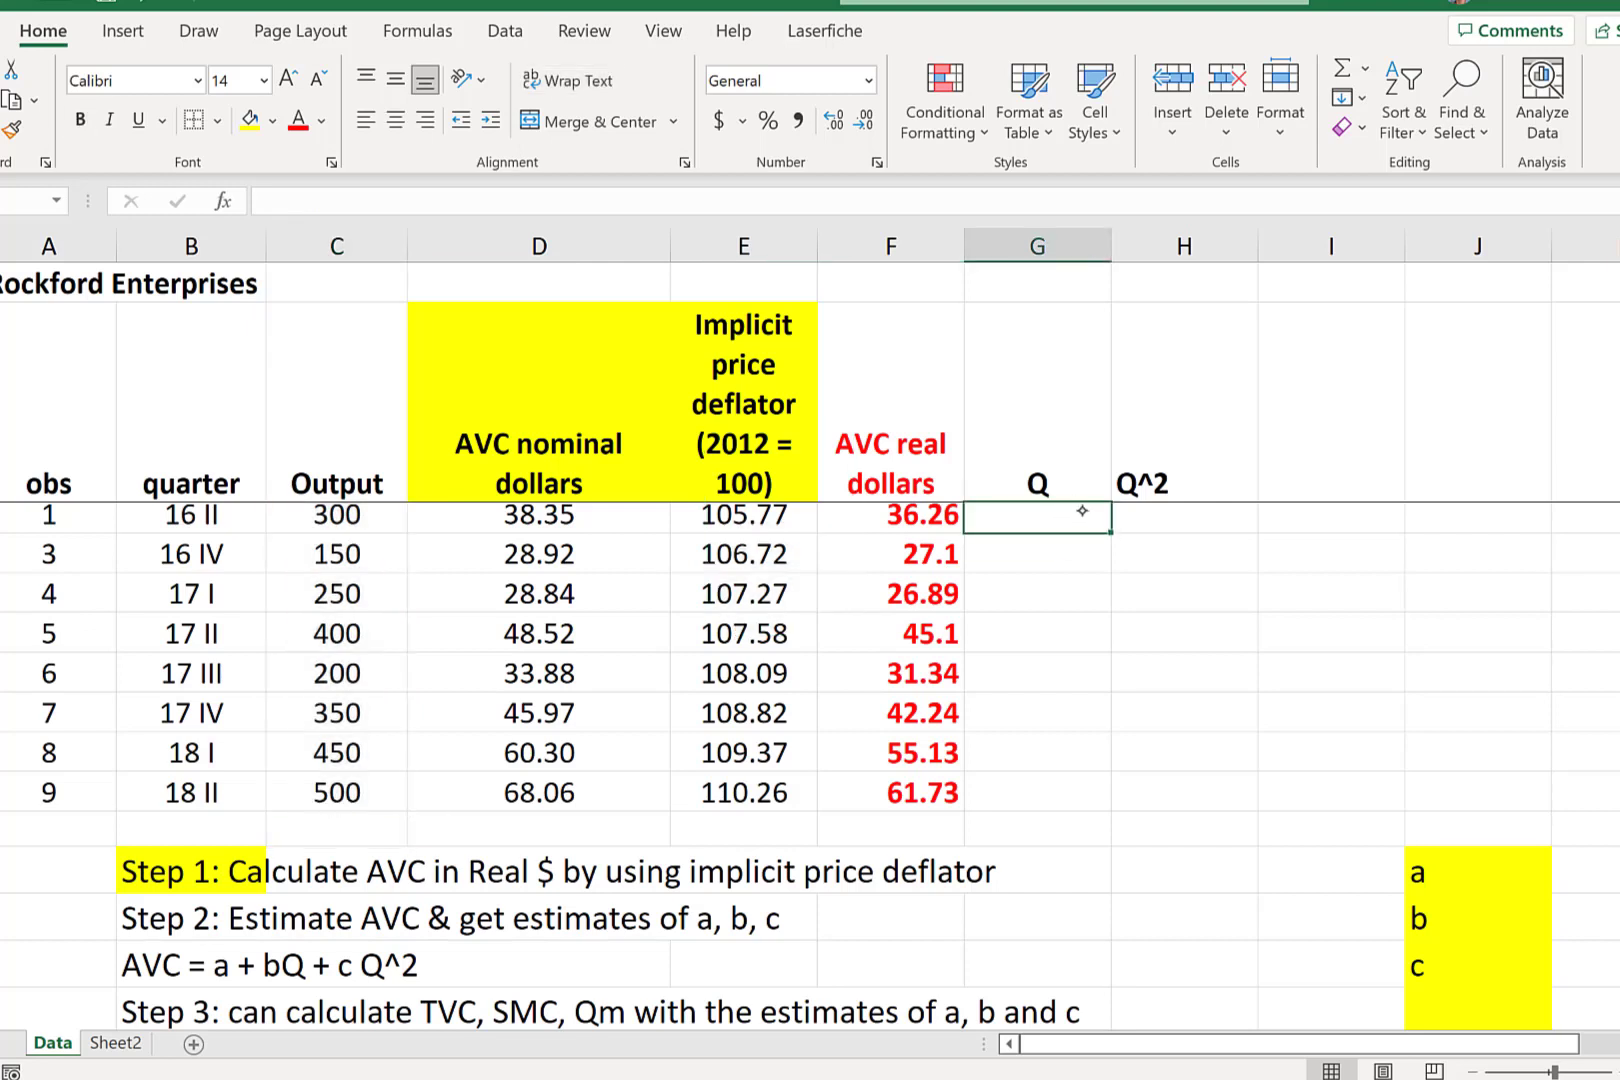
{"action": "type", "text": "="}
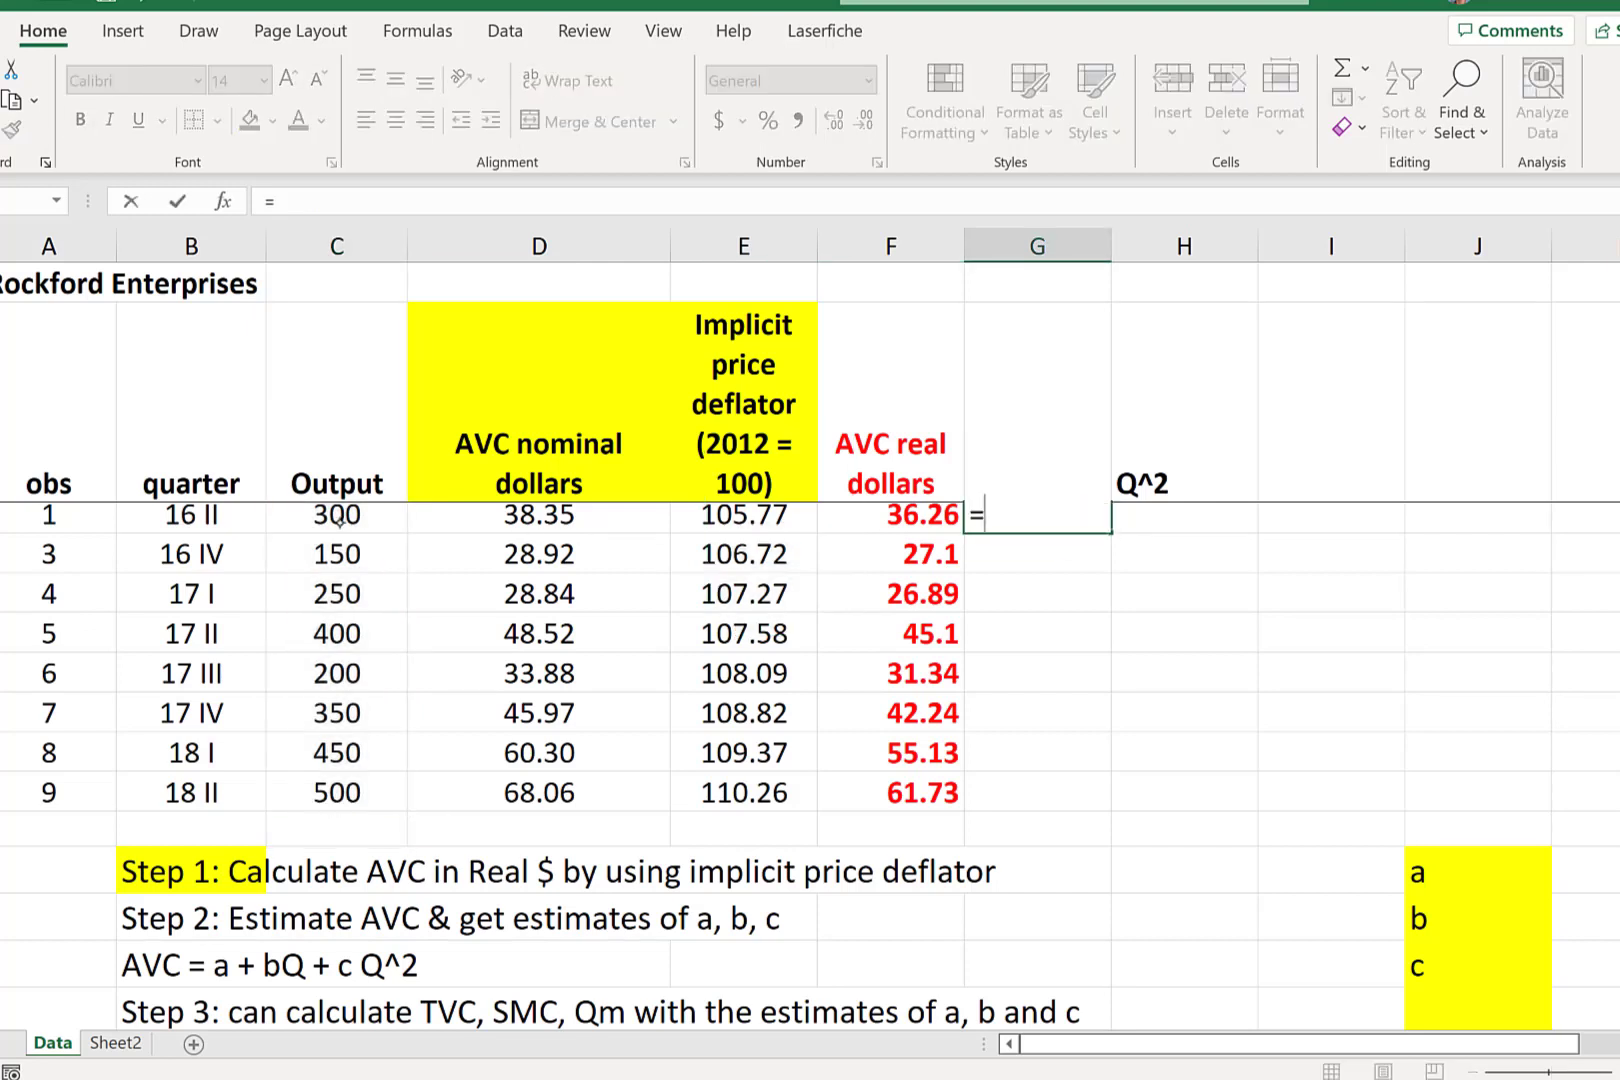
{"action": "left_click", "coordinate": [322, 518]}
{"action": "key", "text": "Return"}
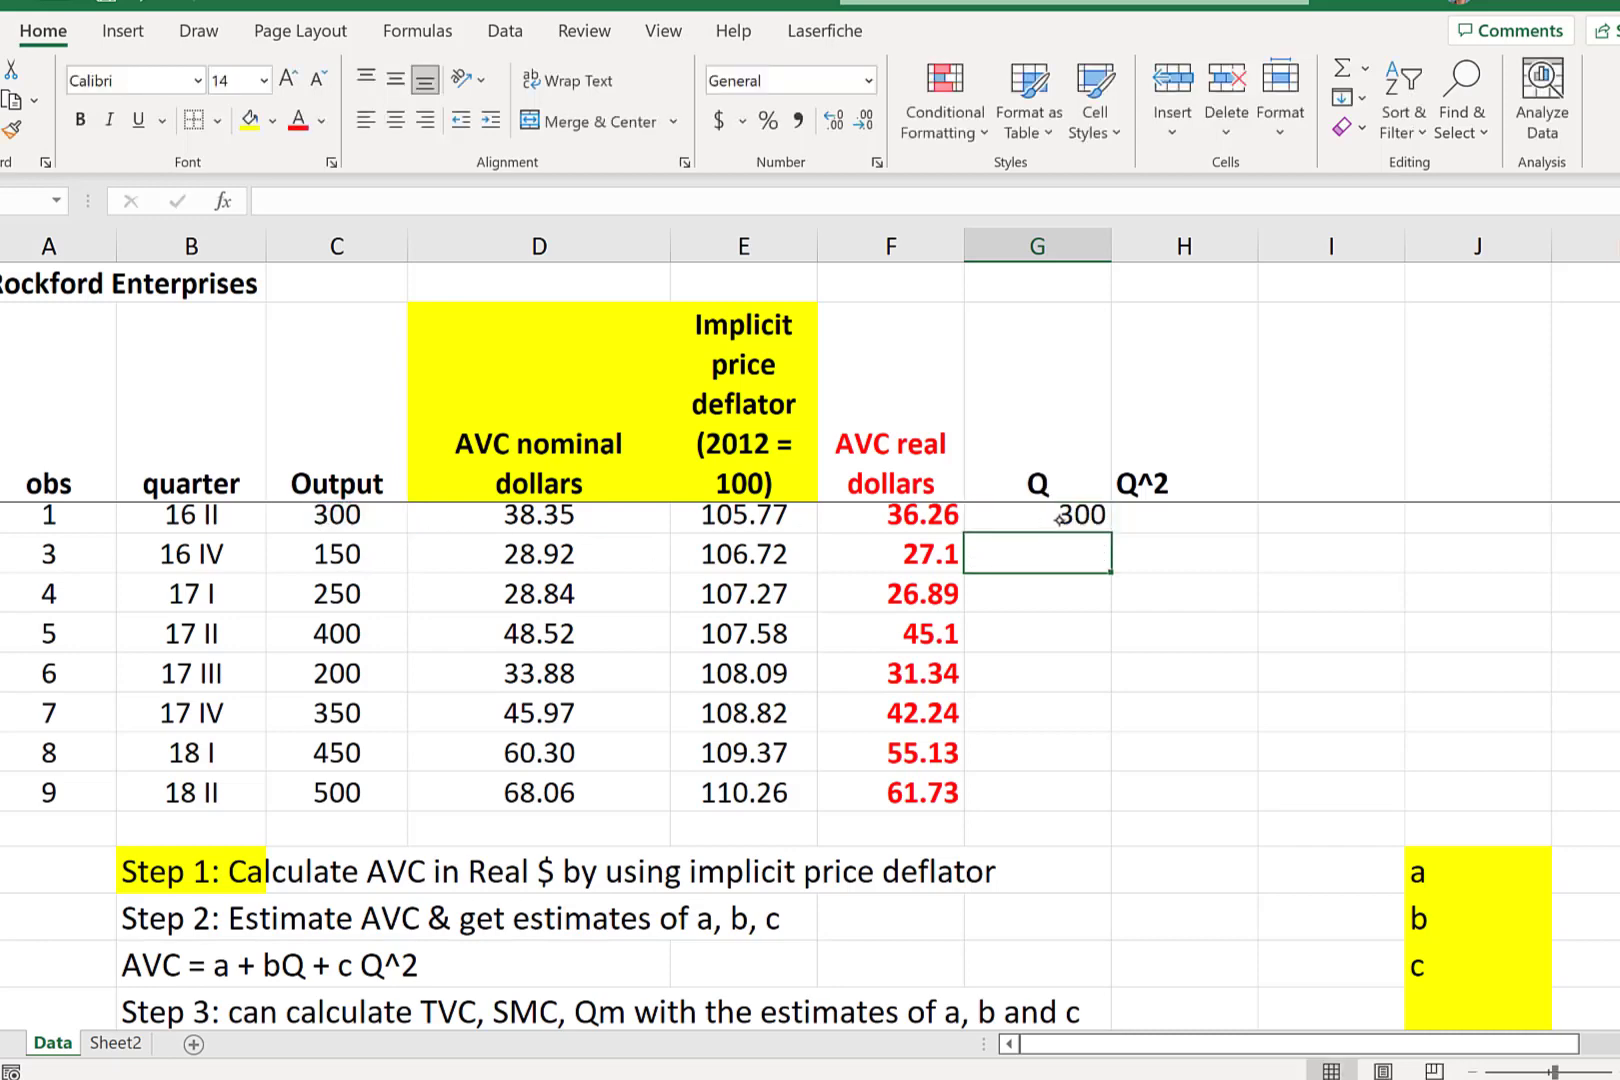
{"action": "left_click", "coordinate": [1048, 520]}
{"action": "double_click", "coordinate": [1107, 530]}
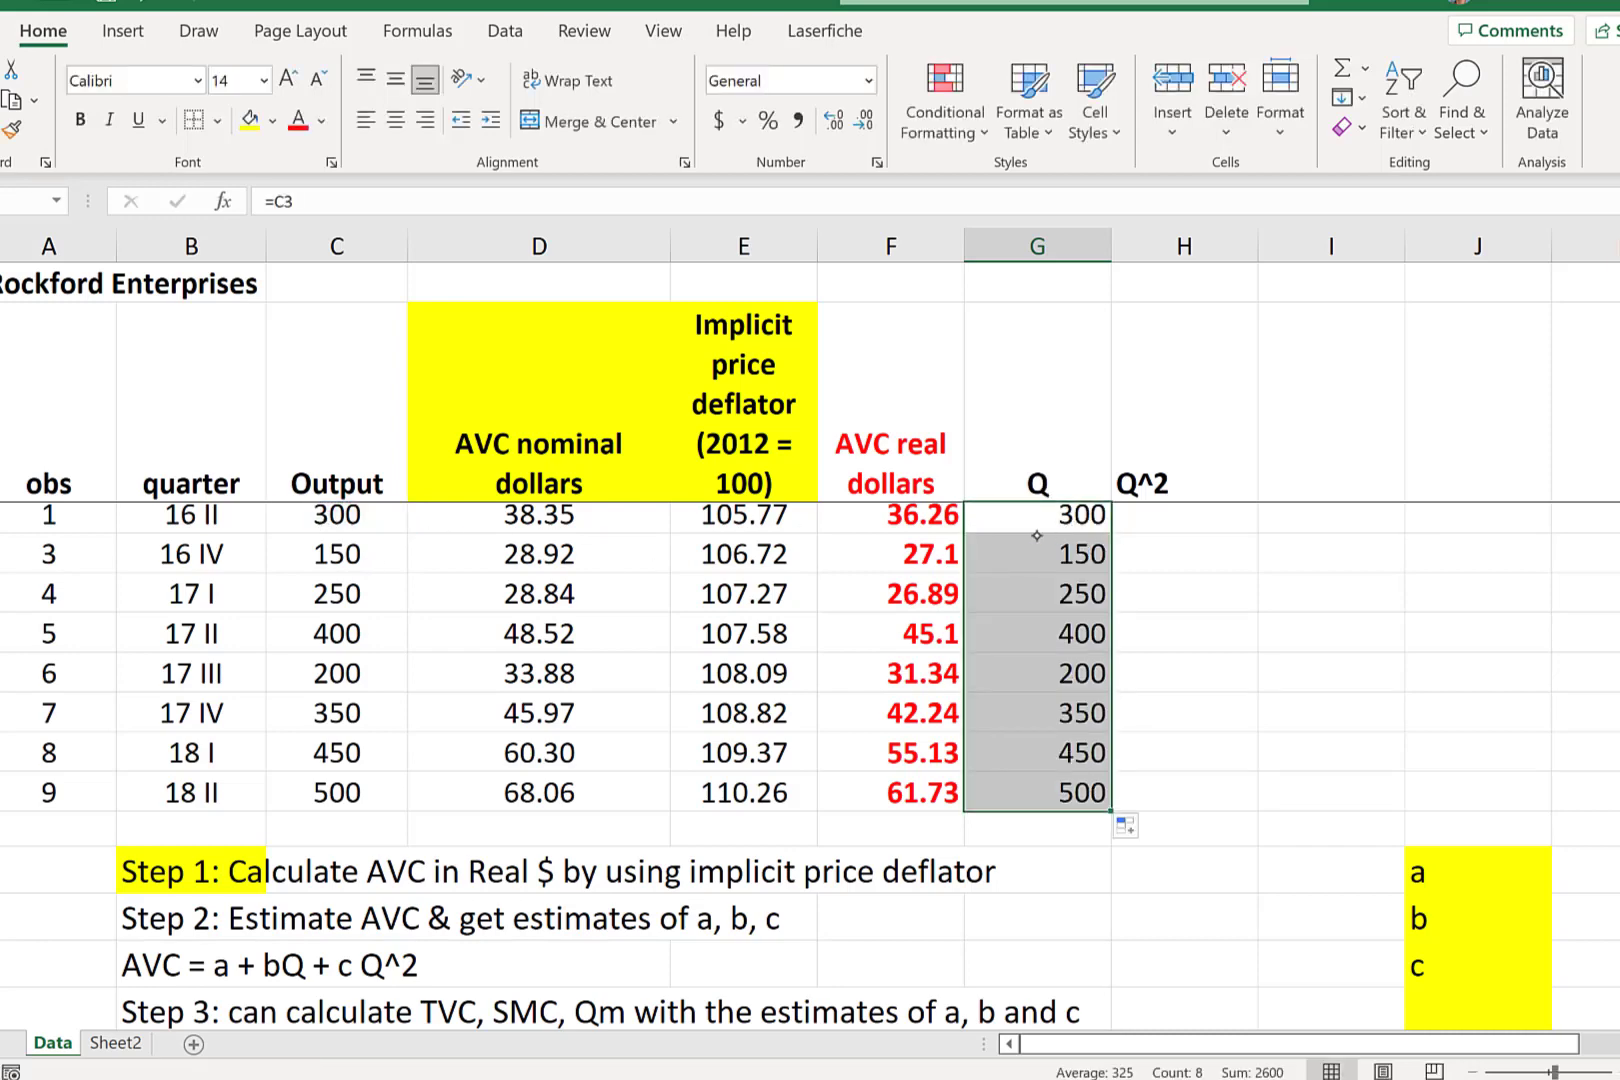
- Highlight the Step 2 instruction cell in yellow and make the AVC = a + bQ + c Q^2 equation bold
{"action": "scroll", "coordinate": [1057, 657], "scroll_direction": "down", "scroll_amount": 1}
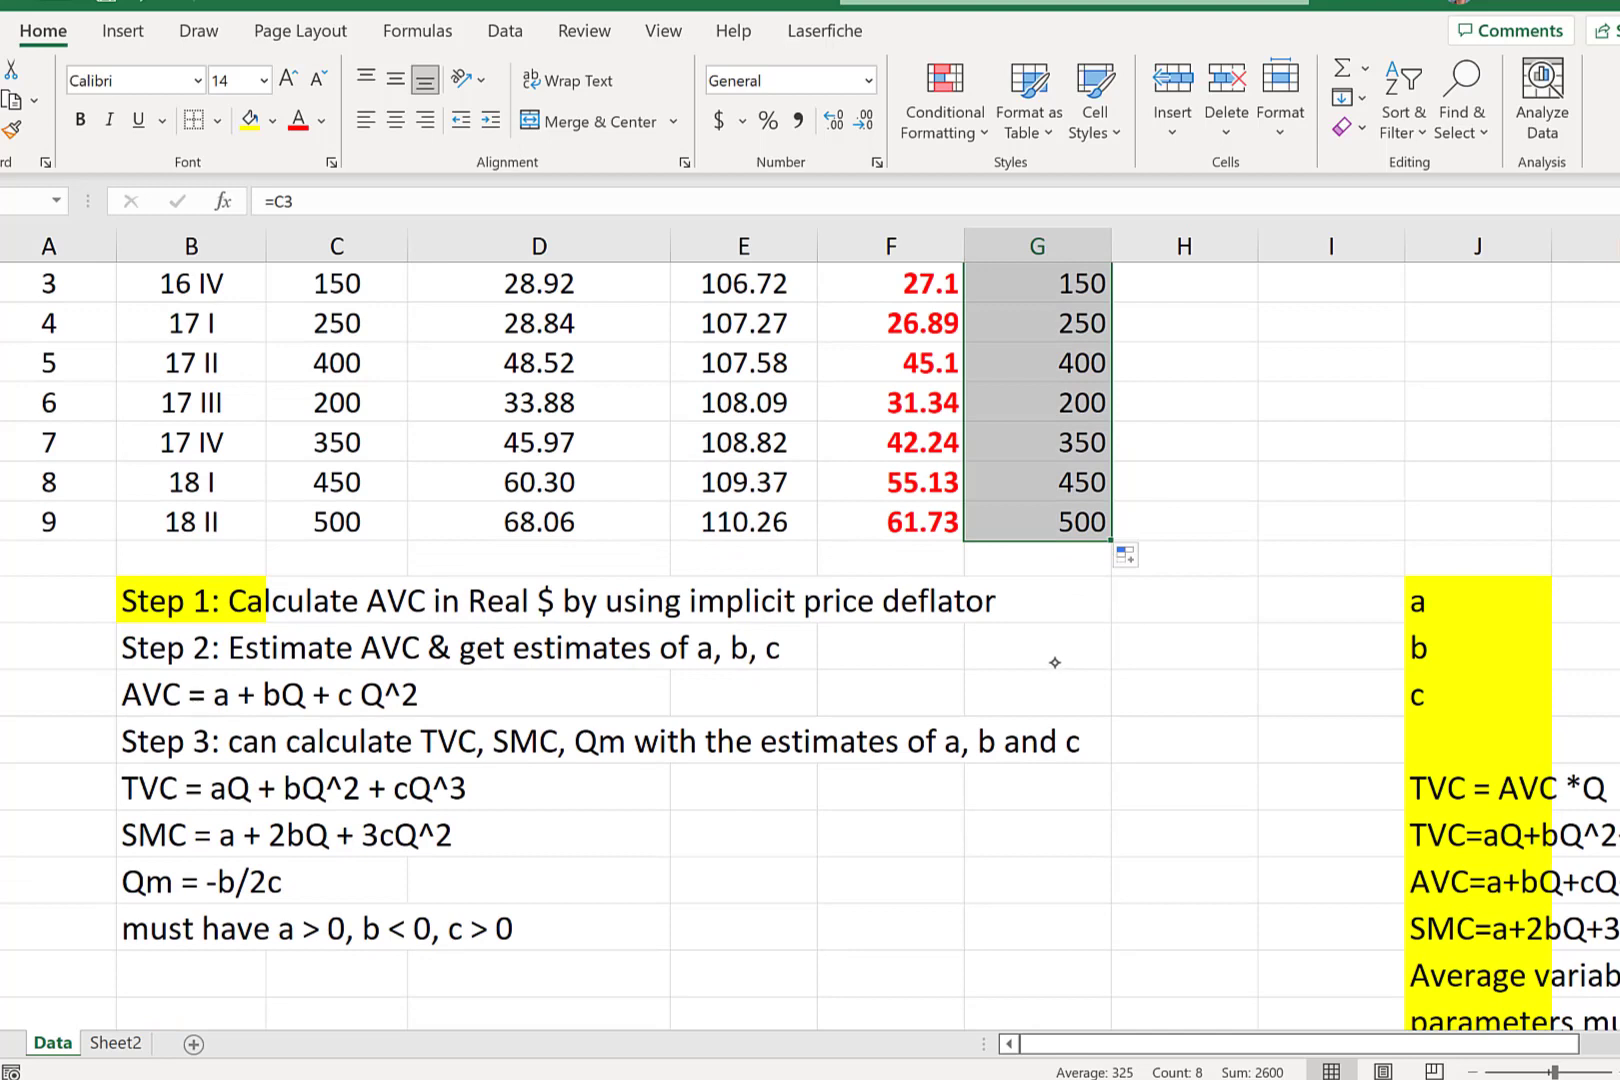
{"action": "left_click", "coordinate": [181, 650]}
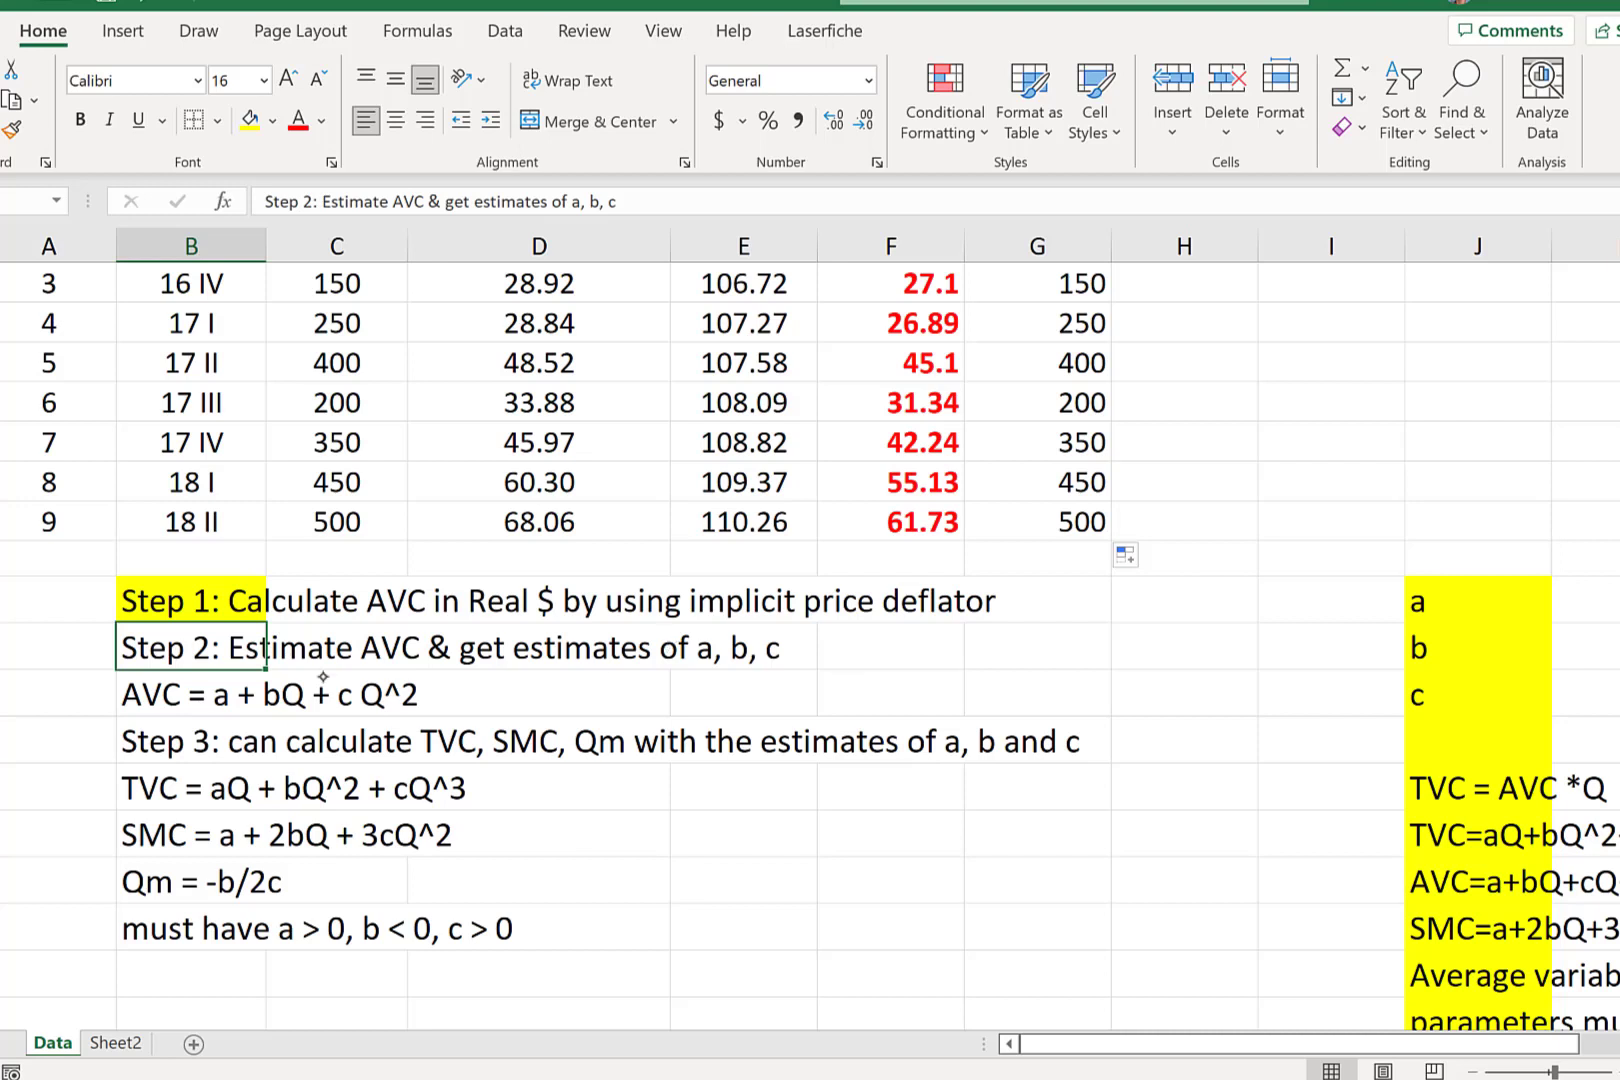
{"action": "left_click", "coordinate": [125, 697]}
{"action": "left_click", "coordinate": [160, 651]}
{"action": "left_click", "coordinate": [249, 119]}
{"action": "left_click", "coordinate": [139, 680]}
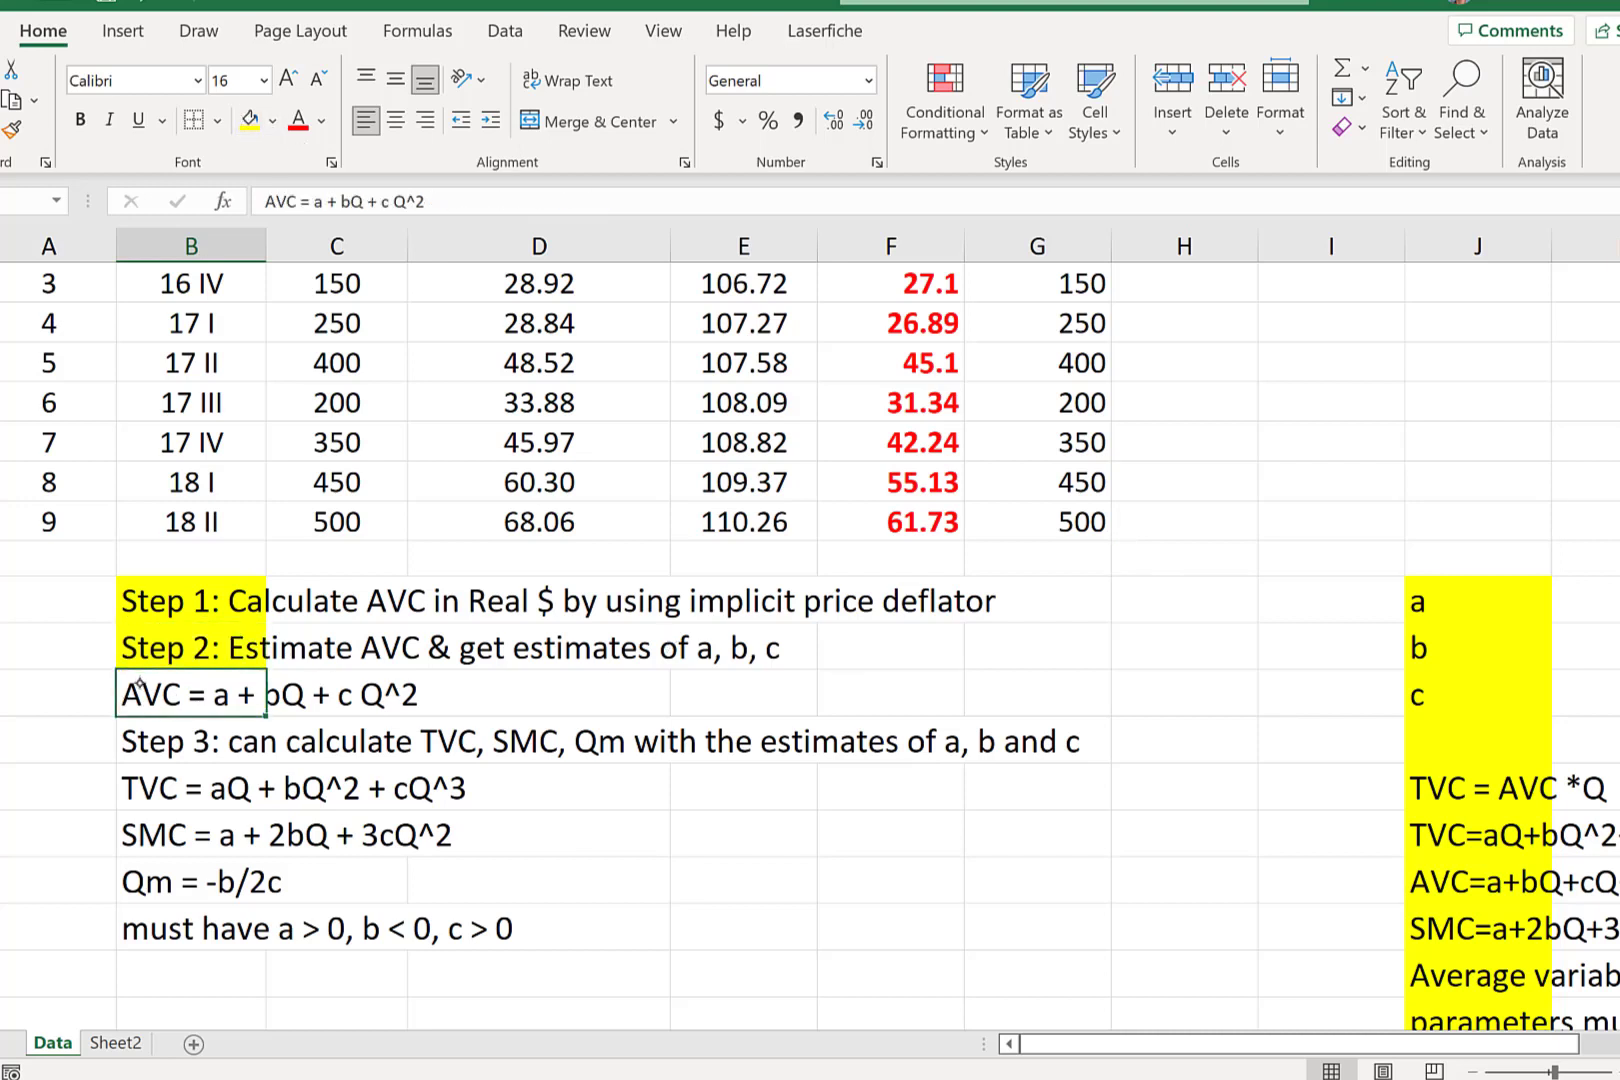
{"action": "key", "text": "ctrl+b"}
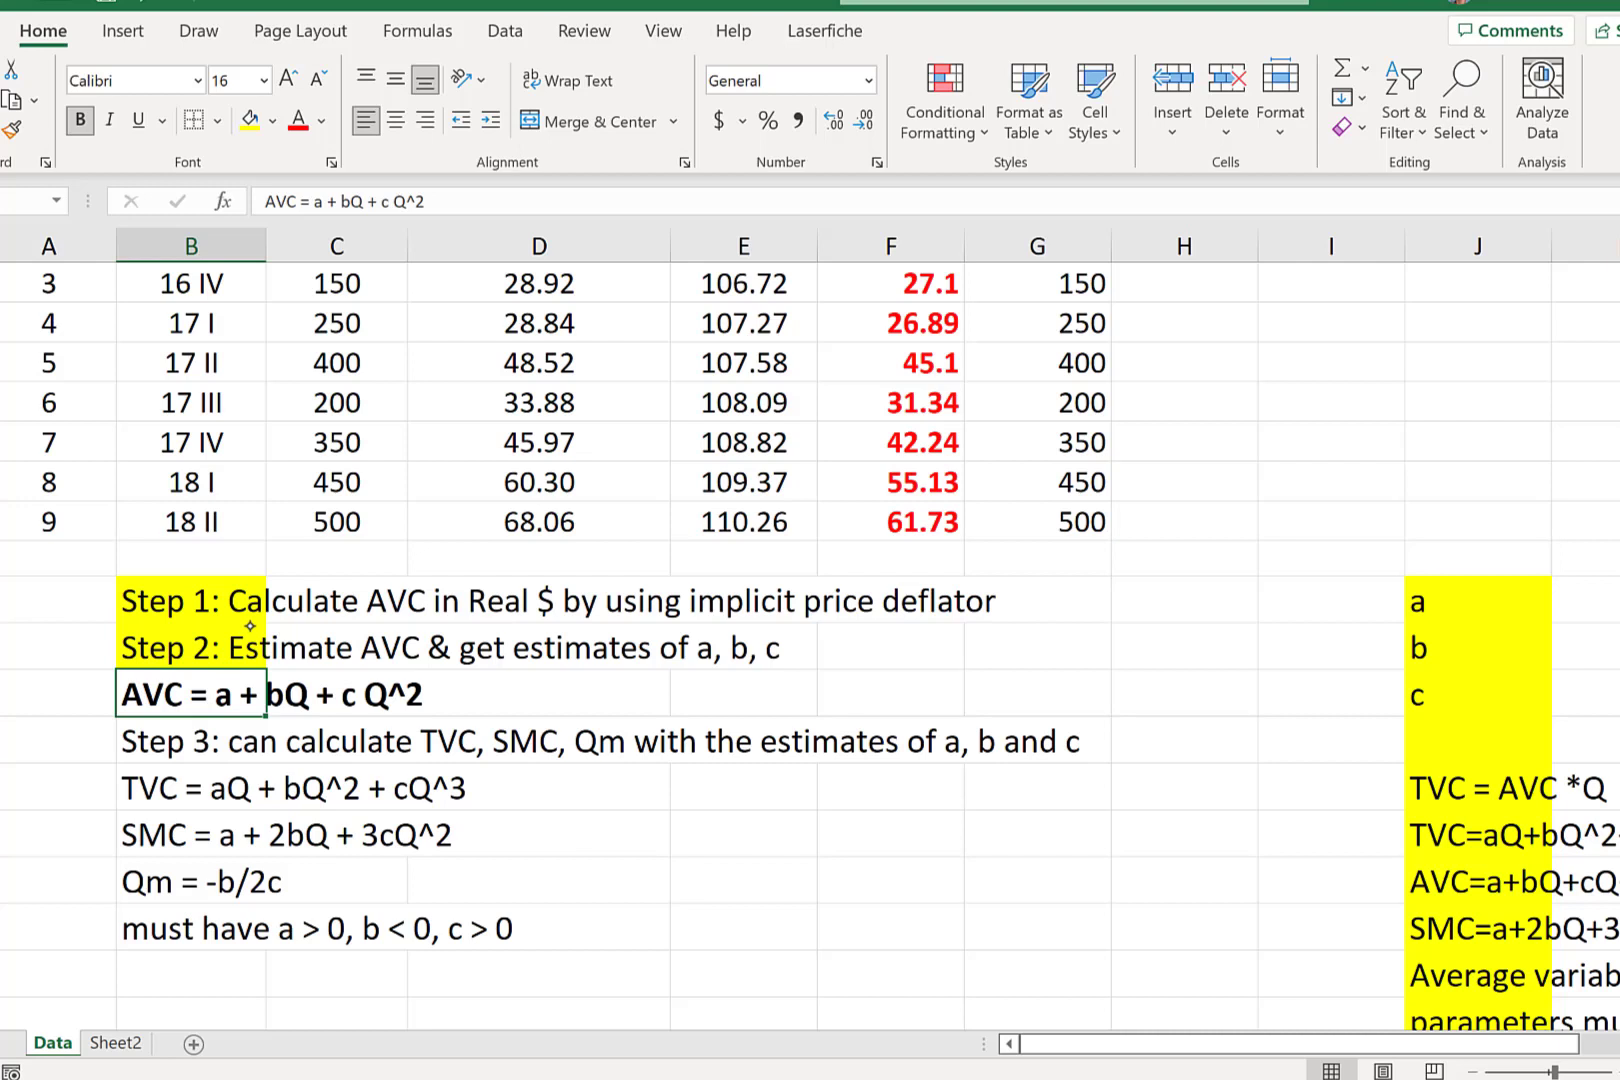
{"action": "right_click", "coordinate": [176, 690]}
{"action": "left_click", "coordinate": [148, 688]}
- Square the first Q value in the Q^2 column with =G3^2 and fill the formula down through observation 9
{"action": "scroll", "coordinate": [1008, 583], "scroll_direction": "up", "scroll_amount": 1}
{"action": "left_click", "coordinate": [1192, 519]}
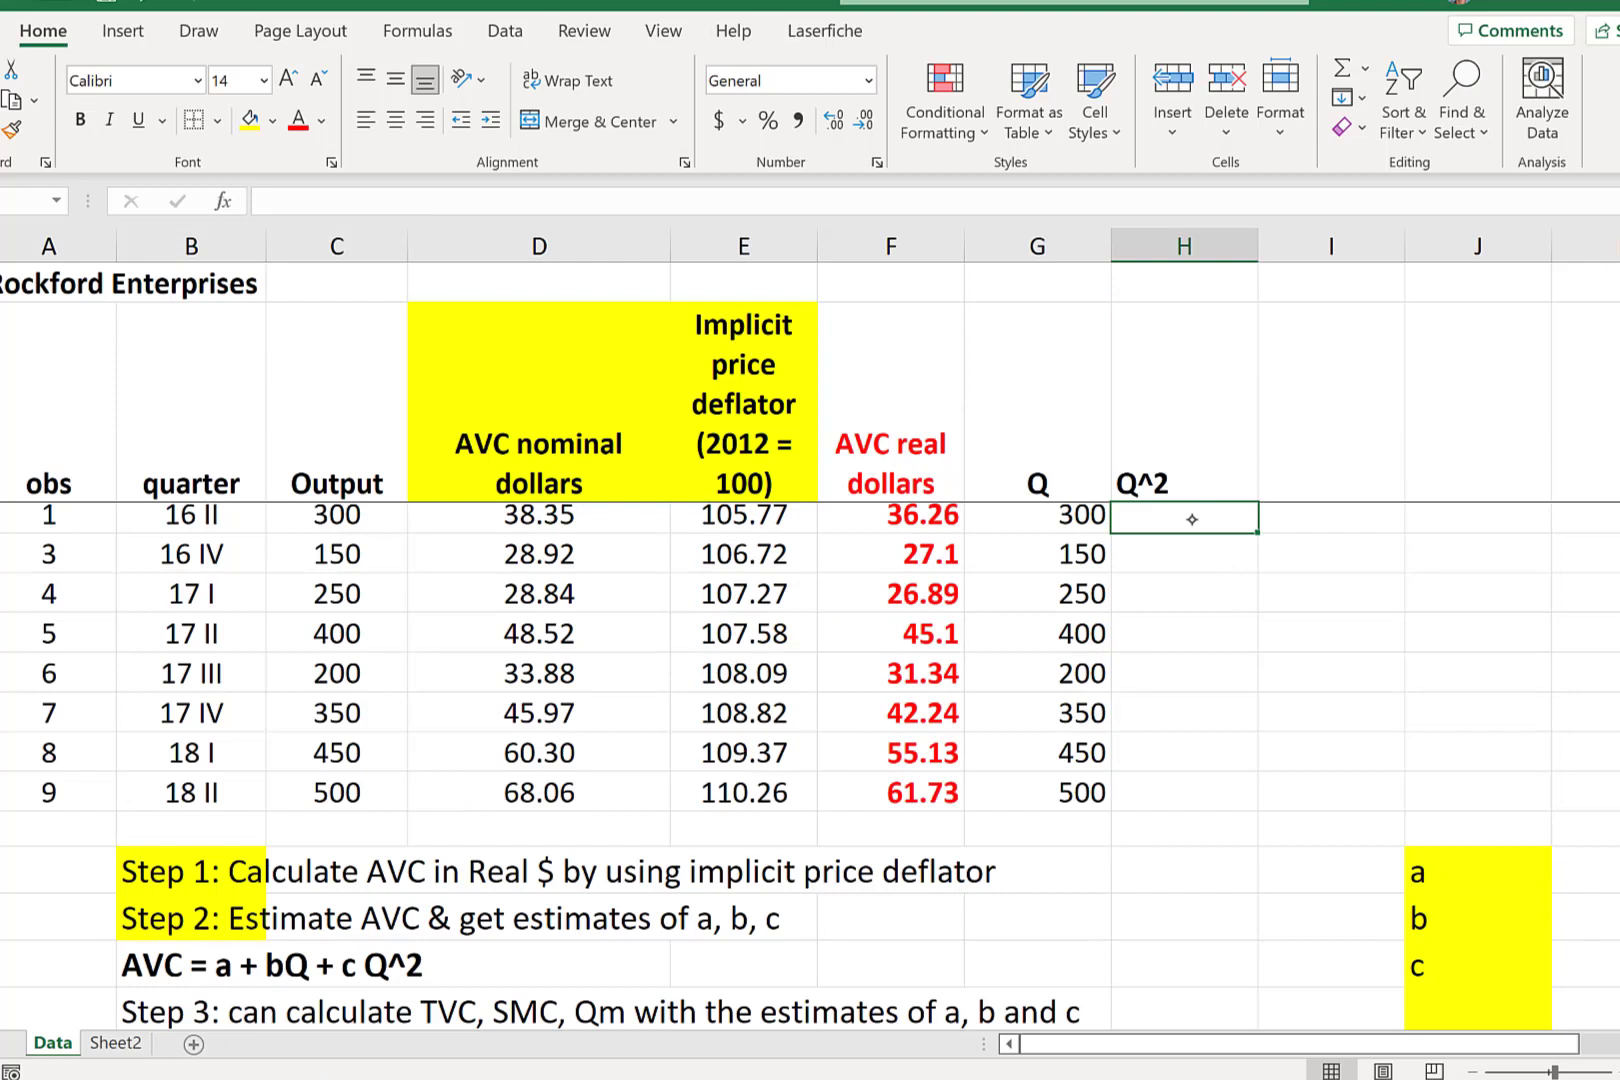
{"action": "type", "text": "="}
{"action": "left_click", "coordinate": [1066, 514]}
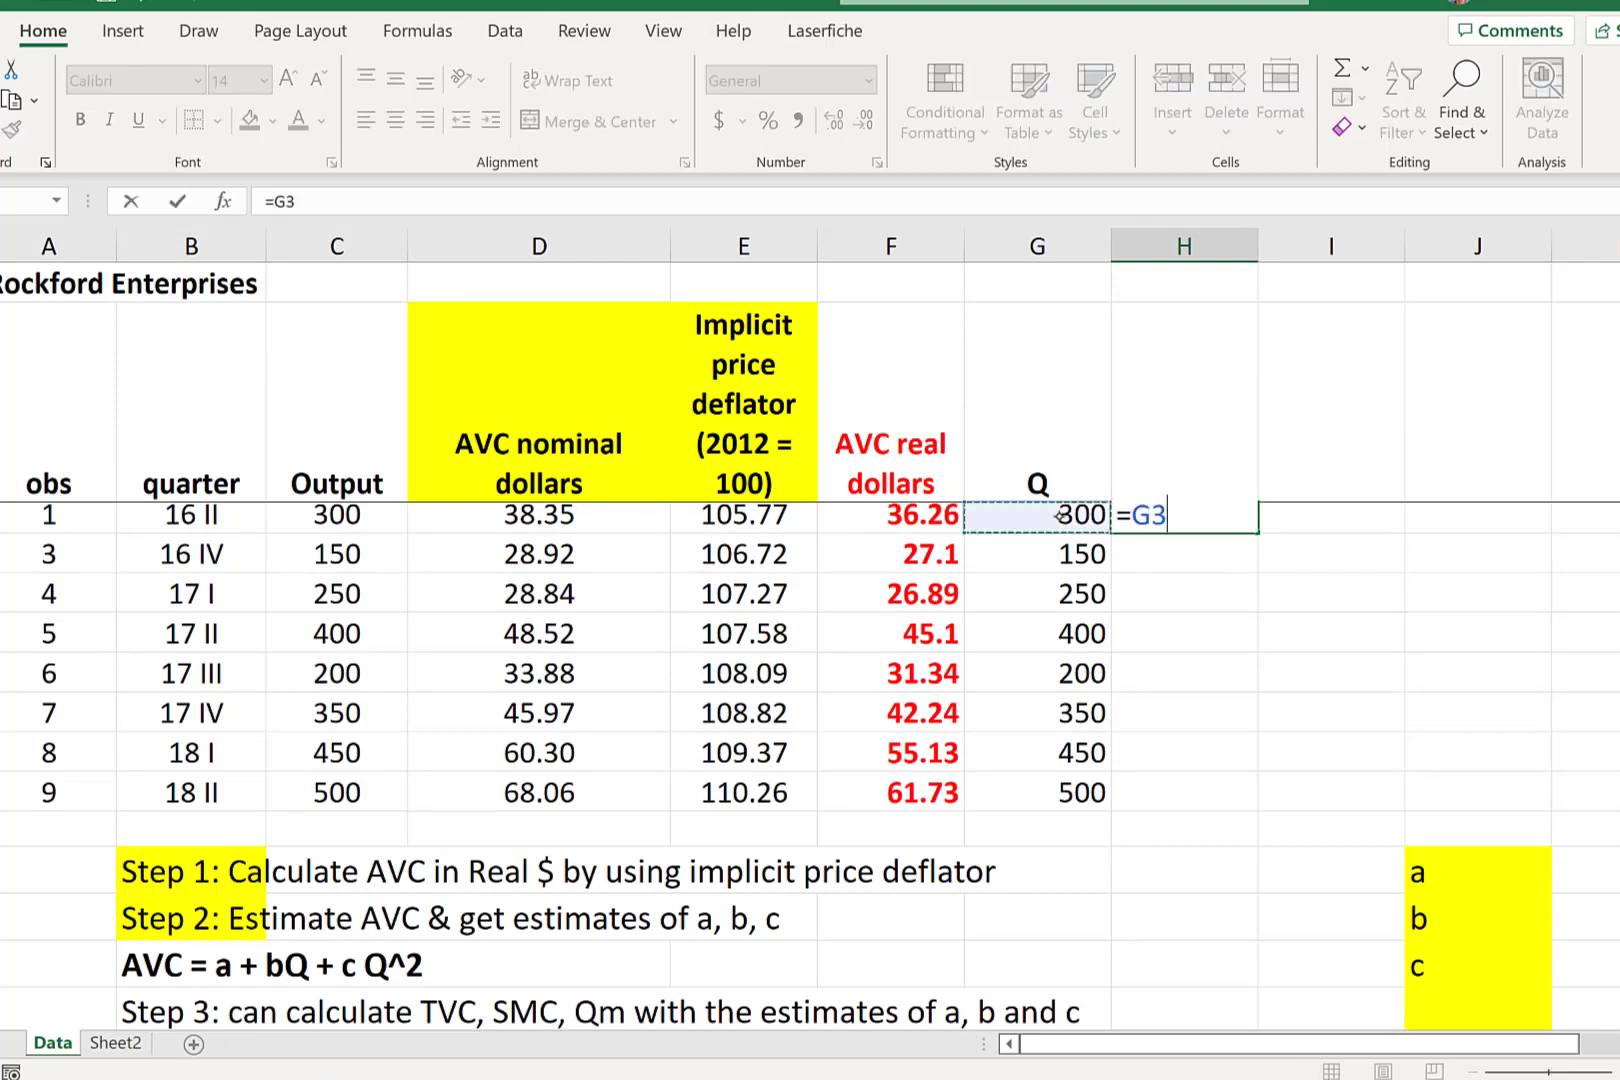
{"action": "type", "text": "^2"}
{"action": "key", "text": "Return"}
{"action": "left_click", "coordinate": [1130, 521]}
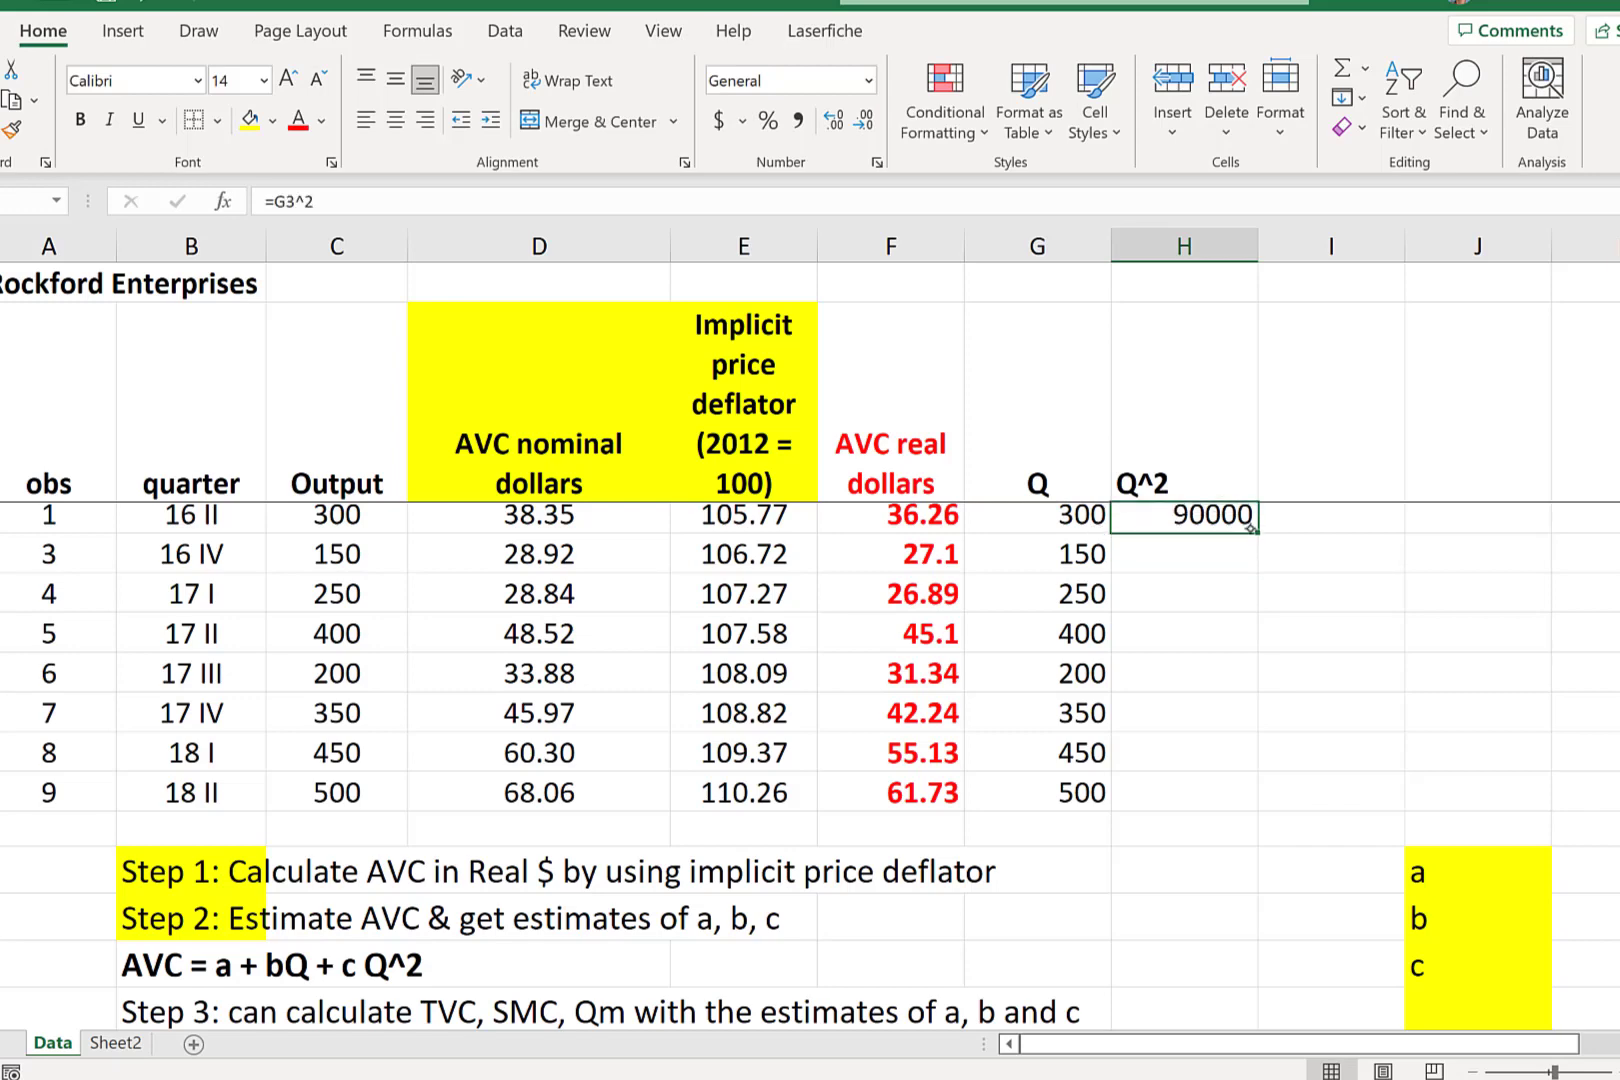
{"action": "left_click_drag", "start_coordinate": [1254, 531], "coordinate": [1201, 819]}
{"action": "scroll", "coordinate": [1125, 817], "scroll_direction": "down", "scroll_amount": 1}
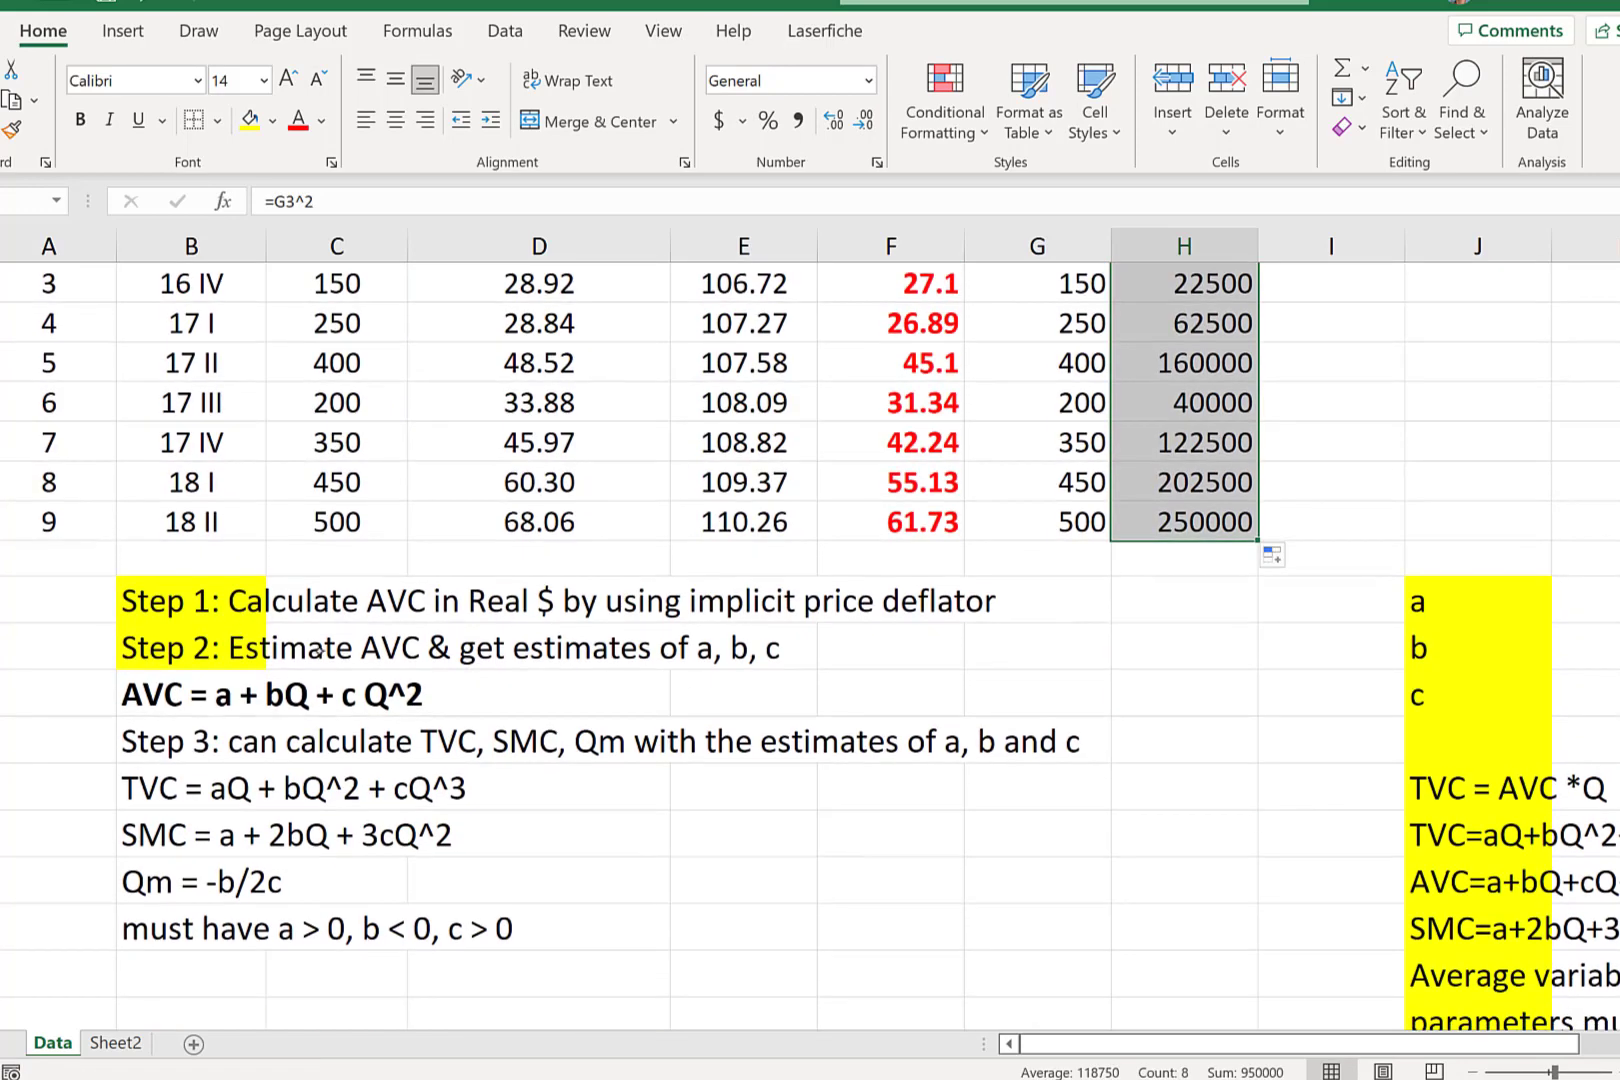
{"action": "left_click", "coordinate": [139, 680]}
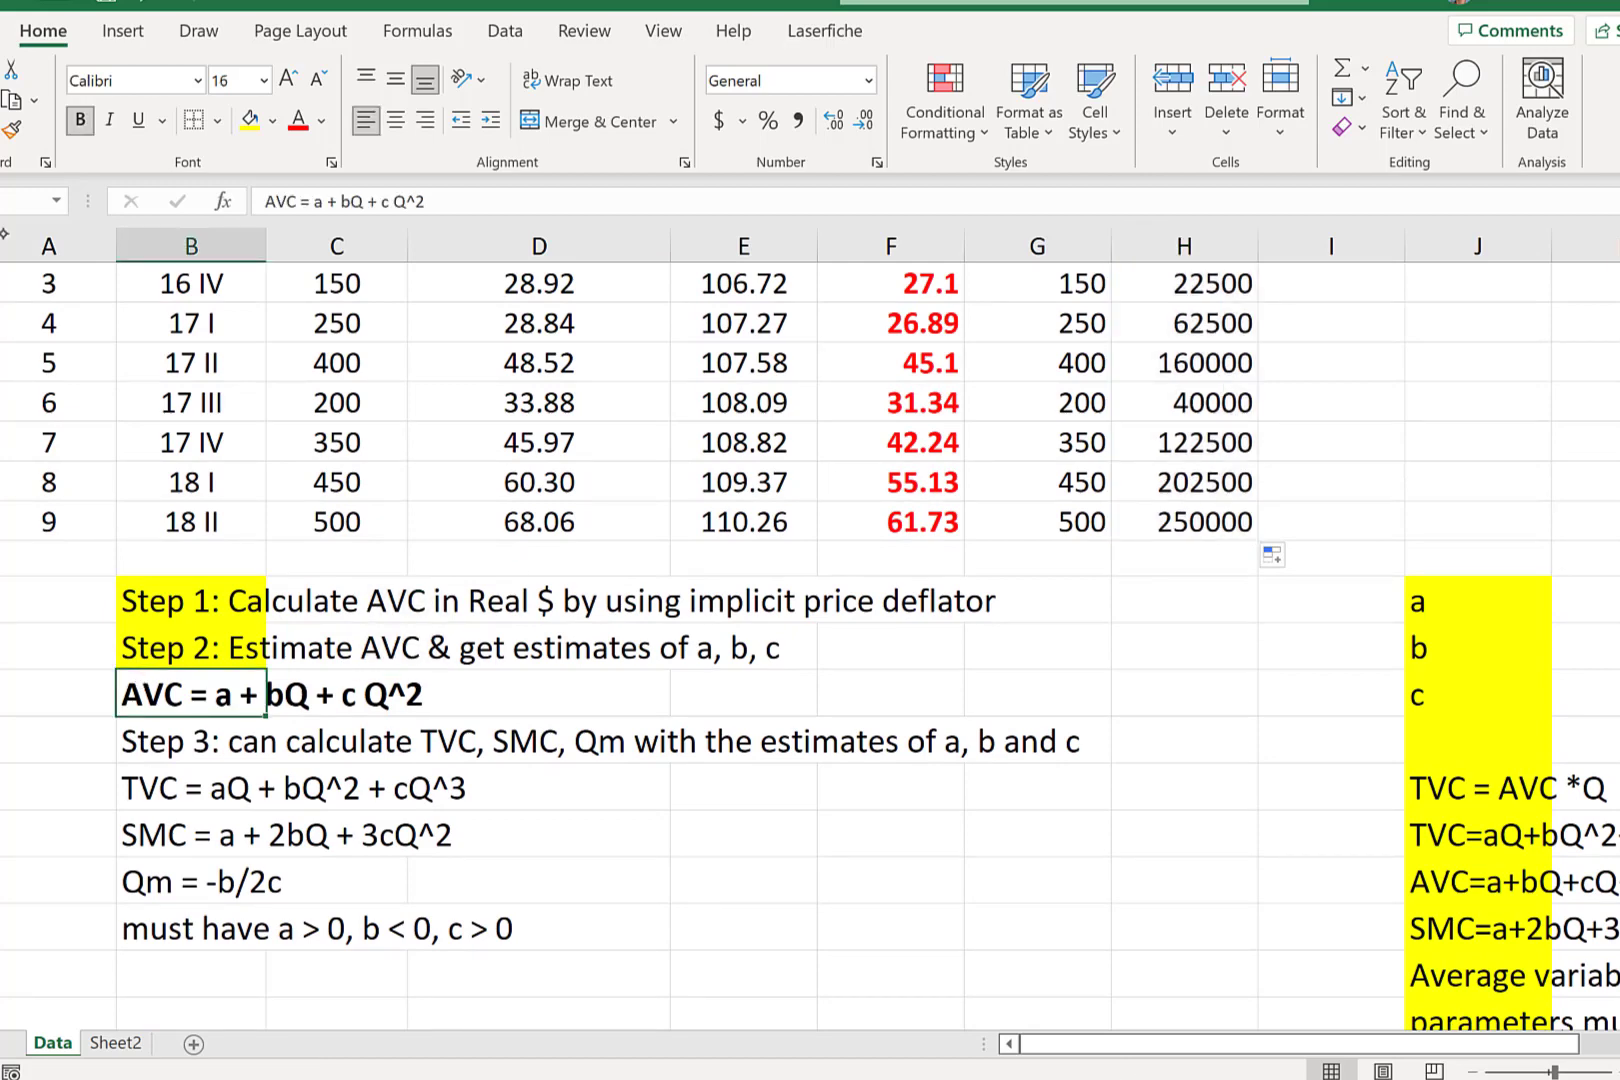
- Highlight the AVC = a + bQ + c Q^2 equation cell in yellow
{"action": "left_click", "coordinate": [248, 119]}
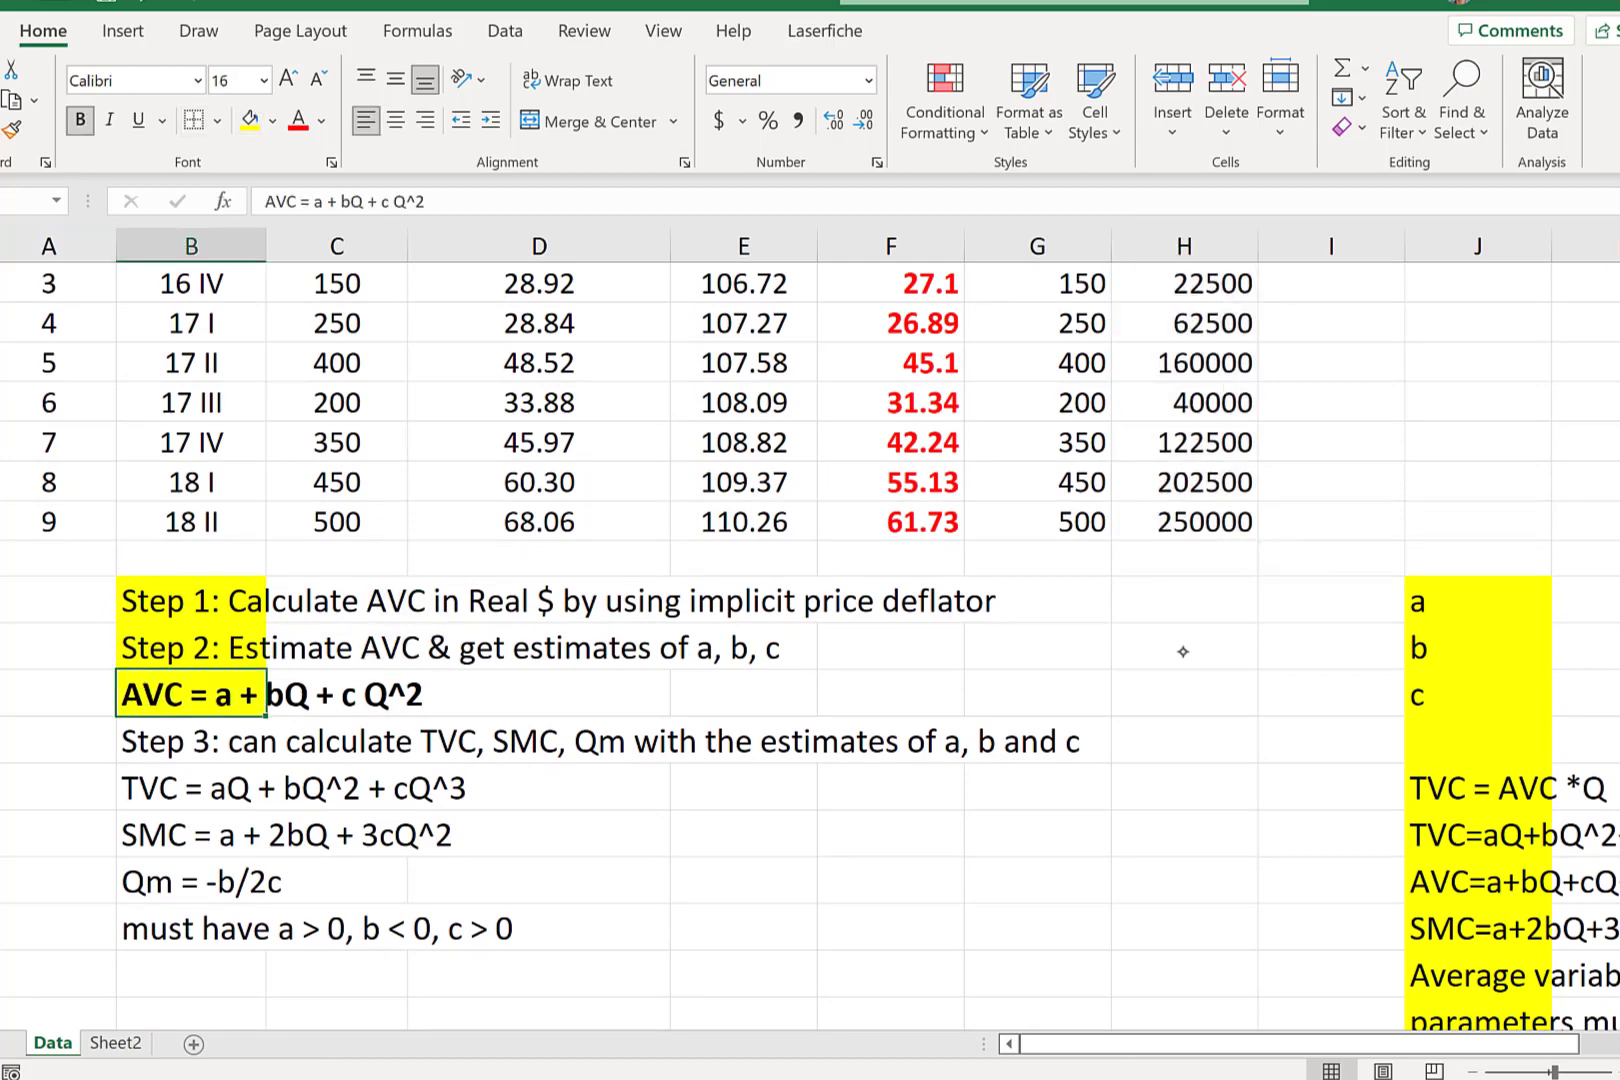
- Open the Regression tool from the data analysis tools
{"action": "scroll", "coordinate": [1183, 651], "scroll_direction": "up", "scroll_amount": 2}
{"action": "left_click", "coordinate": [198, 31]}
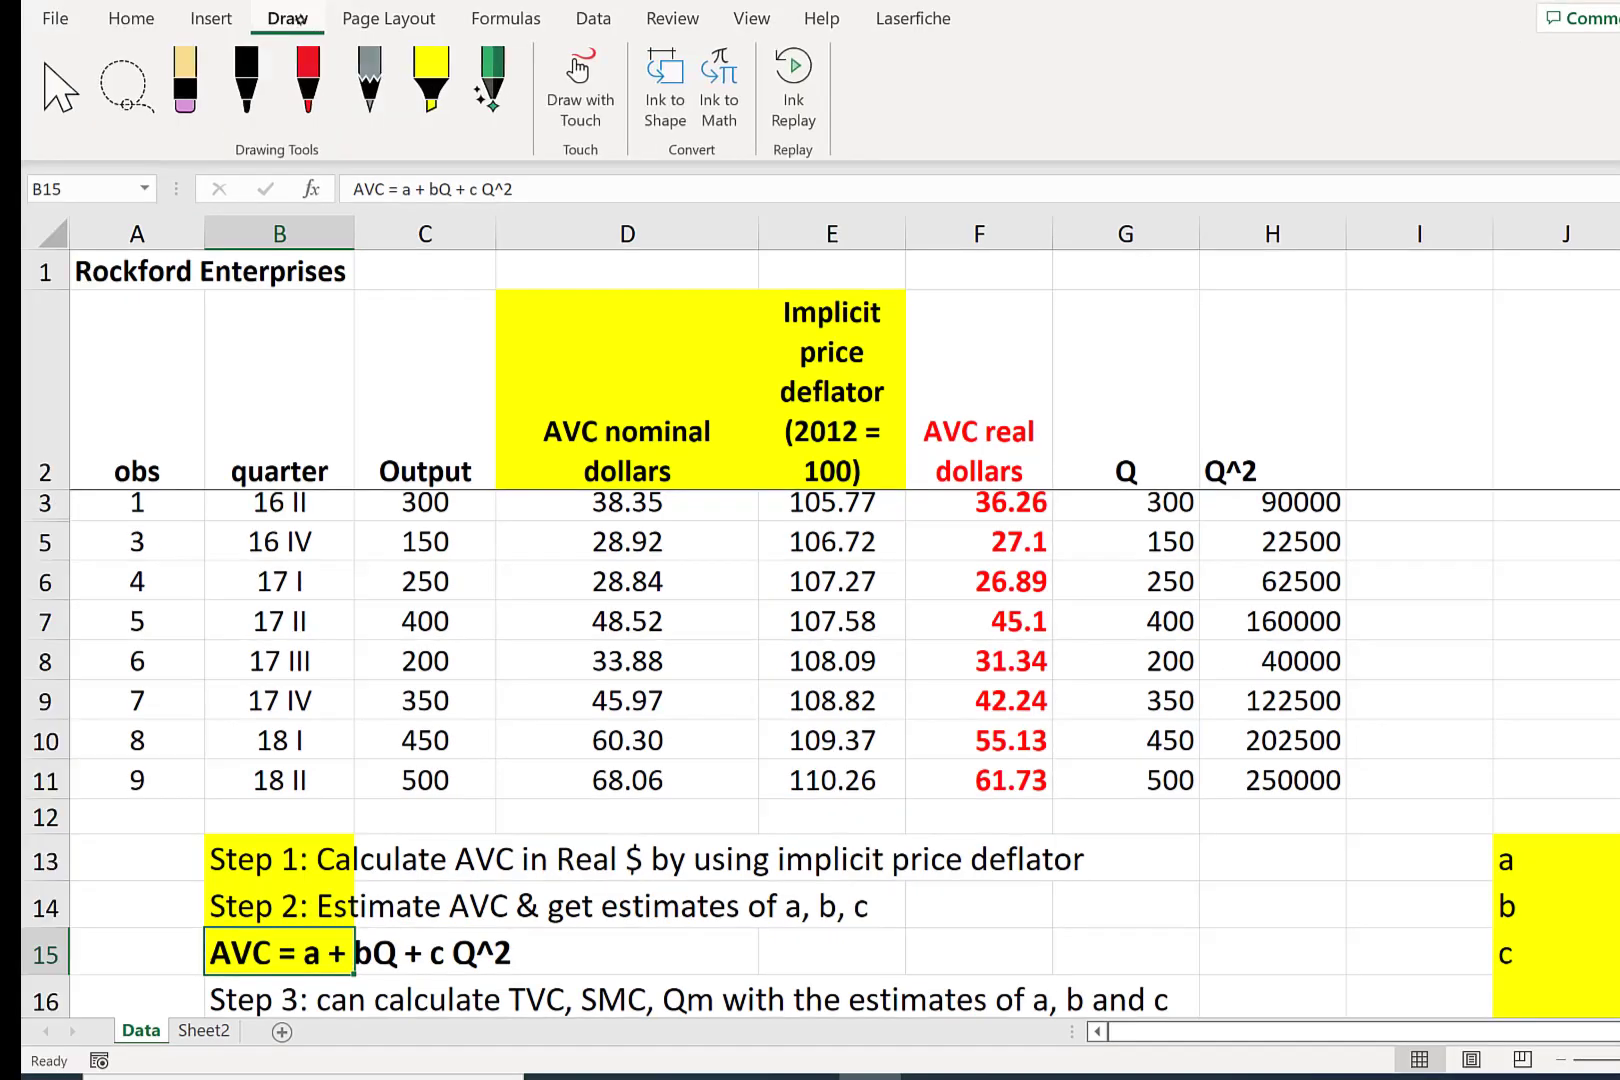
{"action": "left_click", "coordinate": [592, 14]}
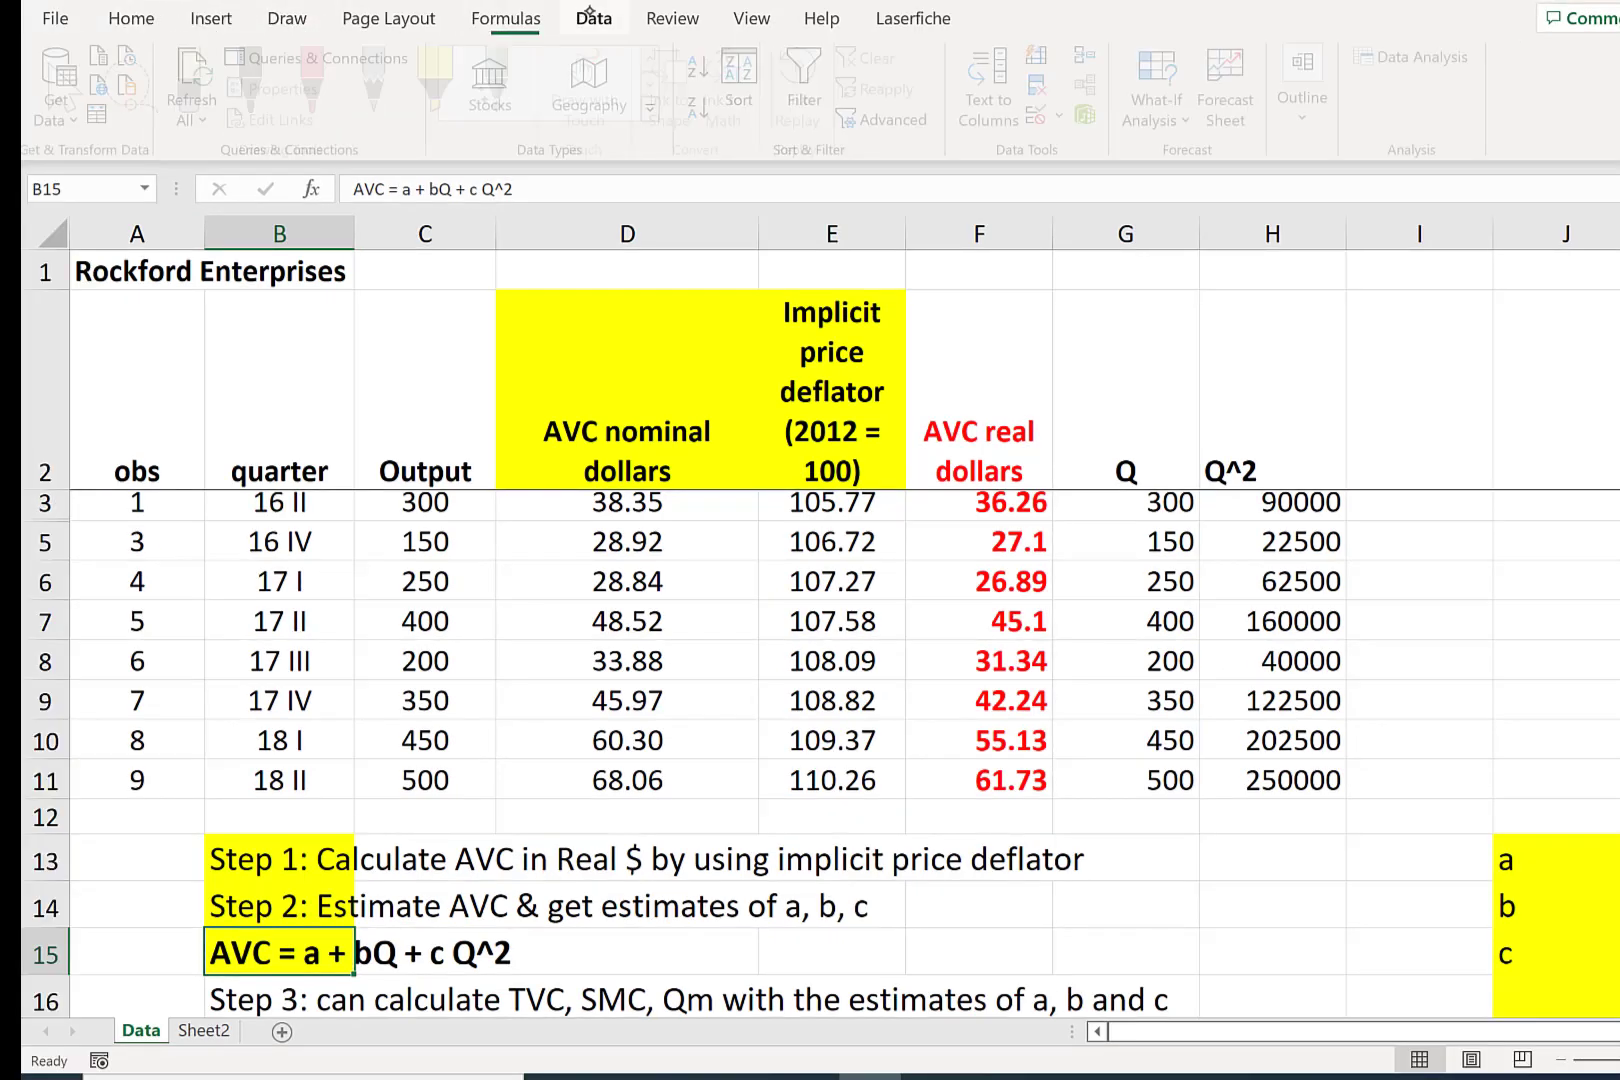
{"action": "left_click", "coordinate": [1478, 55]}
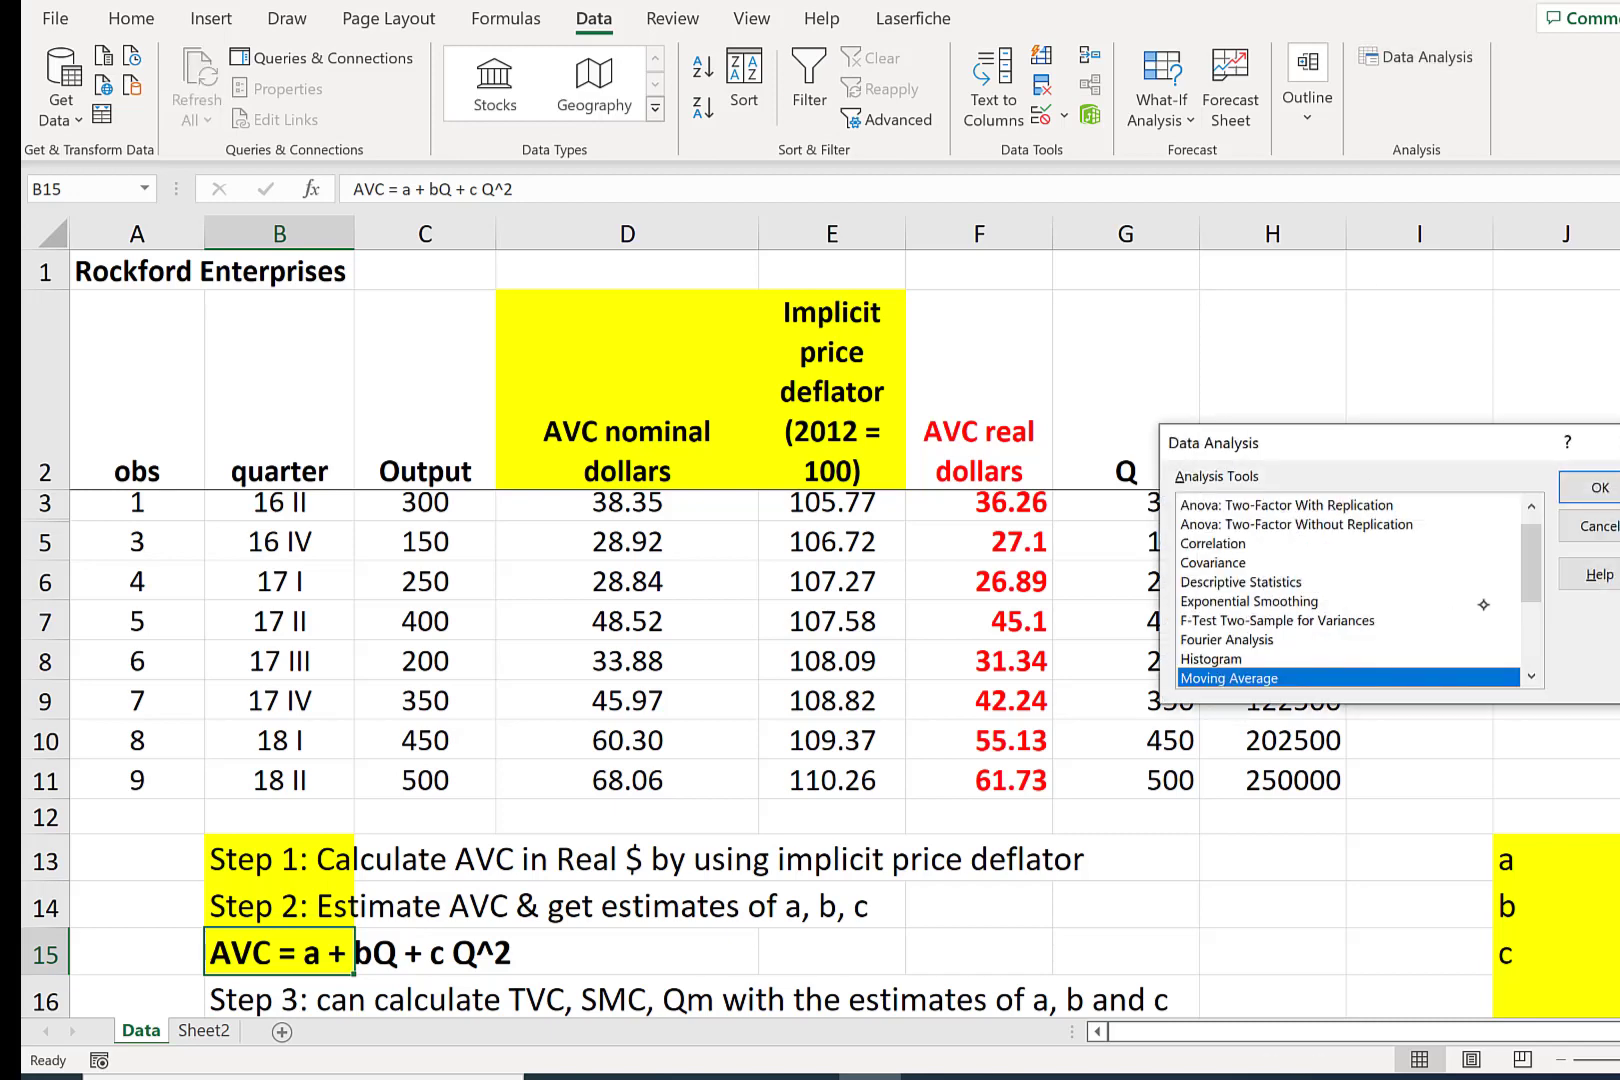
{"action": "scroll", "coordinate": [1349, 631], "scroll_direction": "down", "scroll_amount": 2}
{"action": "left_click", "coordinate": [1247, 616]}
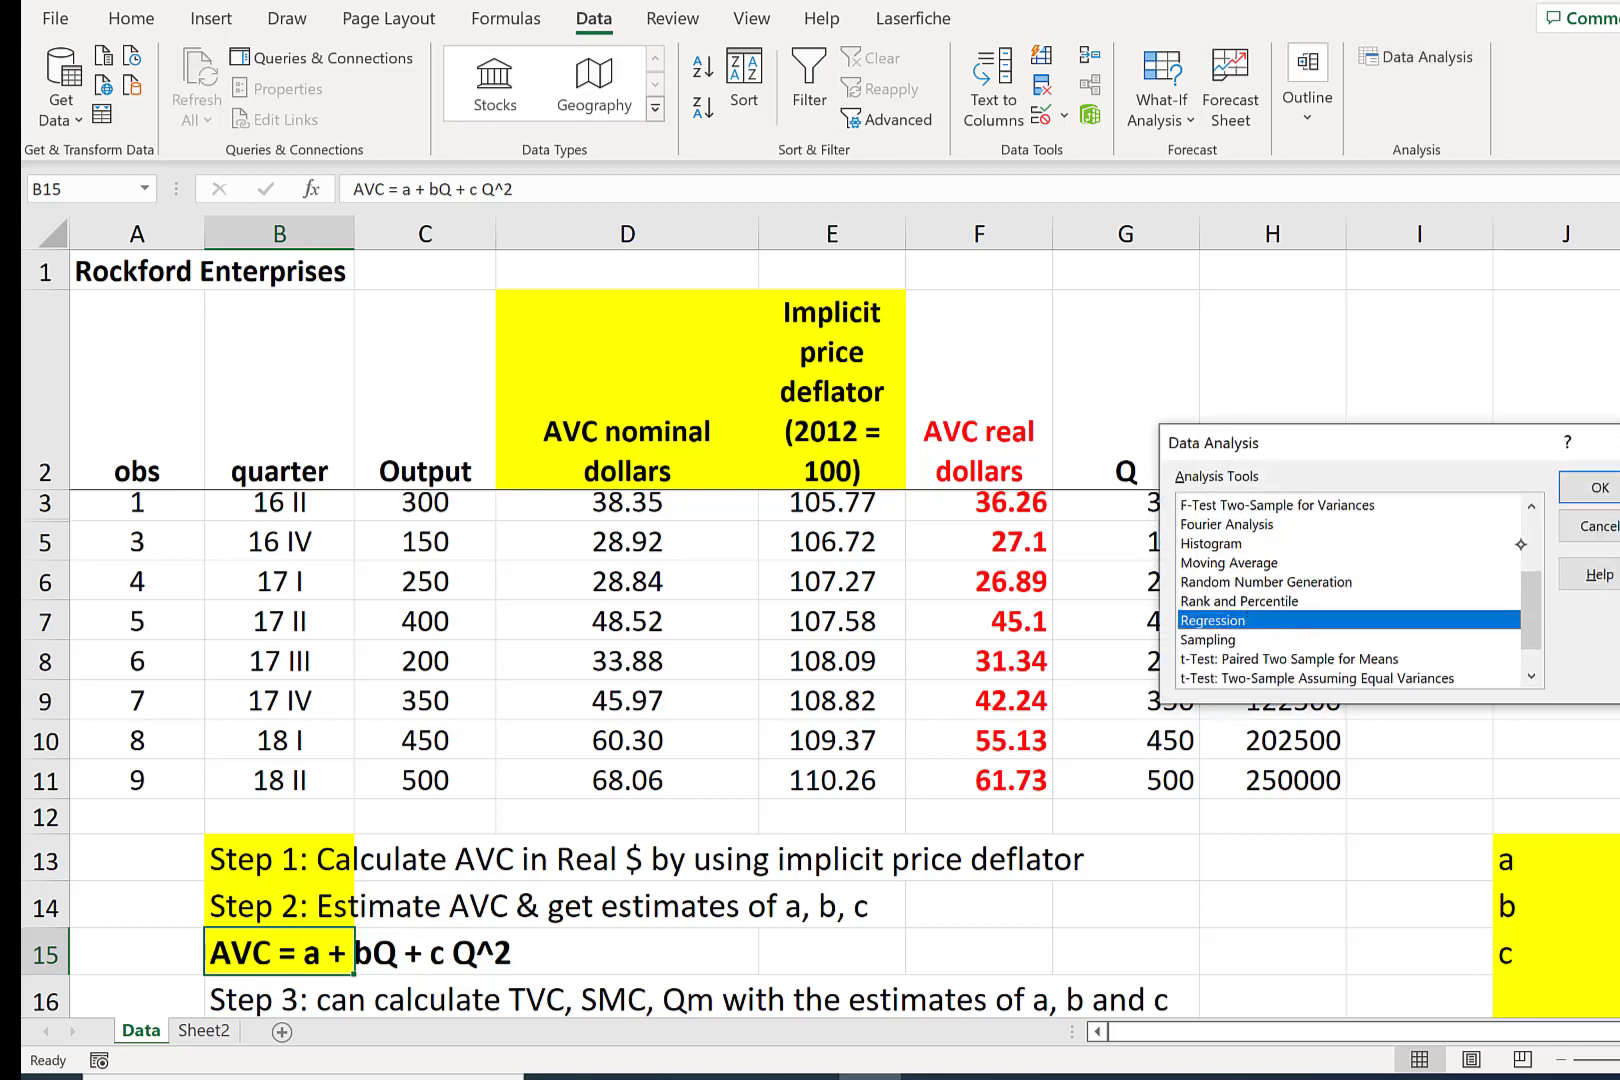
{"action": "left_click", "coordinate": [1600, 487]}
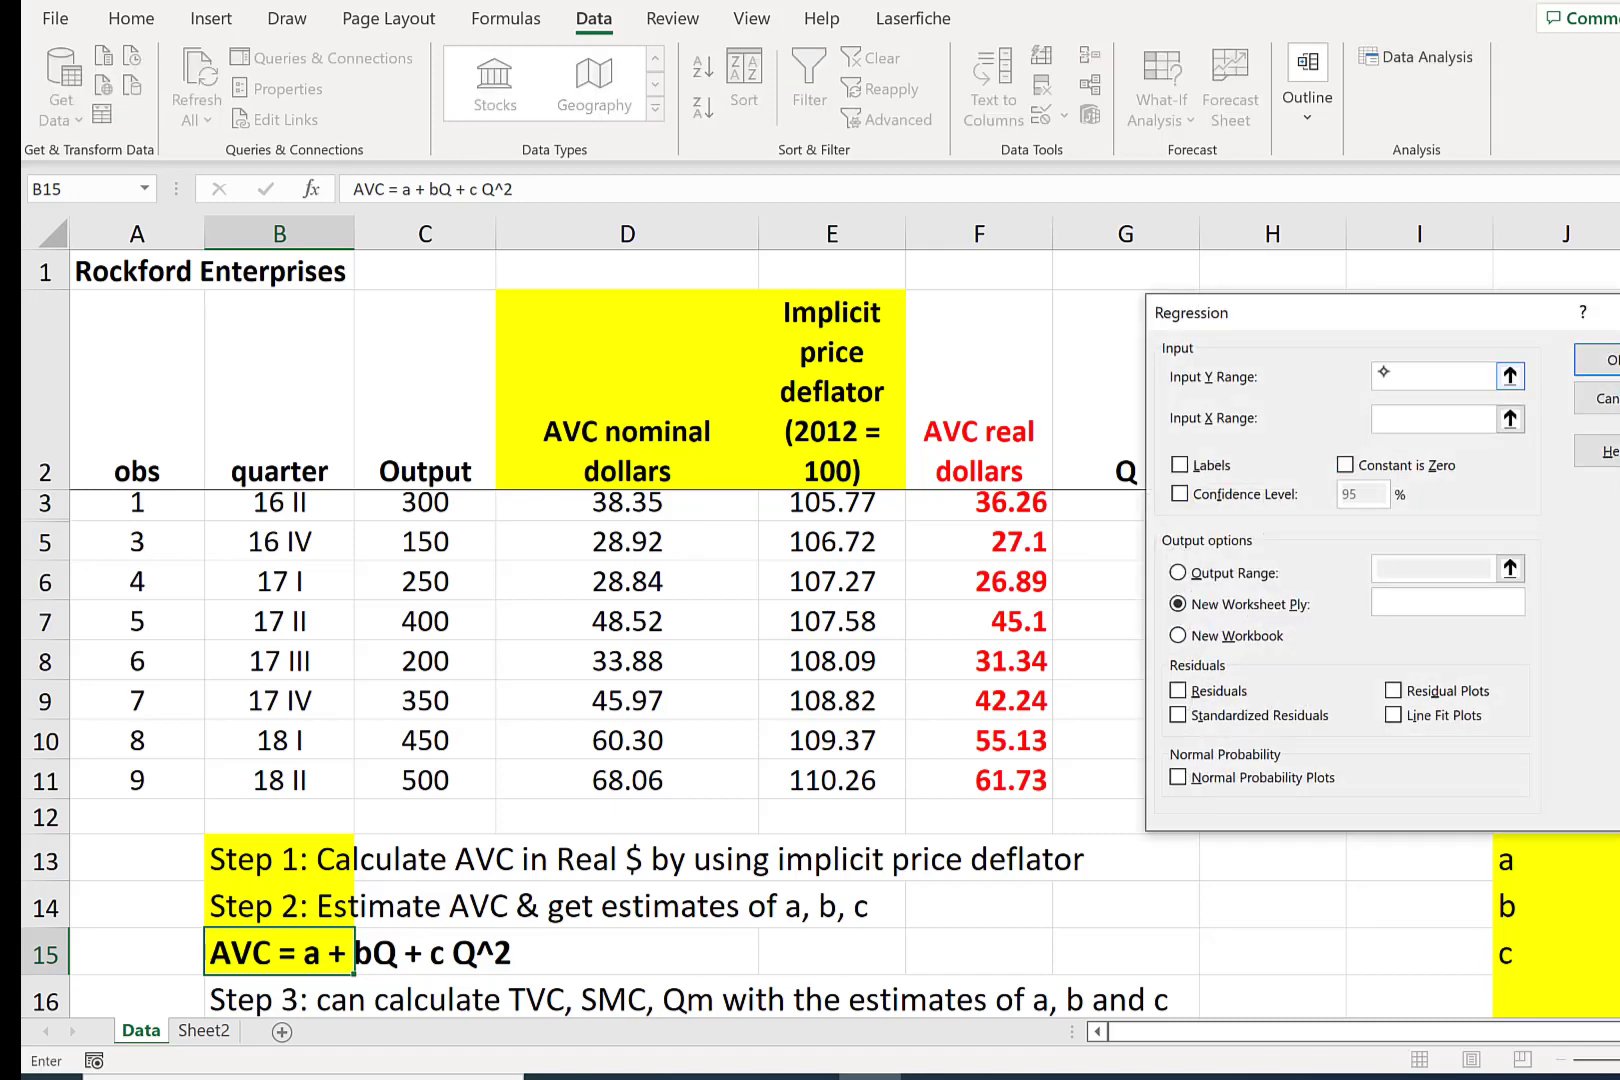
- Set the regression's Y range to the AVC real dollars column F2:F11 and its X range to the Q and Q^2 columns G2:H11
{"action": "left_click", "coordinate": [1412, 381]}
{"action": "left_click_drag", "start_coordinate": [676, 441], "coordinate": [630, 778]}
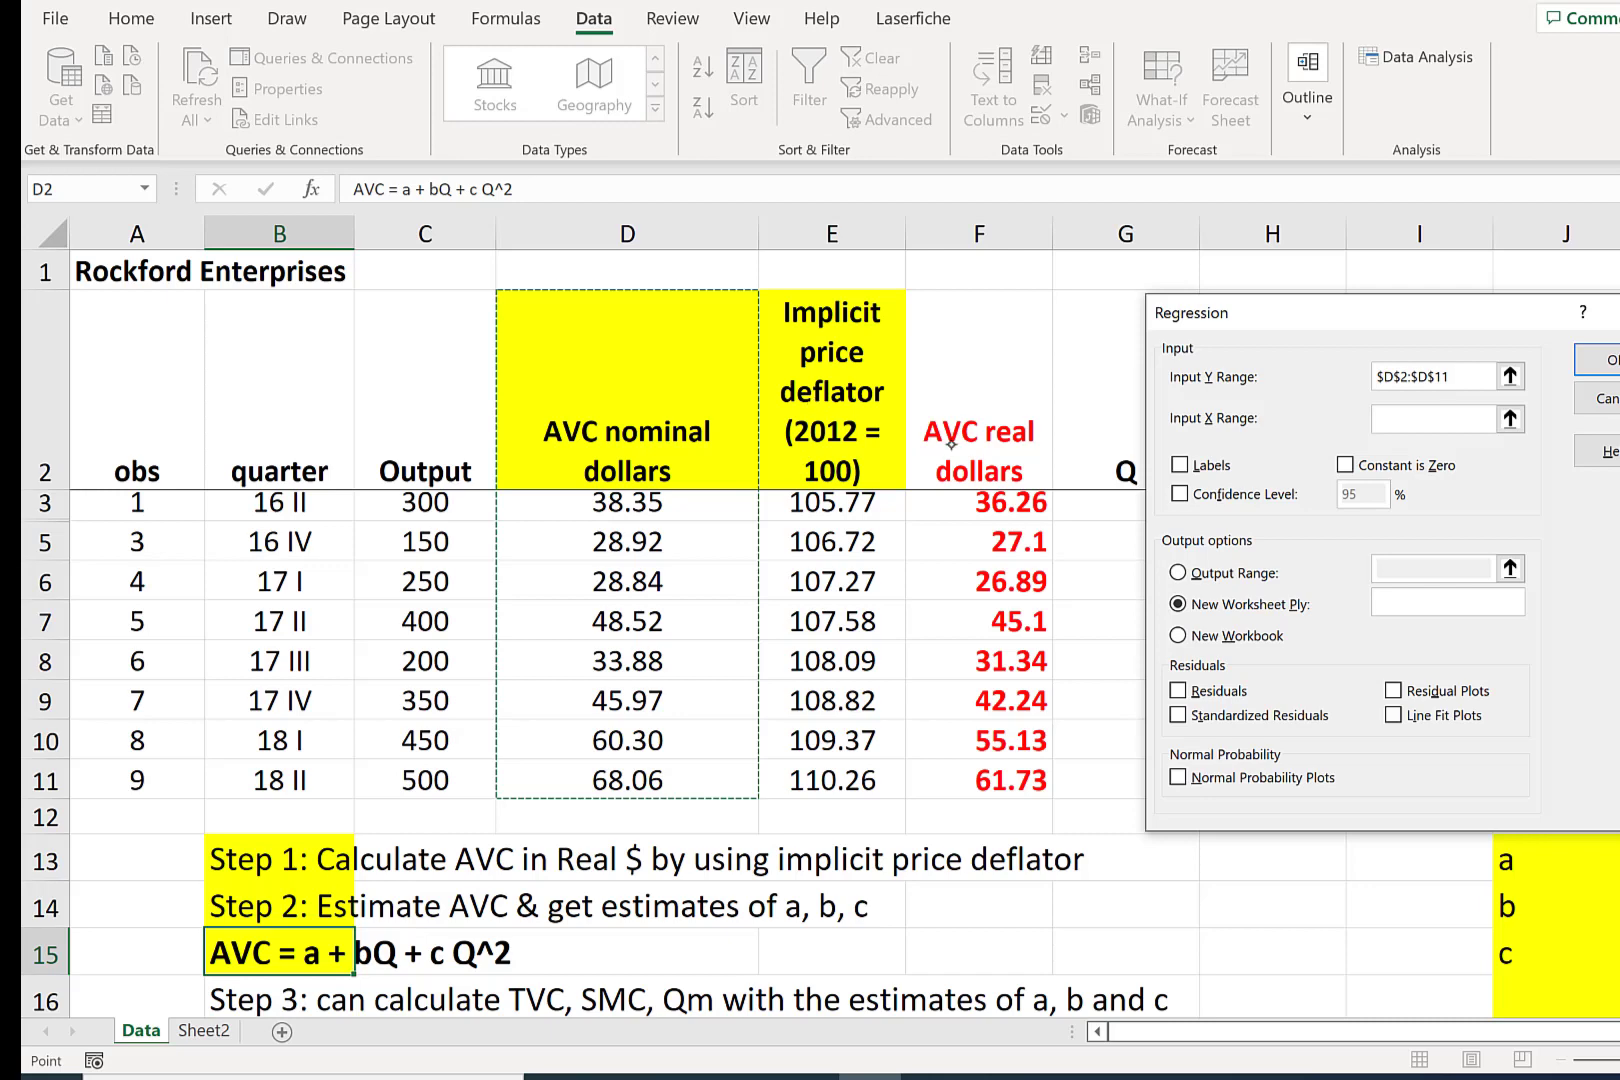
{"action": "left_click_drag", "start_coordinate": [969, 431], "coordinate": [947, 780]}
{"action": "left_click", "coordinate": [1447, 405]}
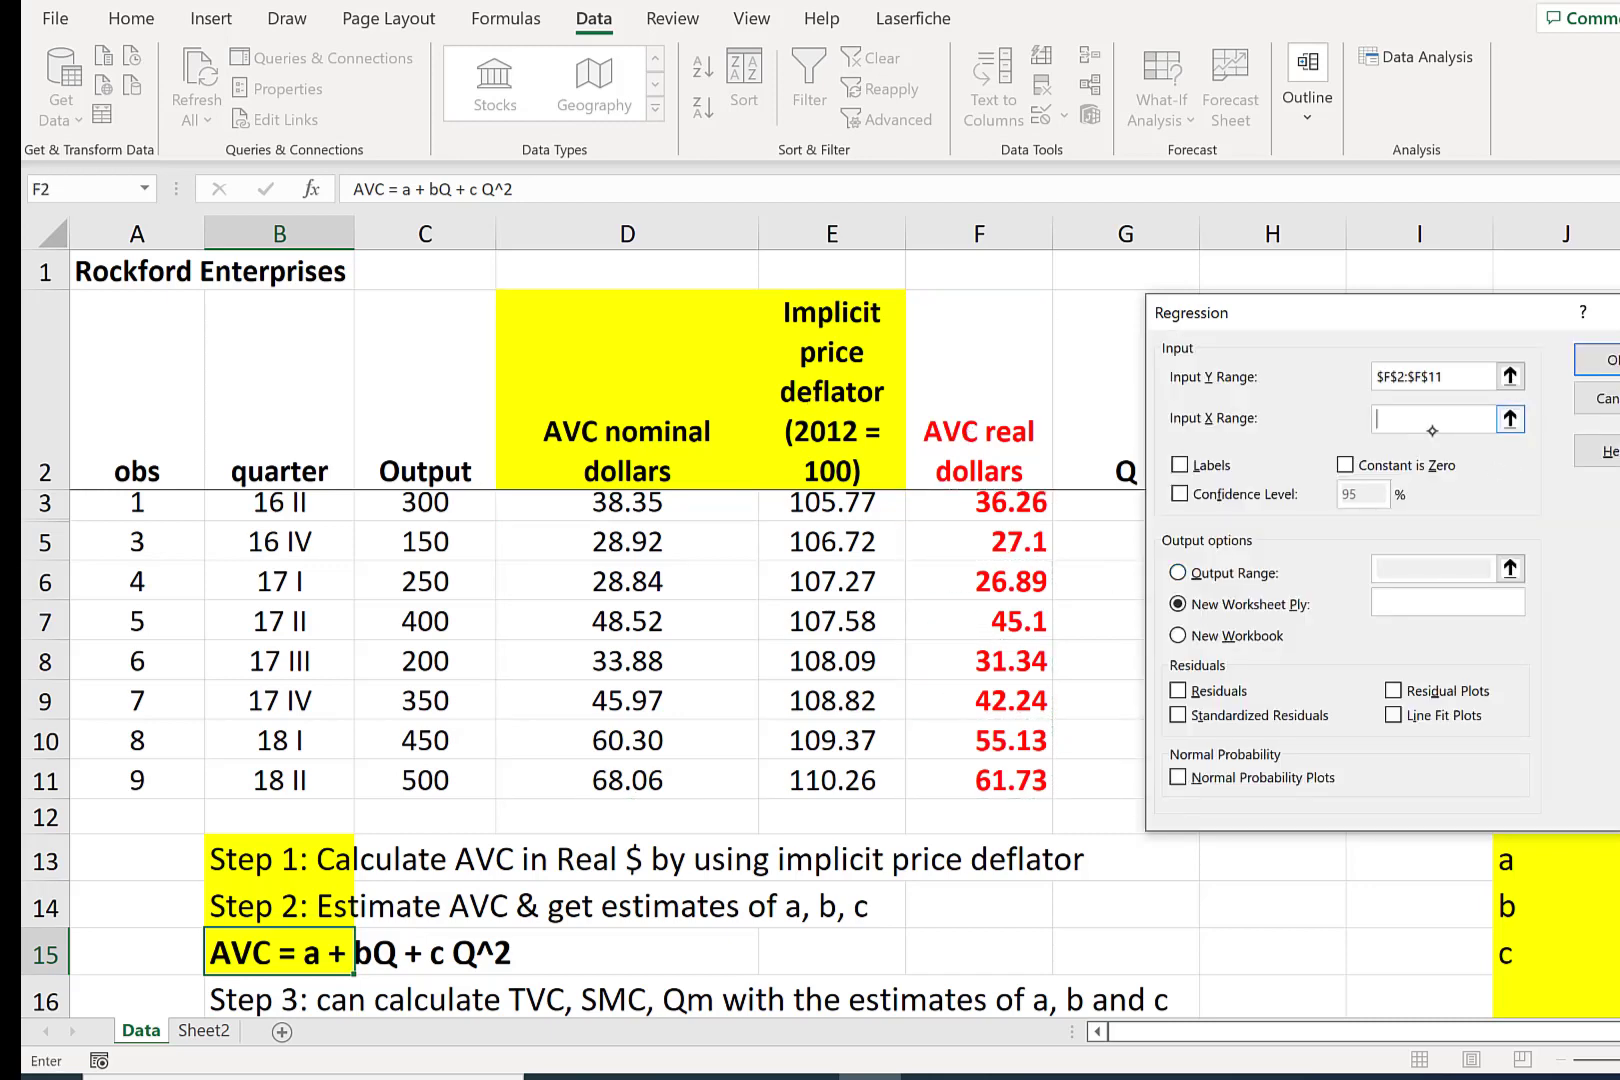
{"action": "left_click_drag", "start_coordinate": [1493, 308], "coordinate": [711, 295]}
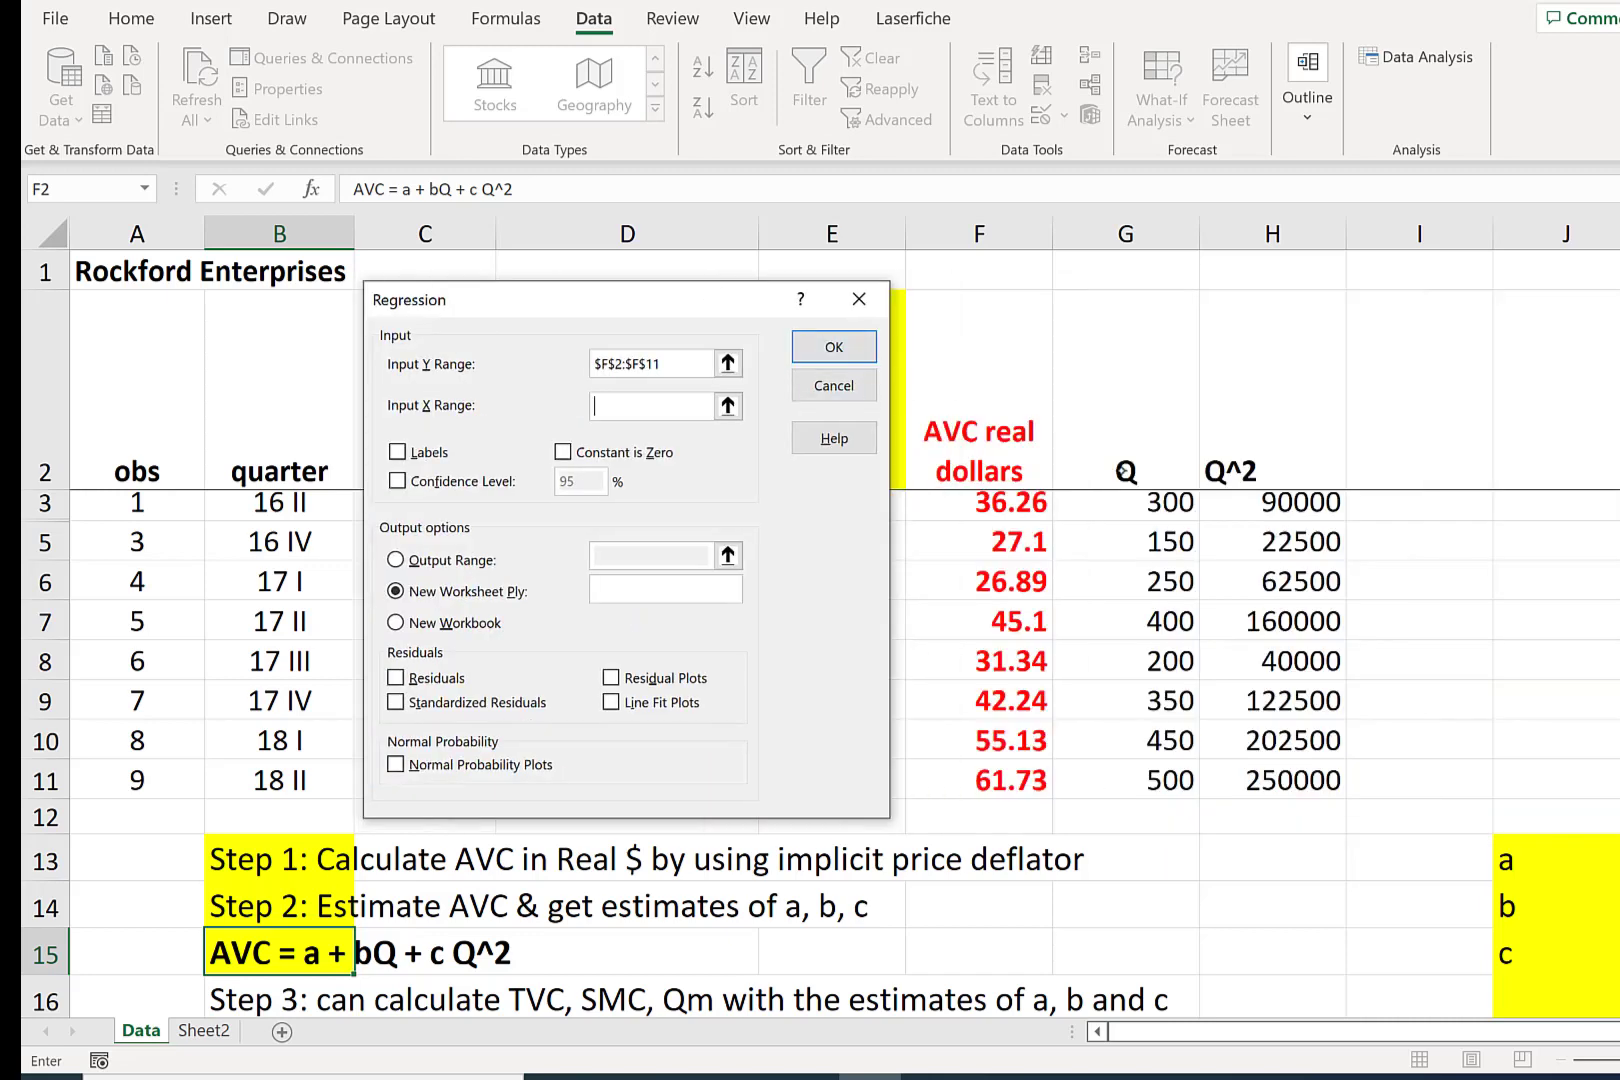
{"action": "left_click_drag", "start_coordinate": [1130, 445], "coordinate": [1285, 762]}
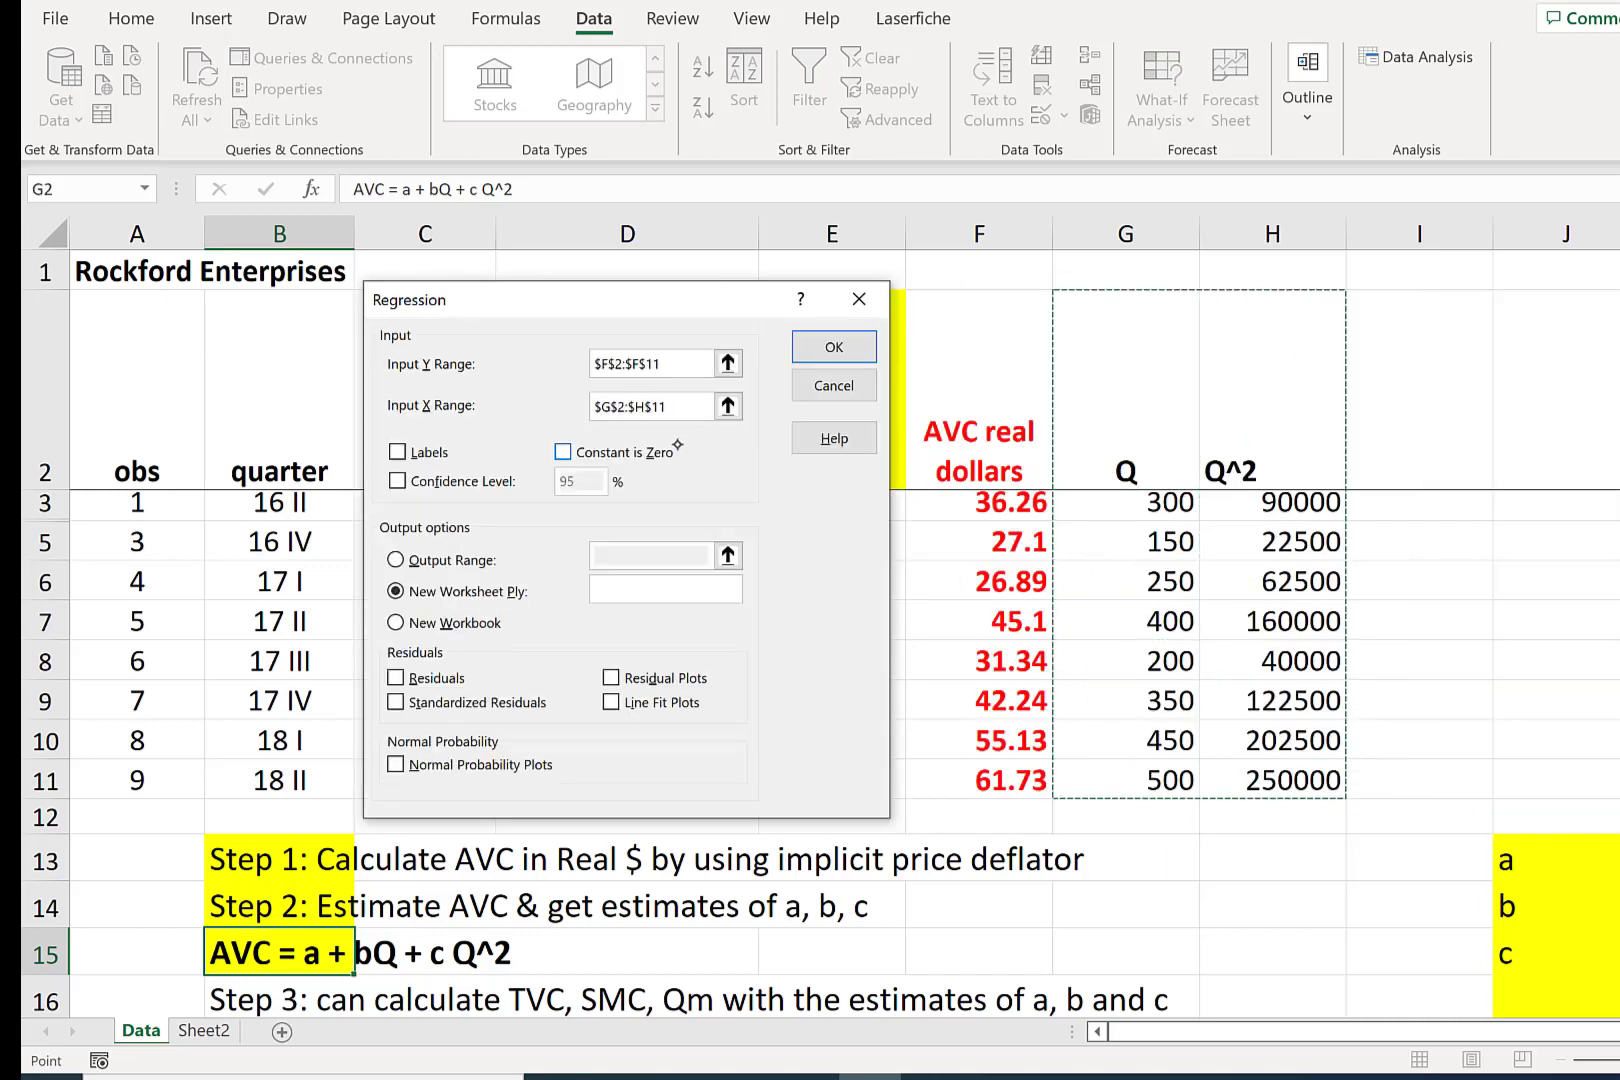
- Treat the first row of the regression ranges as labels and run the regression with output on a new worksheet
{"action": "left_click", "coordinate": [395, 452]}
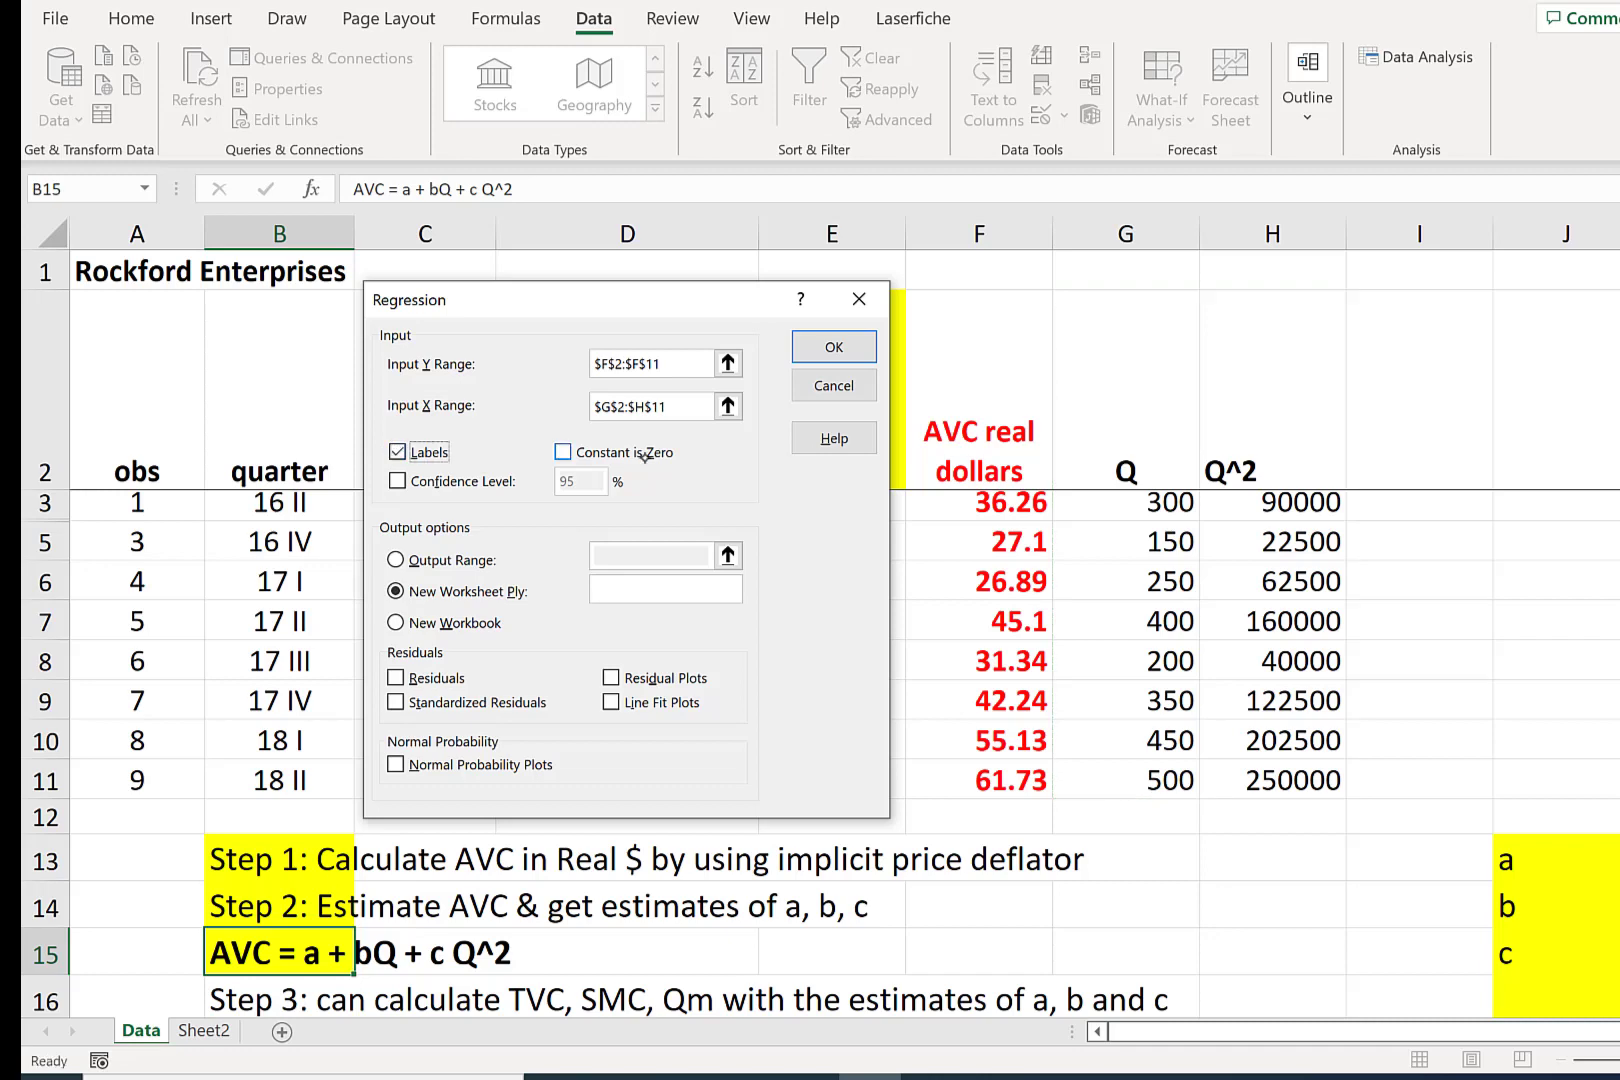
{"action": "left_click", "coordinate": [838, 345]}
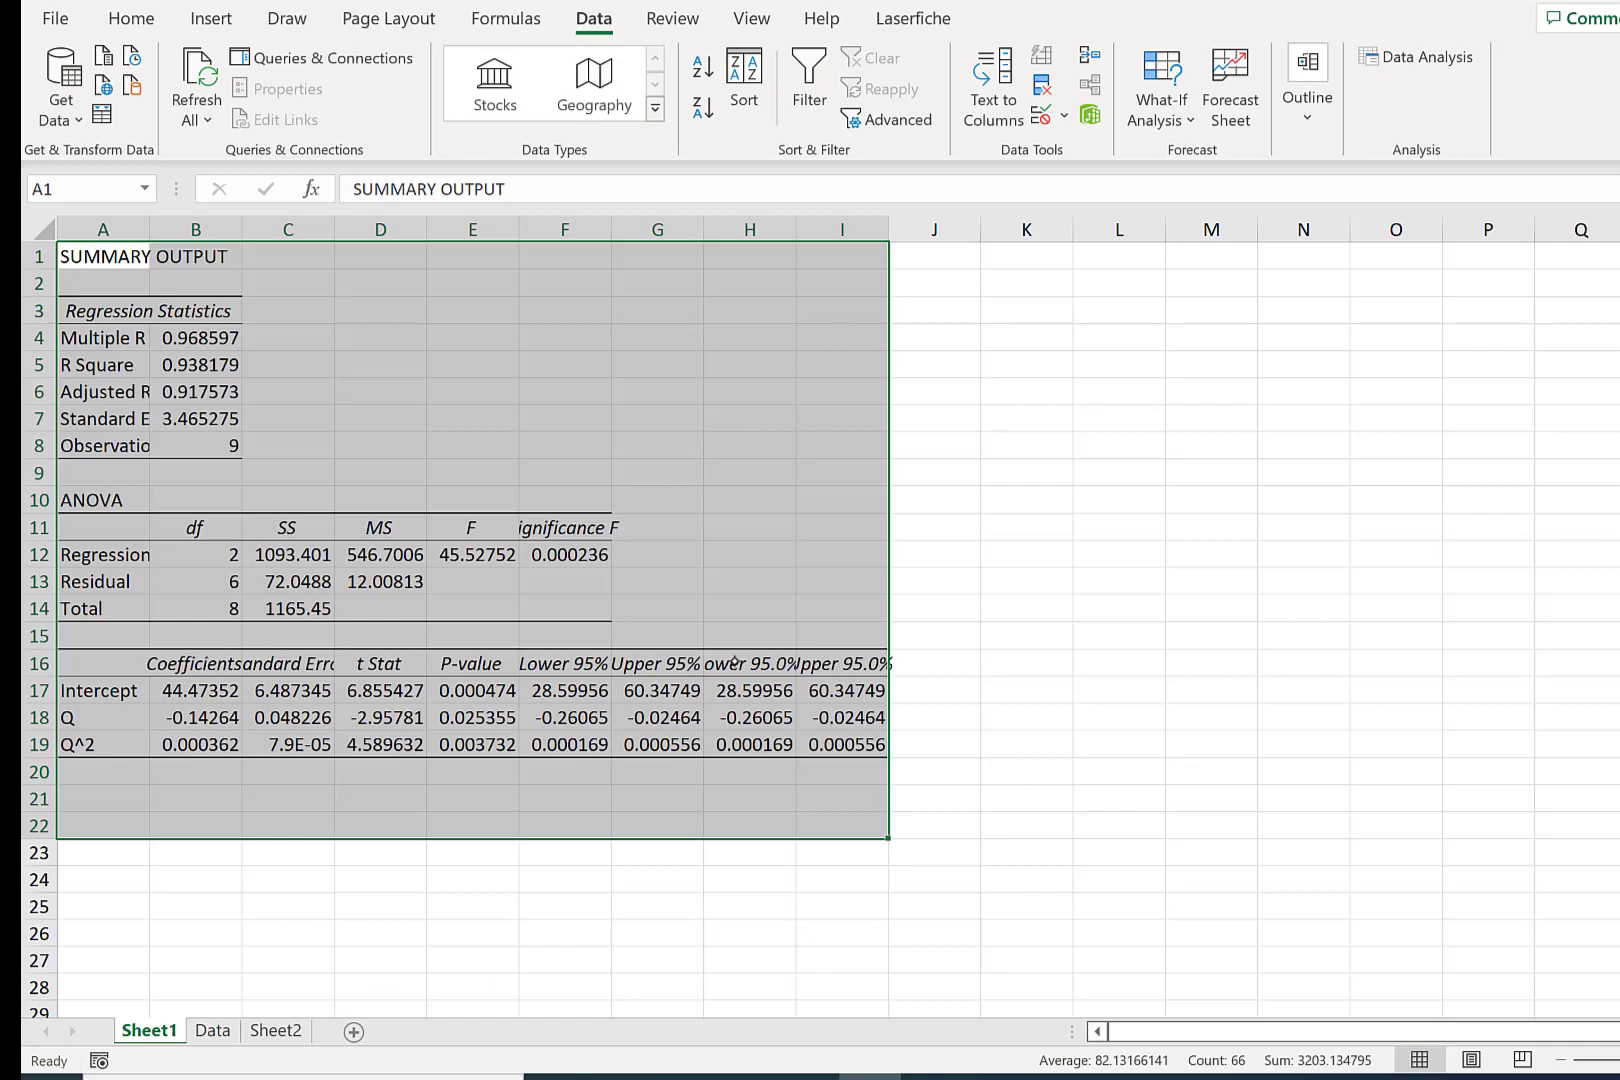
{"action": "scroll", "coordinate": [734, 660], "scroll_direction": "up", "scroll_amount": 1}
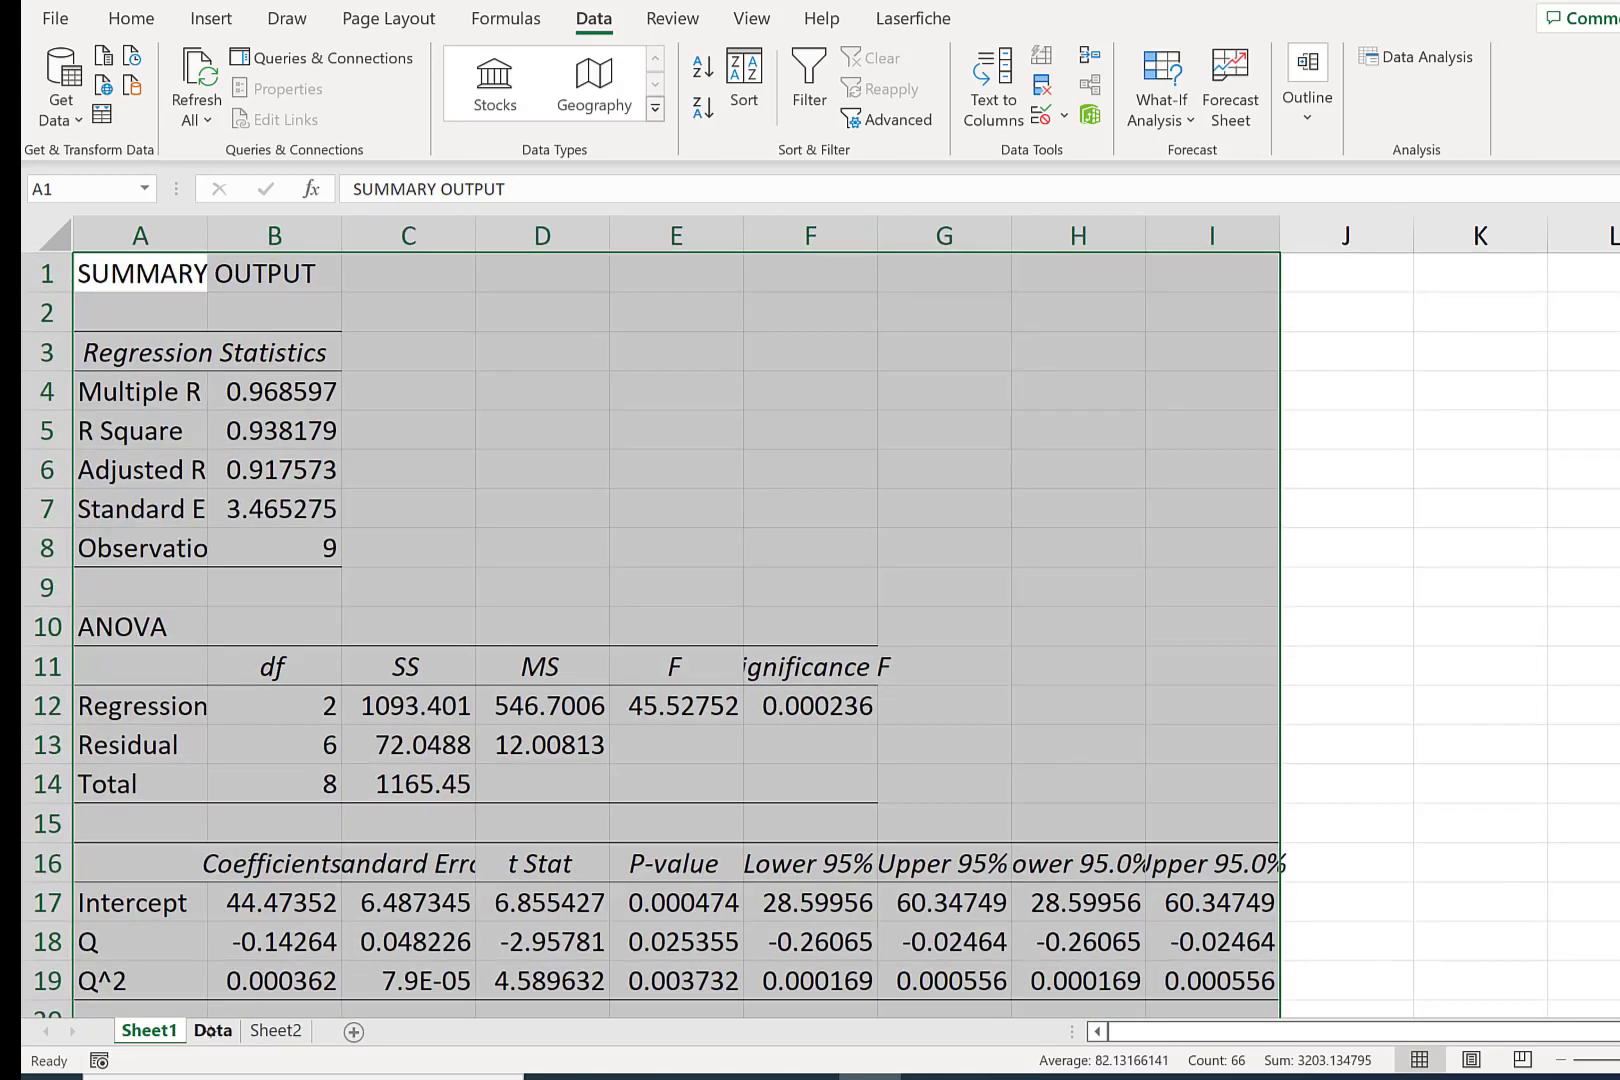
- Copy the step notes and the yellow formula block from B13:J24 of the Data sheet to cell J8 of Sheet1
{"action": "left_click", "coordinate": [208, 1028]}
{"action": "scroll", "coordinate": [820, 600], "scroll_direction": "down", "scroll_amount": 3}
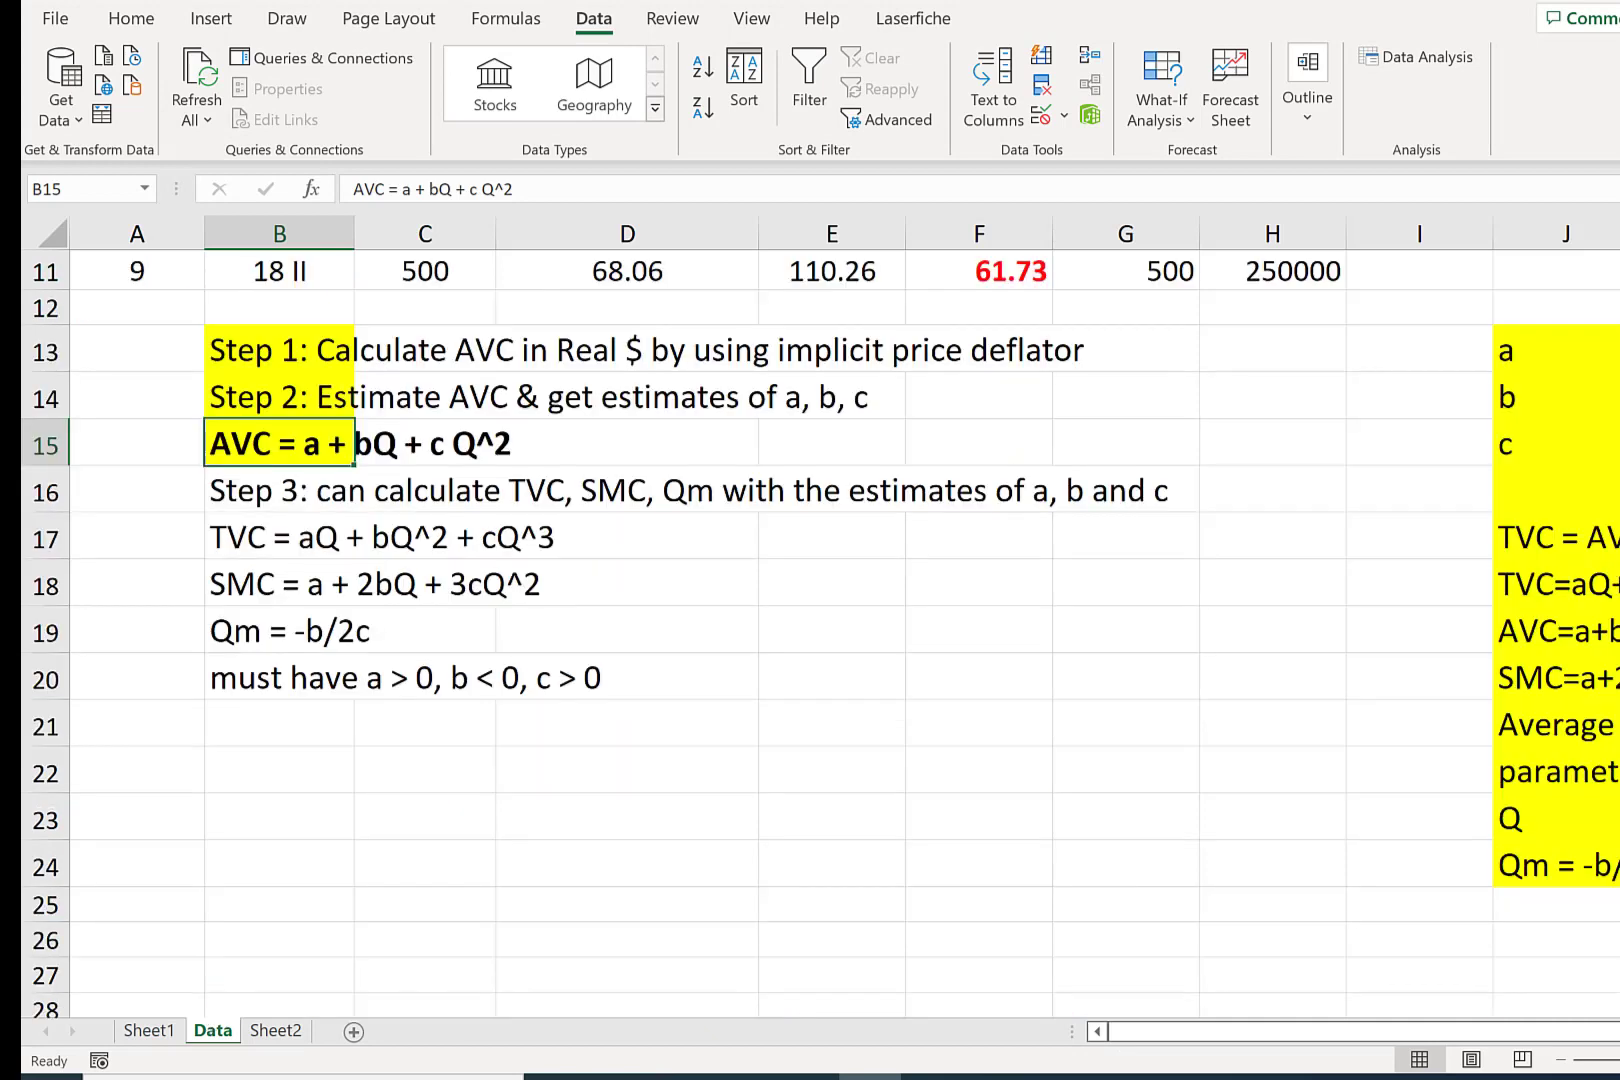
{"action": "left_click_drag", "start_coordinate": [1530, 345], "coordinate": [1541, 858]}
{"action": "key", "text": "ctrl+c"}
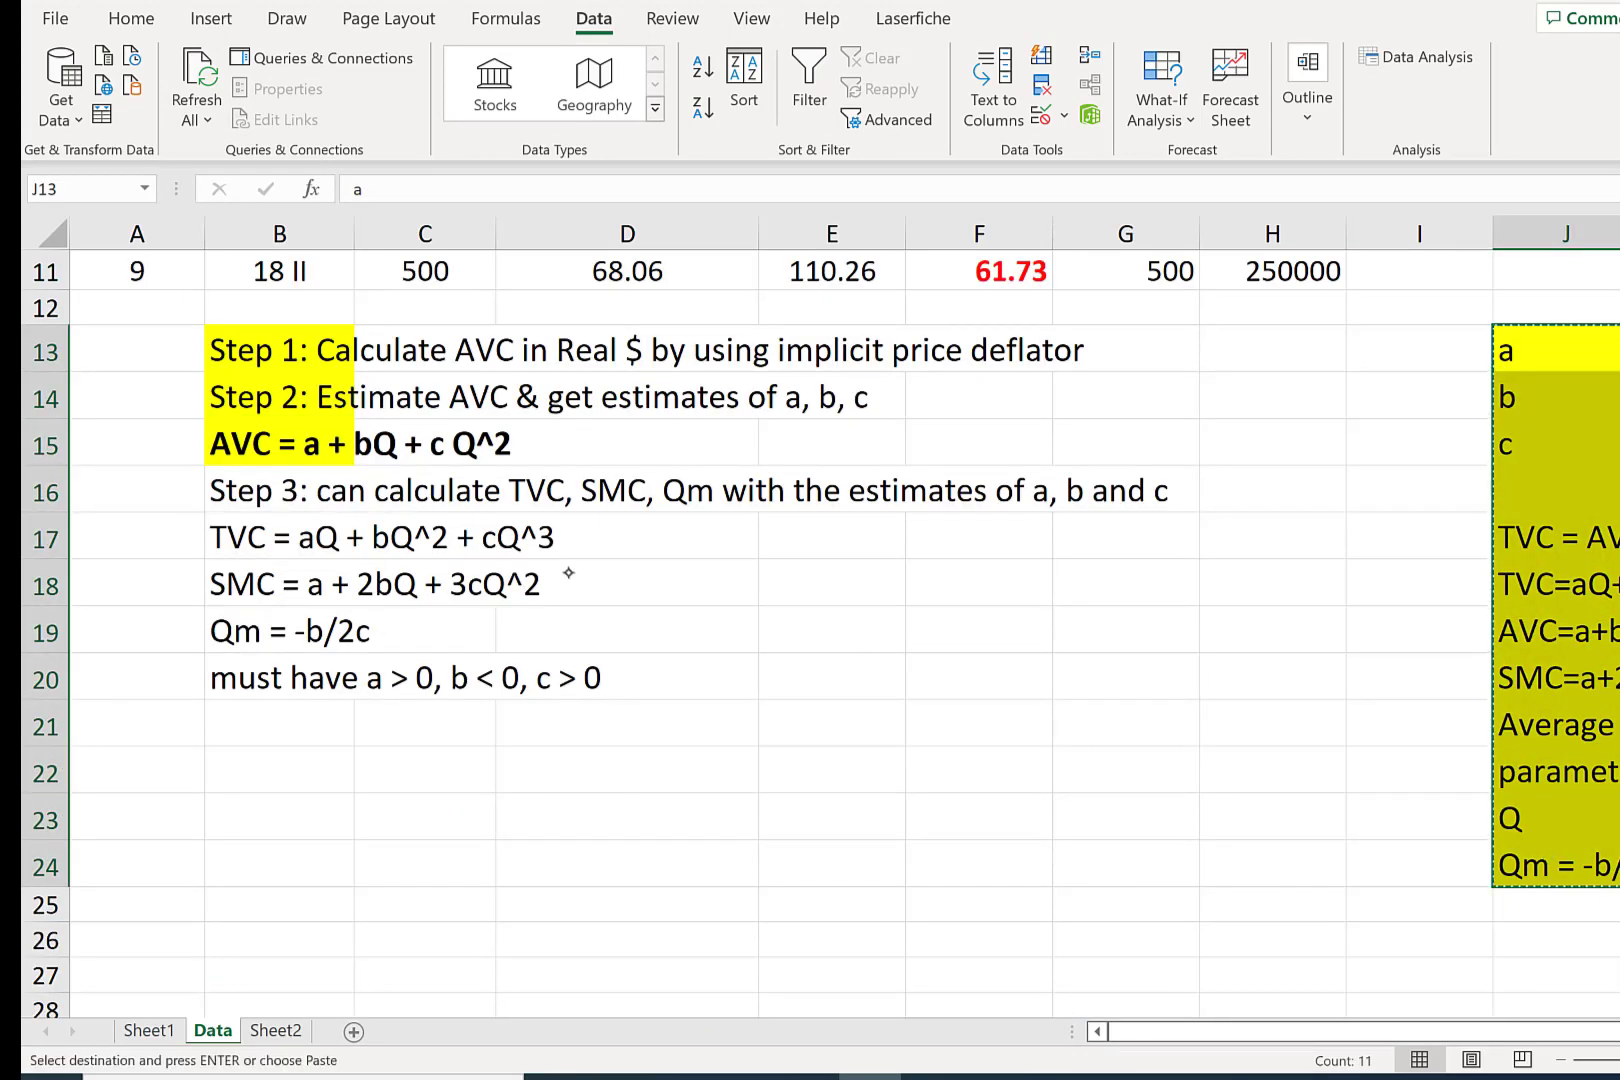
{"action": "left_click_drag", "start_coordinate": [289, 362], "coordinate": [1535, 866]}
{"action": "key", "text": "ctrl+Page_Up"}
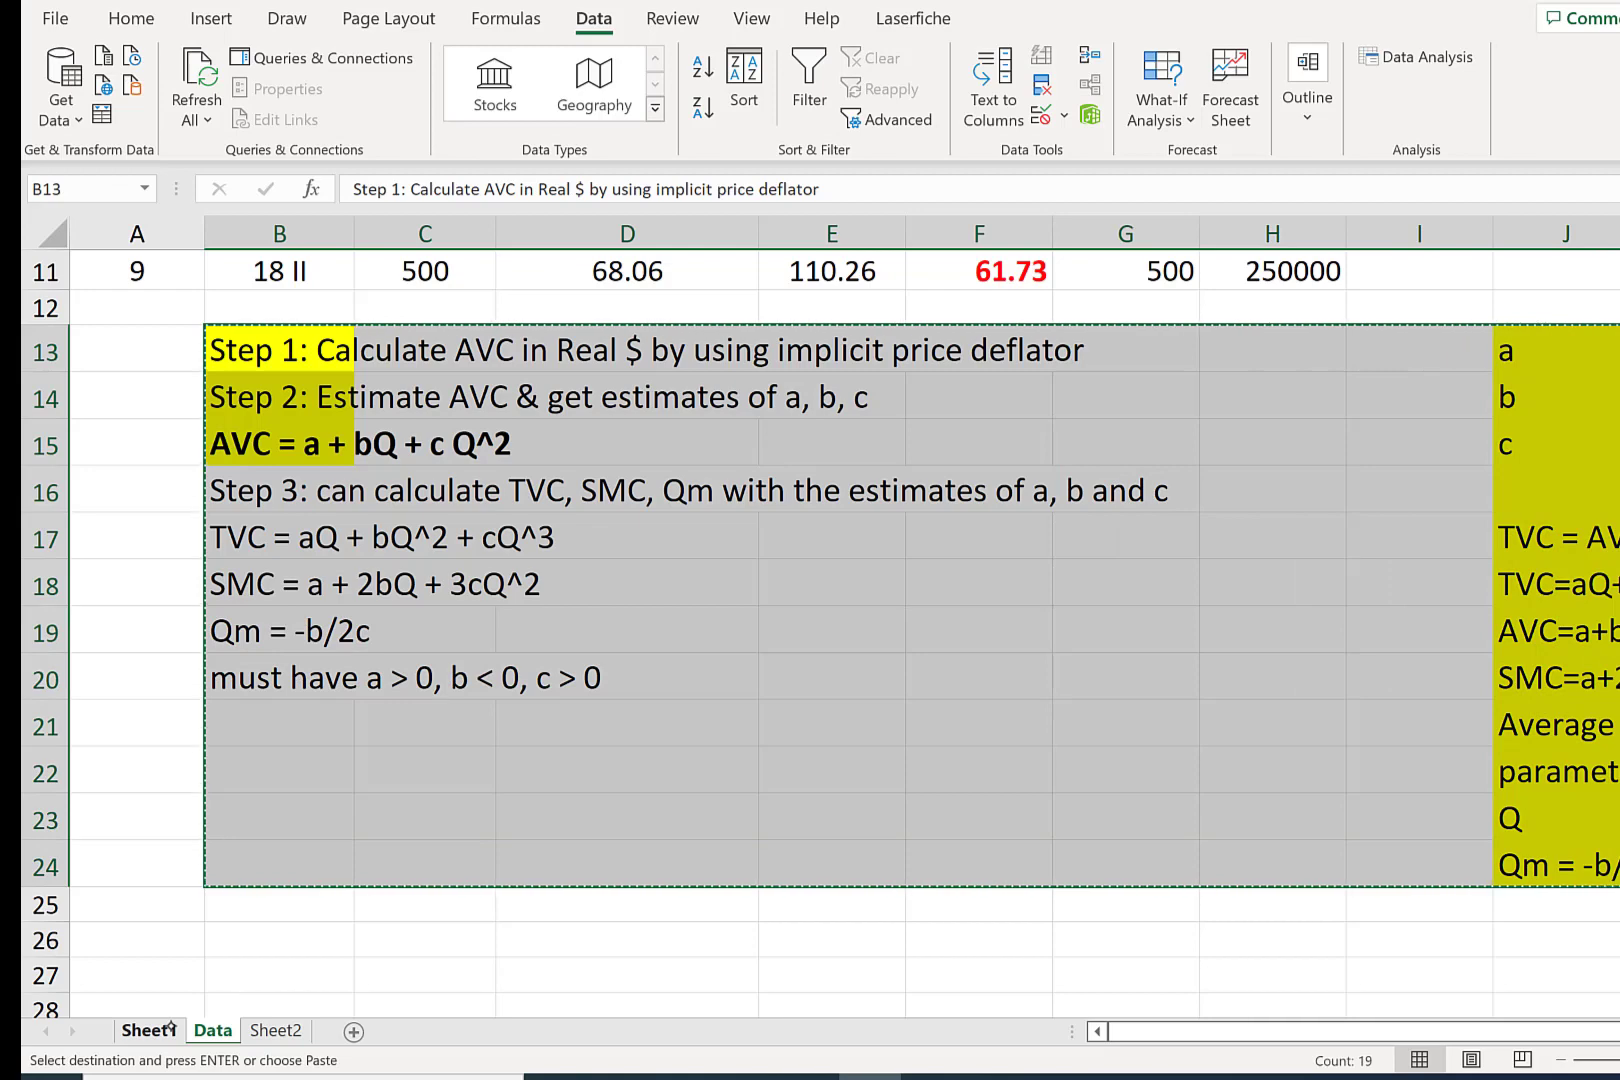
{"action": "left_click", "coordinate": [1270, 563]}
{"action": "left_click", "coordinate": [1338, 543]}
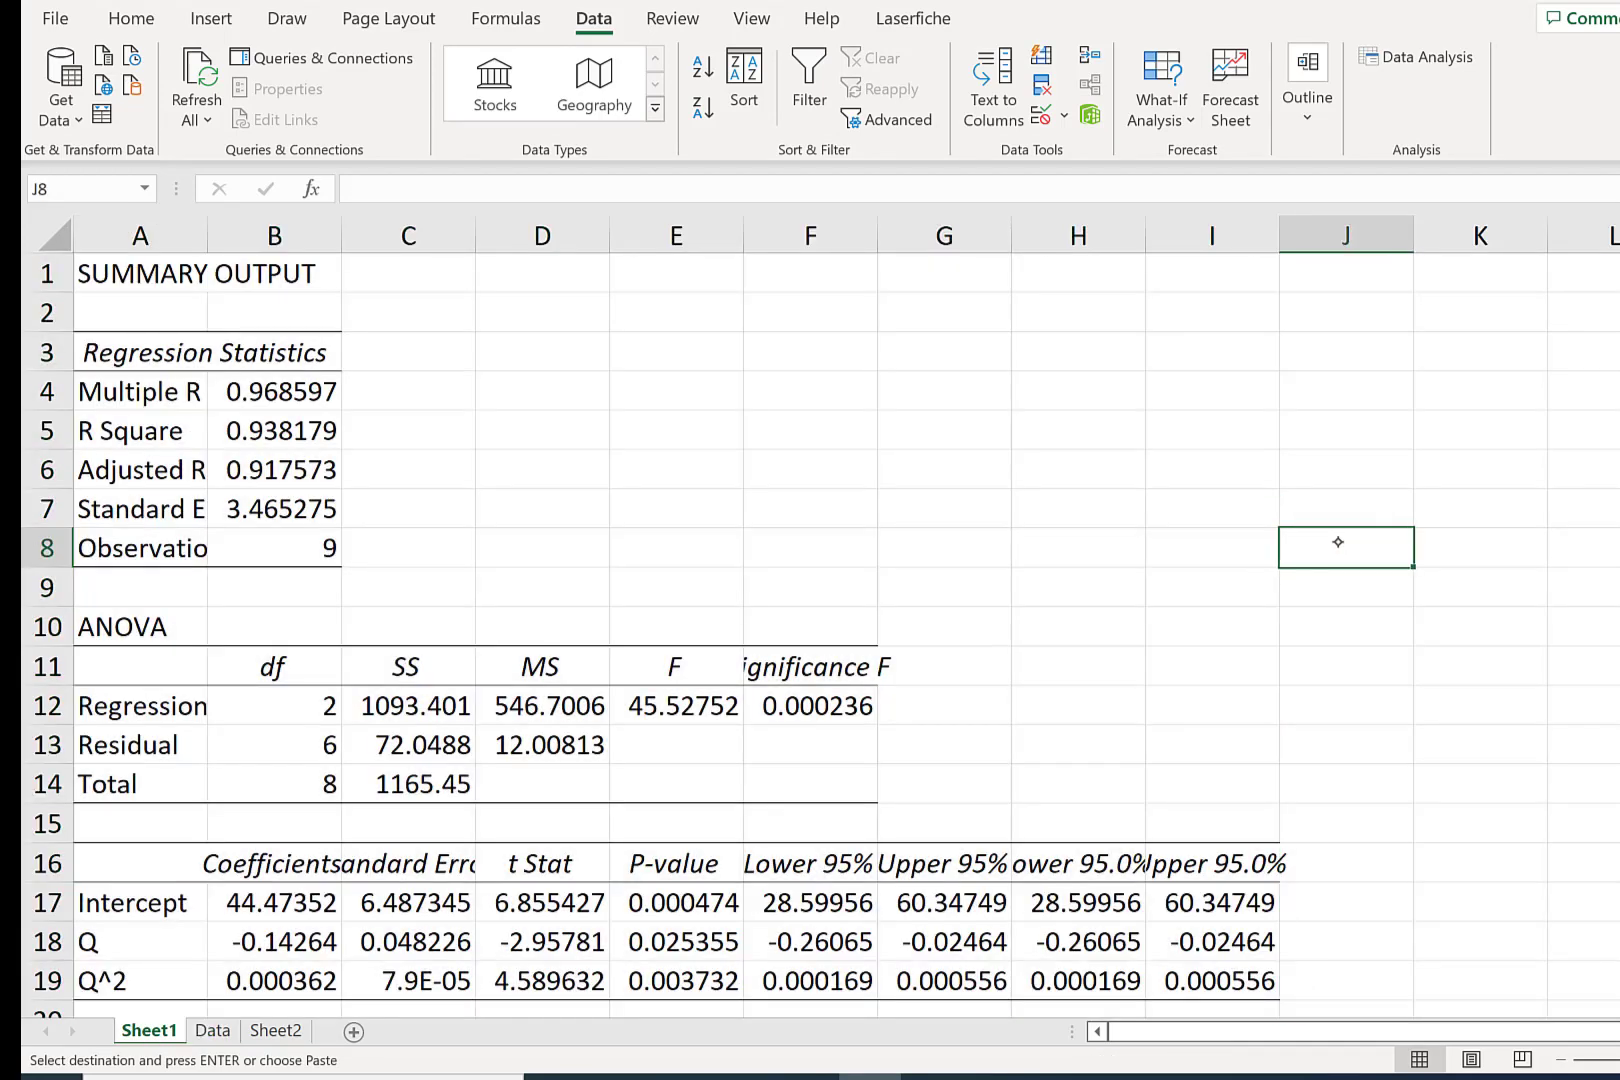
{"action": "key", "text": "ctrl+v"}
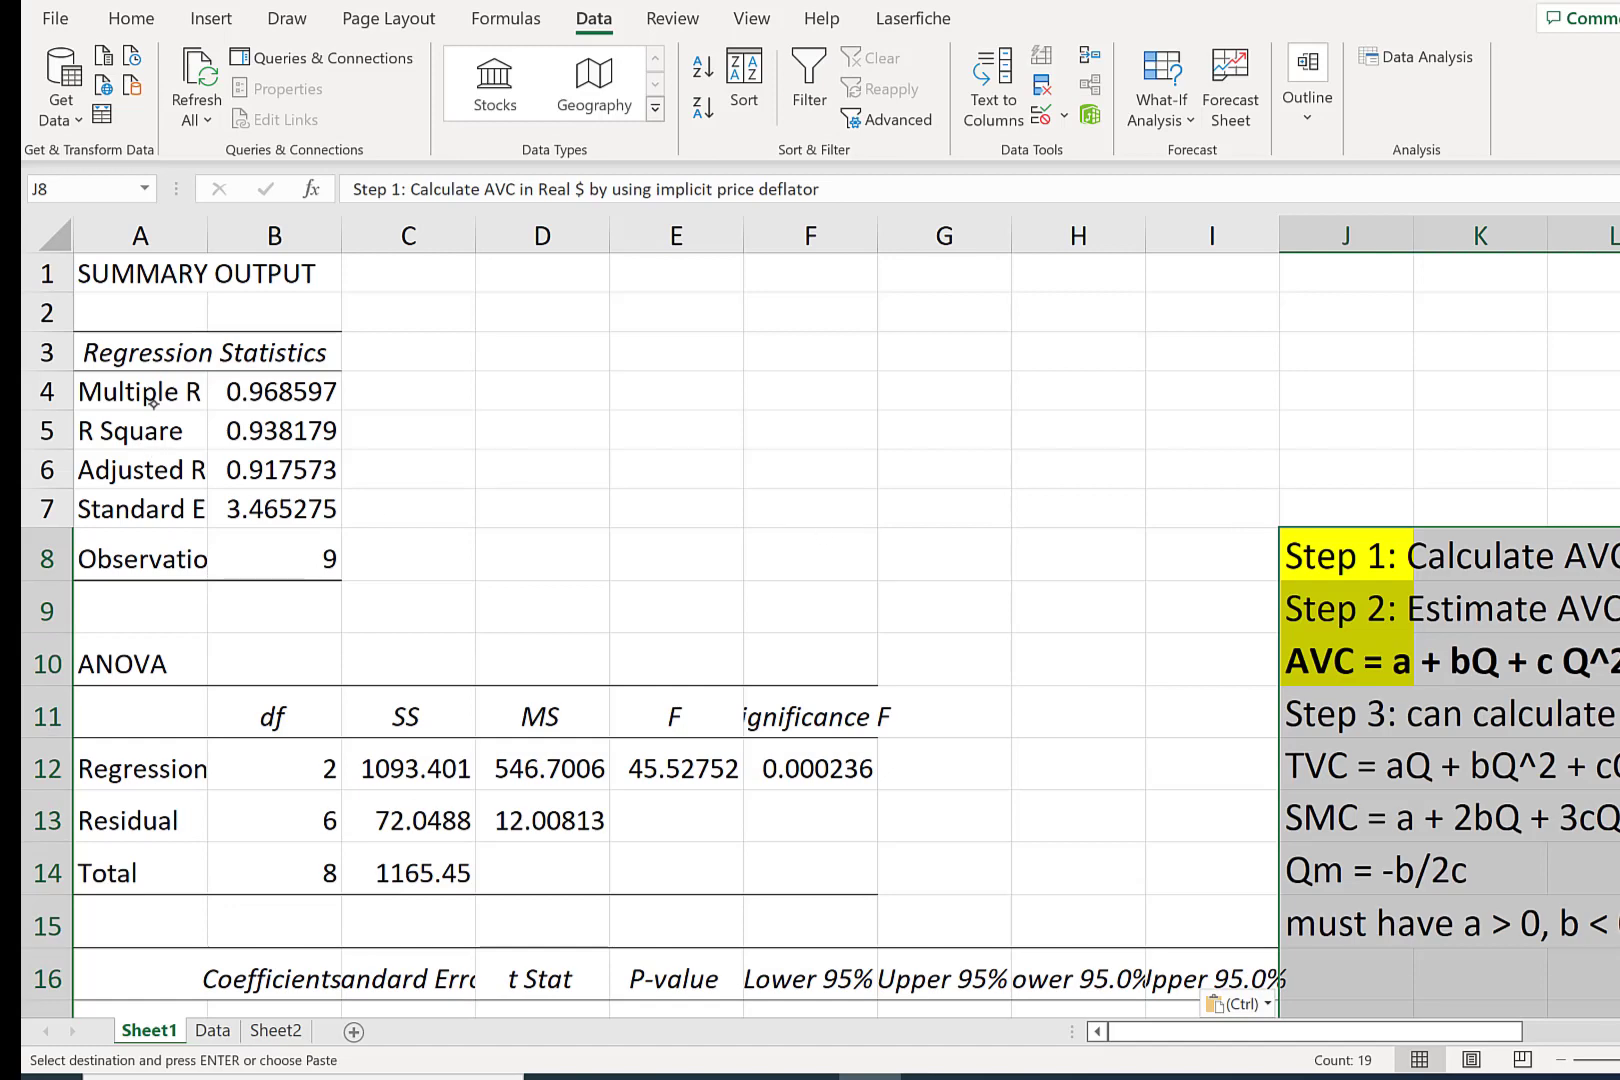
- Check the Multiple R, R Square and F statistics, and widen column F to fit the Significance F heading and value
{"action": "left_click_drag", "start_coordinate": [152, 400], "coordinate": [280, 395]}
{"action": "left_click_drag", "start_coordinate": [292, 437], "coordinate": [295, 436]}
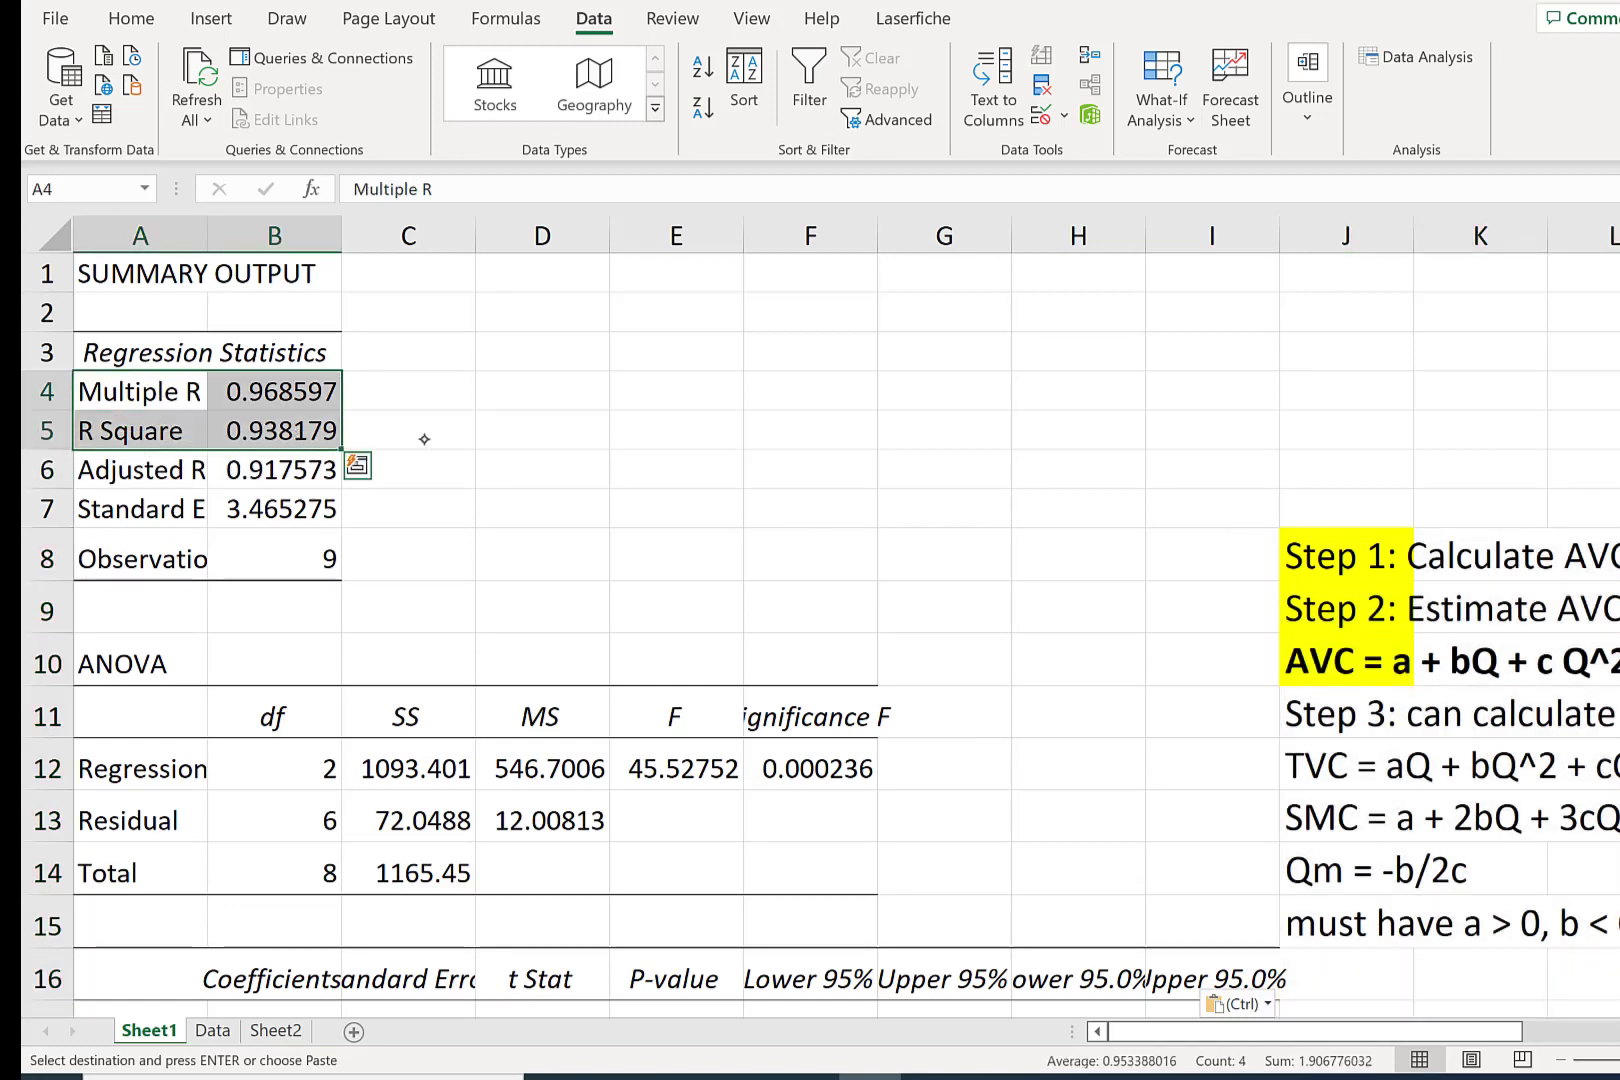
{"action": "scroll", "coordinate": [767, 447], "scroll_direction": "down", "scroll_amount": 2}
{"action": "left_click", "coordinate": [681, 541]}
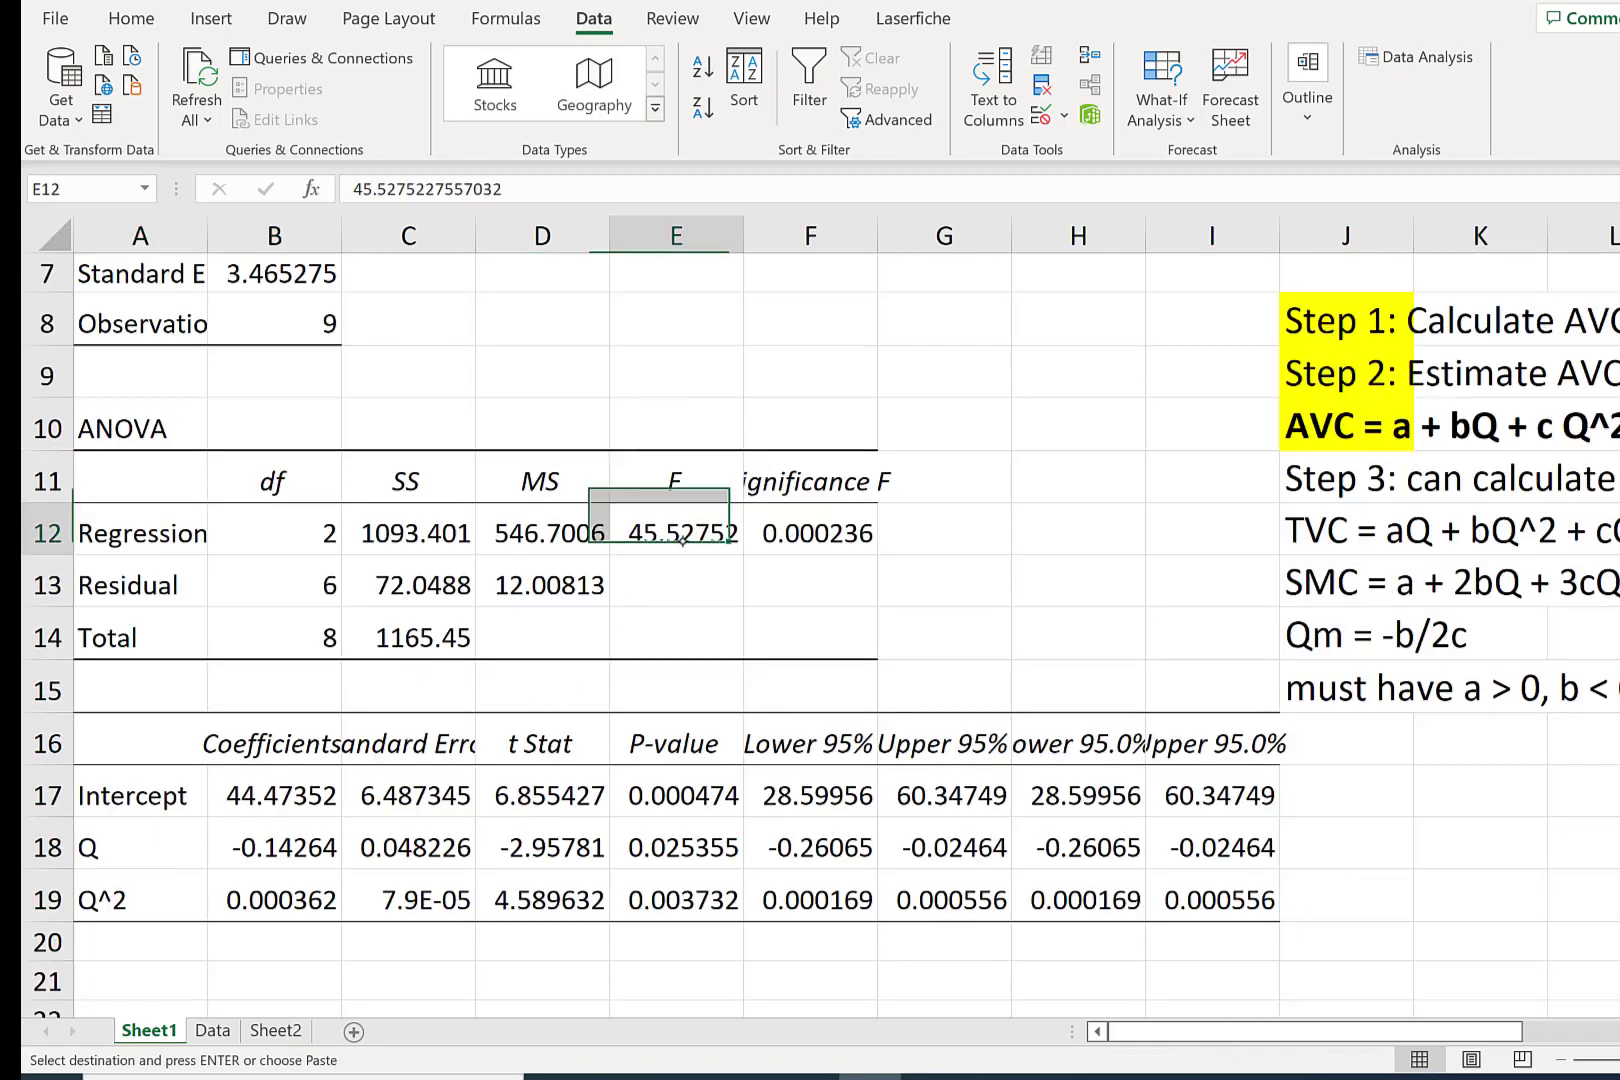
{"action": "left_click_drag", "start_coordinate": [877, 234], "coordinate": [950, 234]}
{"action": "left_click", "coordinate": [860, 521]}
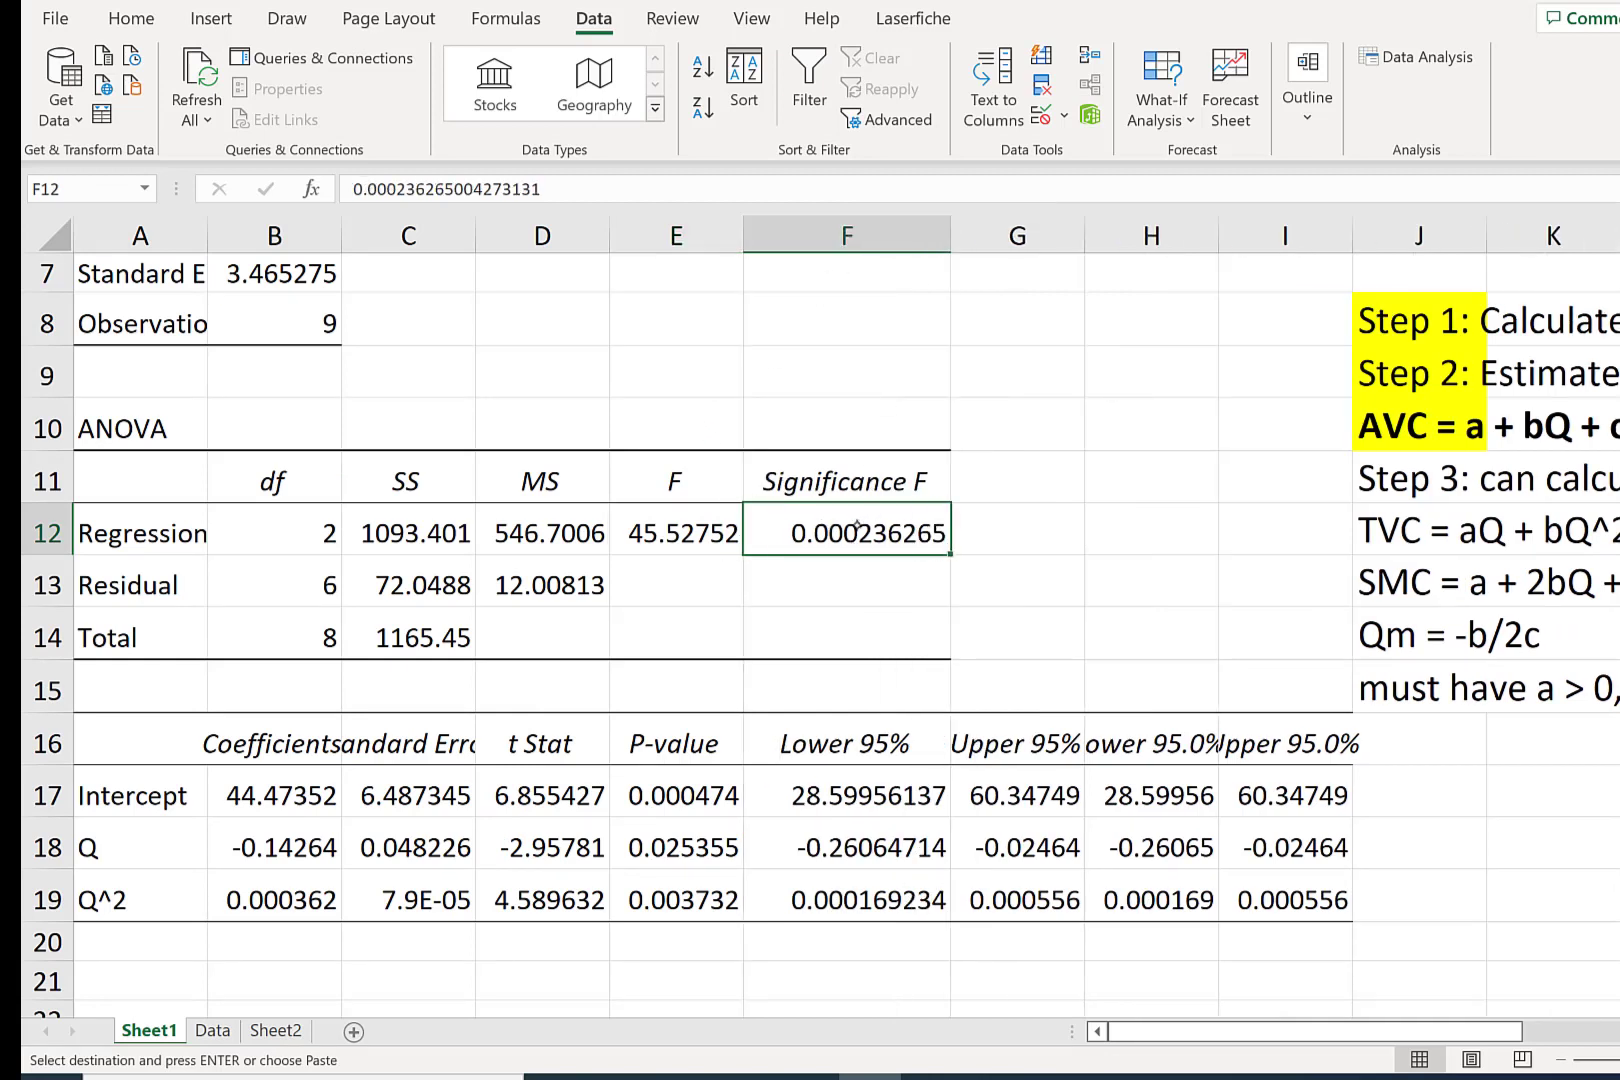
- Examine the coefficients and p-values of the intercept, Q and Q^2 in the regression output
{"action": "left_click", "coordinate": [97, 797]}
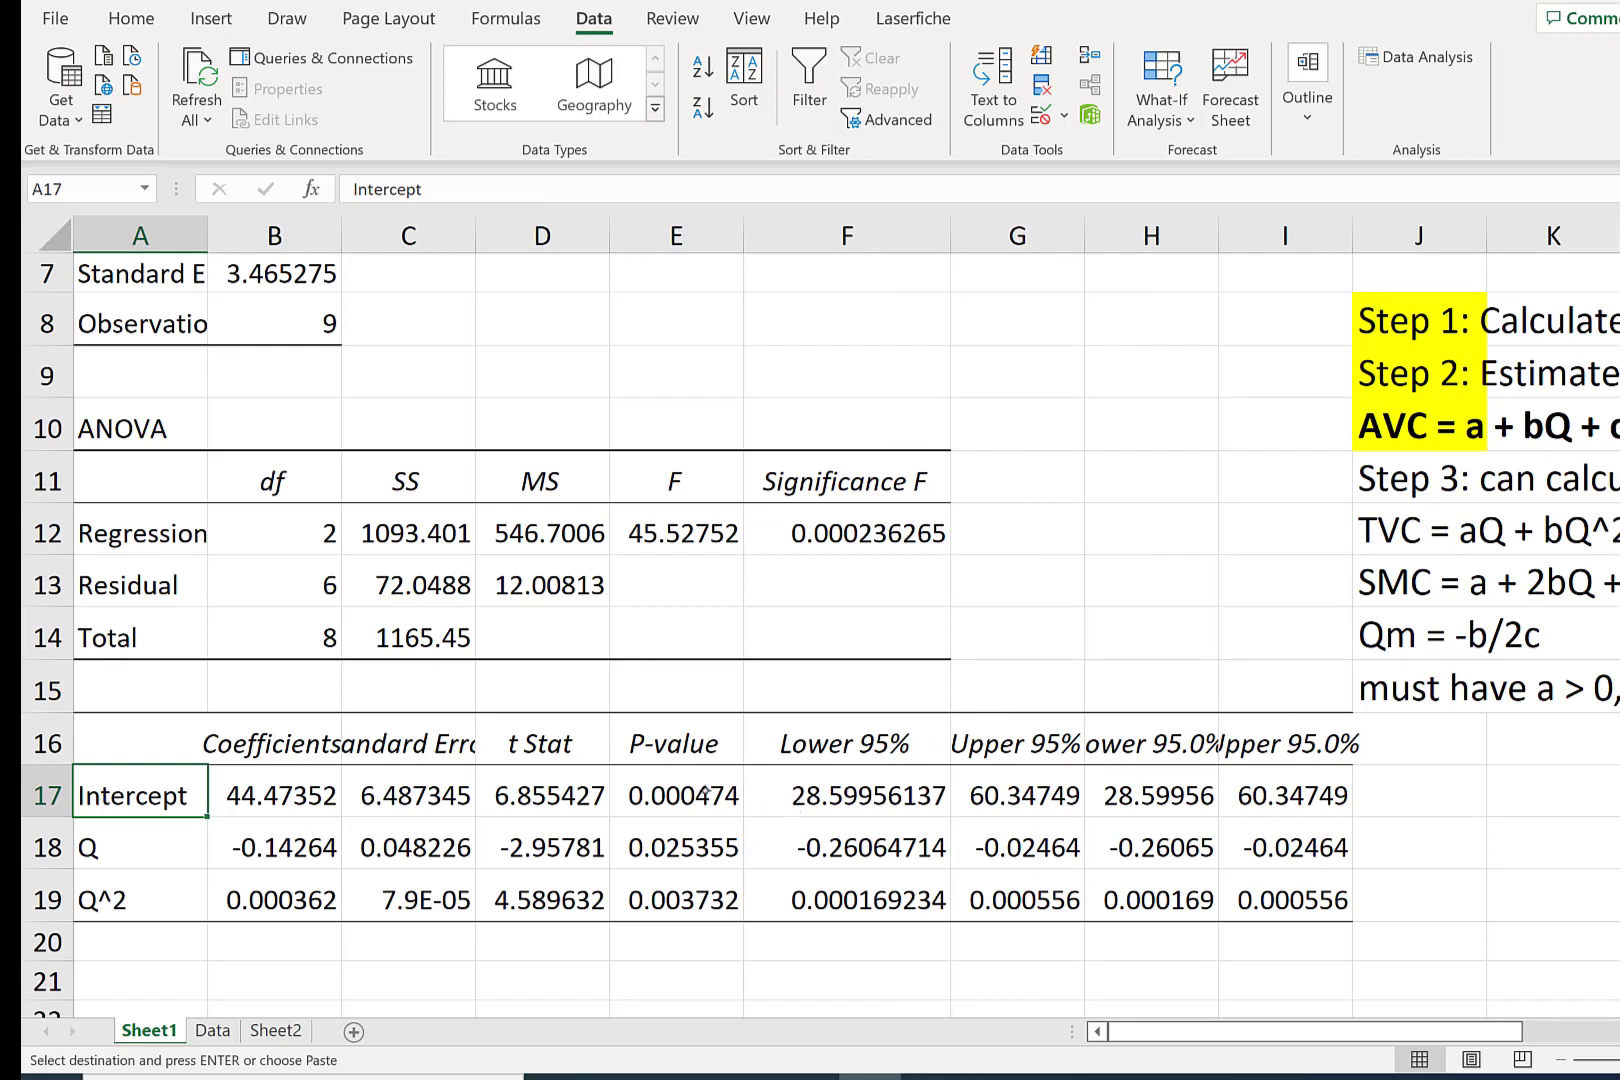
{"action": "left_click", "coordinate": [281, 789]}
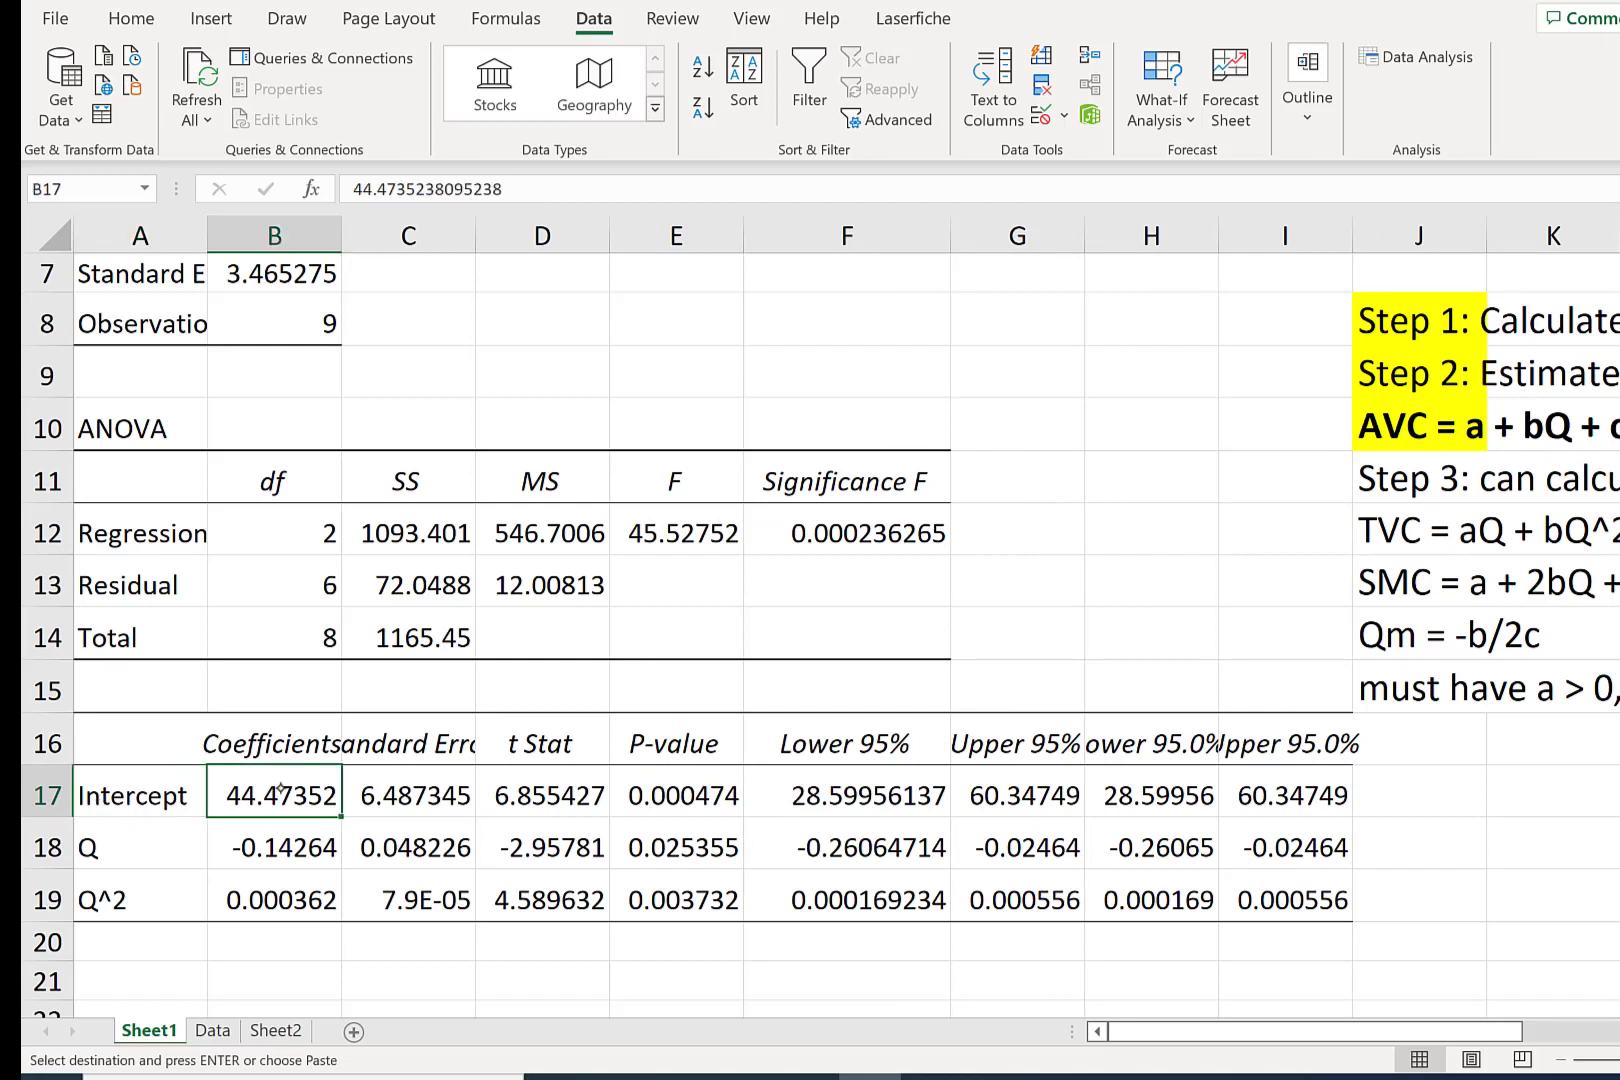
{"action": "left_click", "coordinate": [281, 847]}
{"action": "left_click", "coordinate": [287, 908]}
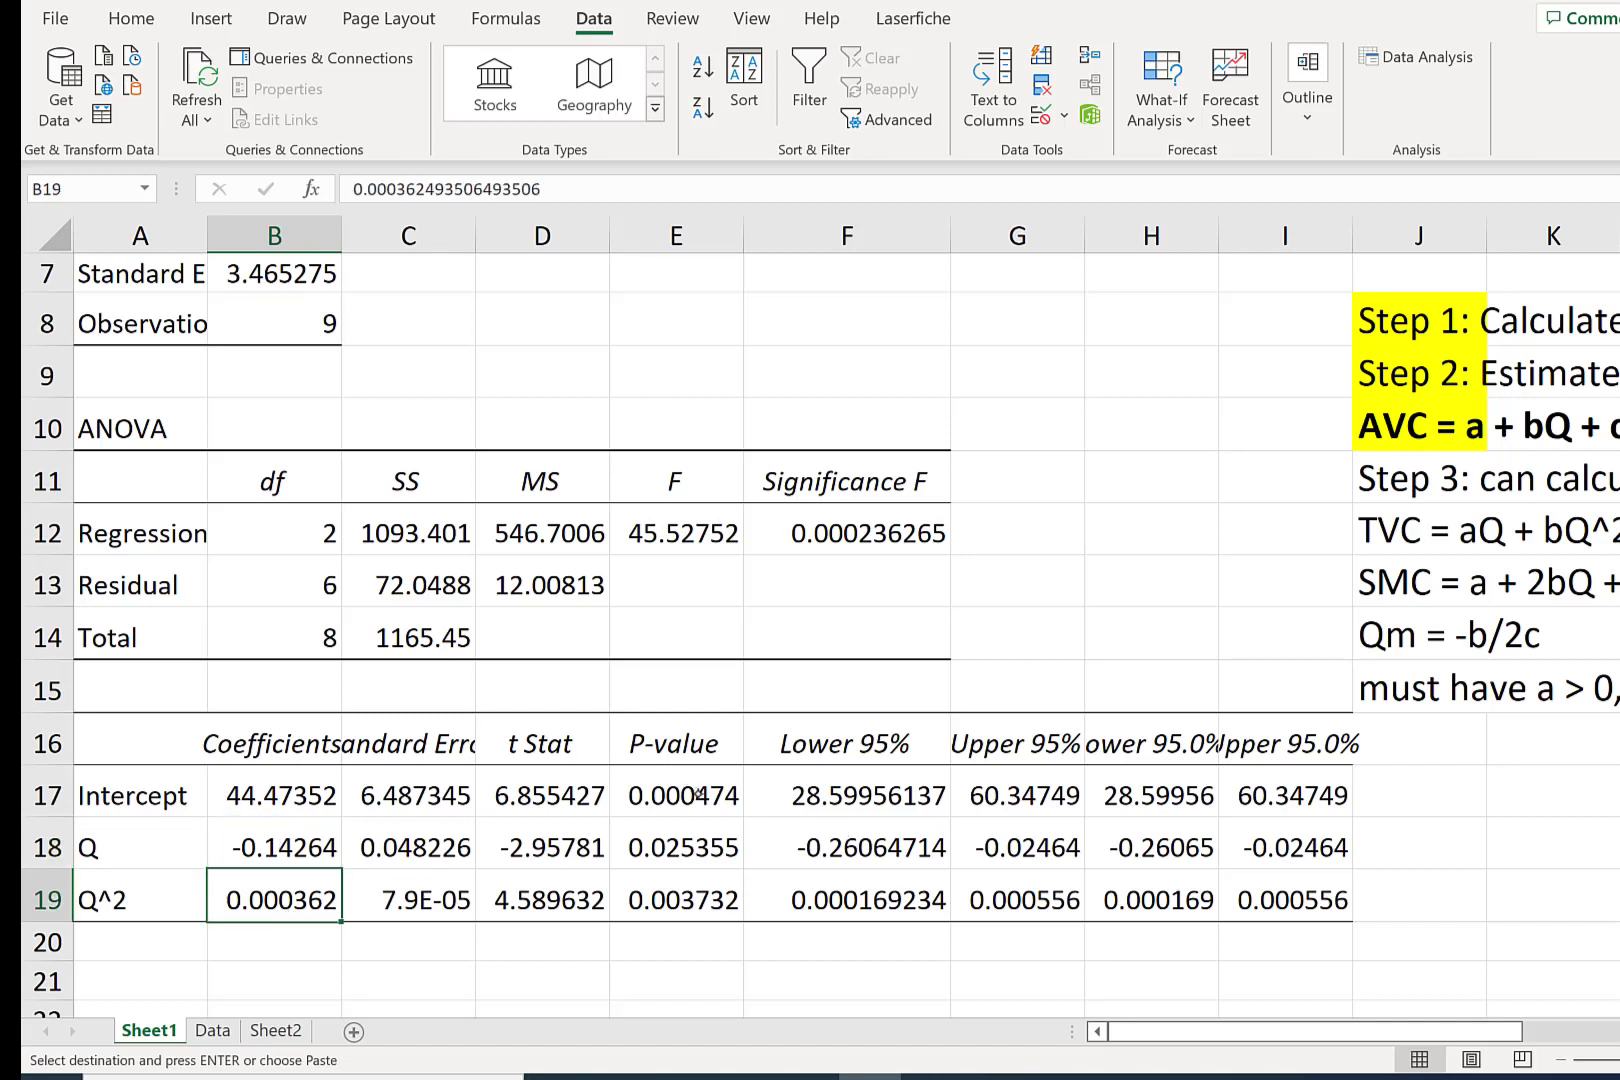
{"action": "left_click_drag", "start_coordinate": [698, 793], "coordinate": [716, 900]}
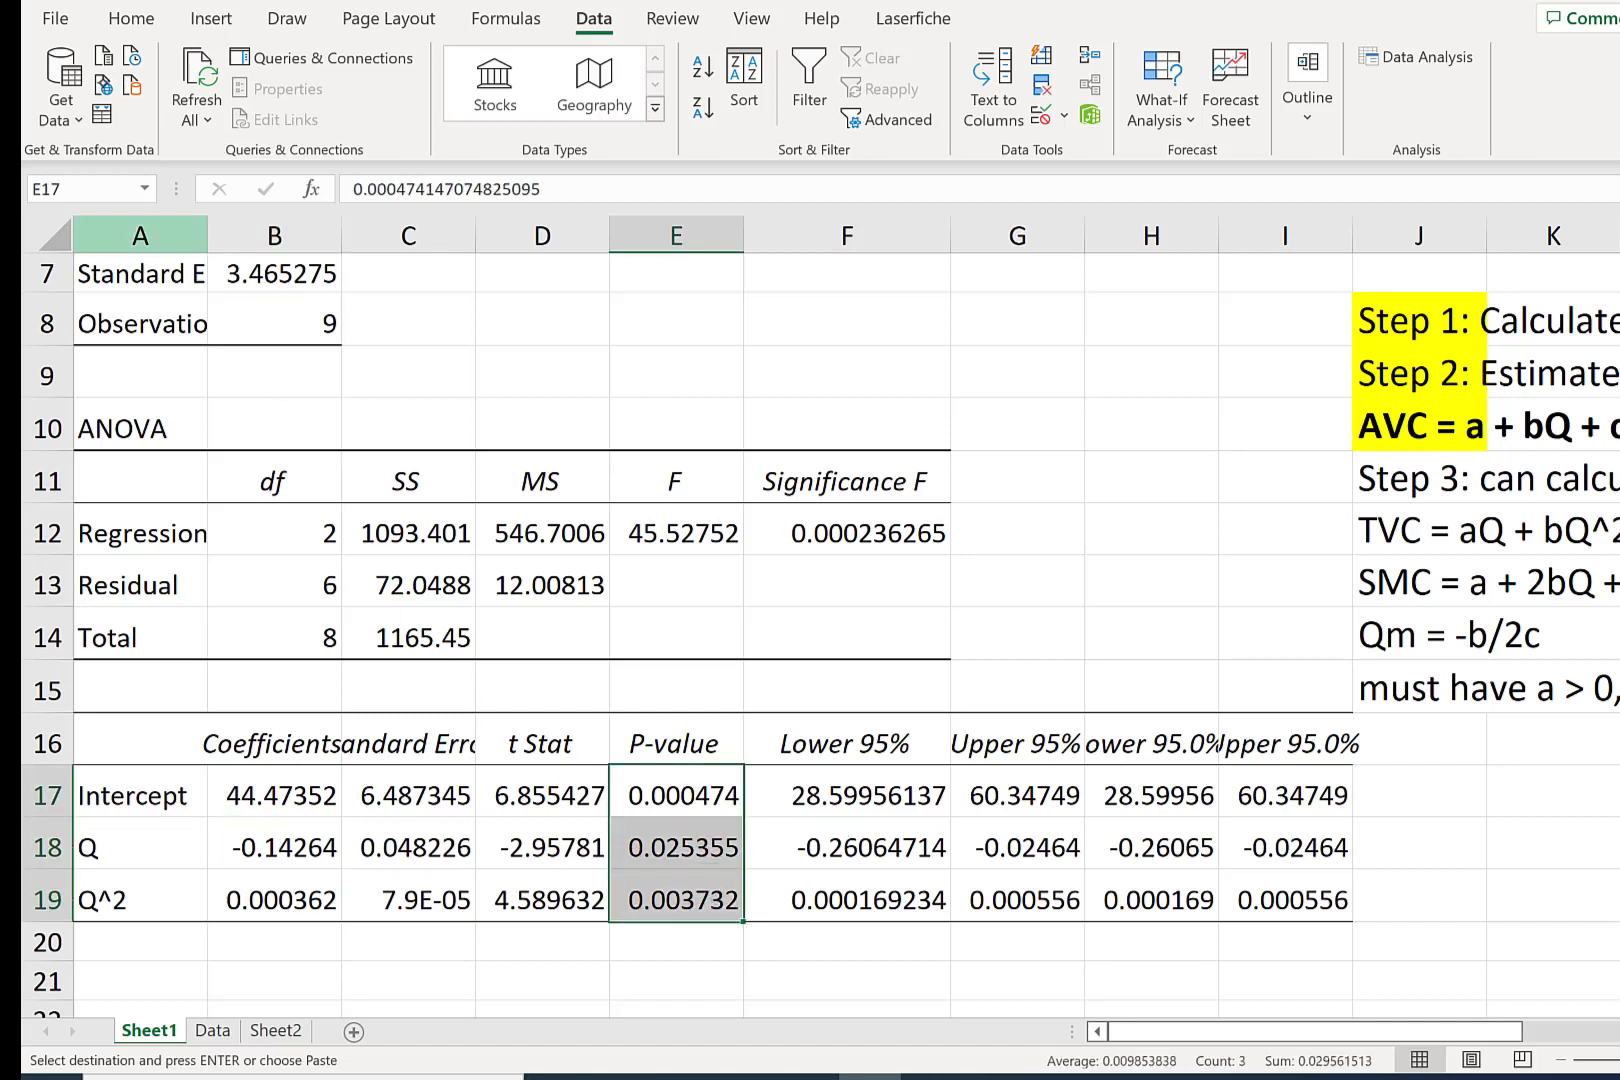
{"action": "left_click", "coordinate": [128, 18]}
{"action": "left_click", "coordinate": [675, 849]}
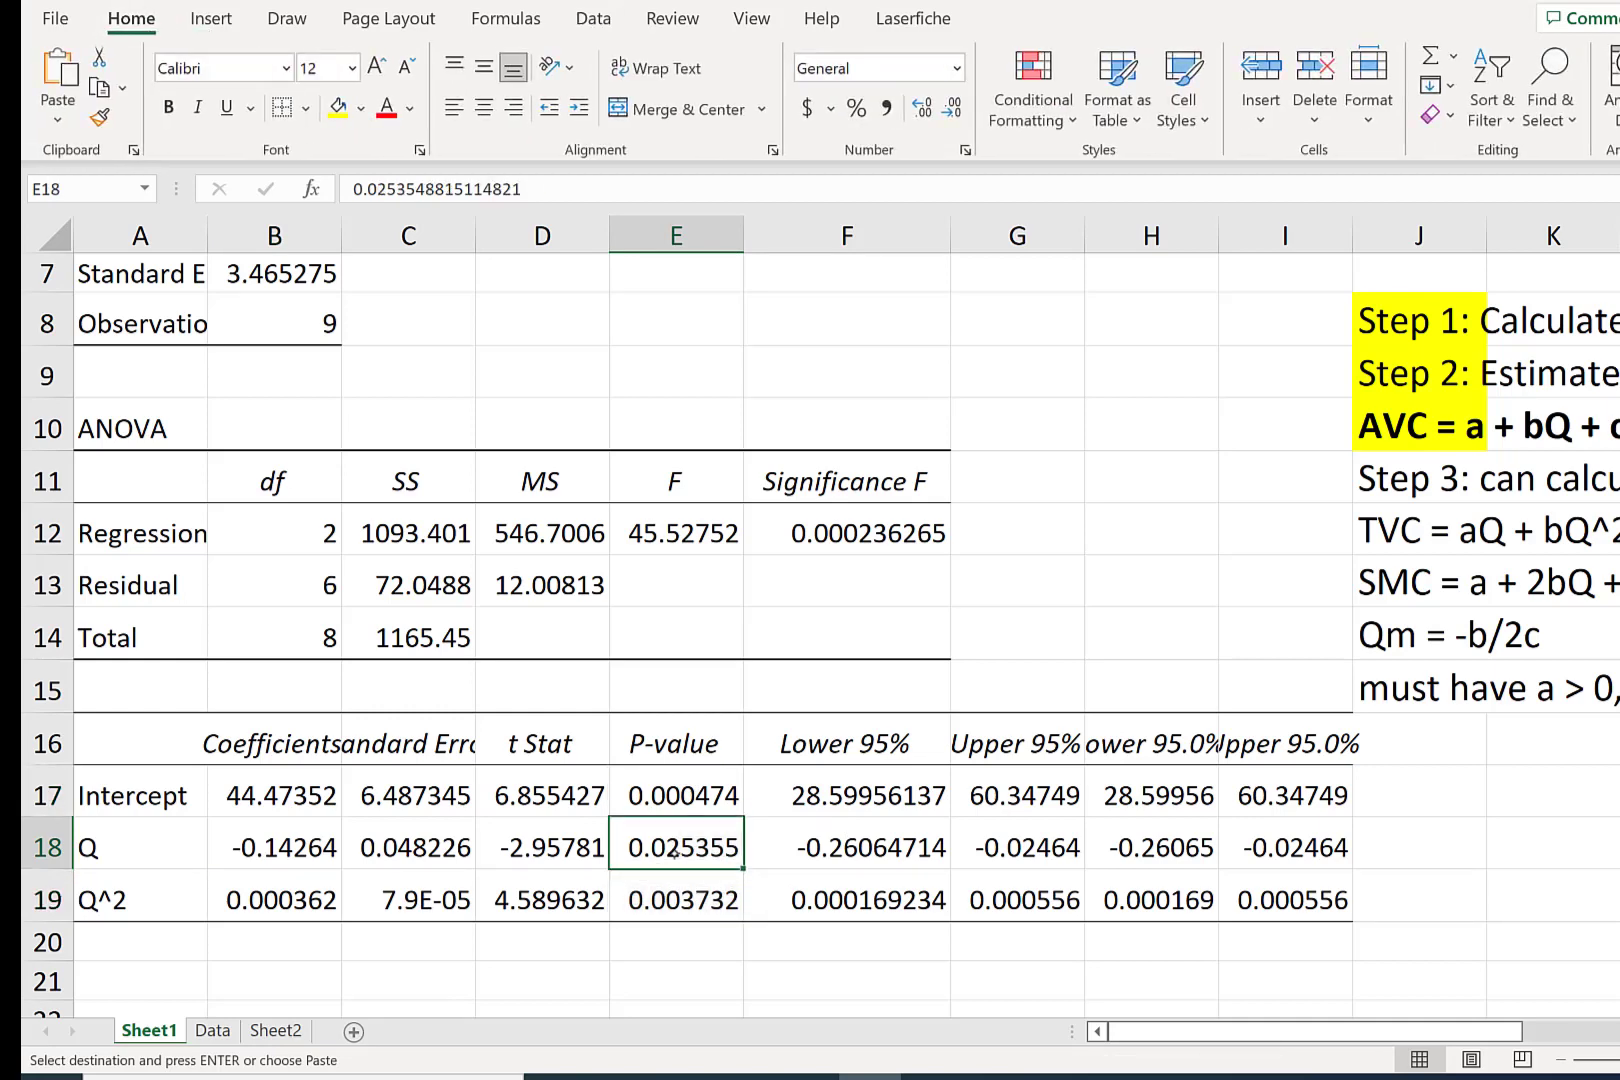
{"action": "right_click", "coordinate": [675, 850]}
{"action": "left_click", "coordinate": [638, 858]}
- Place the yellow block with a, b, c and the cost formulas from R8:R19 at cell C21, below the regression table
{"action": "left_click_drag", "start_coordinate": [1397, 1031], "coordinate": [1600, 1031]}
{"action": "left_click", "coordinate": [1588, 318]}
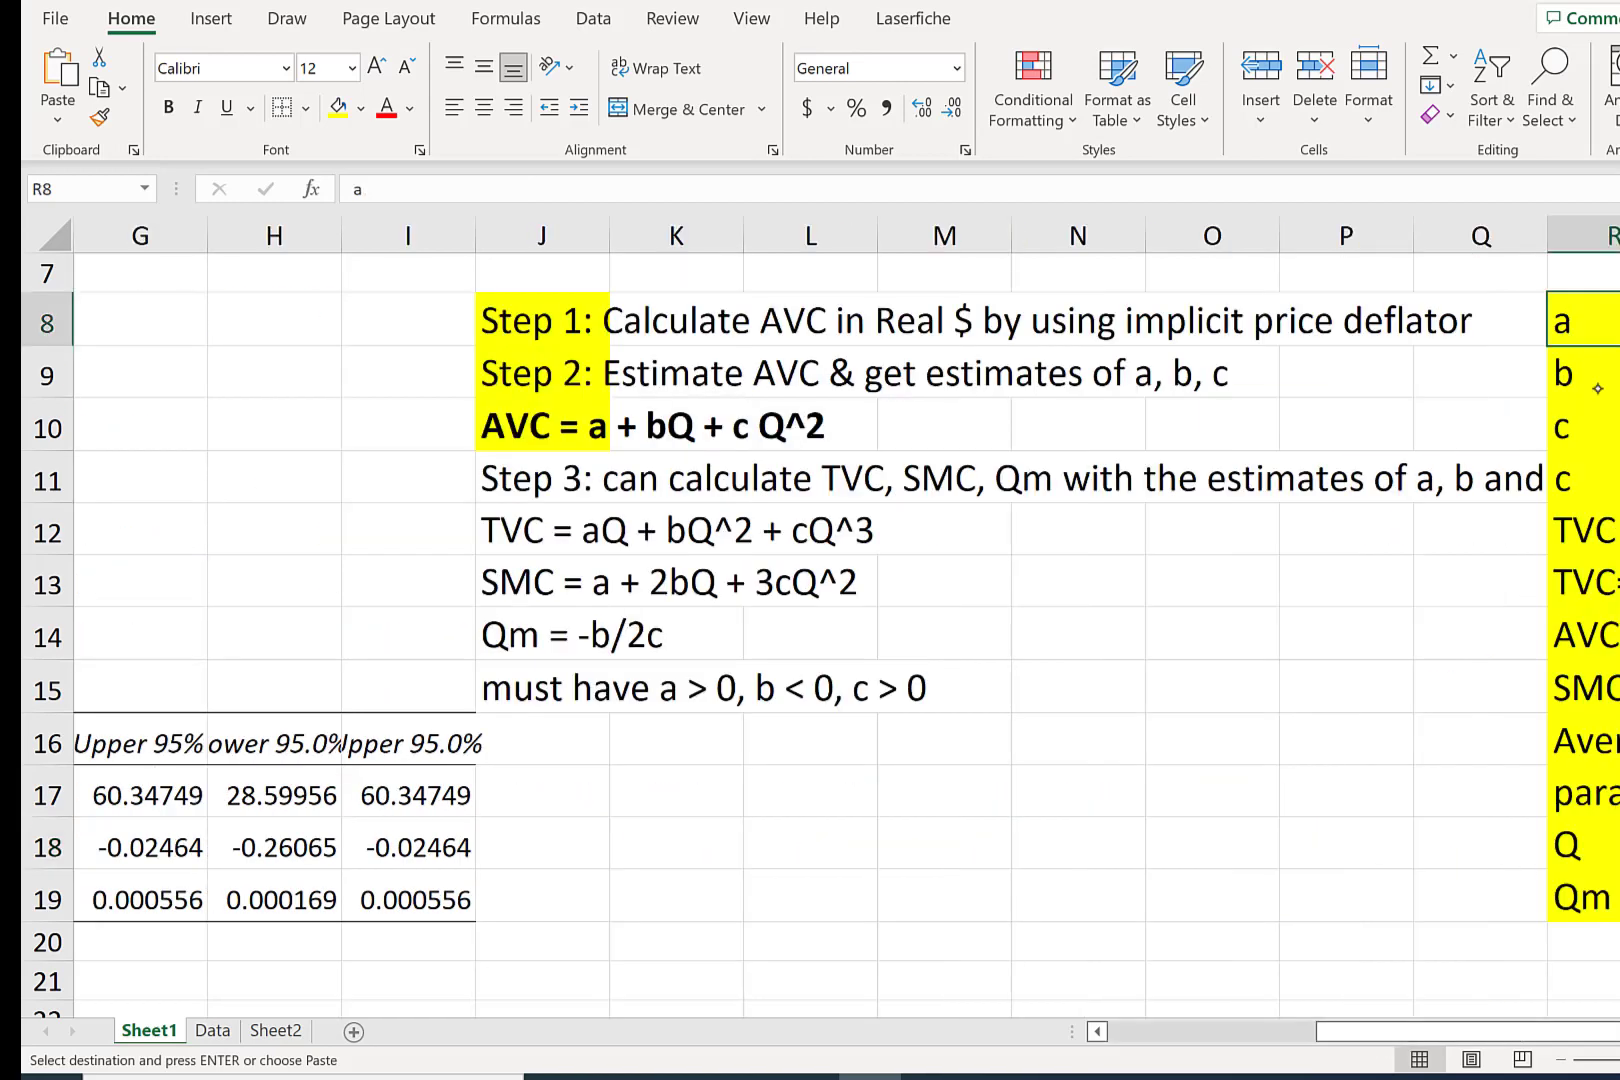
{"action": "left_click_drag", "start_coordinate": [1597, 388], "coordinate": [1597, 900]}
{"action": "left_click_drag", "start_coordinate": [1456, 1031], "coordinate": [724, 1003]}
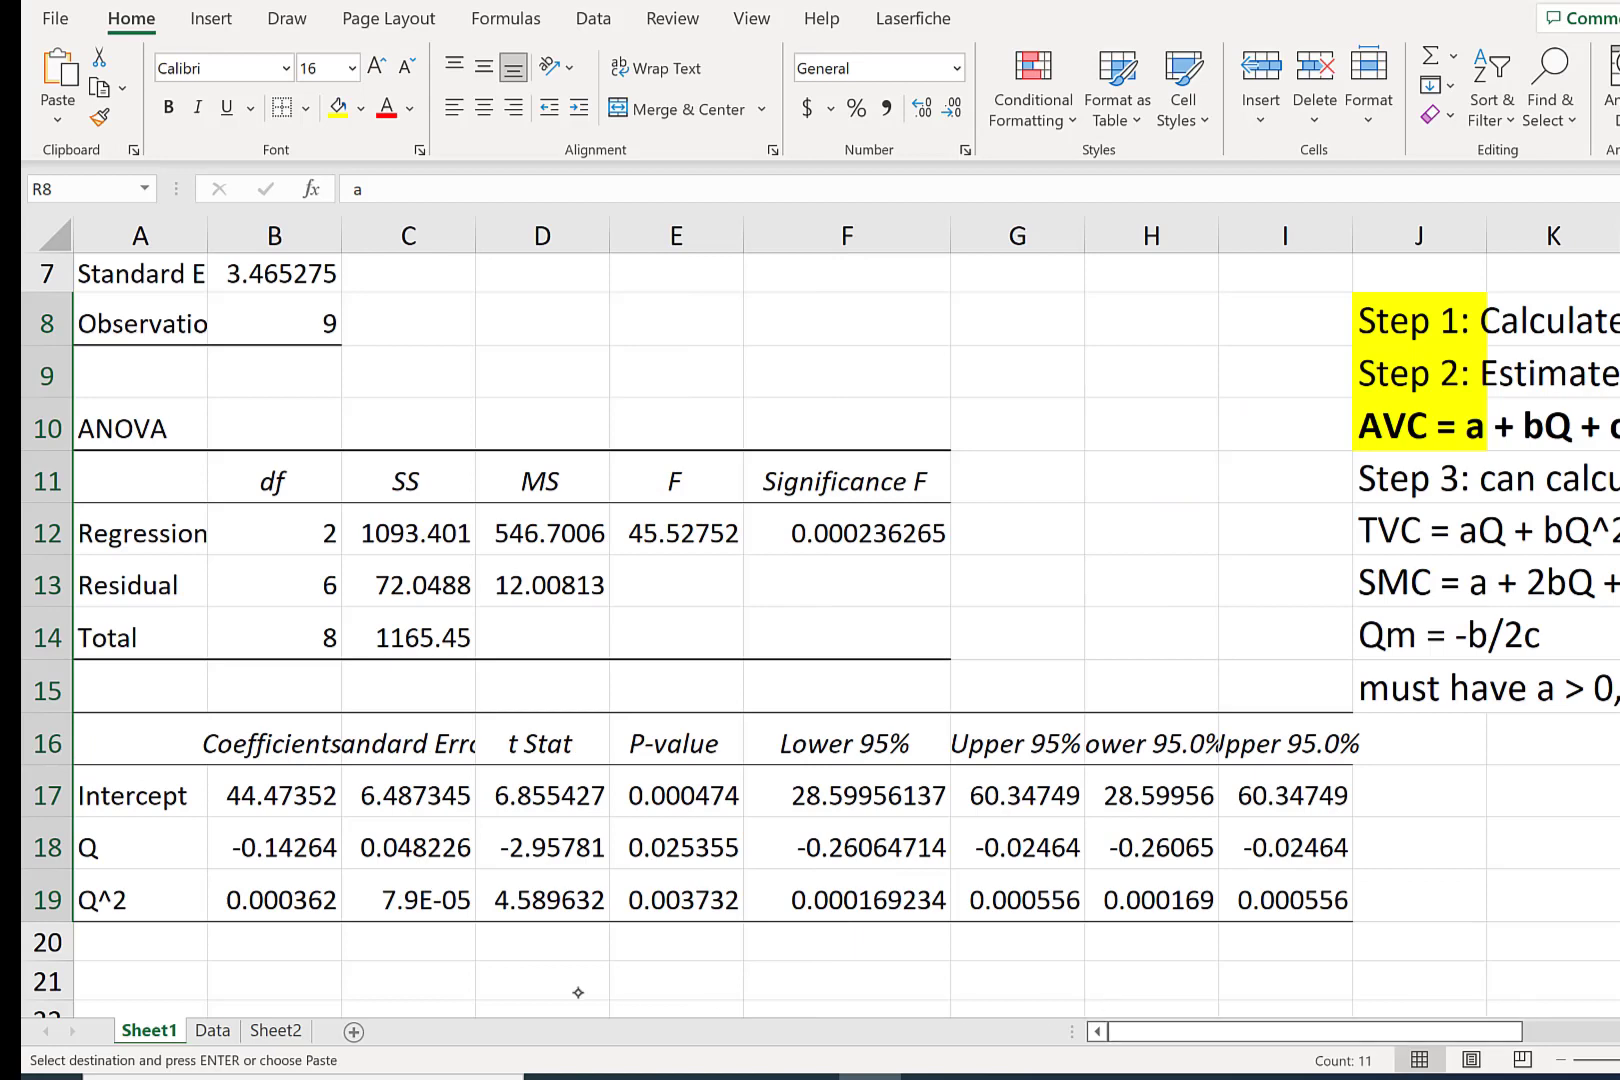
{"action": "left_click", "coordinate": [439, 984]}
{"action": "key", "text": "Return"}
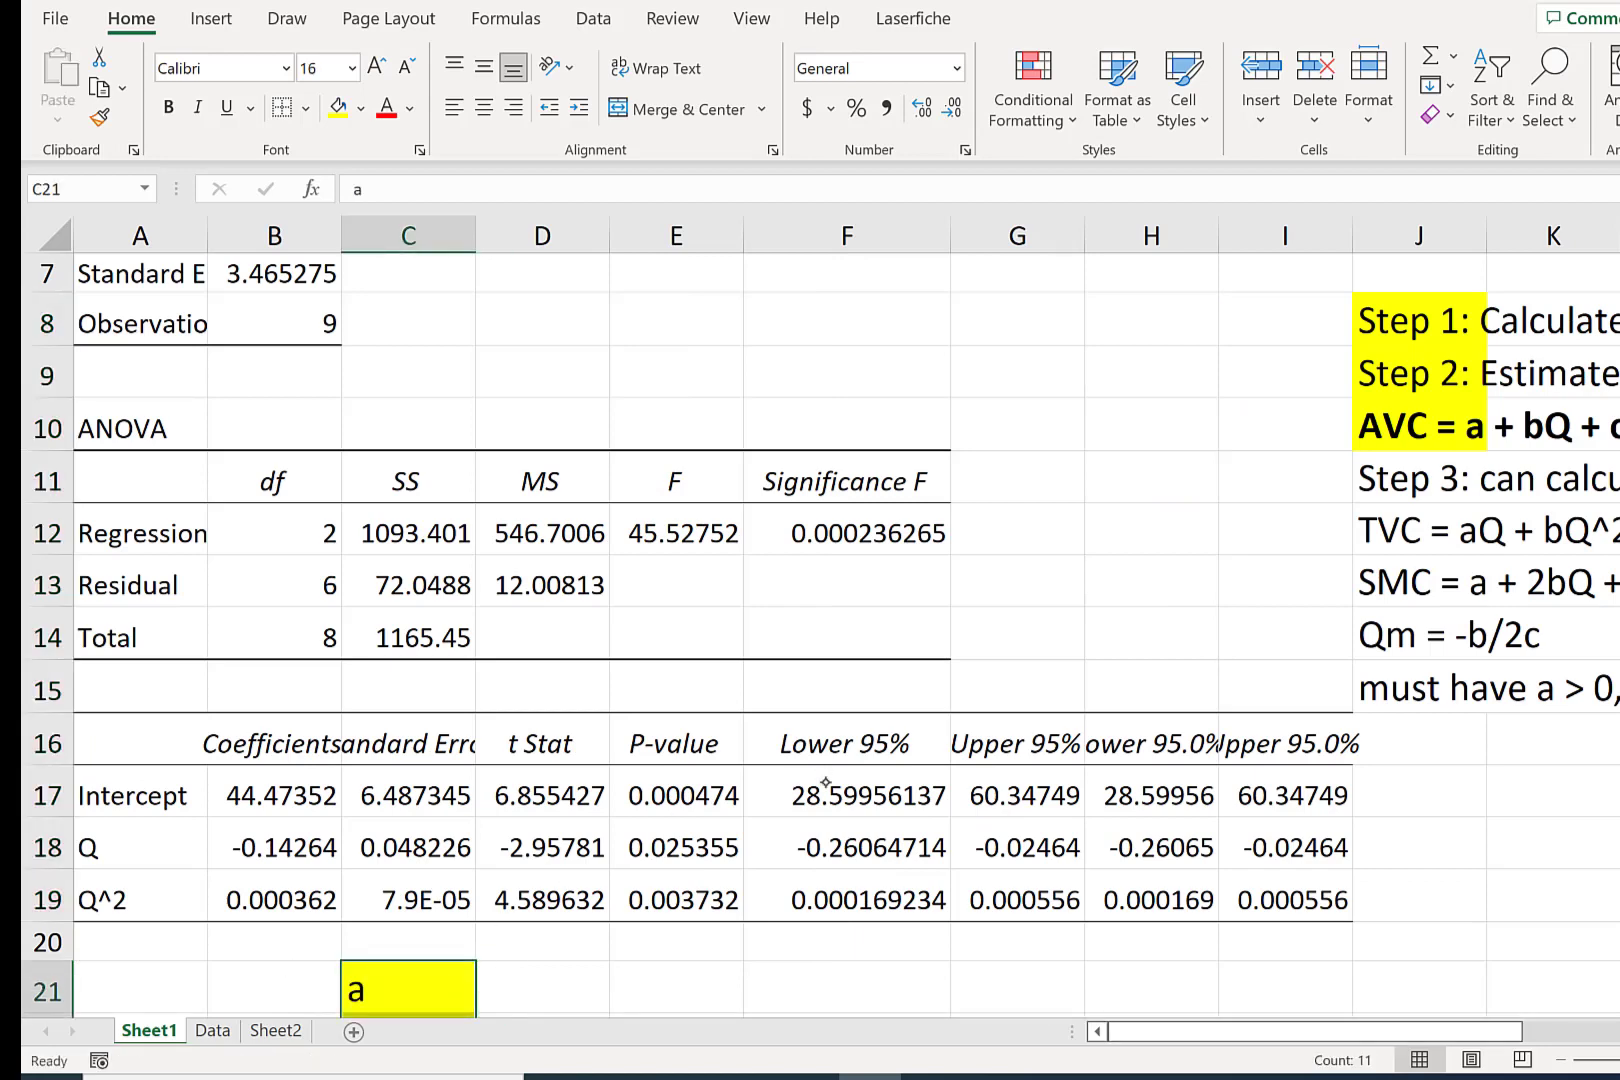
- Link the values of a, b and c in D21:D23 to the intercept, Q and Q^2 coefficients with =B17, =B18 and =B19
{"action": "scroll", "coordinate": [669, 762], "scroll_direction": "down", "scroll_amount": 2}
{"action": "left_click", "coordinate": [552, 691]}
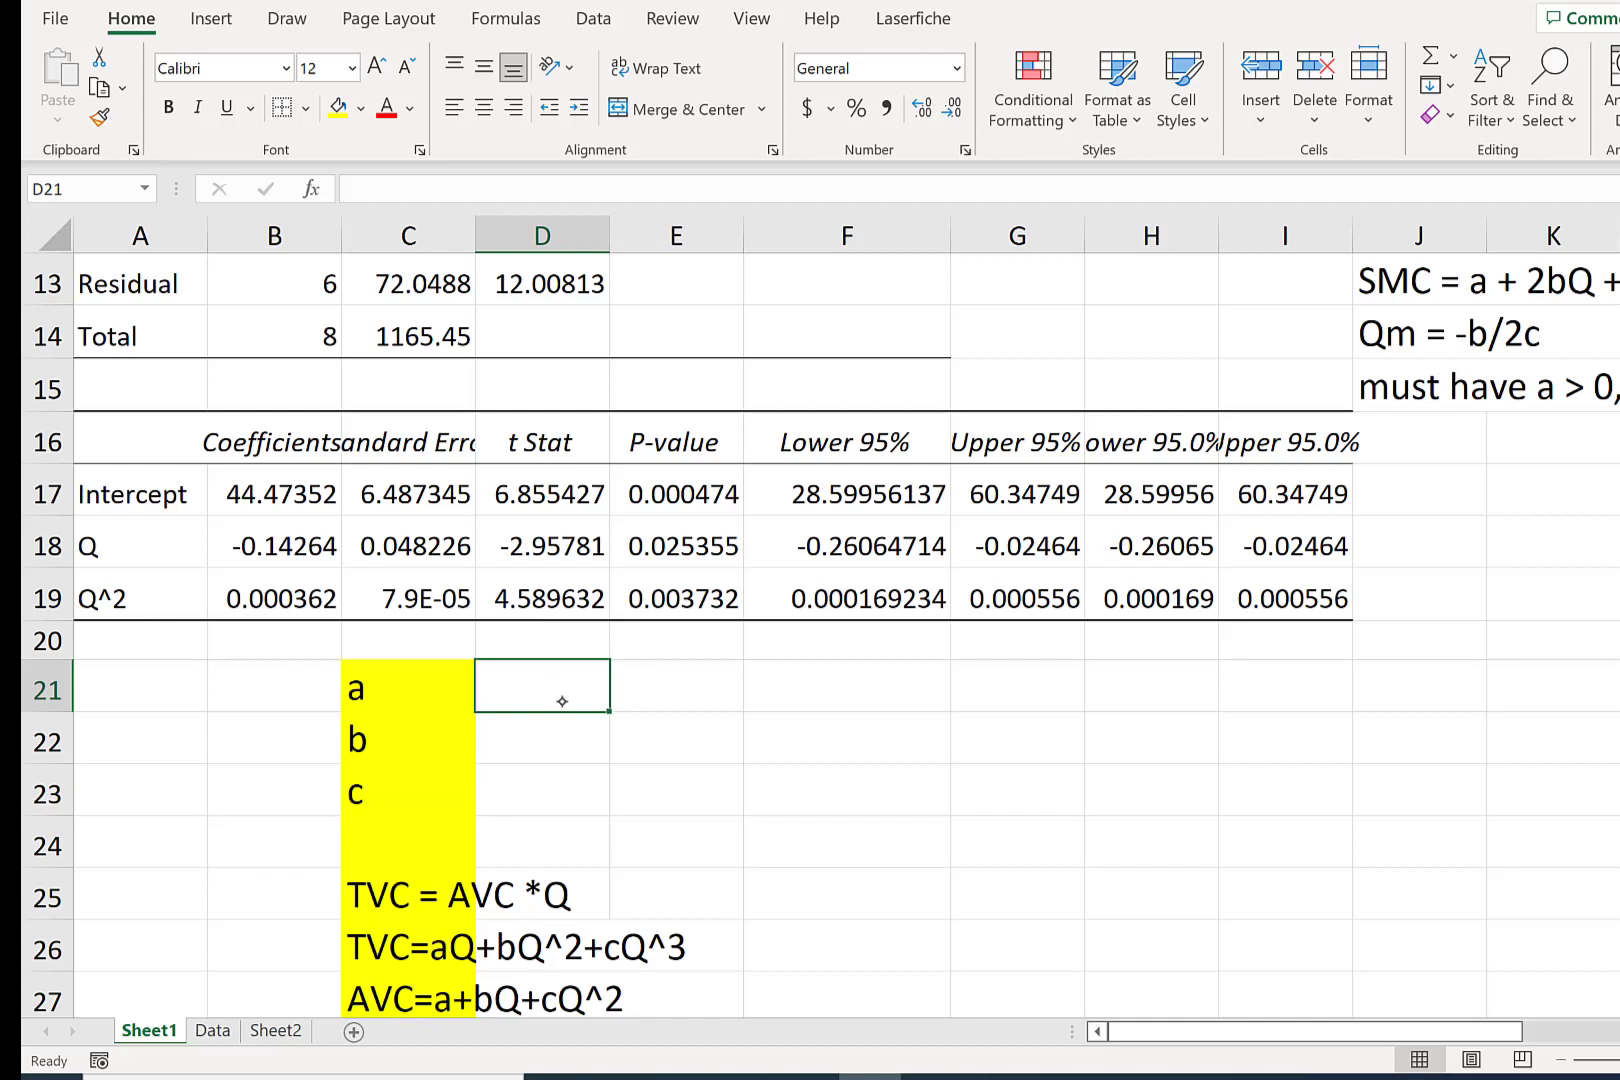
{"action": "type", "text": "="}
{"action": "left_click", "coordinate": [311, 492]}
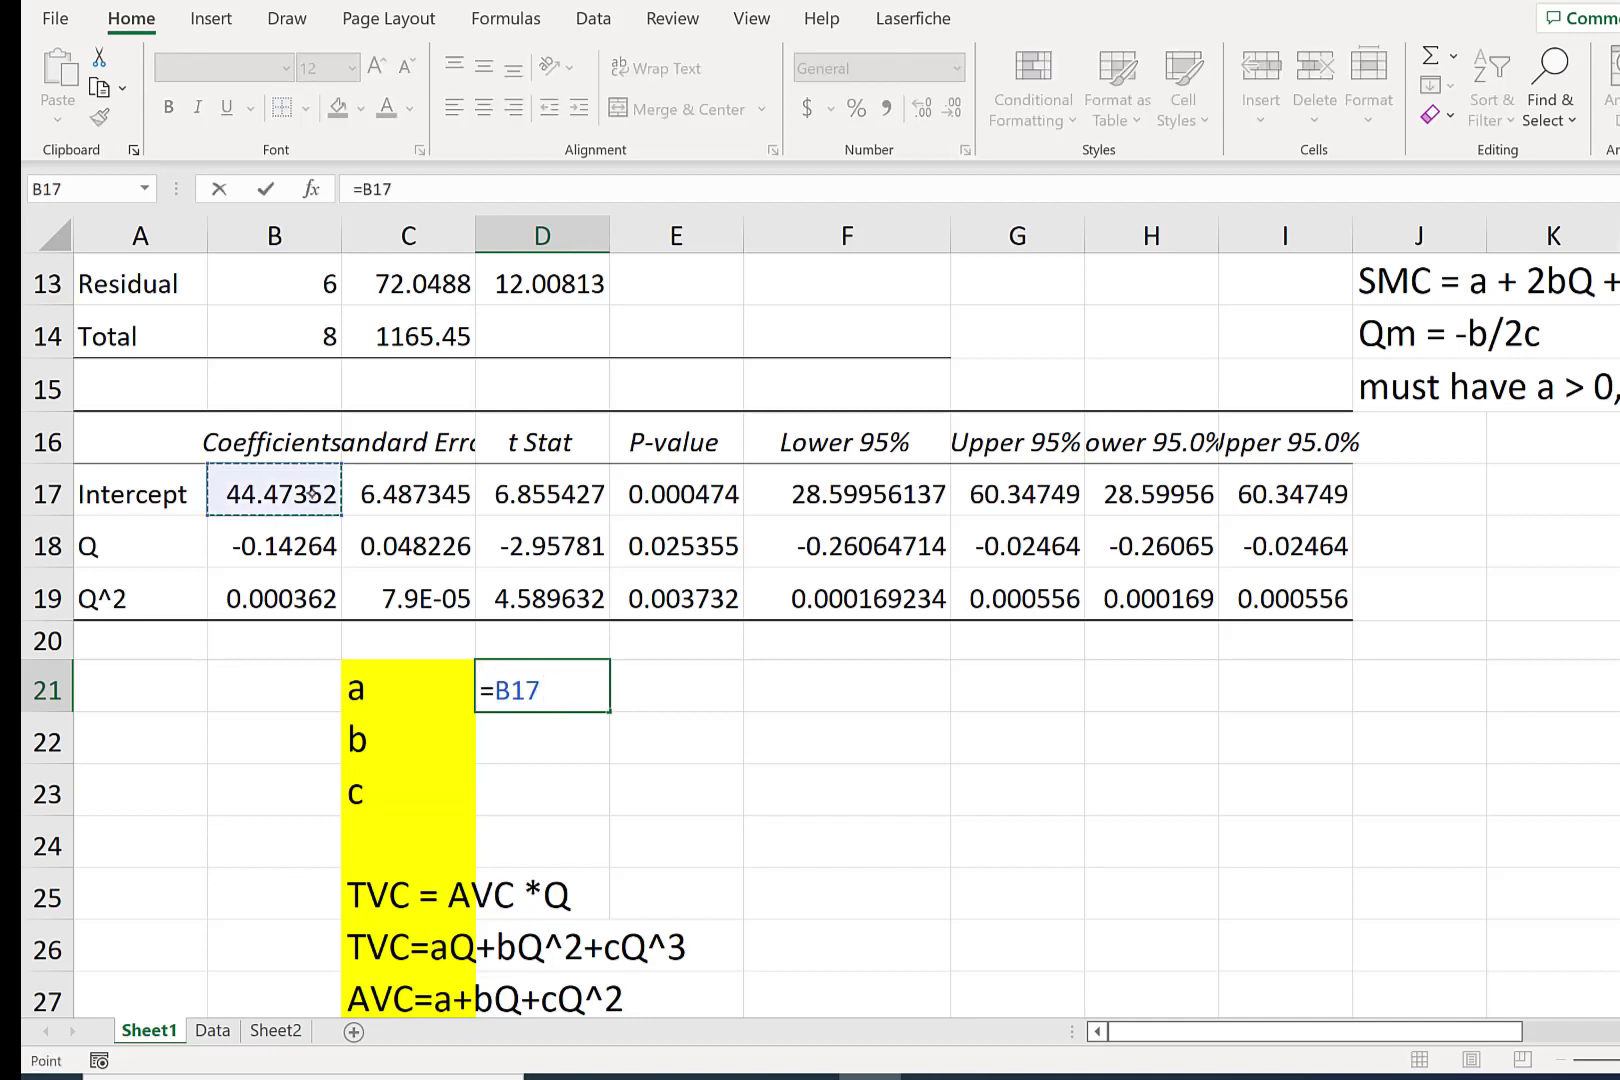
{"action": "key", "text": "Return"}
{"action": "type", "text": "="}
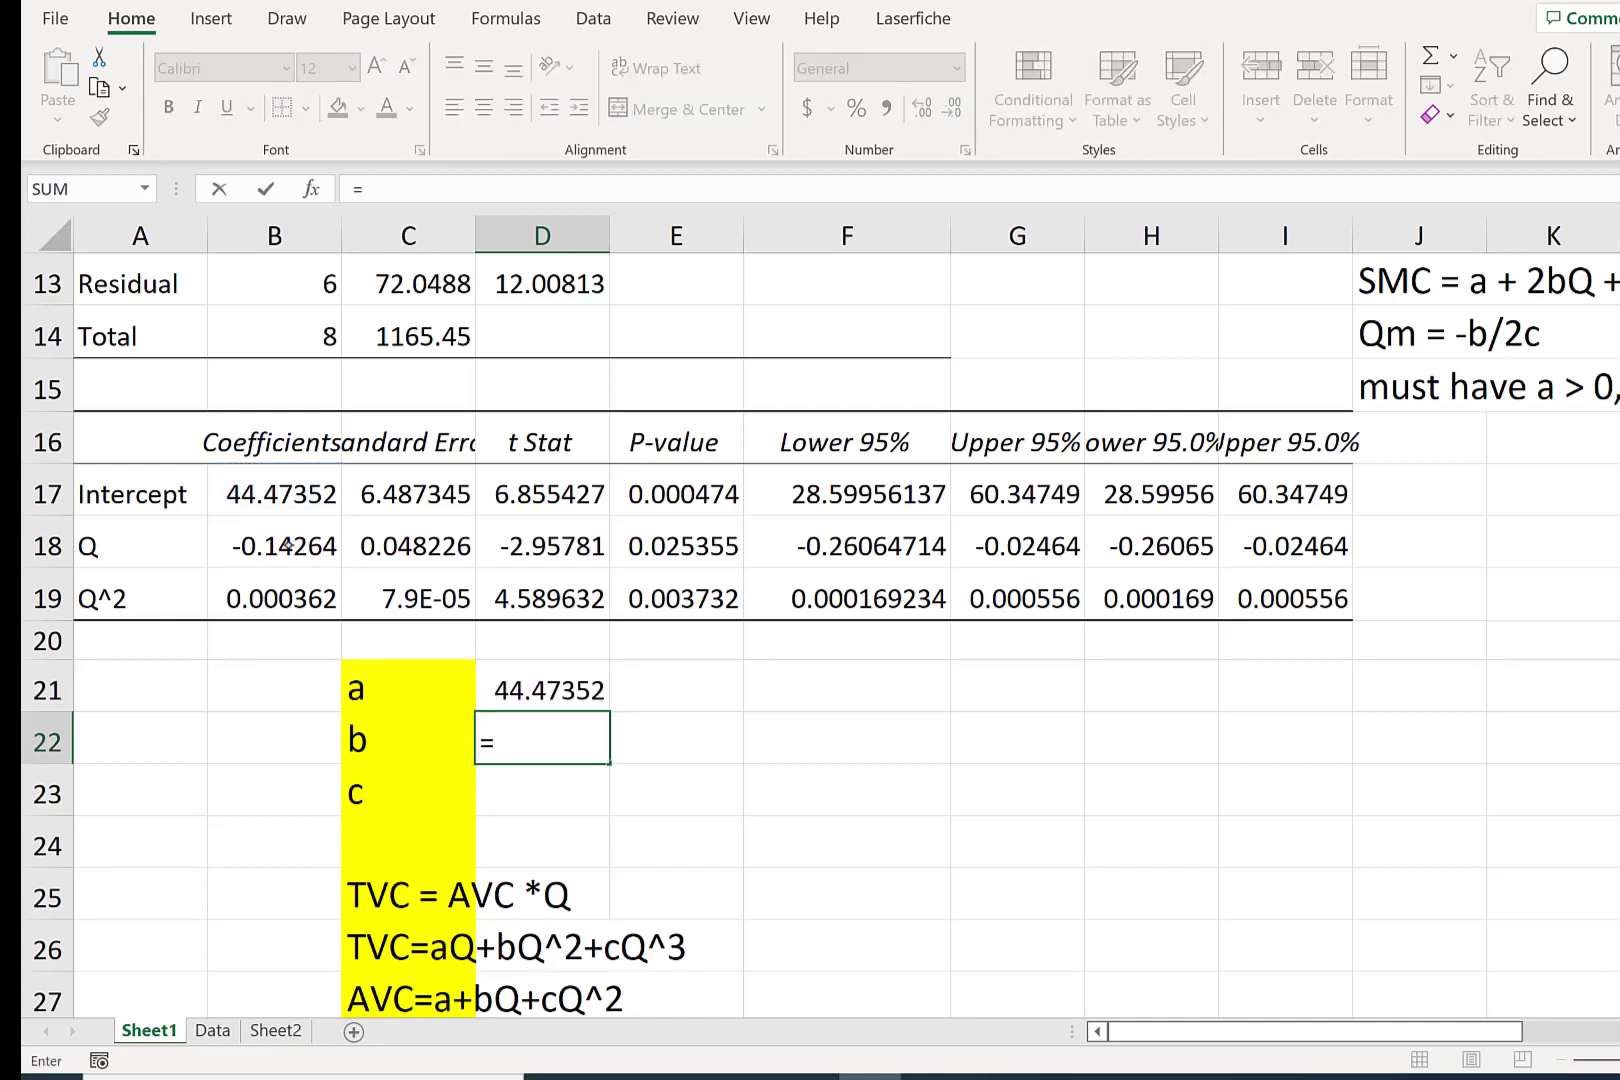
{"action": "left_click", "coordinate": [317, 546]}
{"action": "key", "text": "Return"}
{"action": "type", "text": "="}
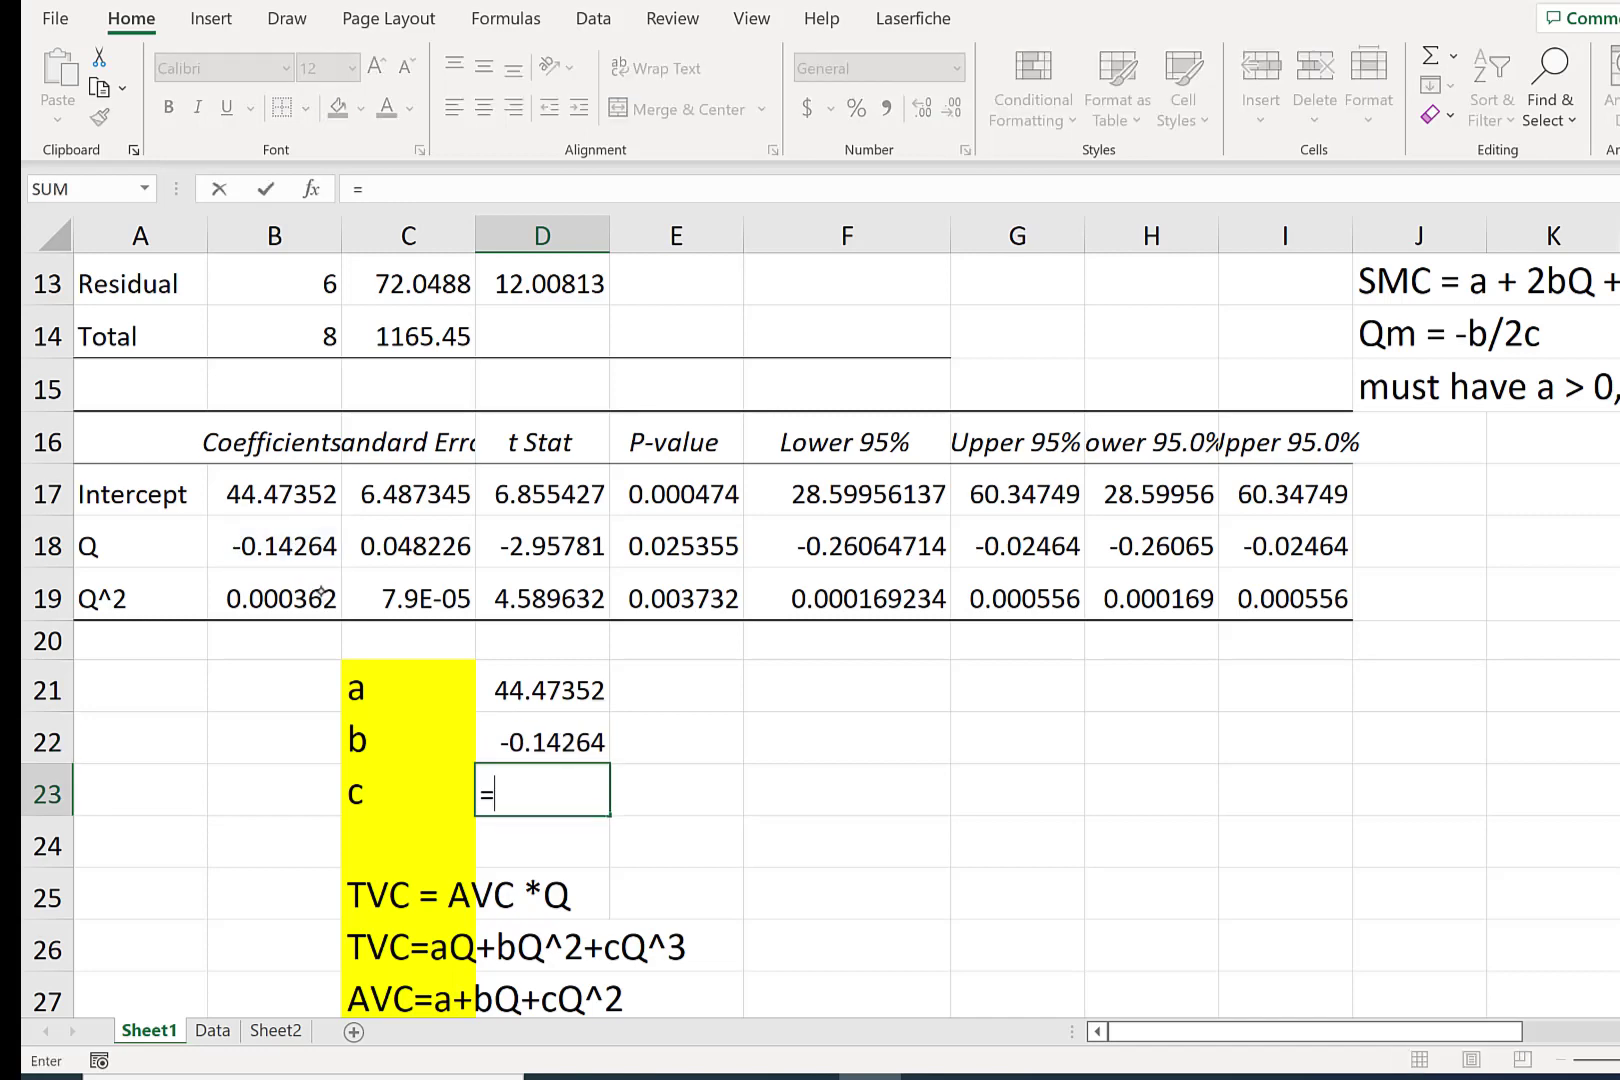
{"action": "left_click", "coordinate": [289, 600]}
{"action": "key", "text": "Return"}
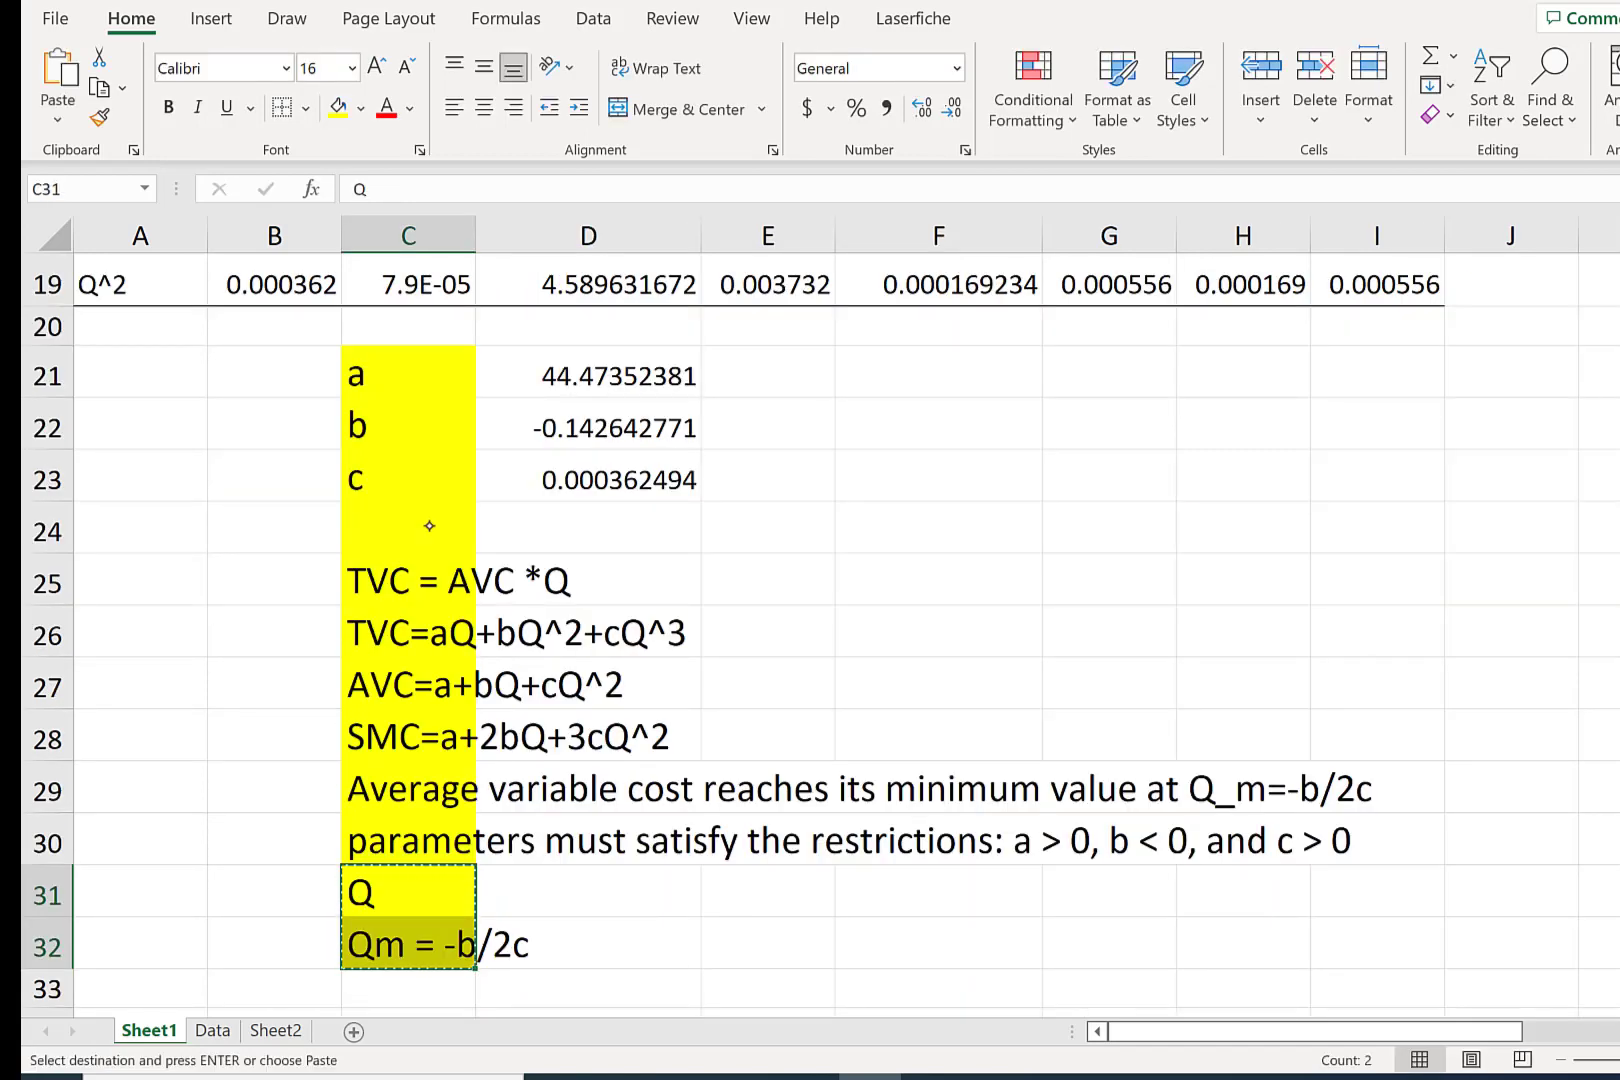
- Insert the cut cells holding the Q and Qm = -b/2c labels at C24, directly below c
{"action": "right_click", "coordinate": [427, 524]}
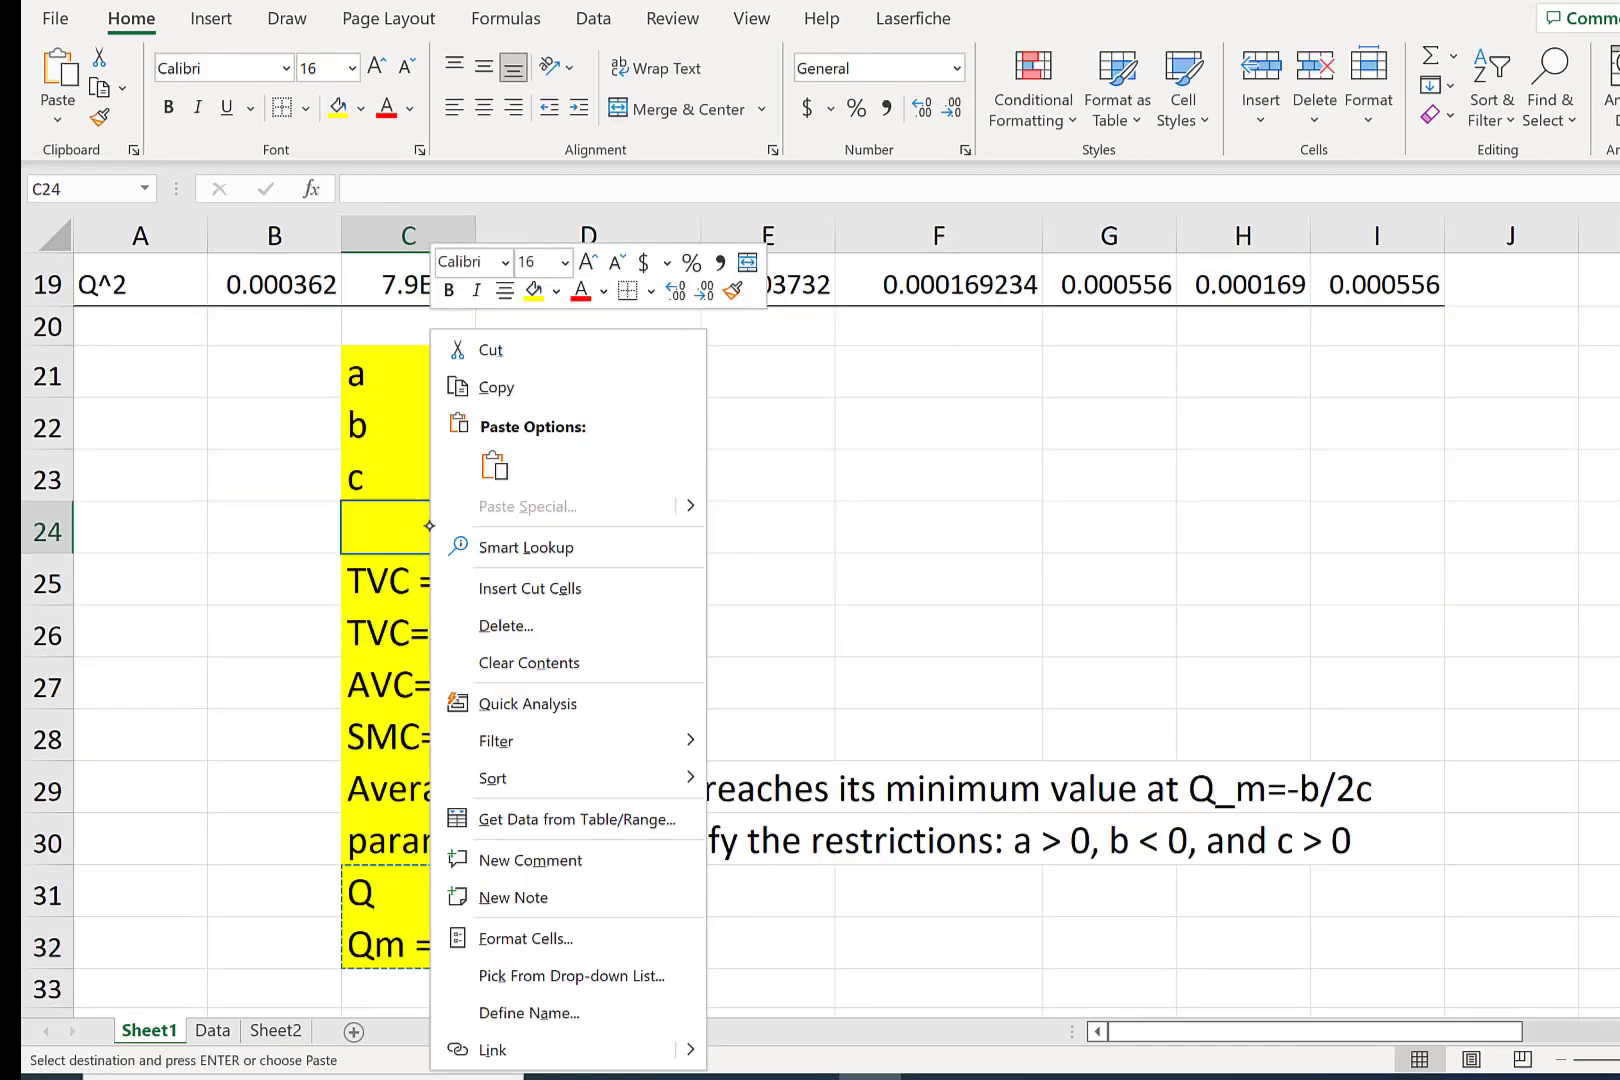
{"action": "left_click", "coordinate": [520, 597]}
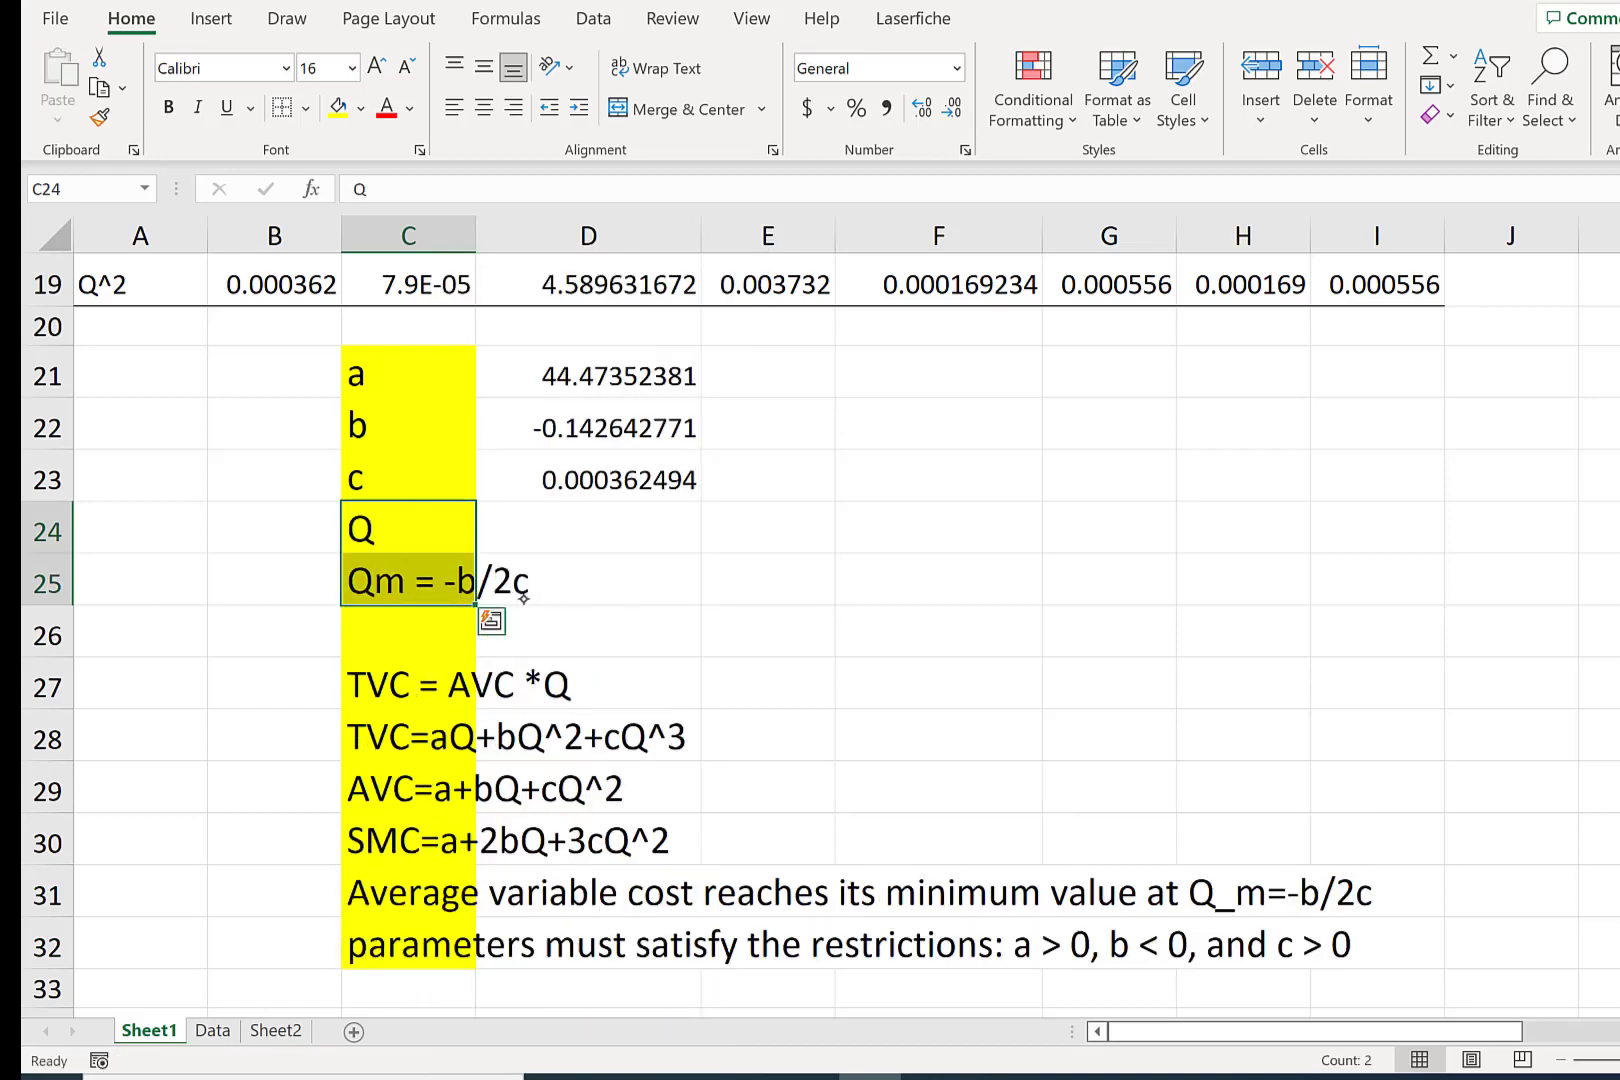
{"action": "left_click", "coordinate": [683, 612]}
{"action": "left_click", "coordinate": [651, 513]}
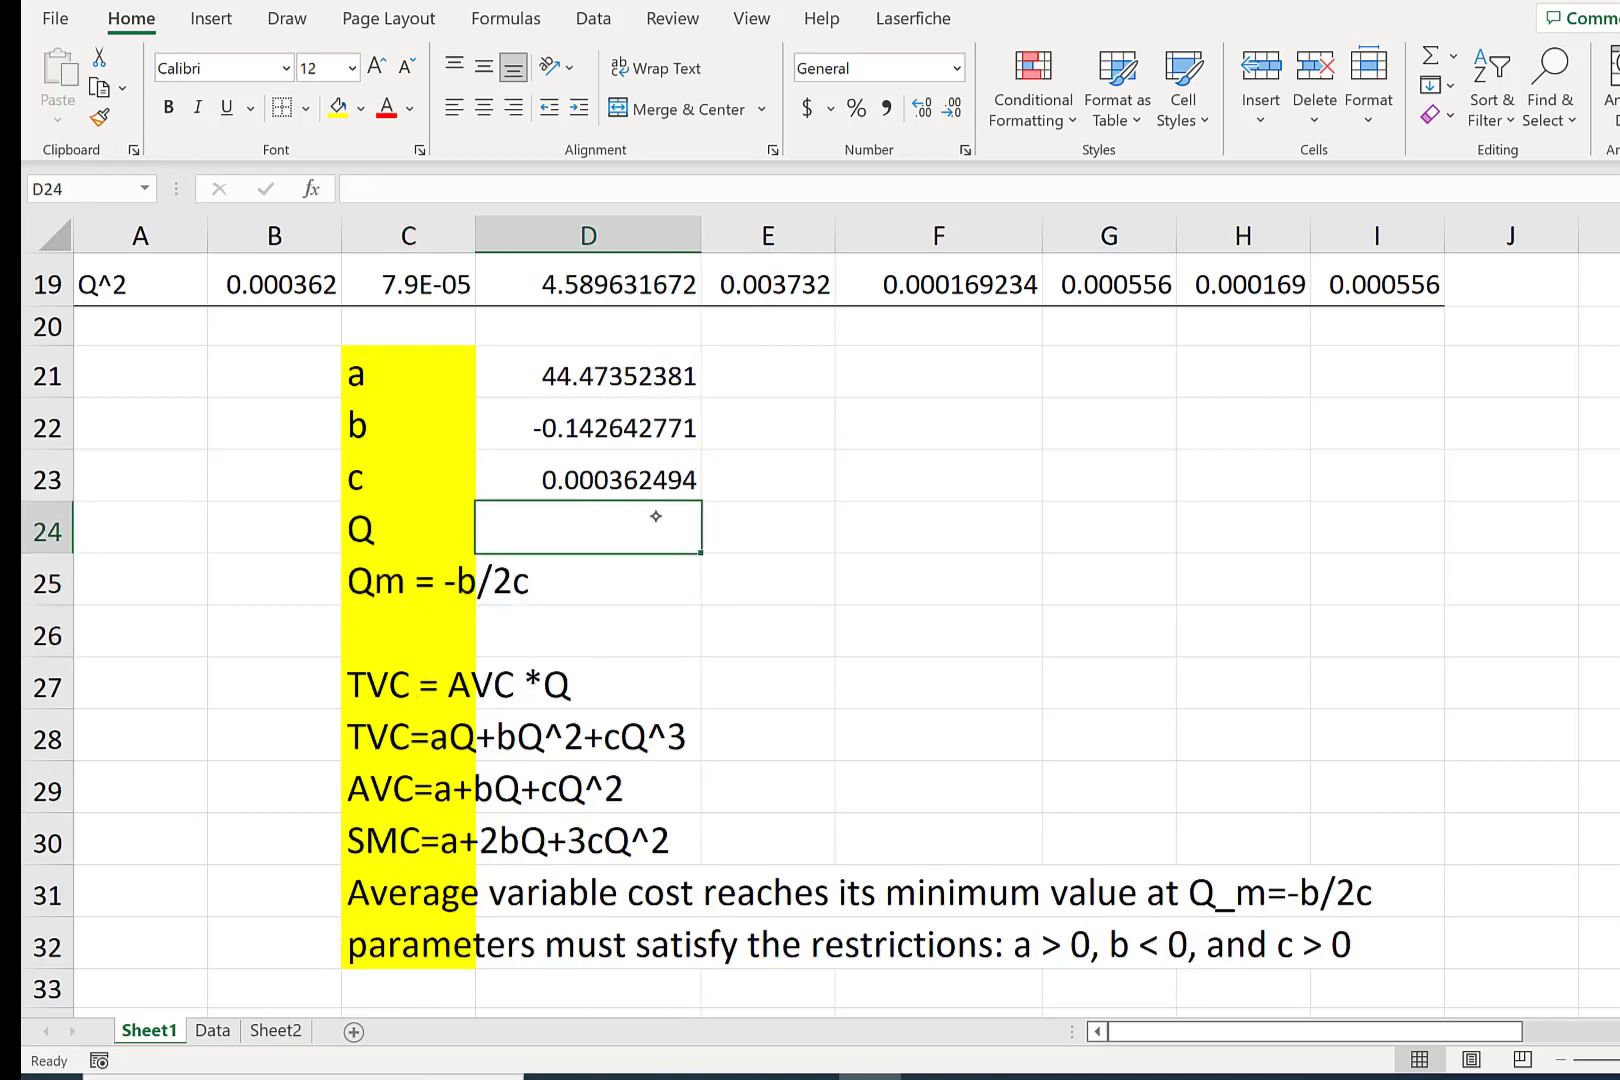
- Calculate Qm in D25 with =-D22/(2*D23), and widen column C to fit the Qm = -b/2c label
{"action": "left_click", "coordinate": [625, 584]}
{"action": "type", "text": "="}
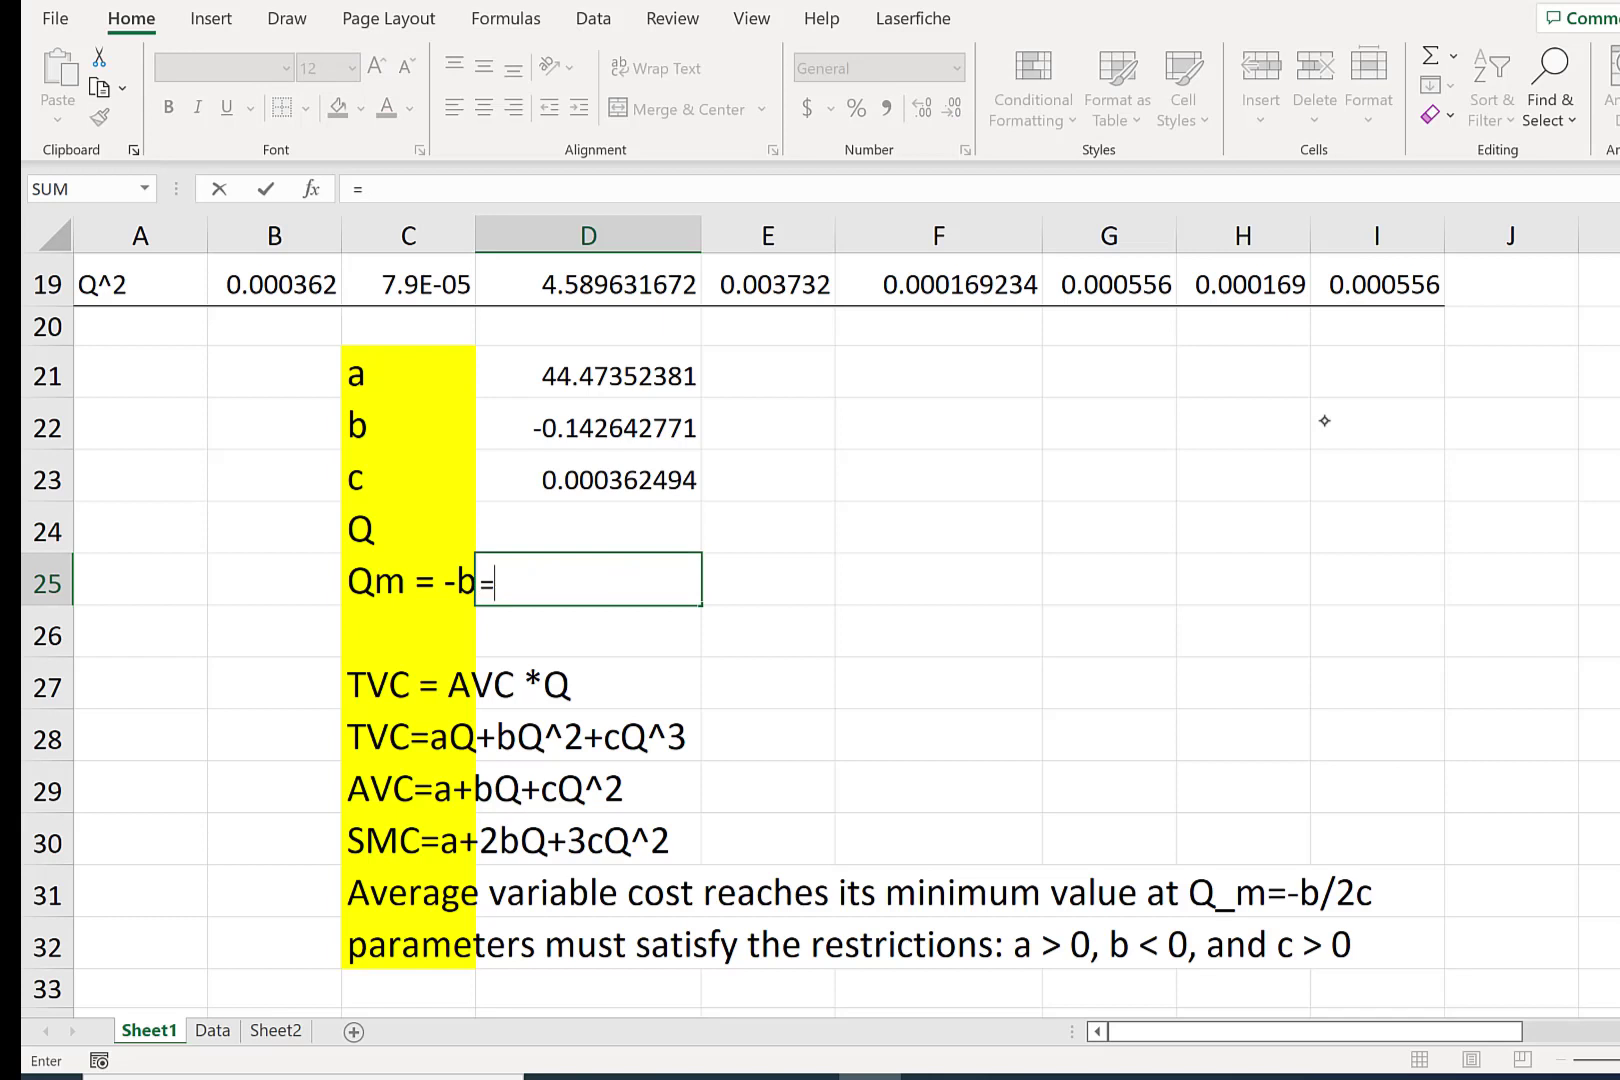
{"action": "key", "text": "Escape"}
{"action": "left_click", "coordinate": [1165, 625]}
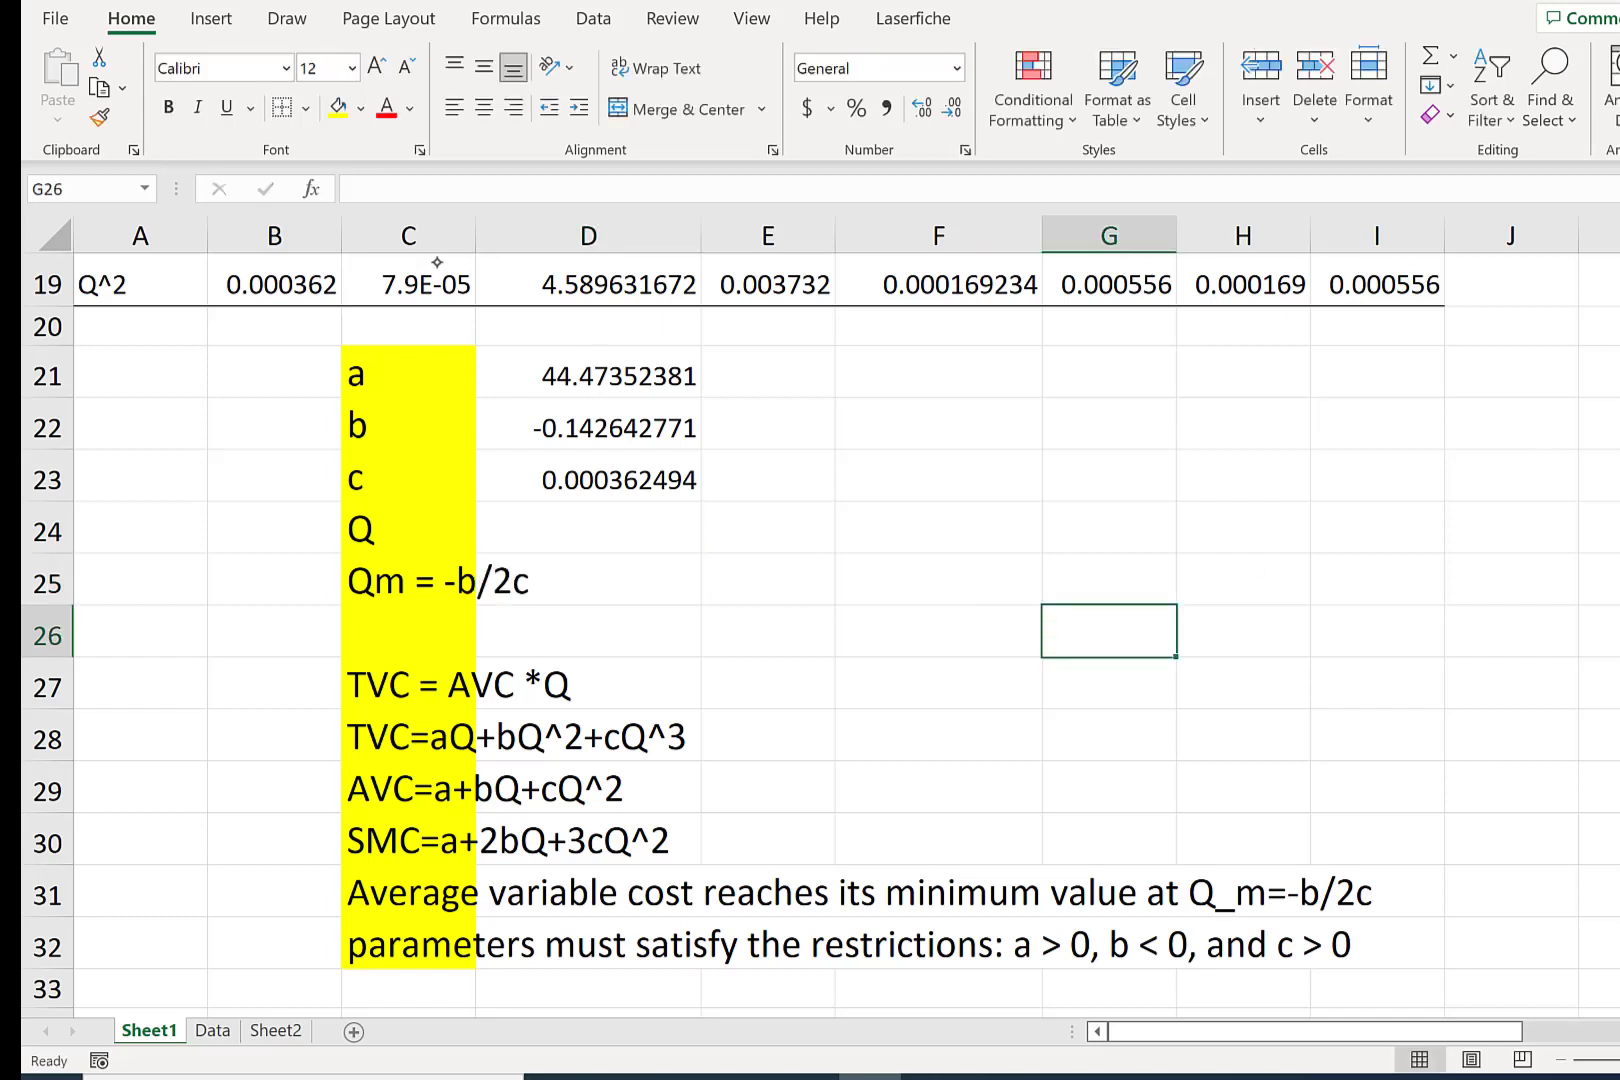
{"action": "left_click_drag", "start_coordinate": [473, 219], "coordinate": [545, 225]}
{"action": "left_click", "coordinate": [457, 592]}
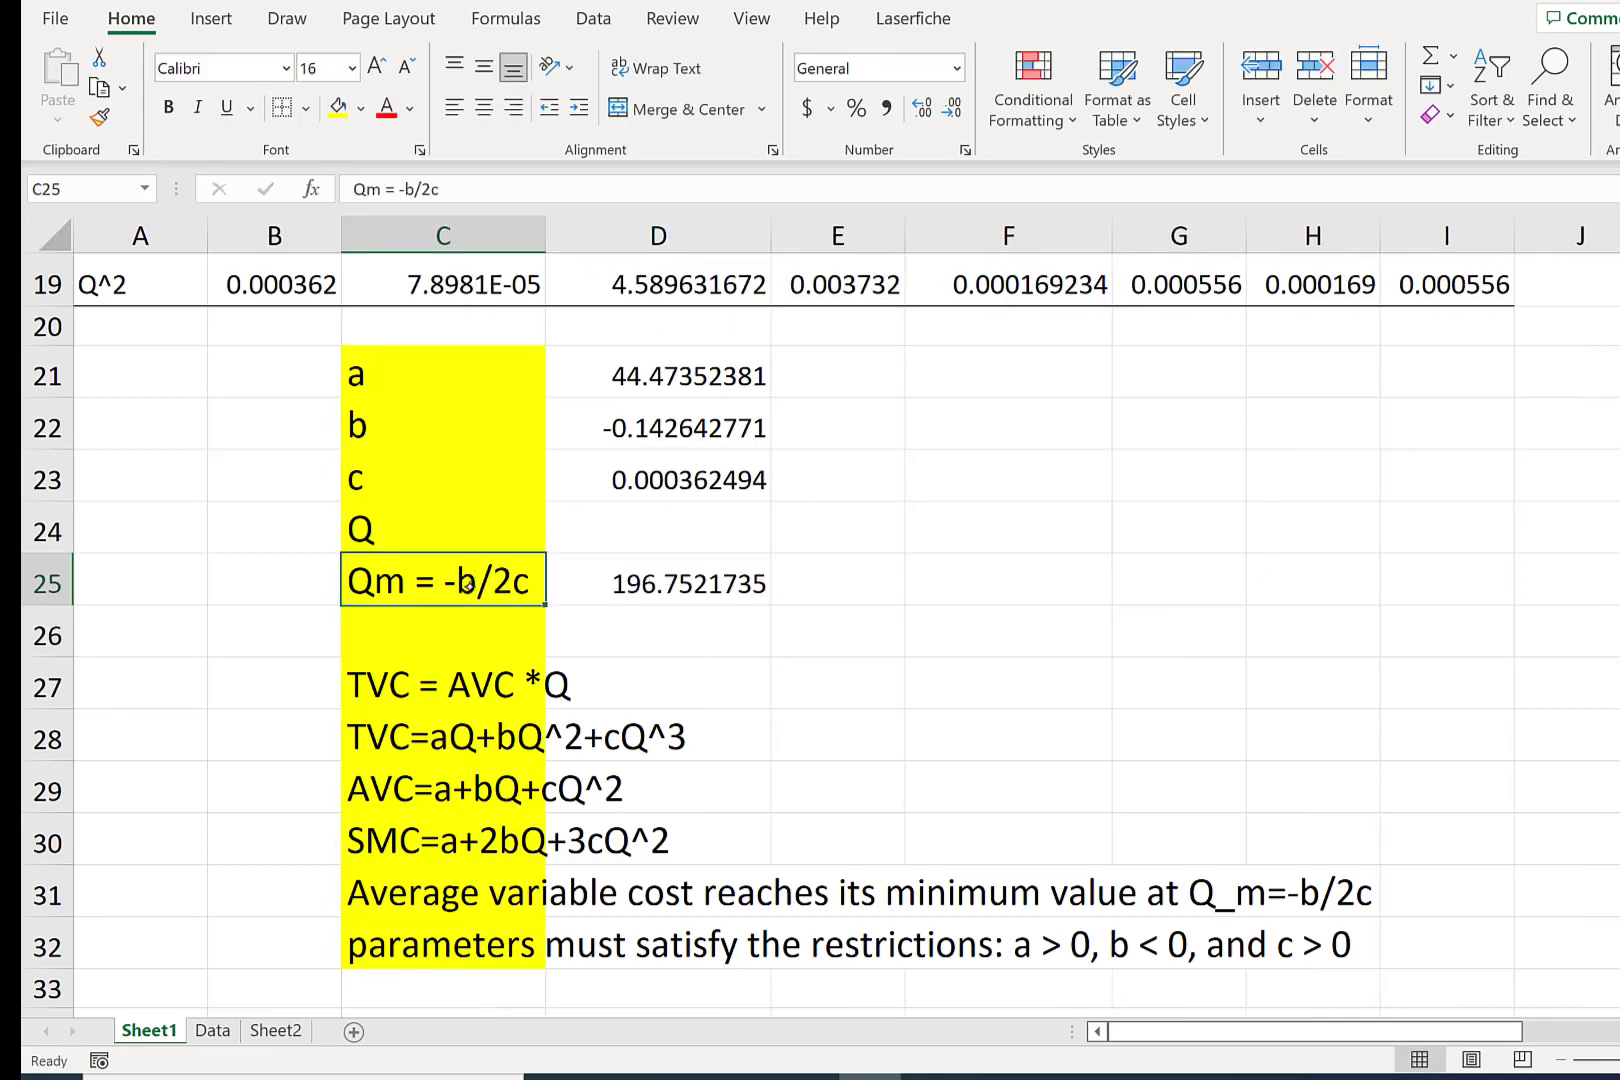
{"action": "left_click", "coordinate": [620, 580]}
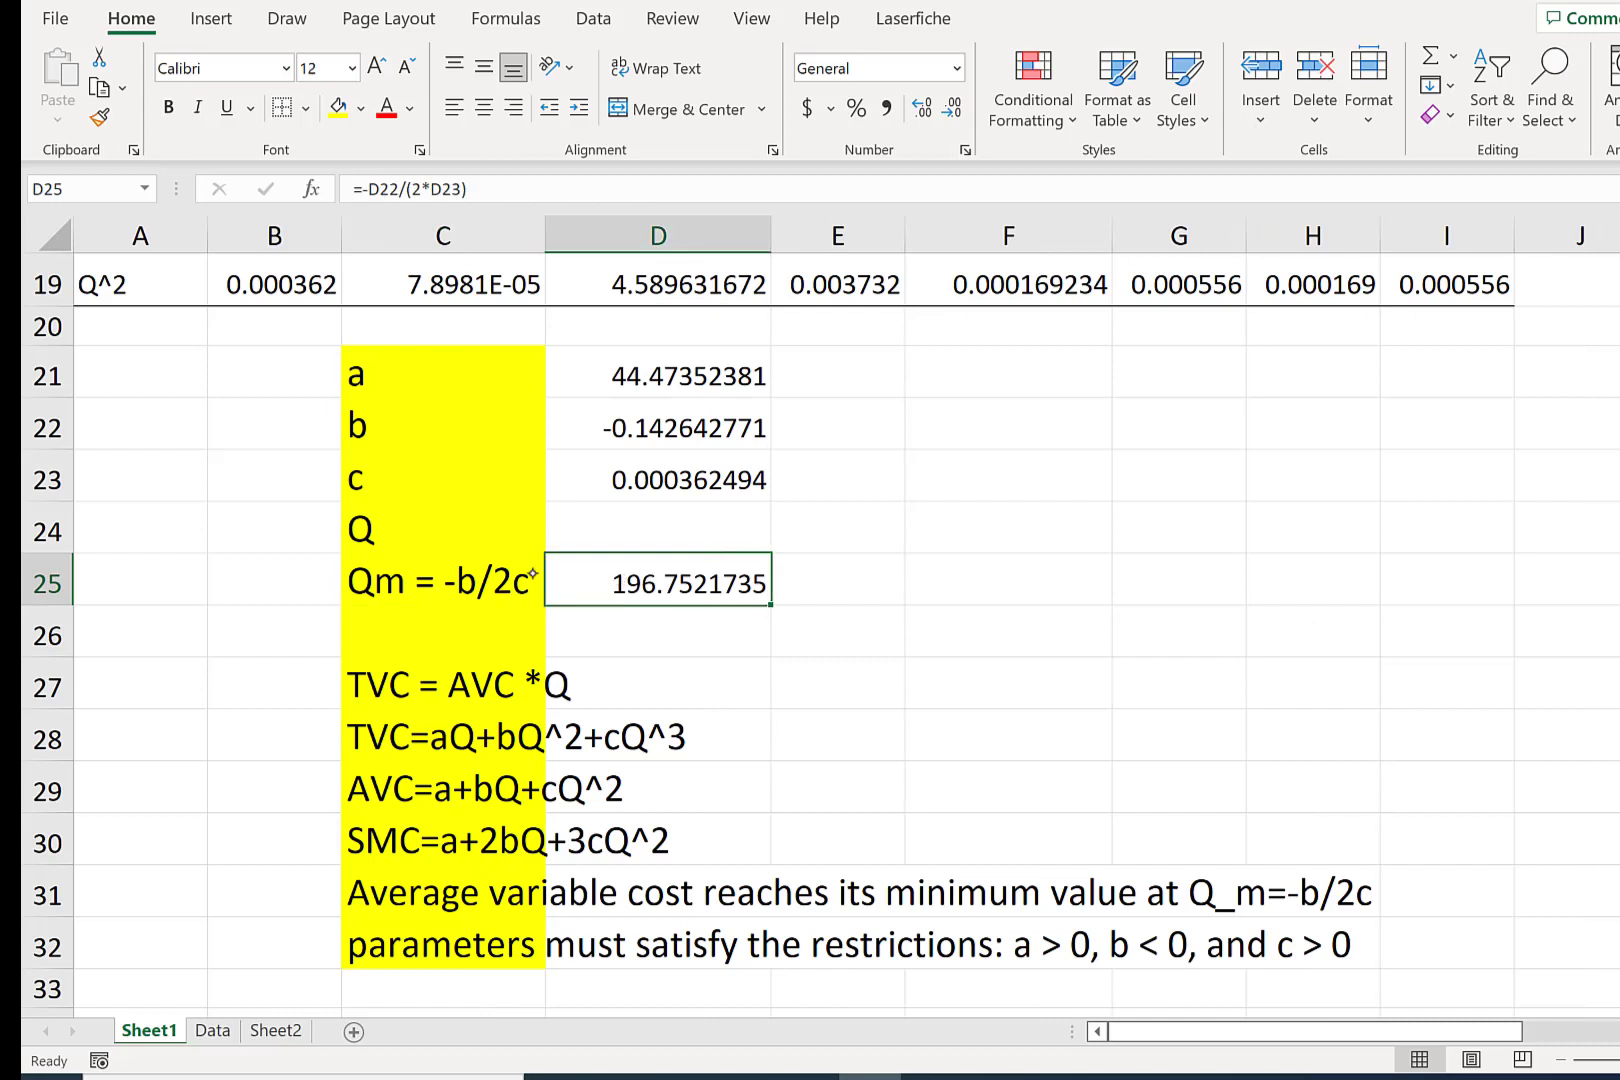
{"action": "left_click", "coordinate": [679, 426]}
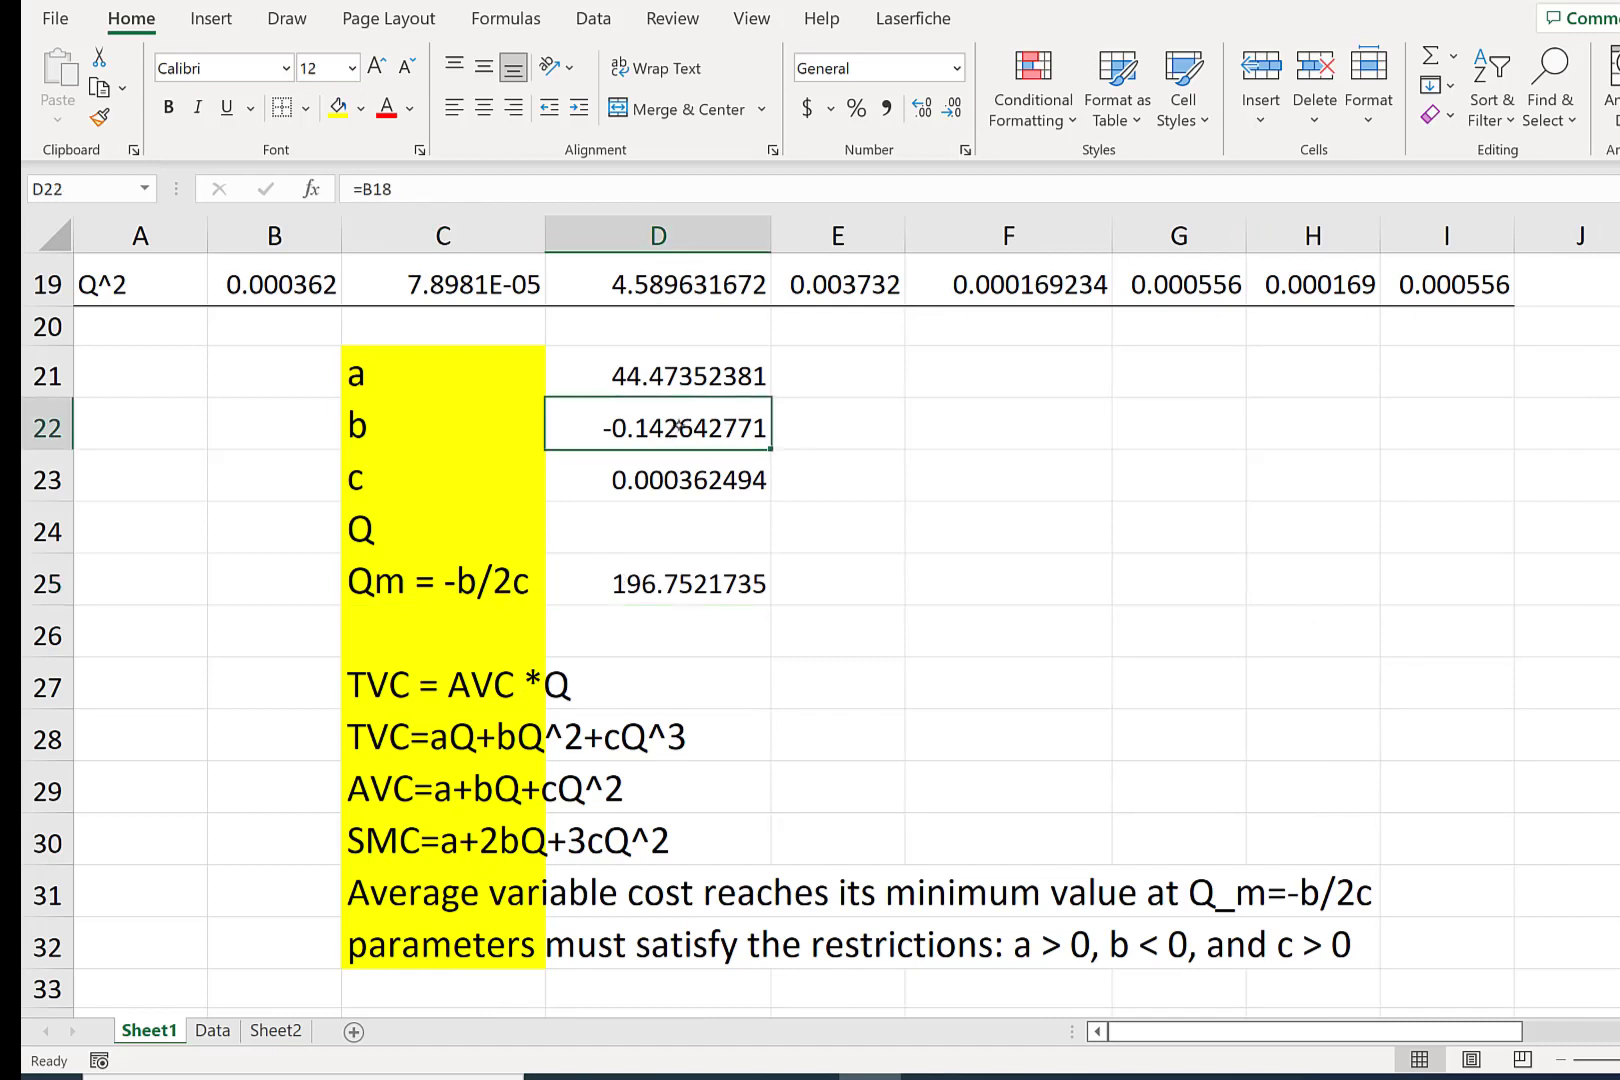
{"action": "left_click", "coordinate": [679, 580]}
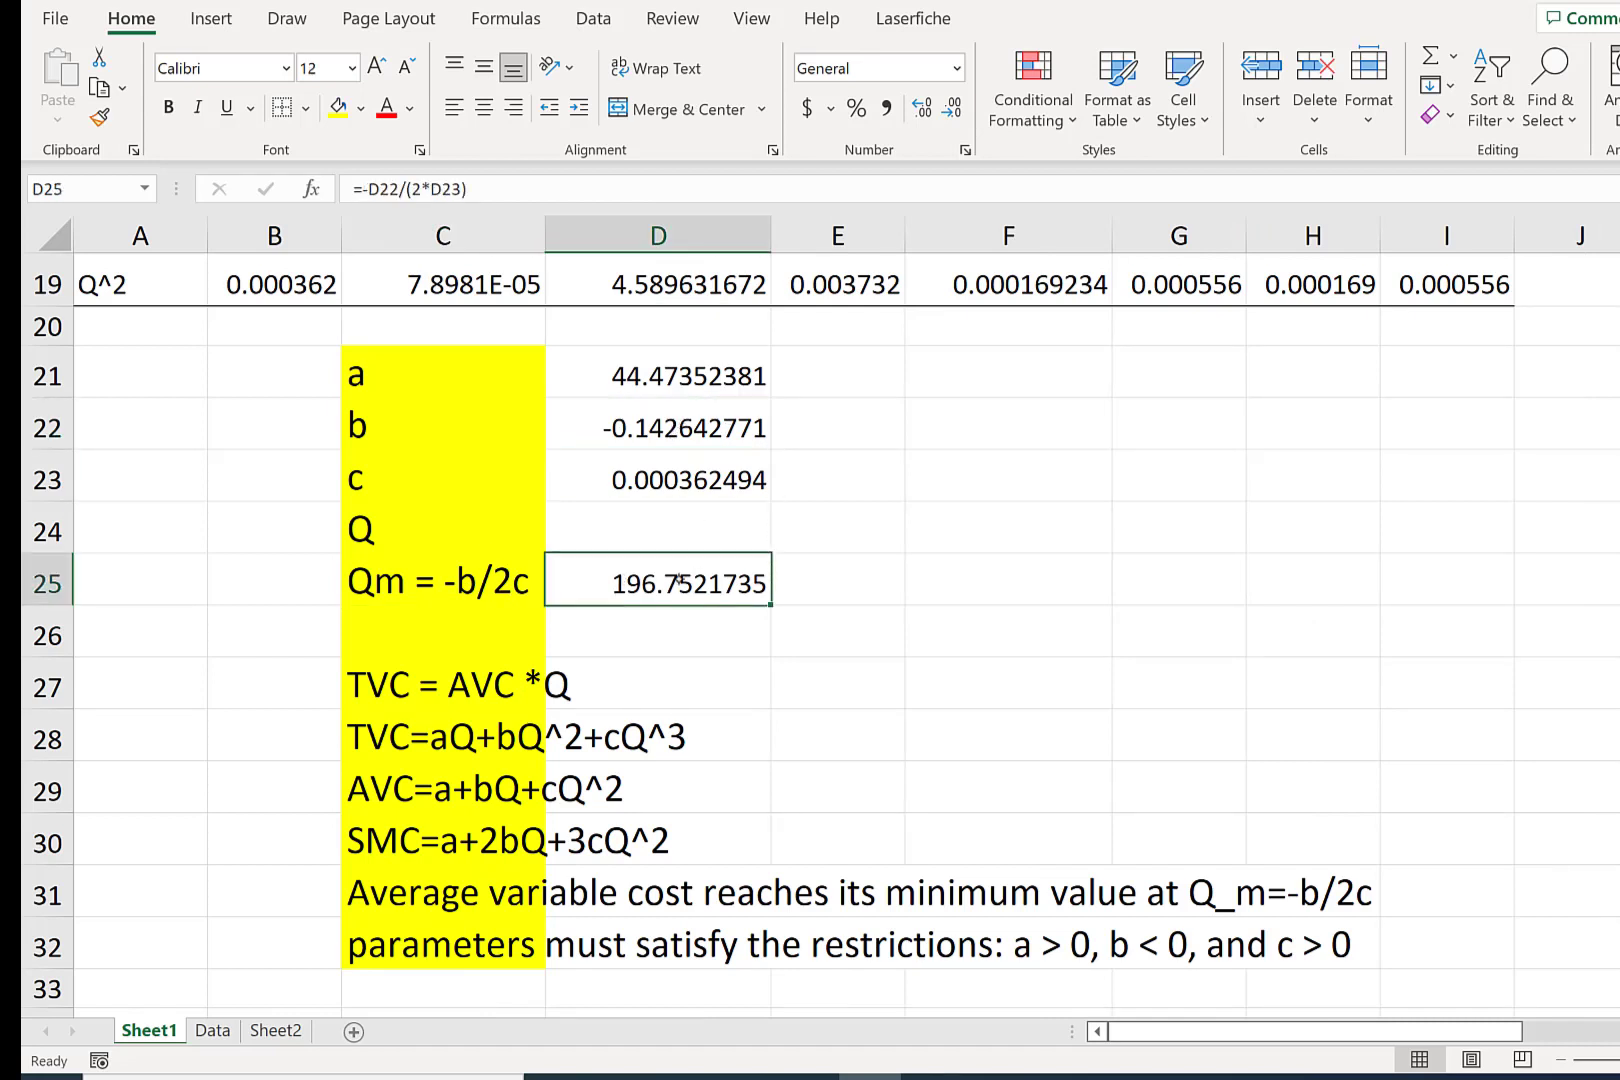
{"action": "left_click", "coordinate": [712, 476]}
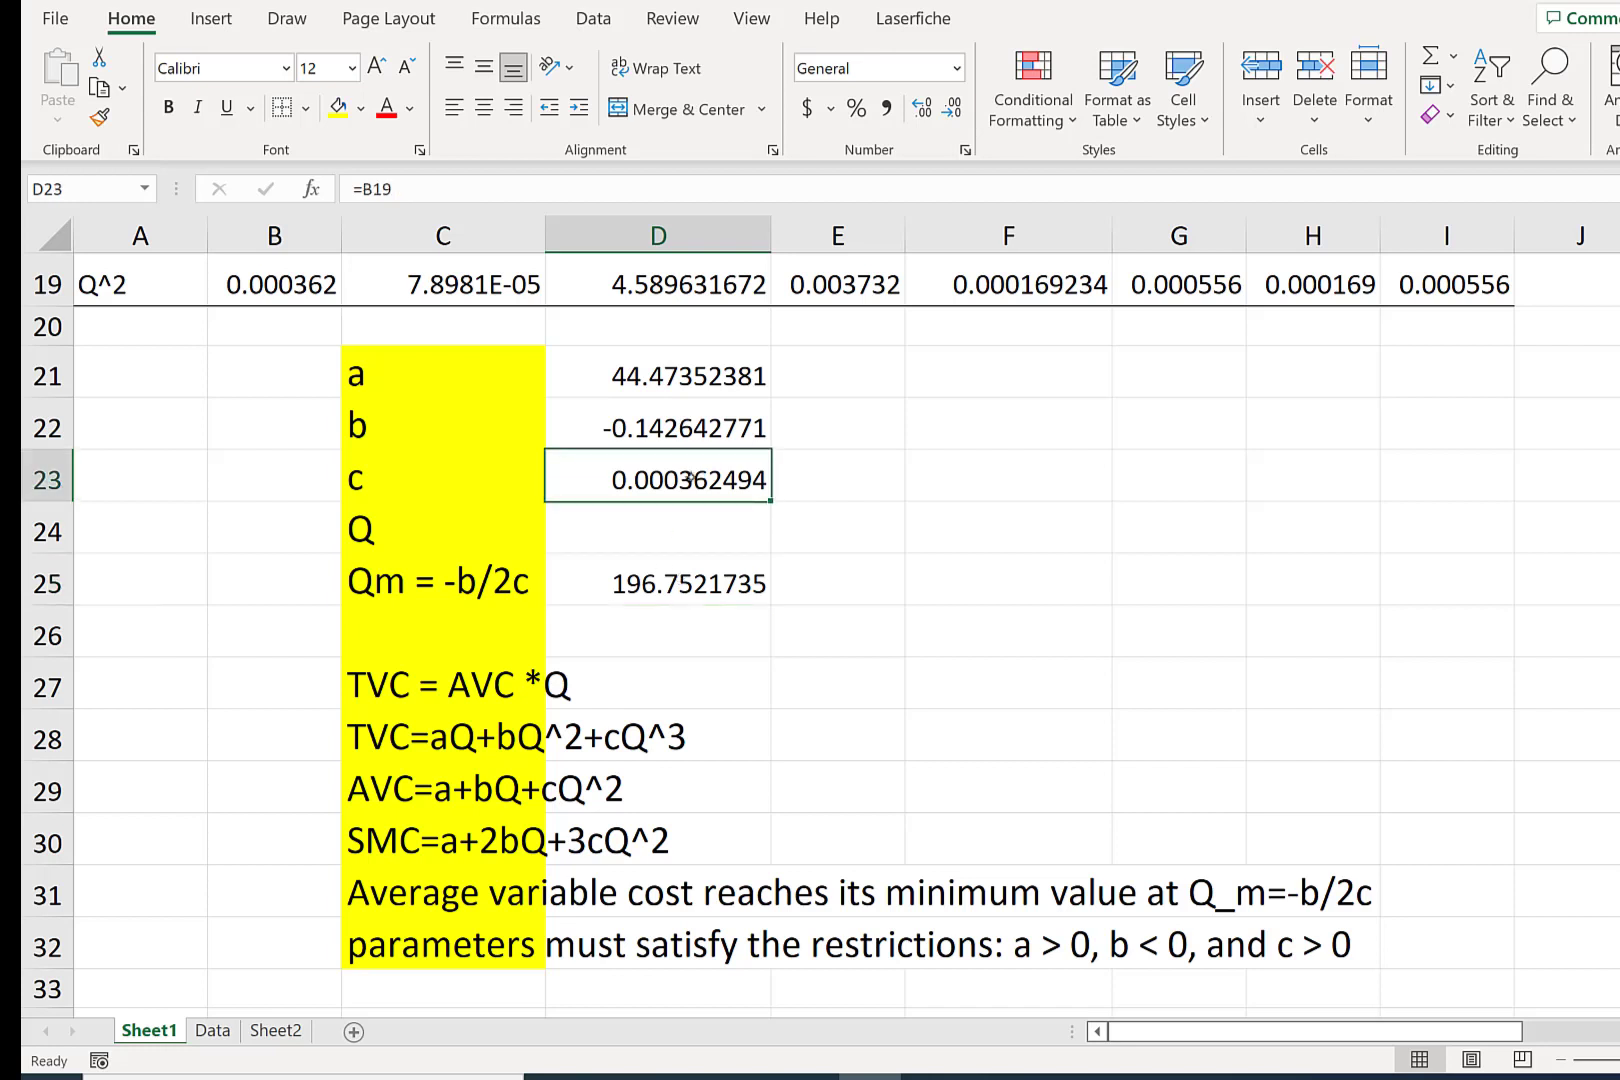
- Color the labels and values of Qm in C25:D25 and of a, b and c in C21:D23 red
{"action": "left_click_drag", "start_coordinate": [450, 592], "coordinate": [690, 585]}
{"action": "left_click", "coordinate": [386, 107]}
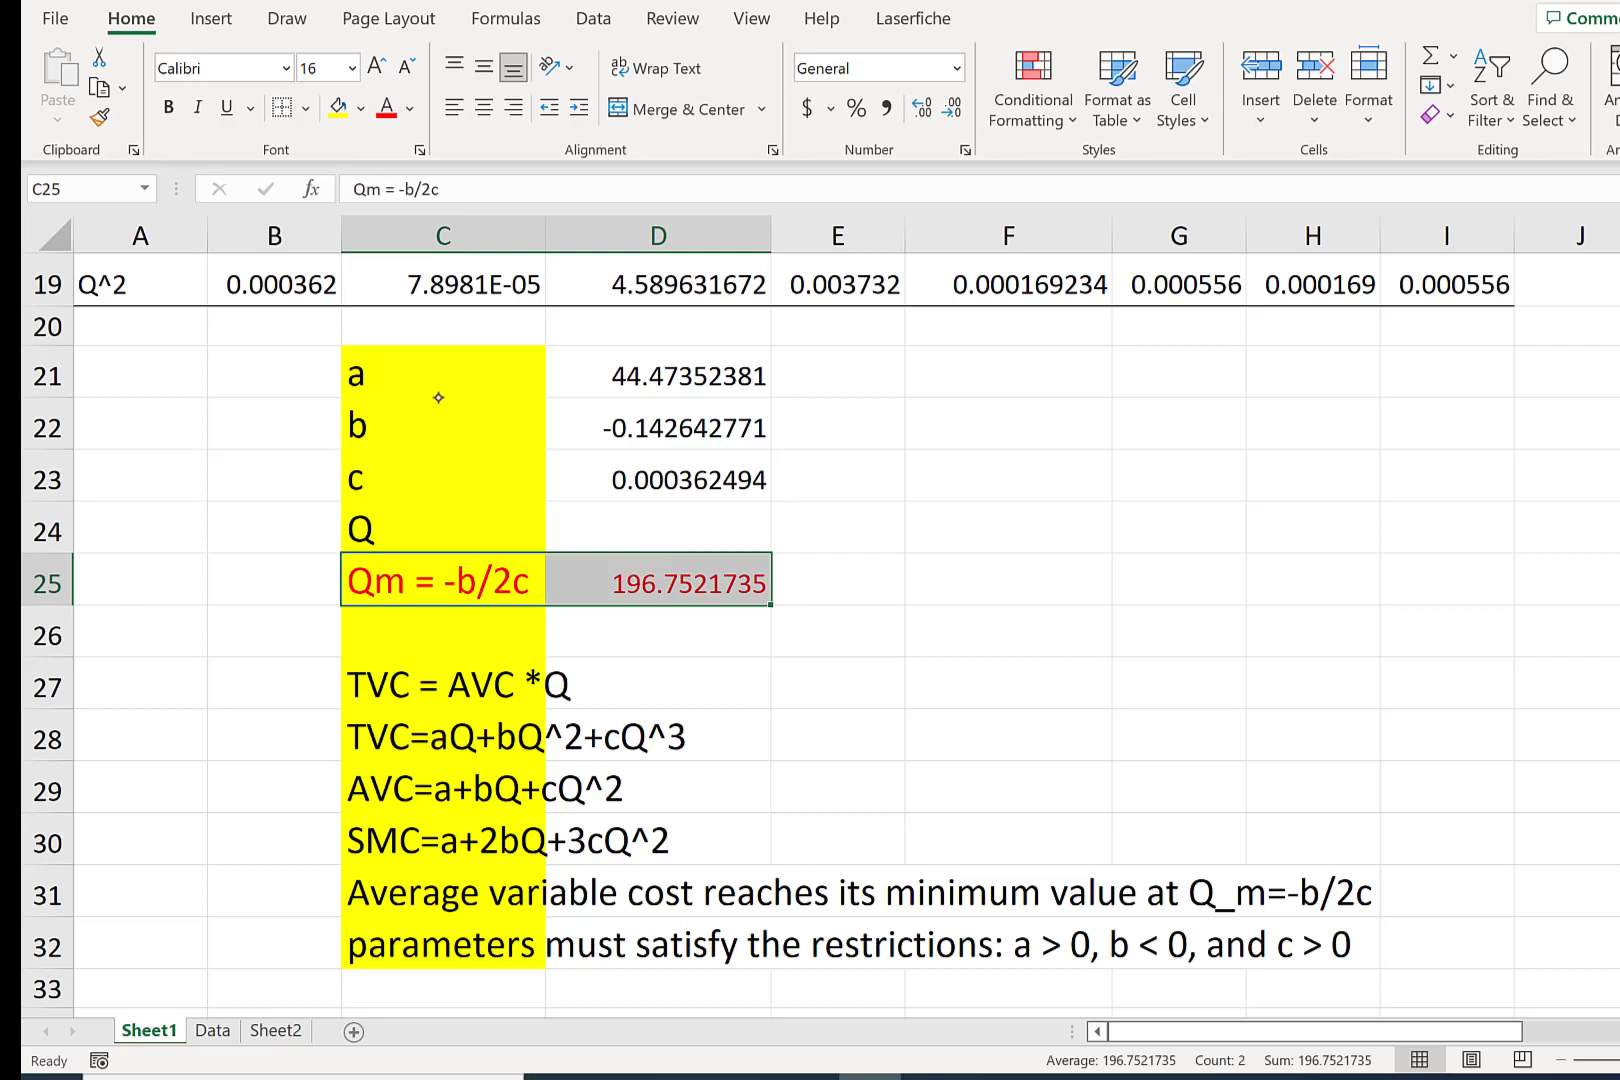
{"action": "left_click_drag", "start_coordinate": [437, 395], "coordinate": [675, 488]}
{"action": "left_click", "coordinate": [386, 107]}
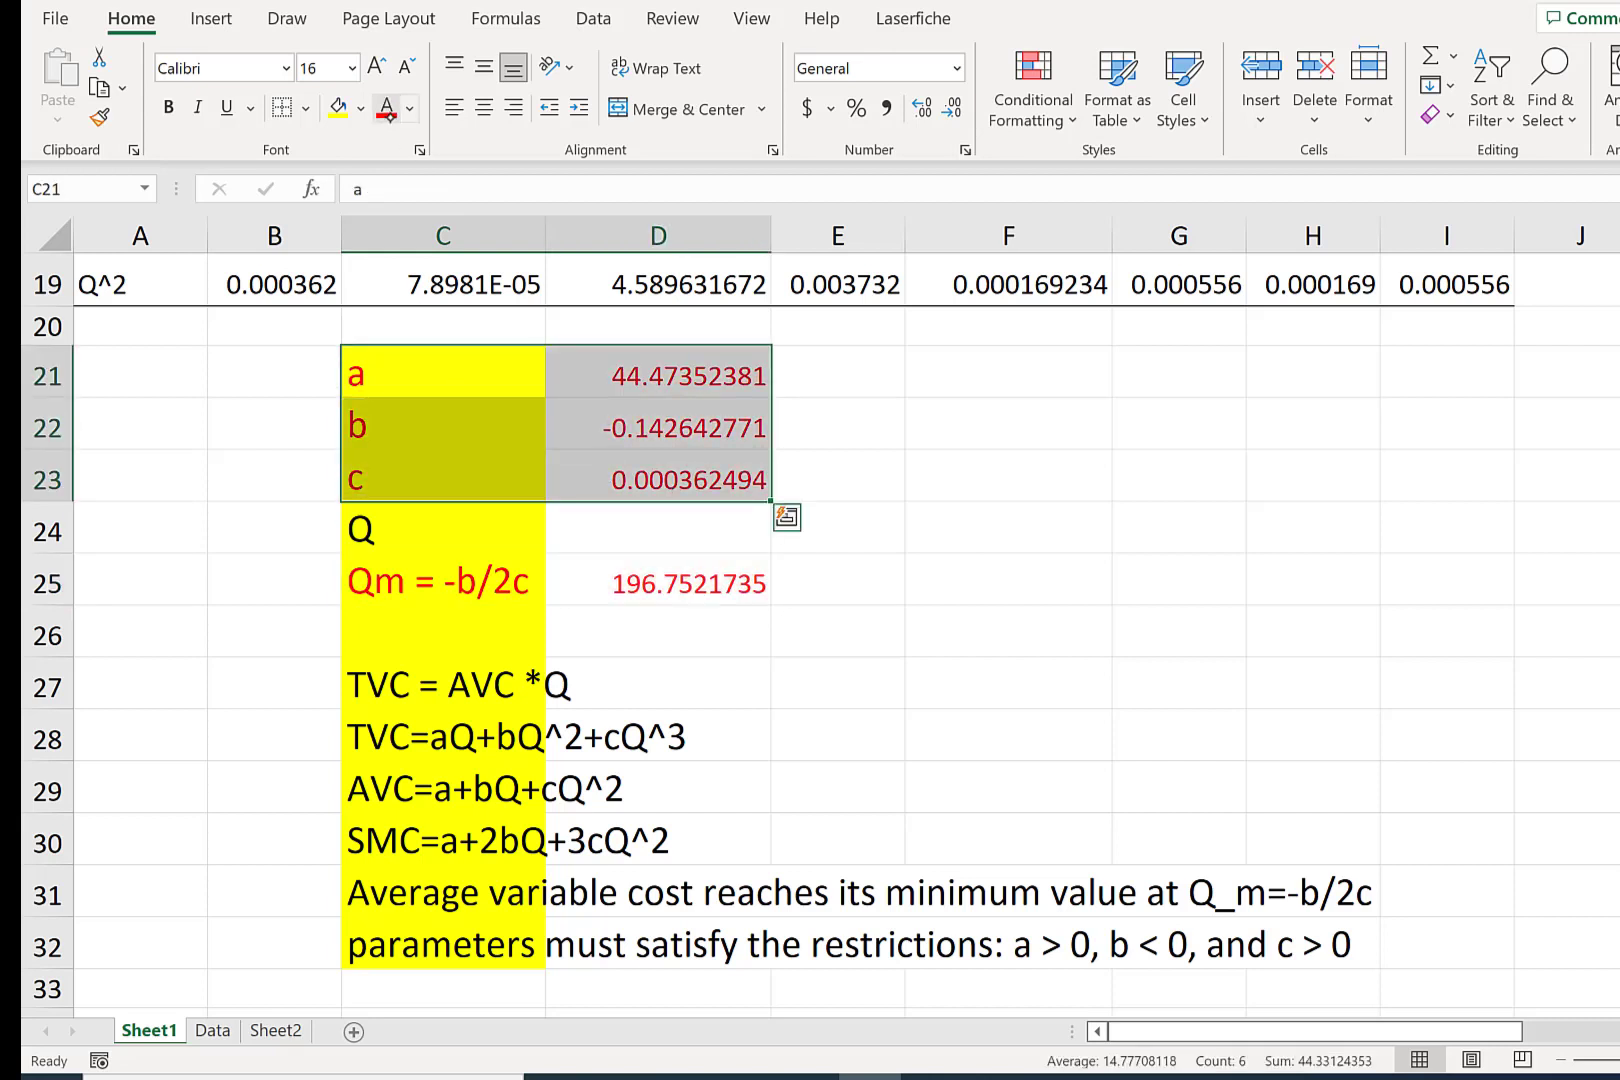
{"action": "left_click", "coordinate": [600, 520]}
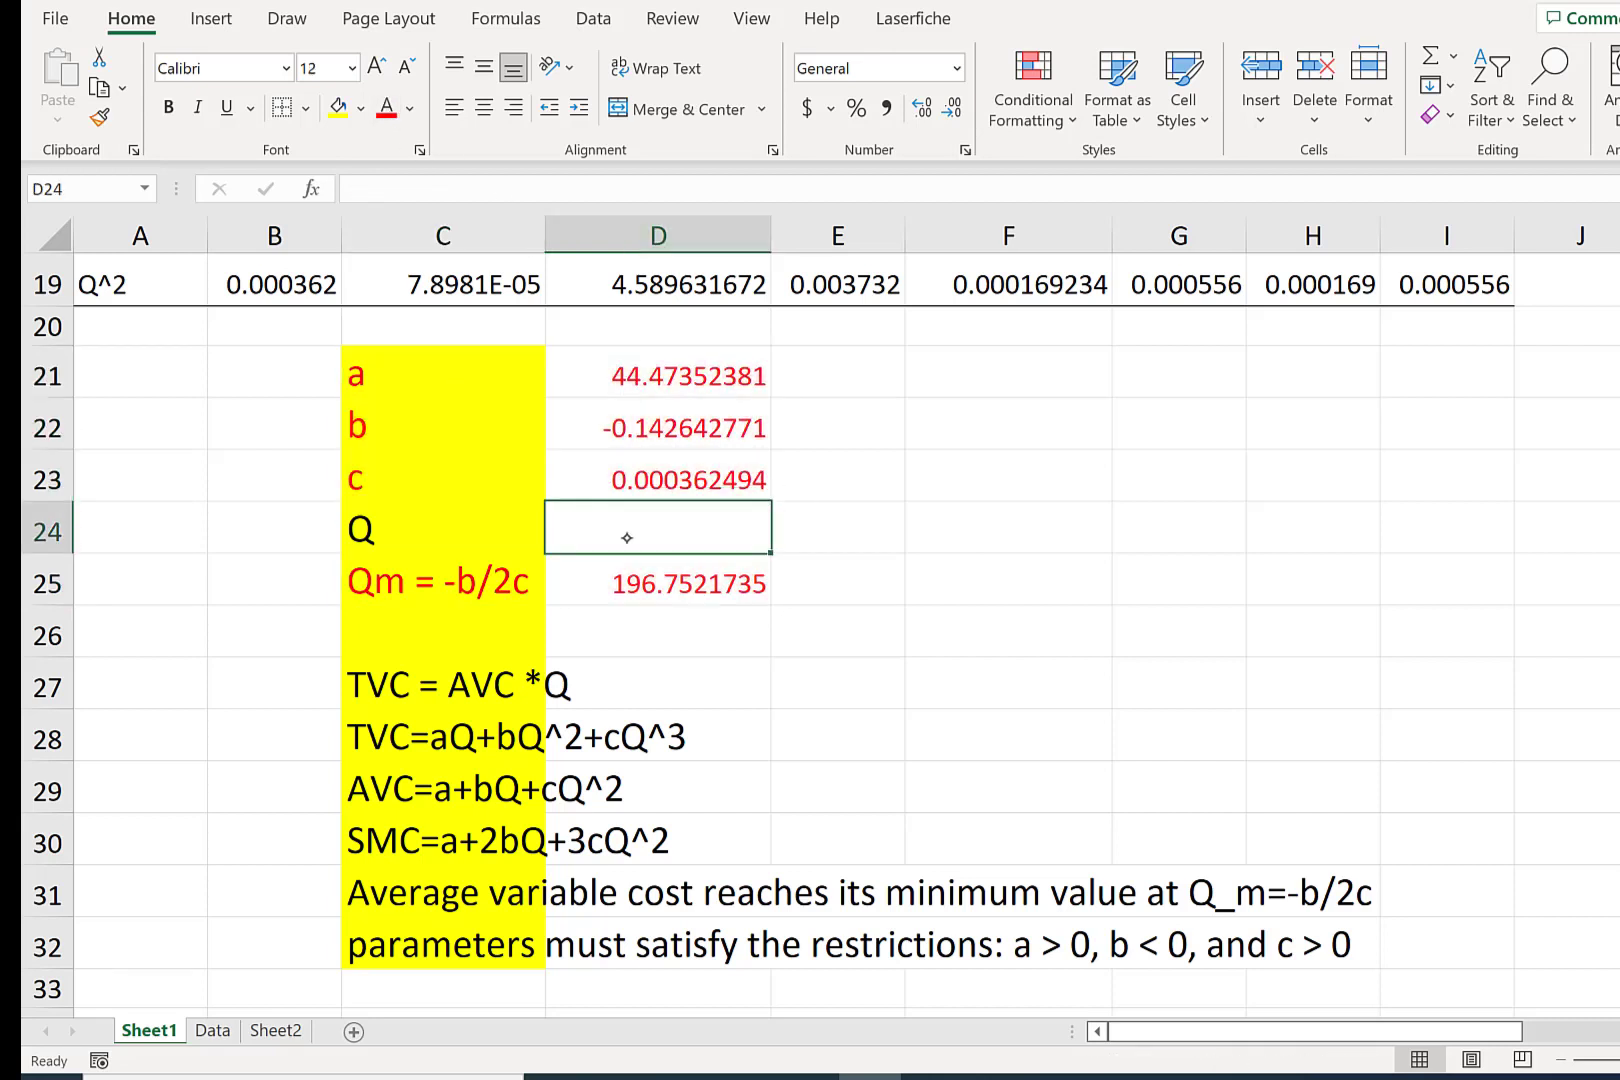
- Start the AVC formula in E29 with an absolute reference to a, =$D$21
{"action": "left_click", "coordinate": [810, 681]}
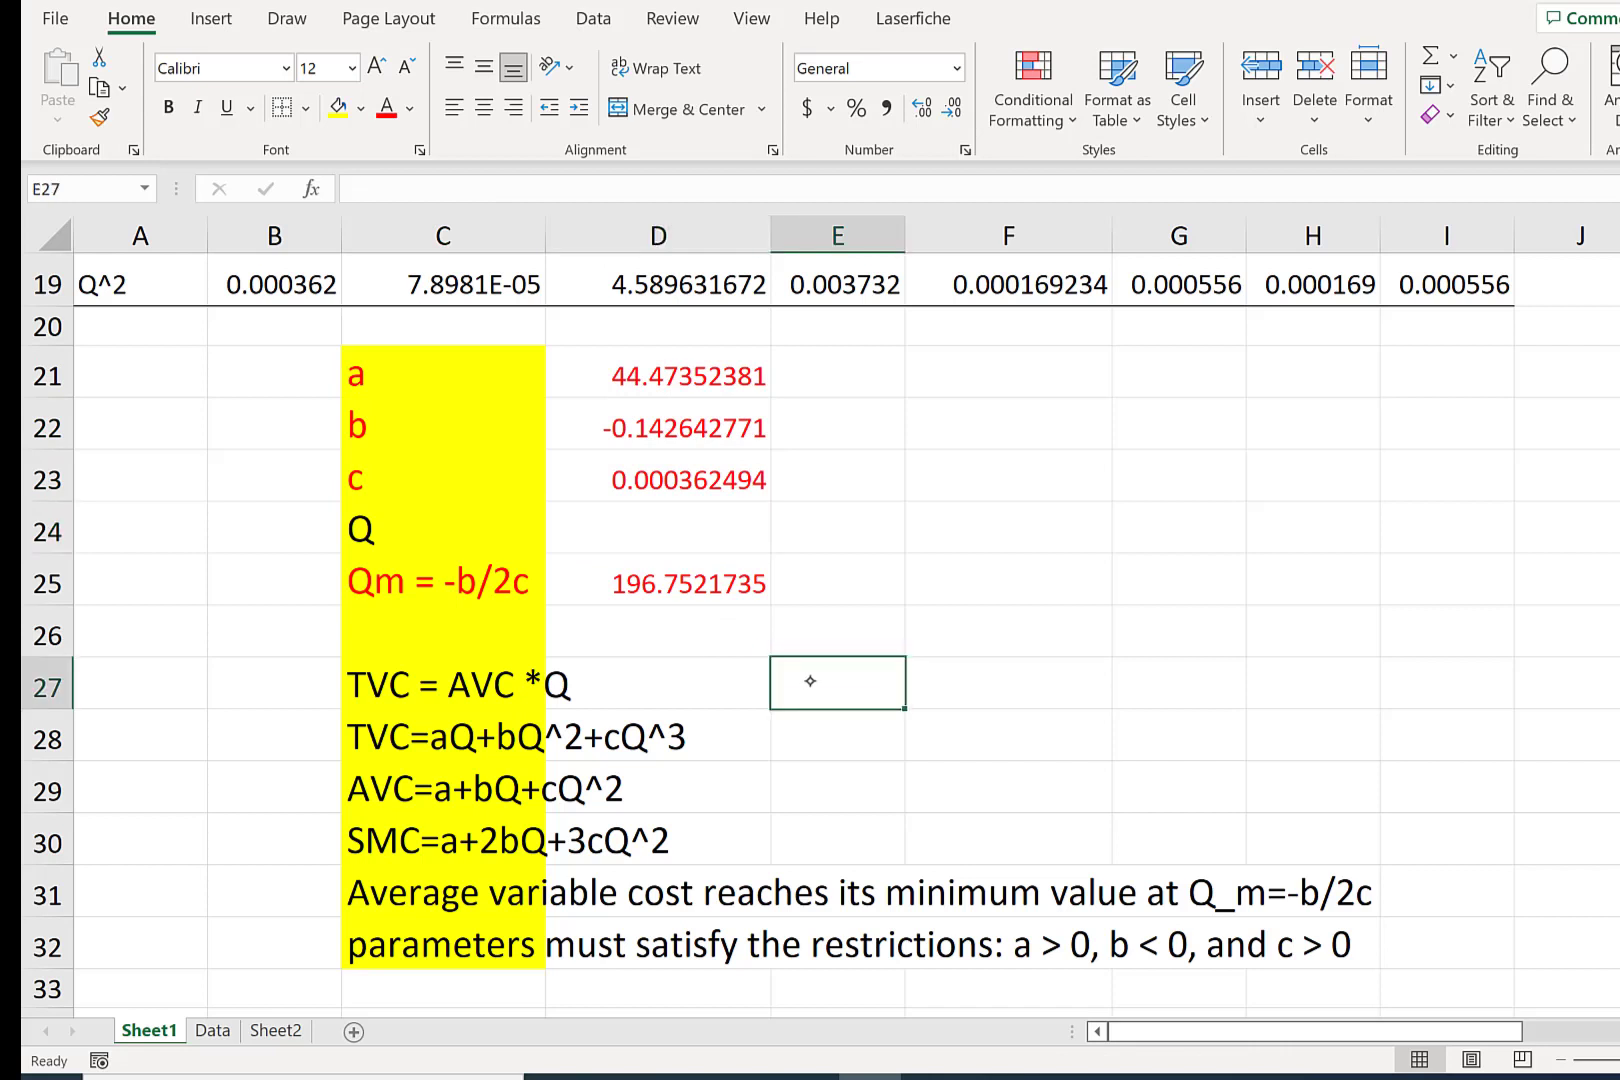
{"action": "left_click", "coordinate": [839, 773]}
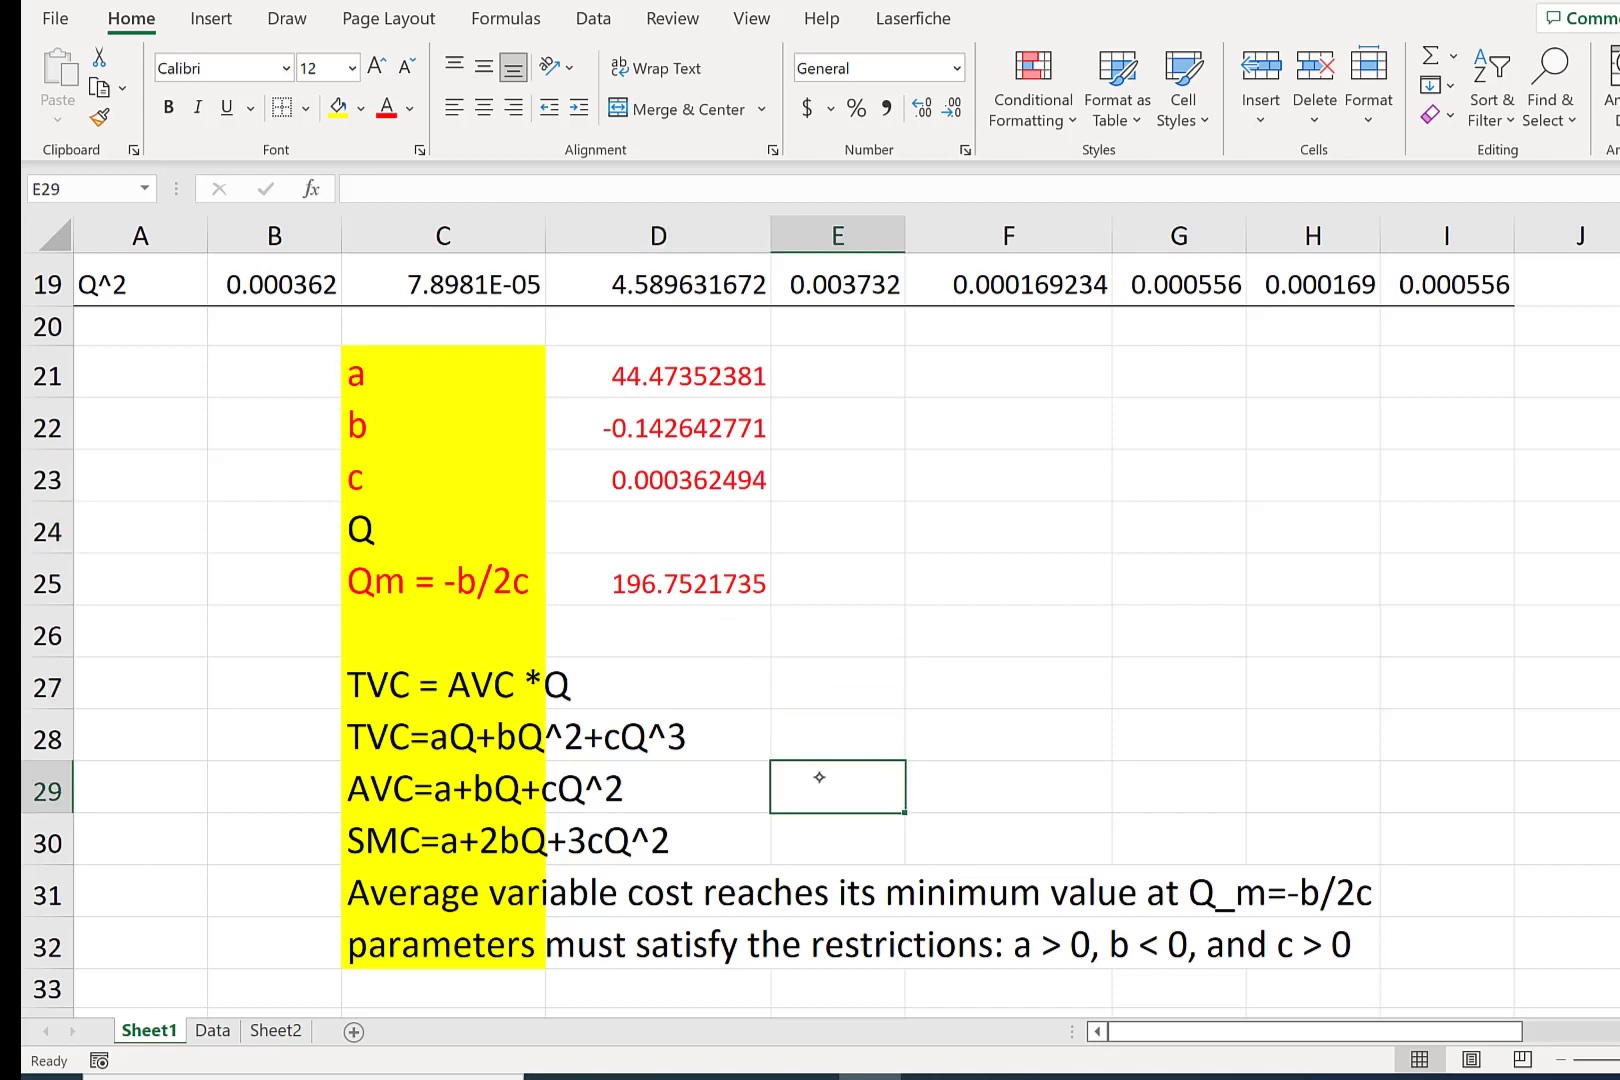
{"action": "type", "text": "="}
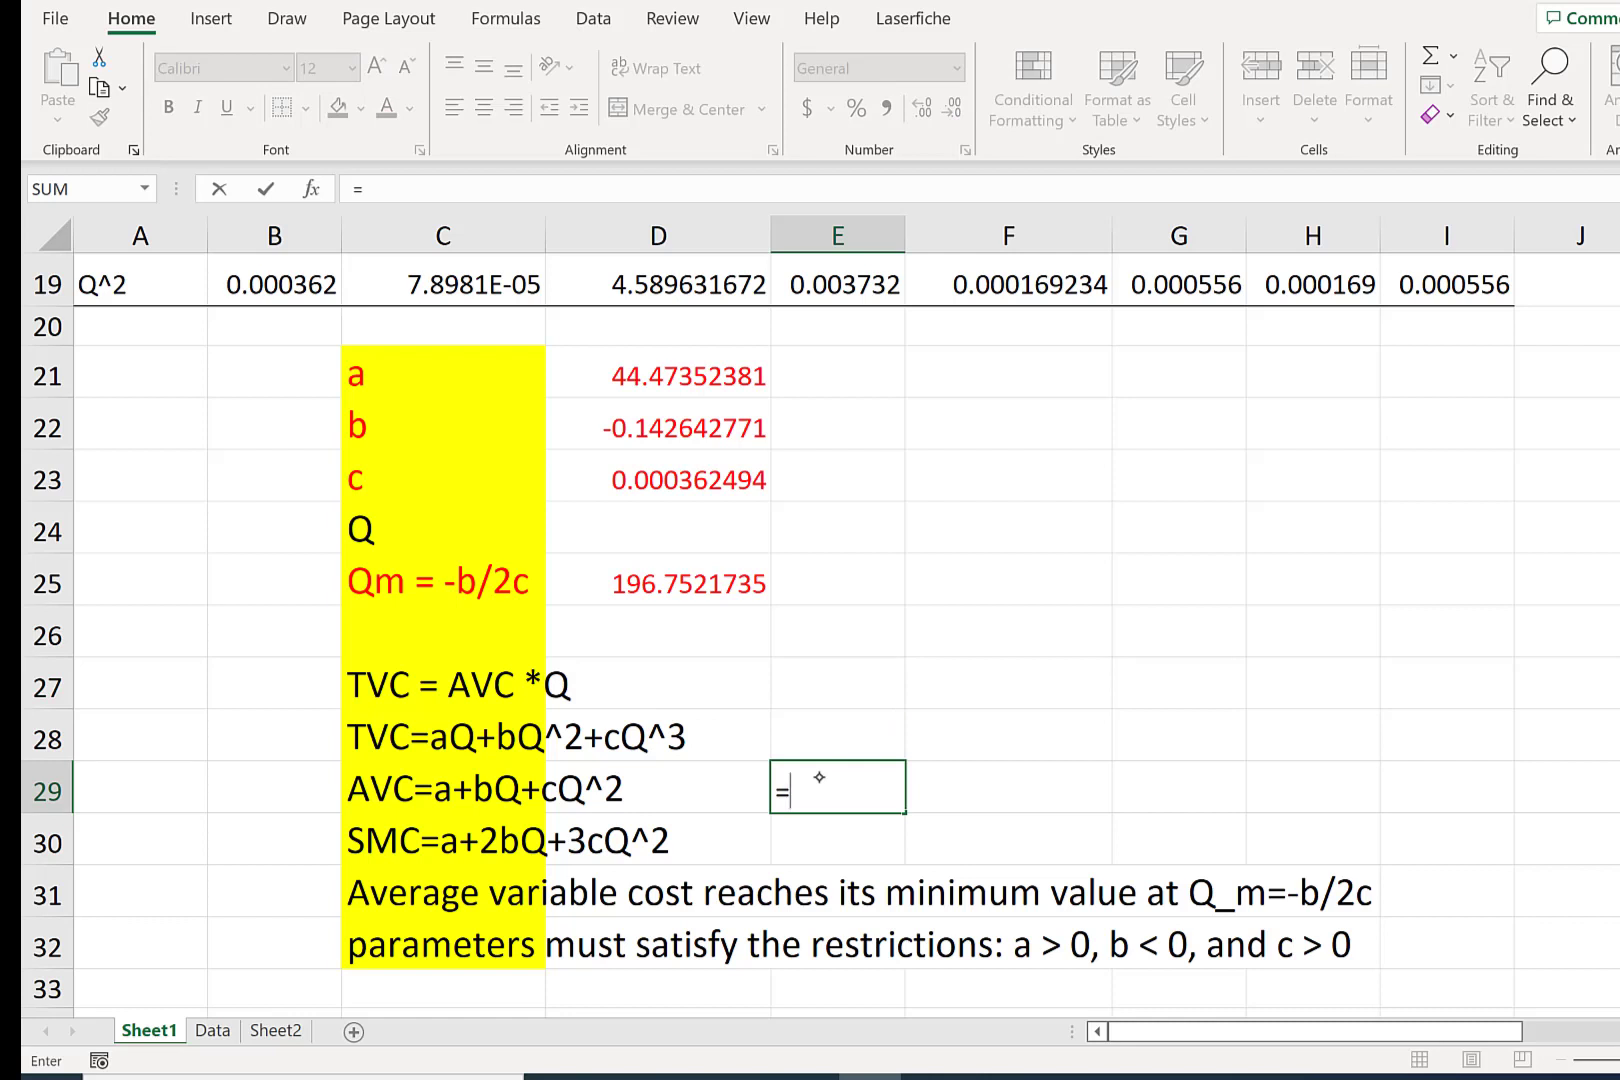
{"action": "left_click", "coordinate": [636, 376]}
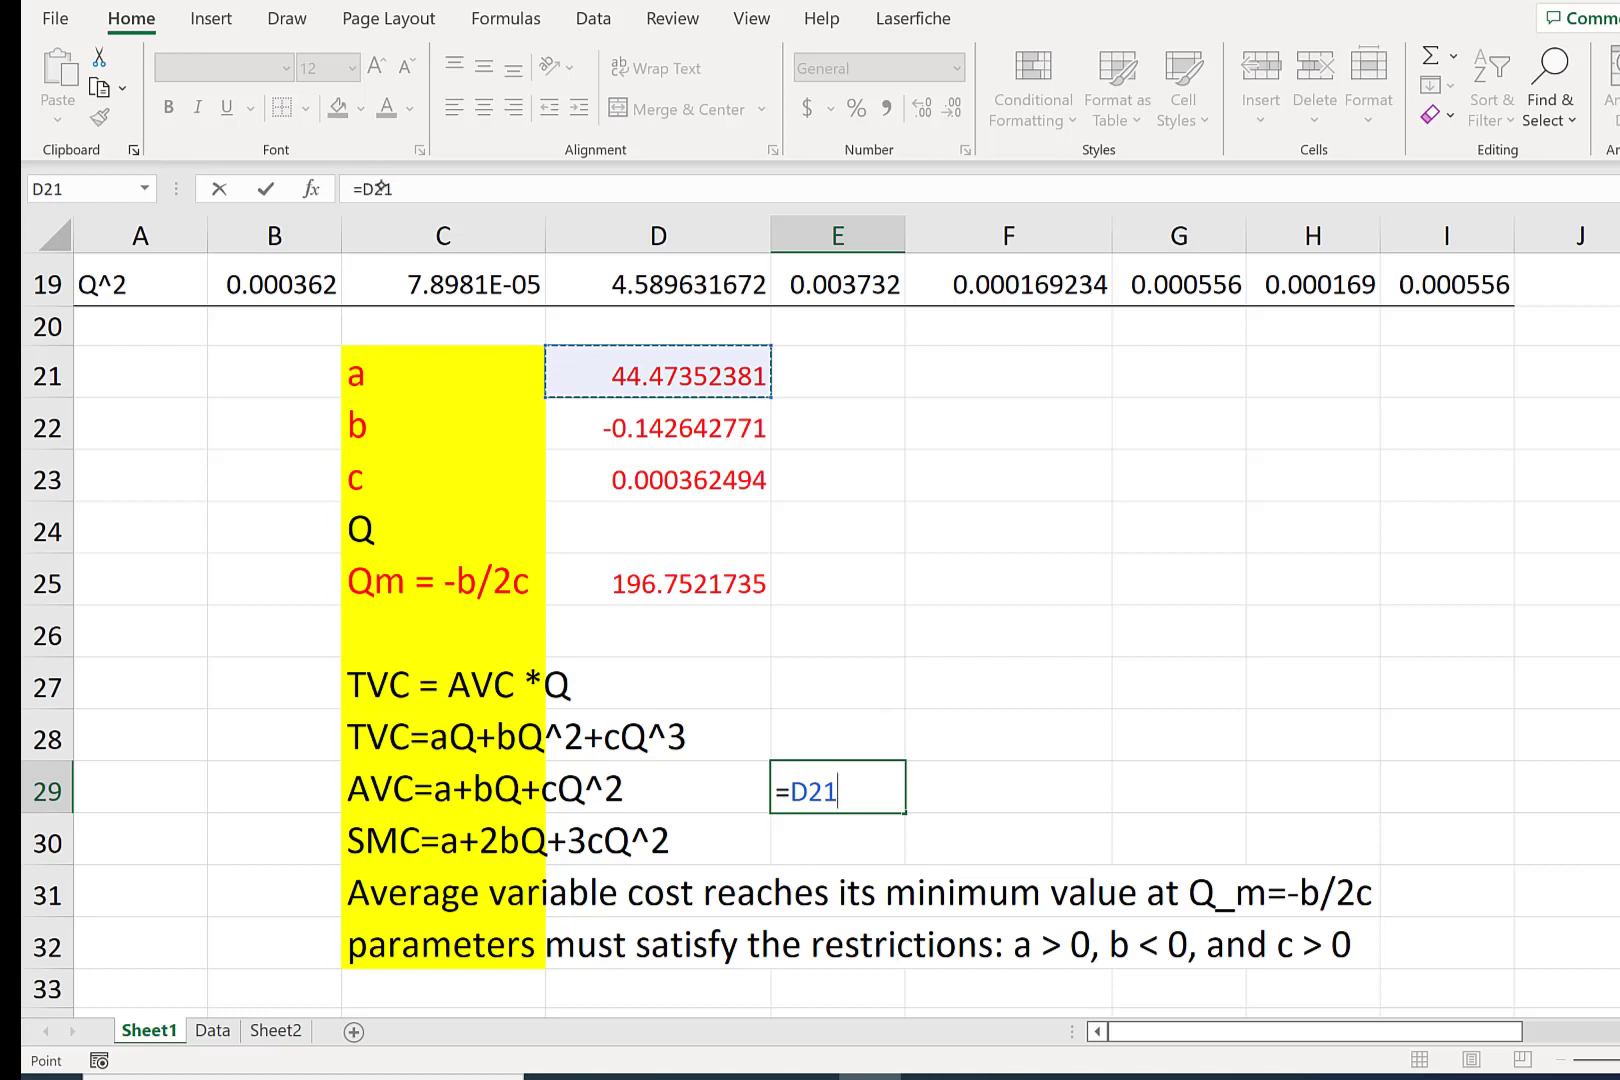
{"action": "left_click", "coordinate": [366, 187]}
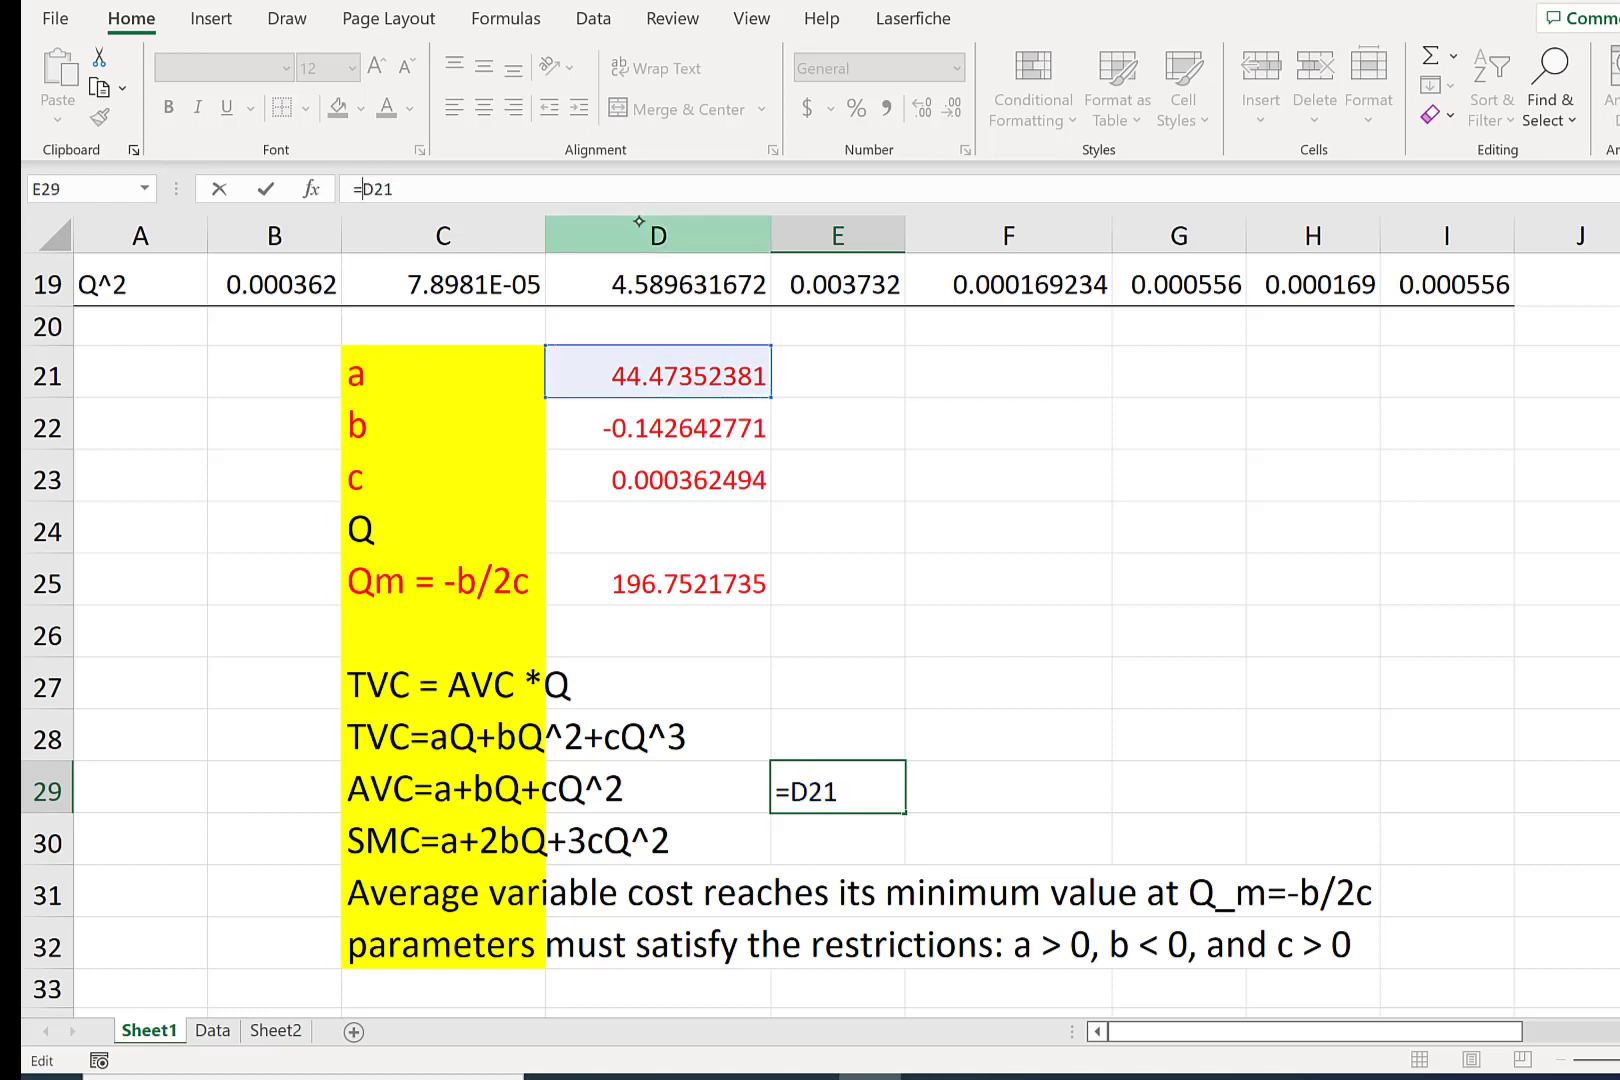
{"action": "type", "text": "$D$21"}
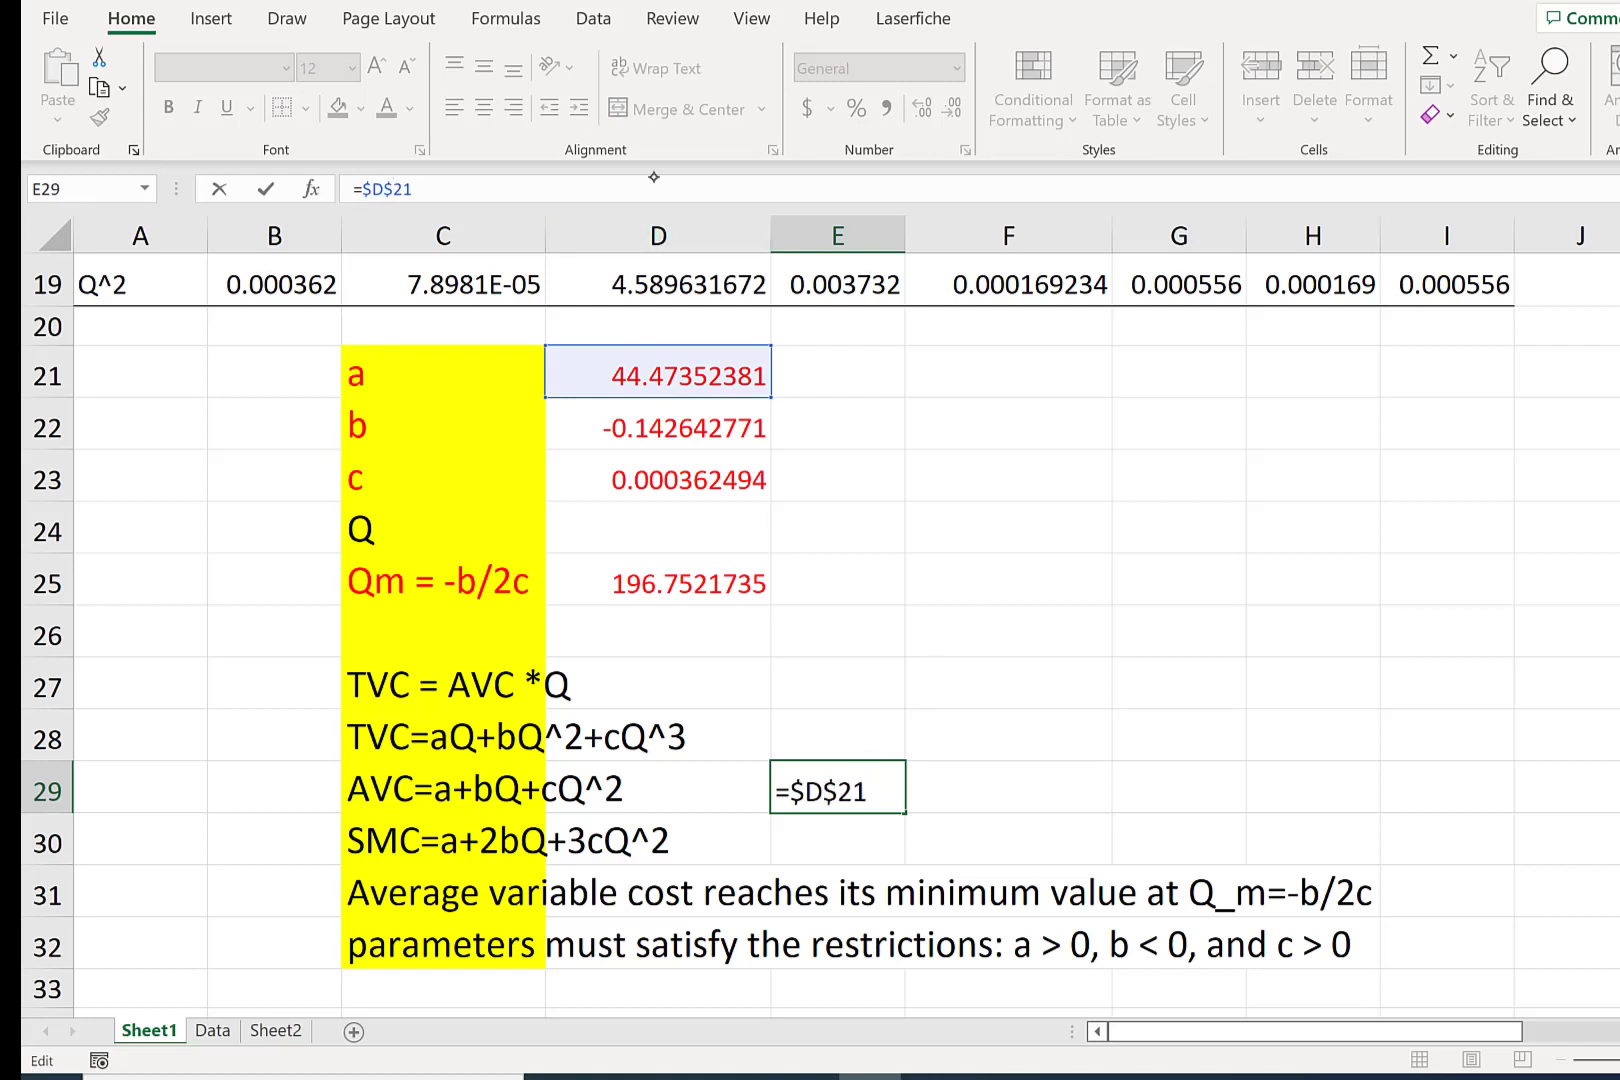
- Add parameter b to the AVC formula in E29 as the absolute reference +$D$22
{"action": "type", "text": "+"}
{"action": "left_click", "coordinate": [667, 428]}
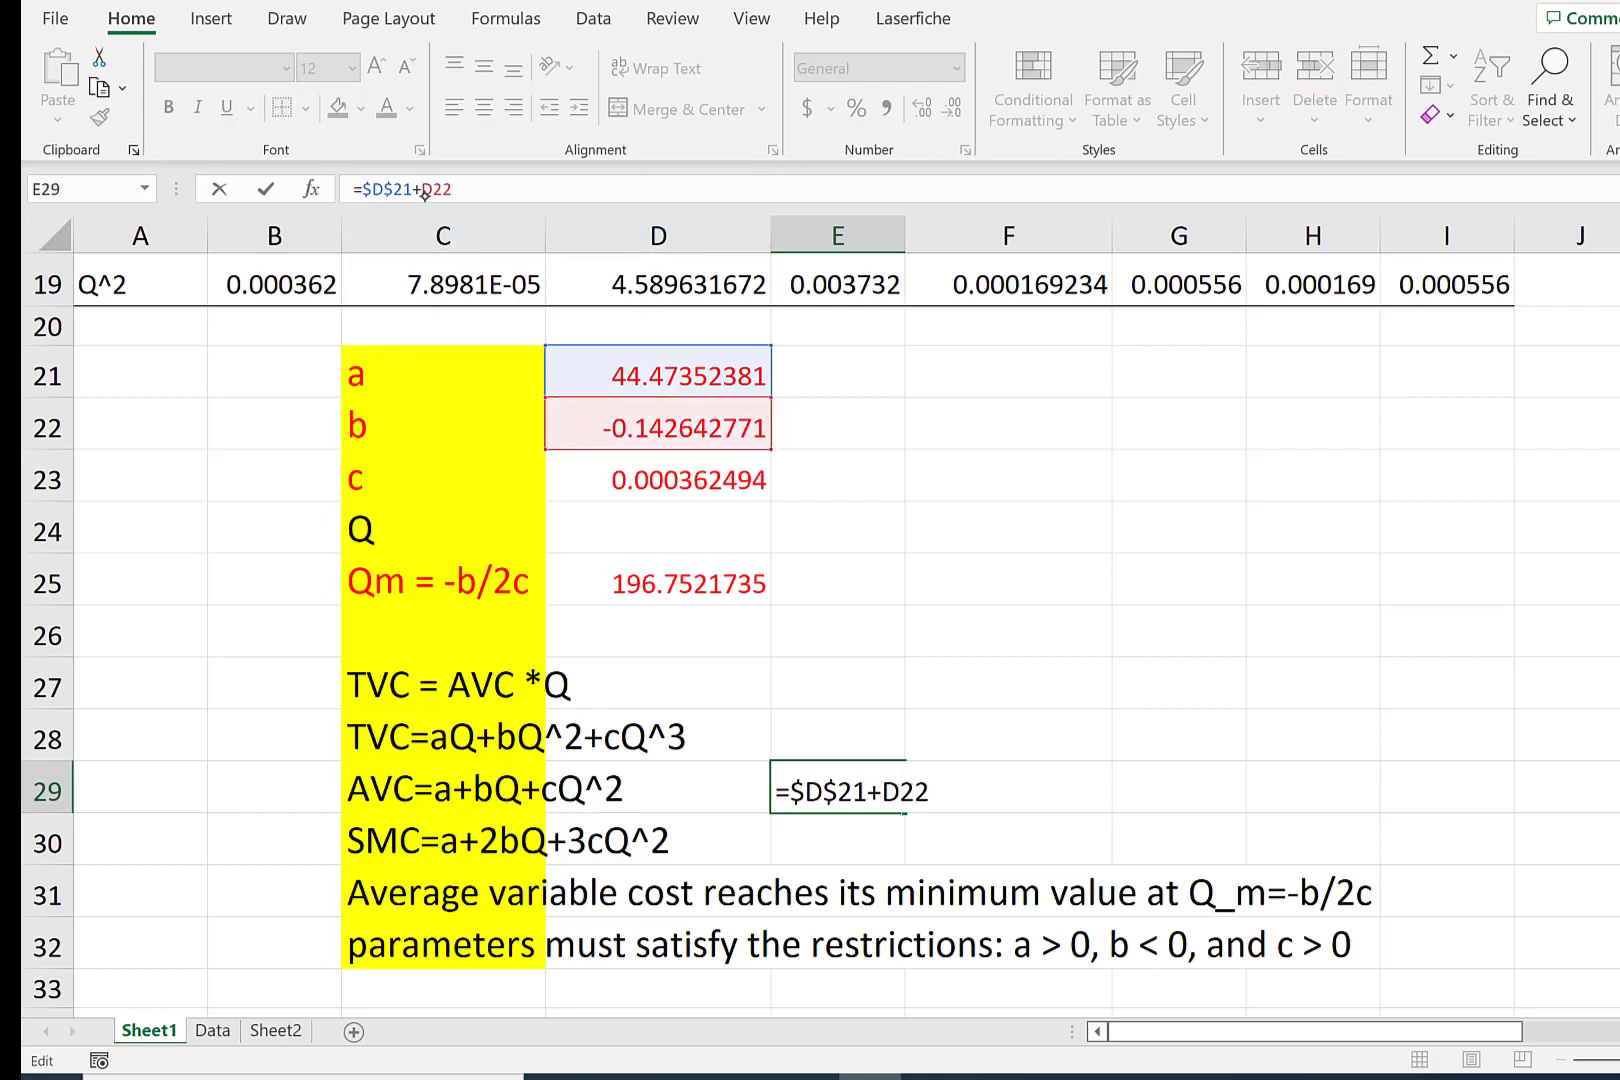
{"action": "type", "text": "$"}
{"action": "key", "text": "Right"}
{"action": "type", "text": "$21"}
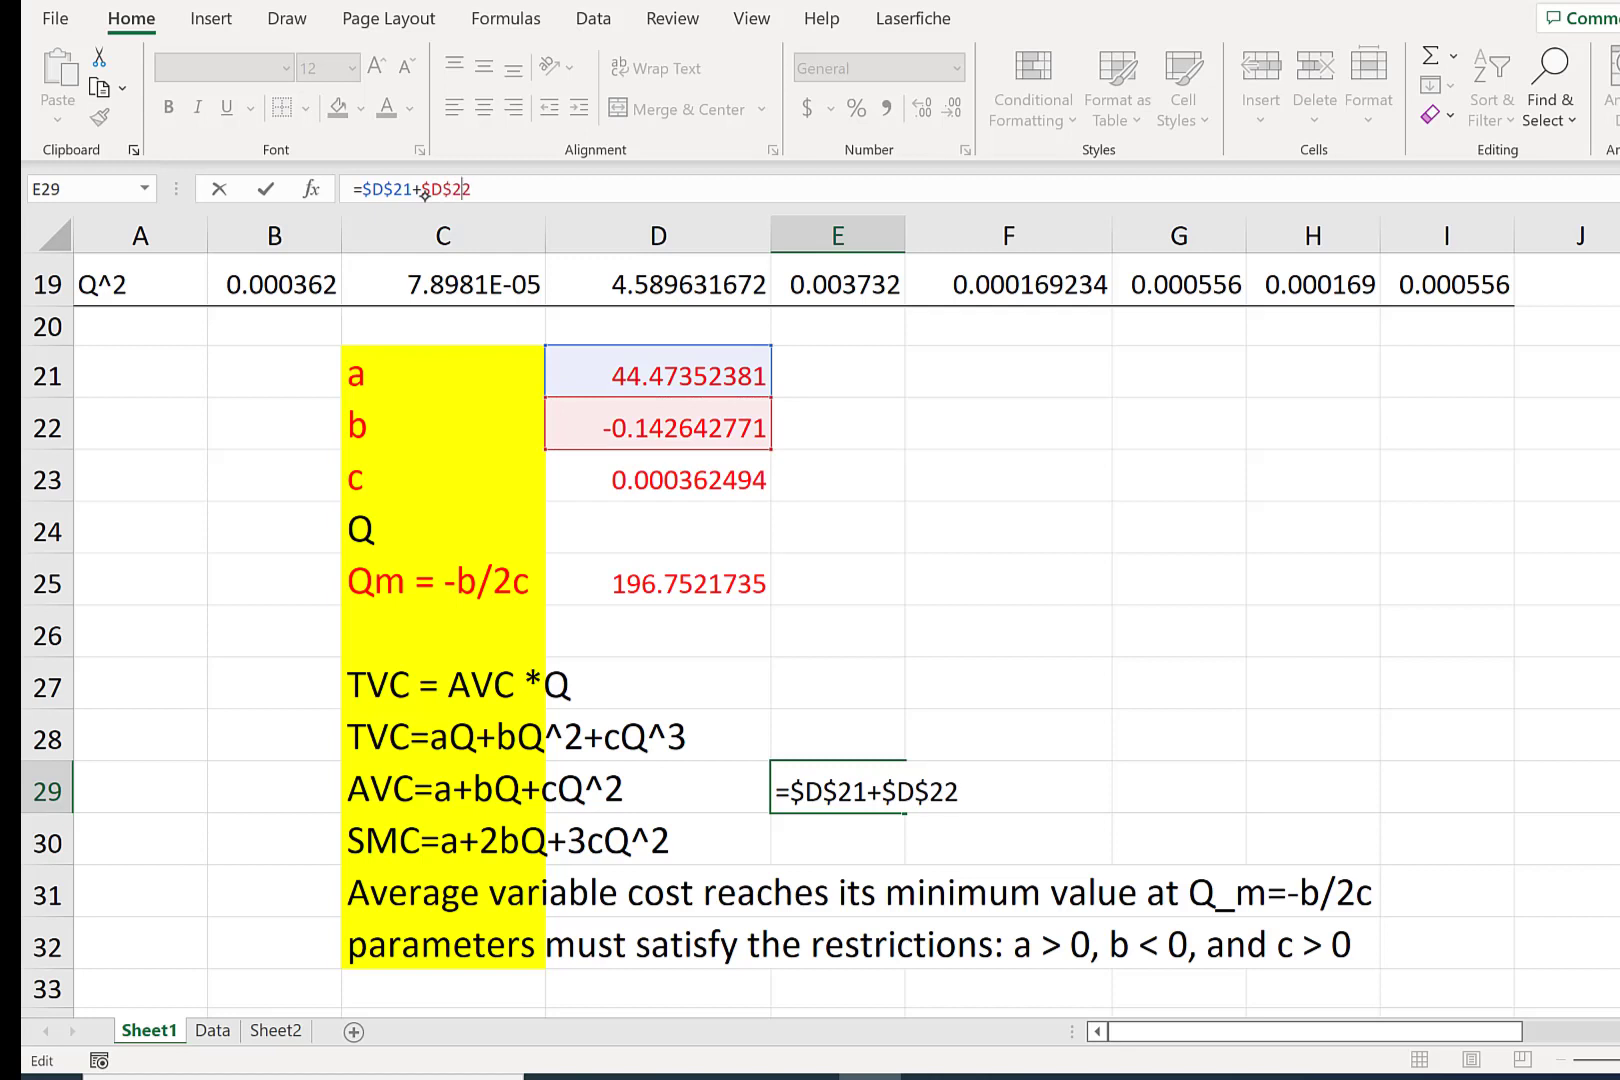
- Multiply b by Q in the AVC formula with the absolute reference *$D$24
{"action": "type", "text": "+"}
{"action": "key", "text": "BackSpace"}
{"action": "type", "text": "*"}
{"action": "left_click", "coordinate": [714, 532]}
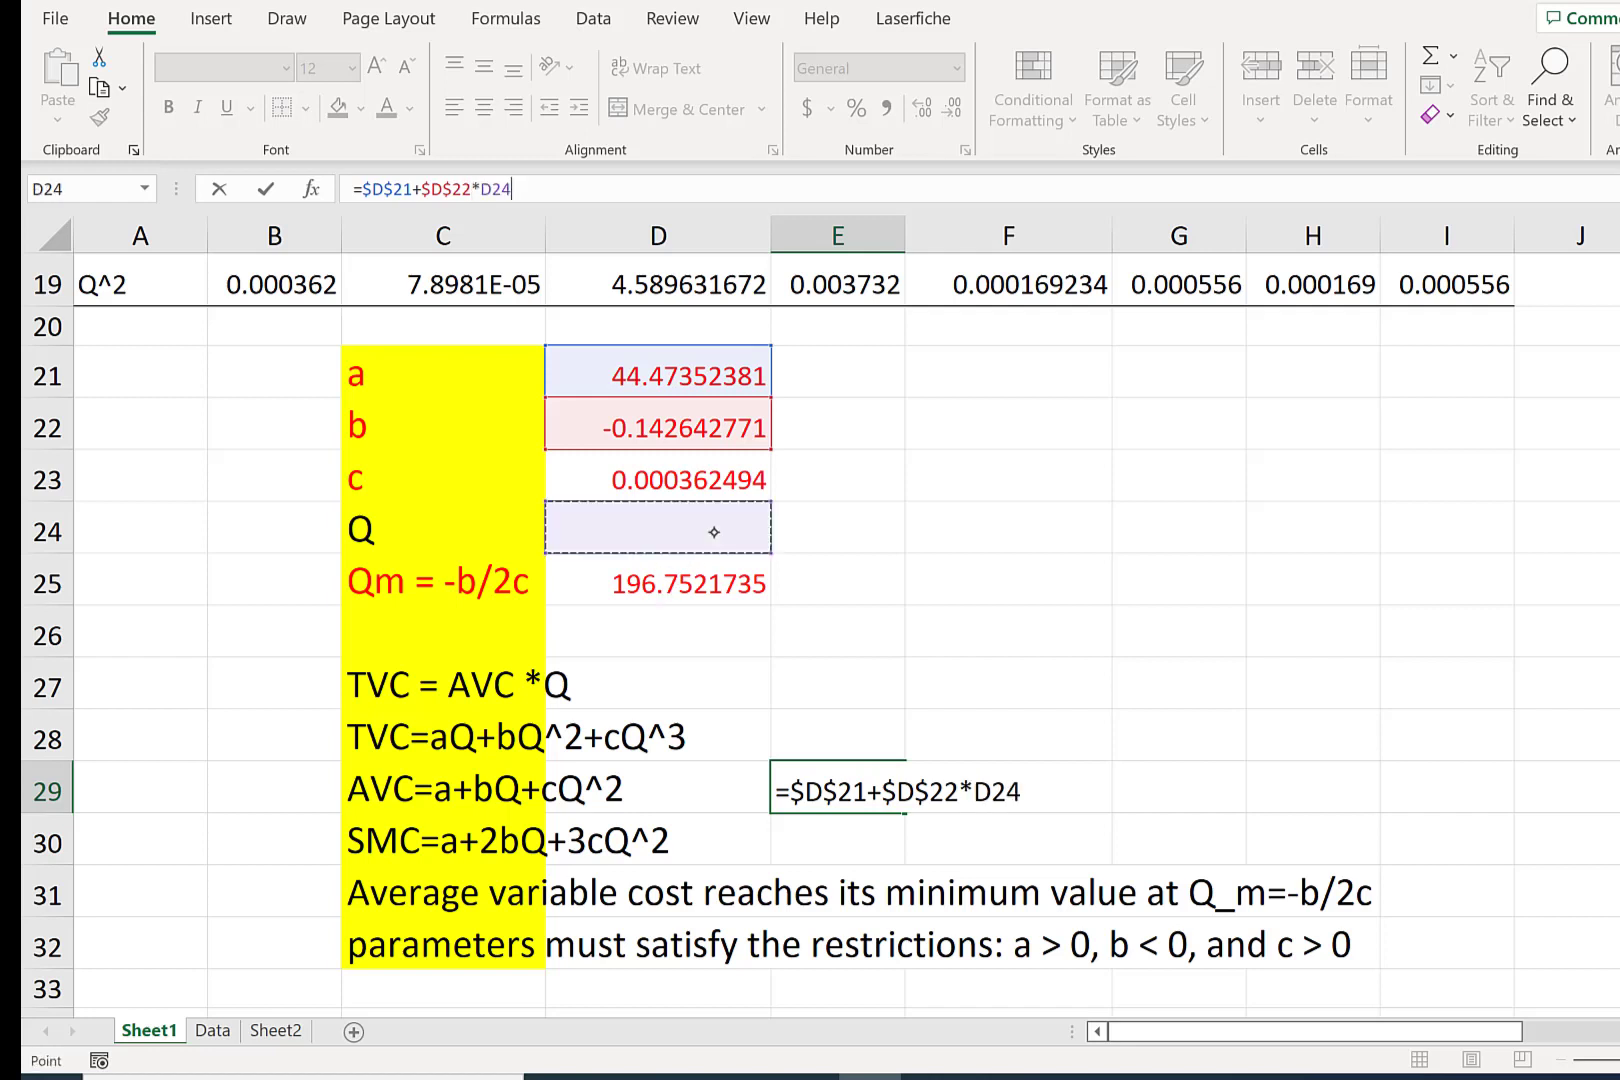
{"action": "left_click", "coordinate": [975, 790]}
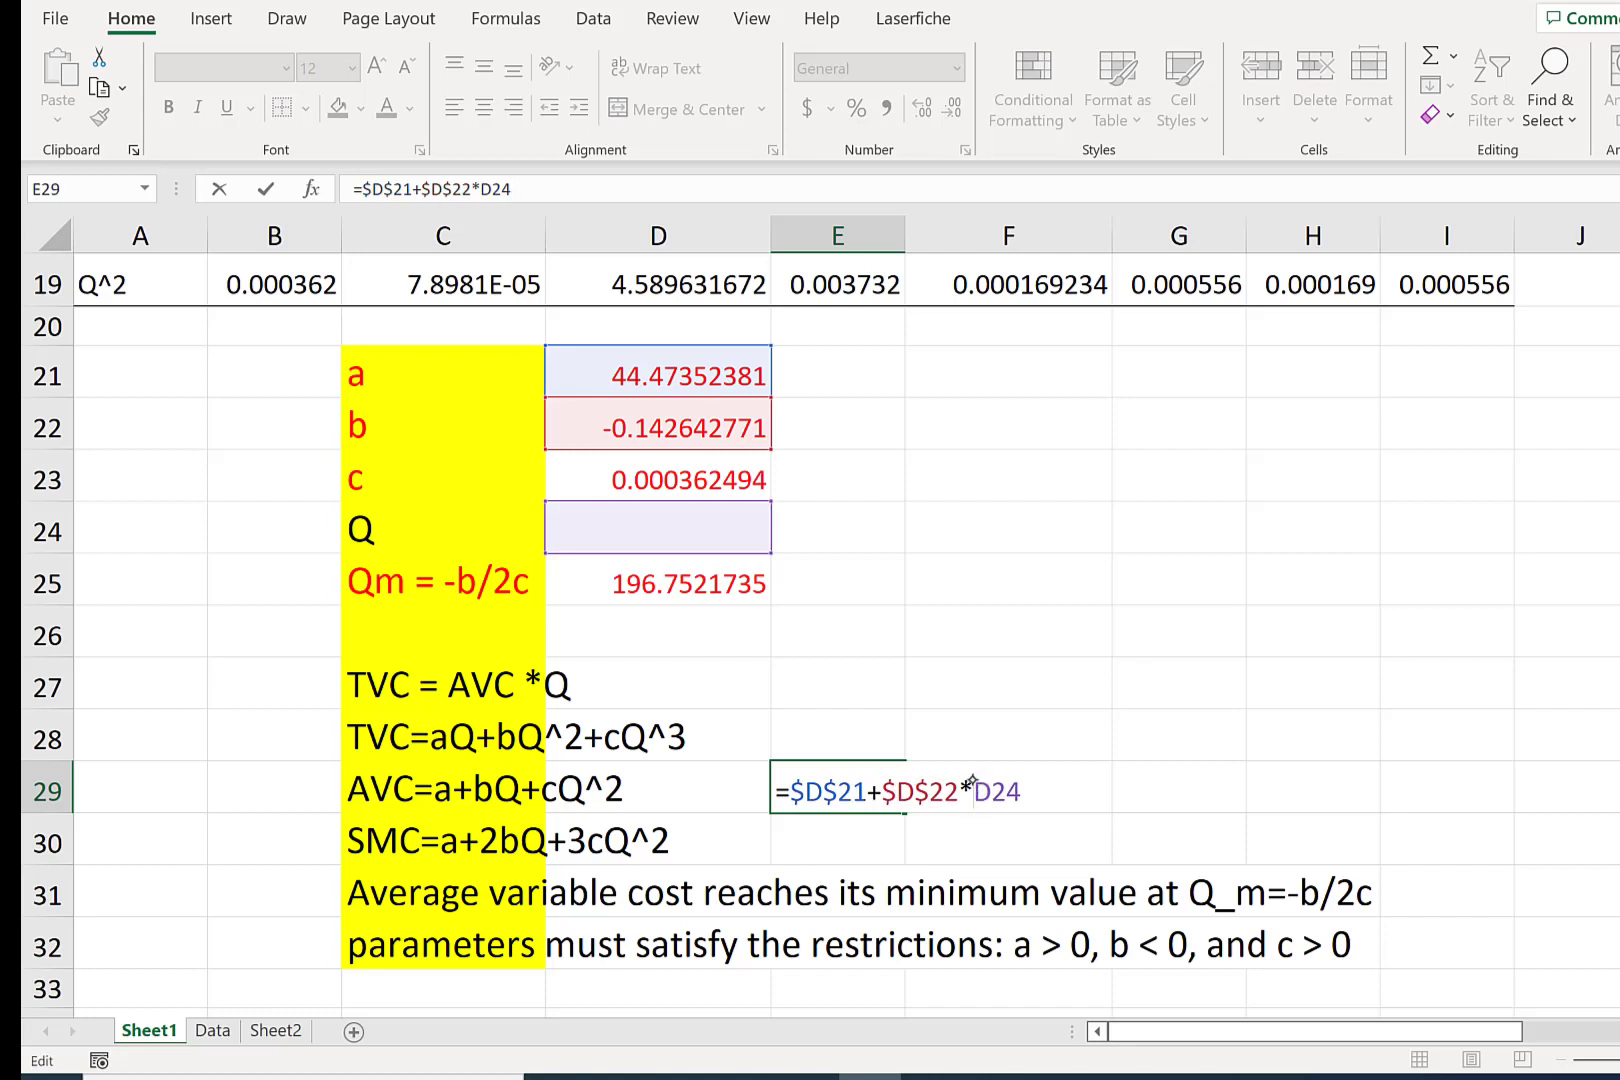
{"action": "type", "text": "$"}
{"action": "key", "text": "Right"}
{"action": "type", "text": "$"}
{"action": "key", "text": "Right"}
{"action": "key", "text": "Right"}
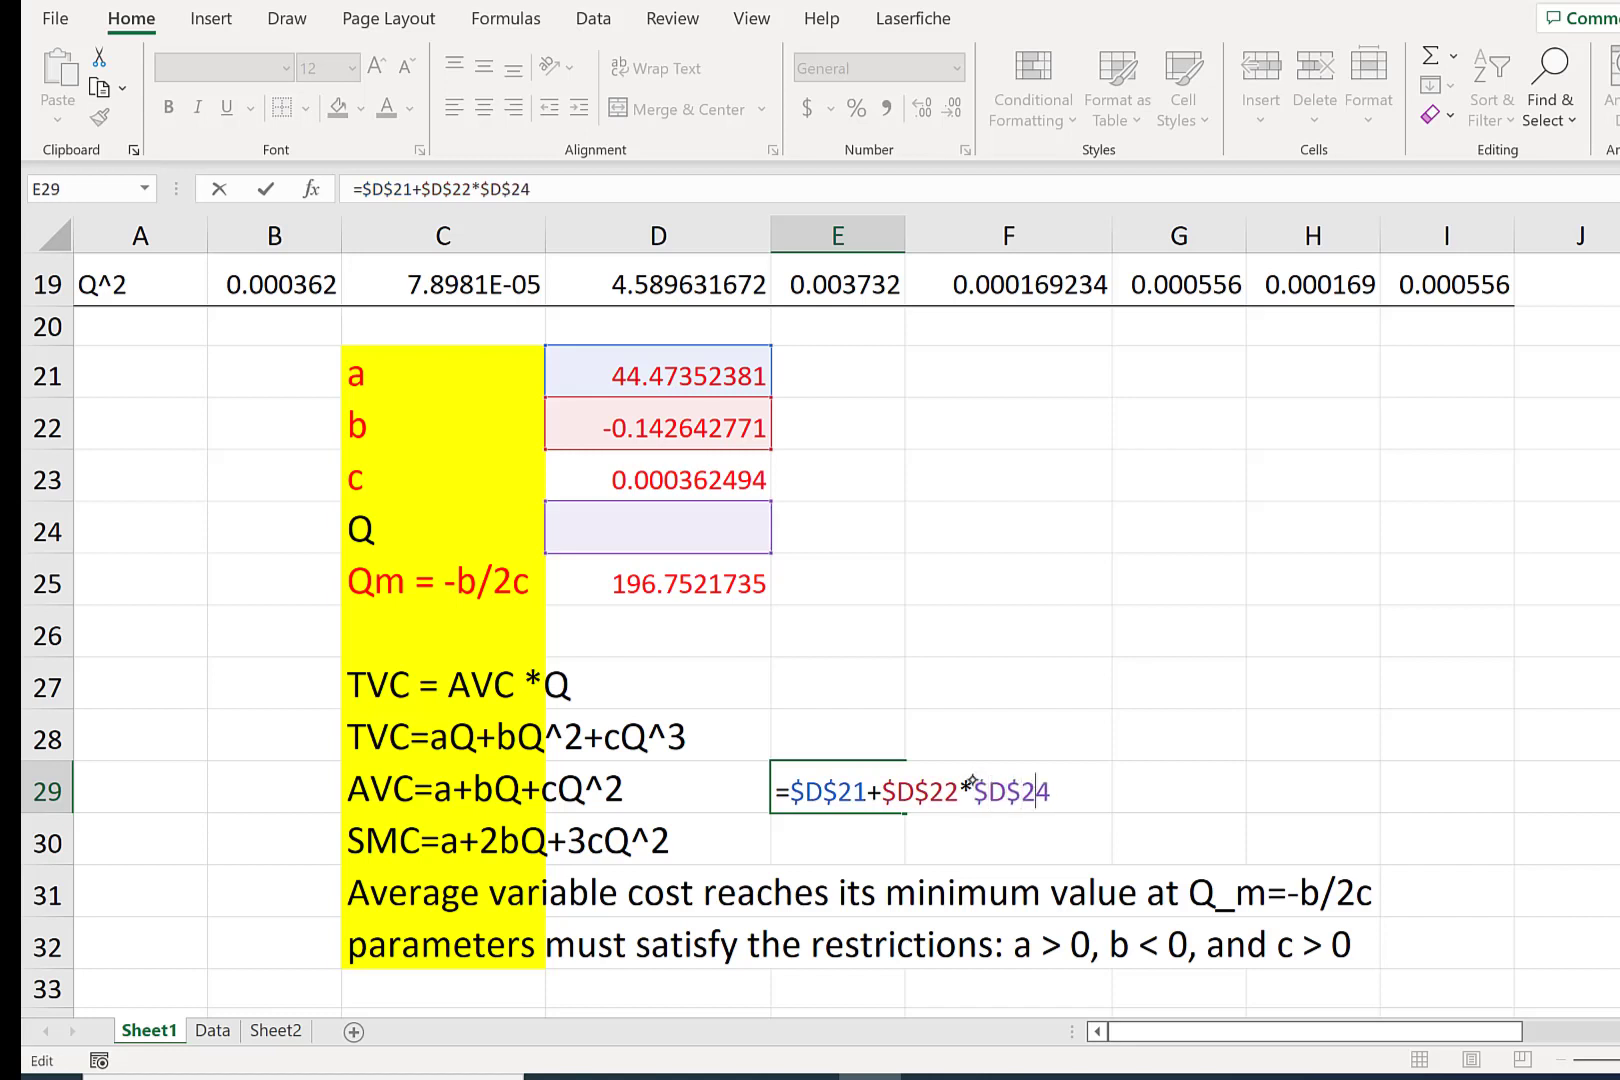
- Add parameter c to the AVC formula in E29 as the absolute reference +$D$23
{"action": "type", "text": "+"}
{"action": "left_click", "coordinate": [700, 479]}
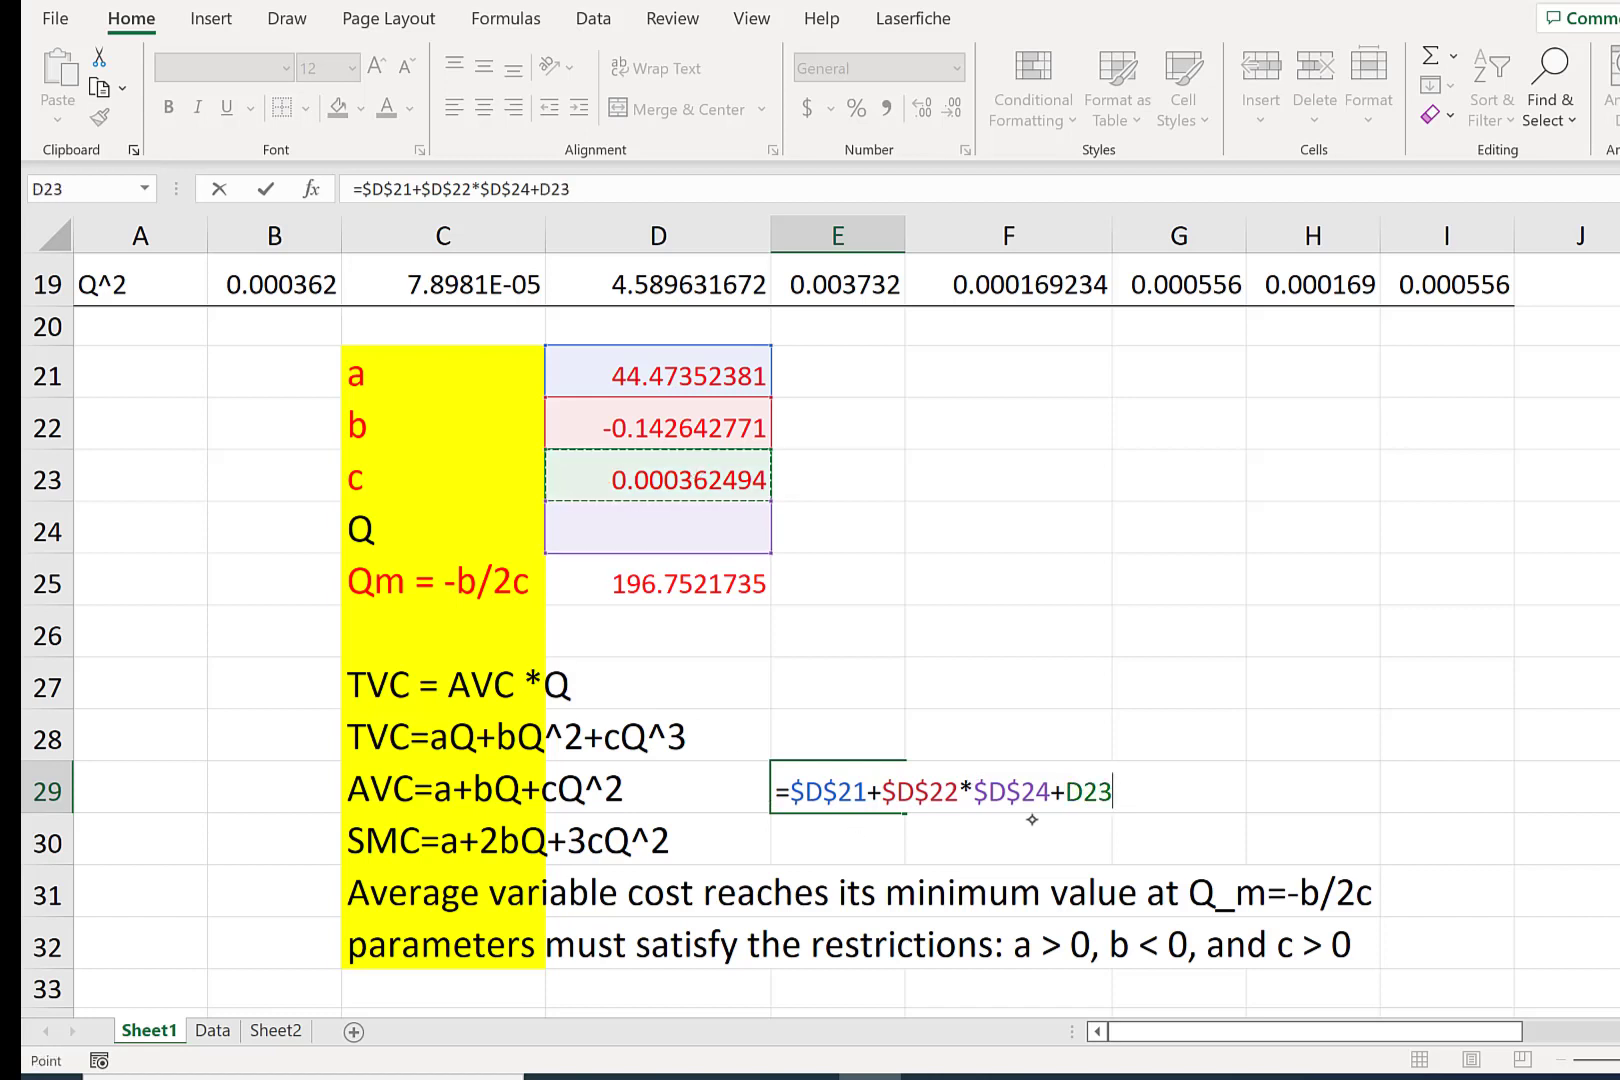
{"action": "left_click", "coordinate": [1066, 790]}
{"action": "type", "text": "$"}
{"action": "key", "text": "Right"}
{"action": "type", "text": "$"}
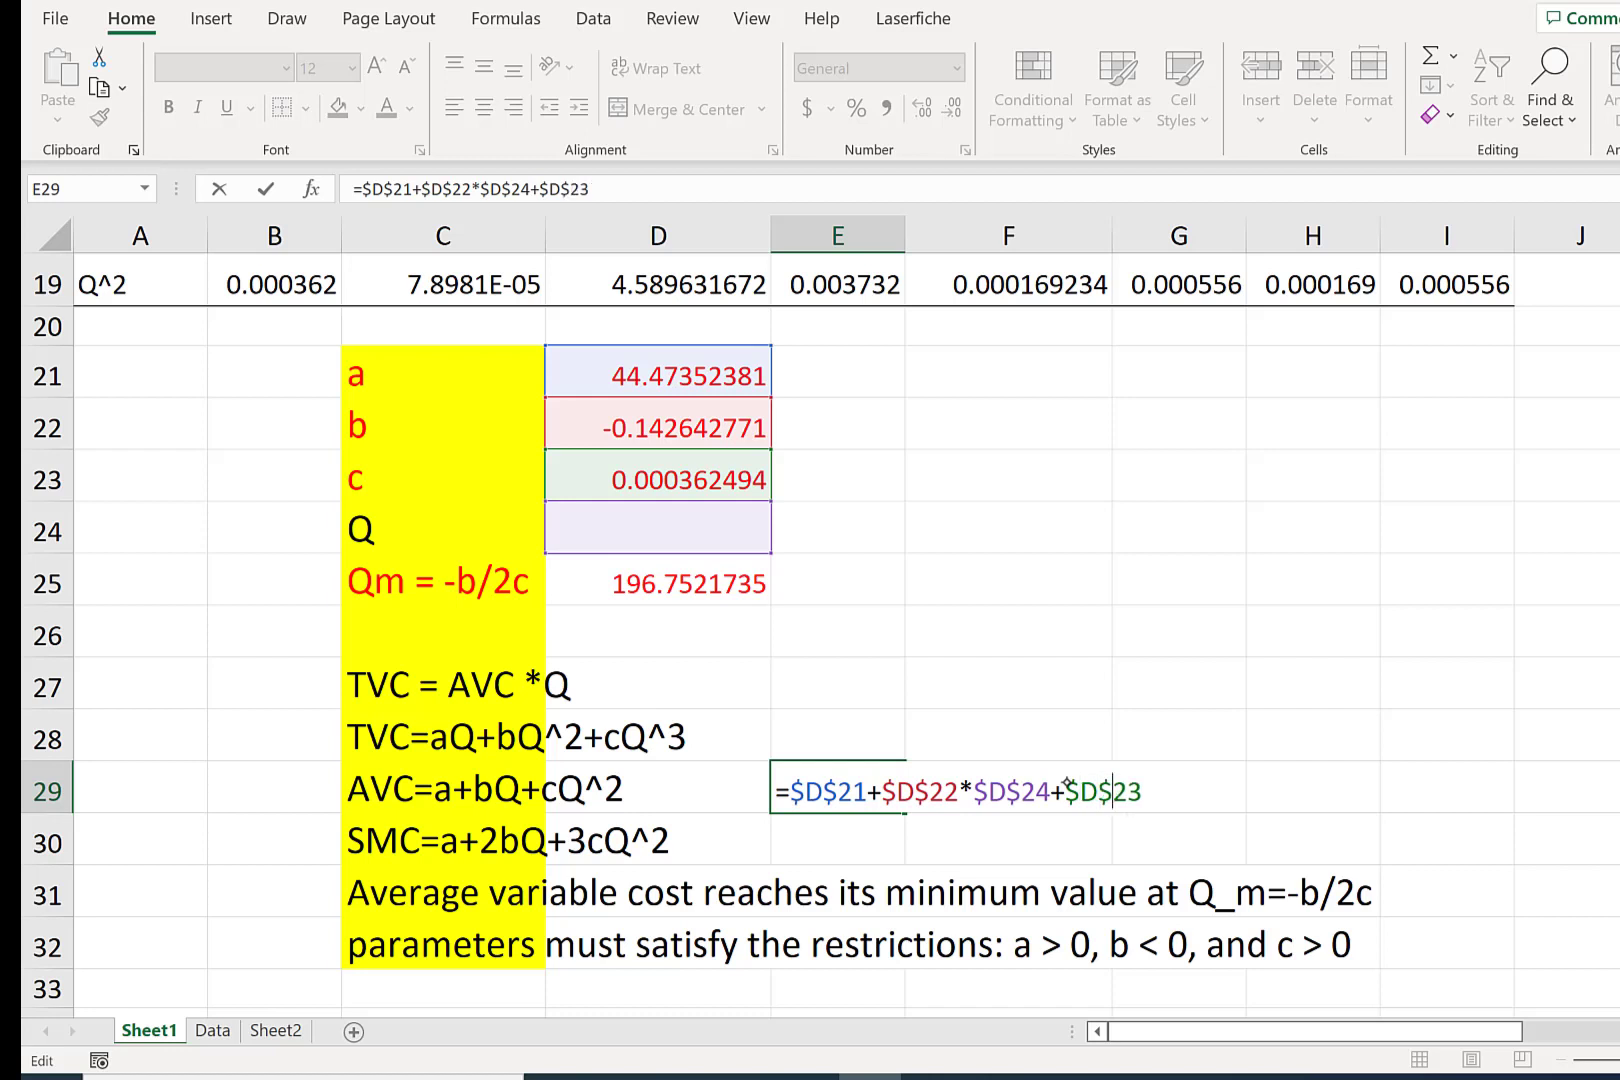
{"action": "key", "text": "Right"}
{"action": "key", "text": "Right"}
- Multiply c by Q squared with *$D$24^2 and enter the completed AVC formula in E29
{"action": "type", "text": "*"}
{"action": "left_click", "coordinate": [708, 519]}
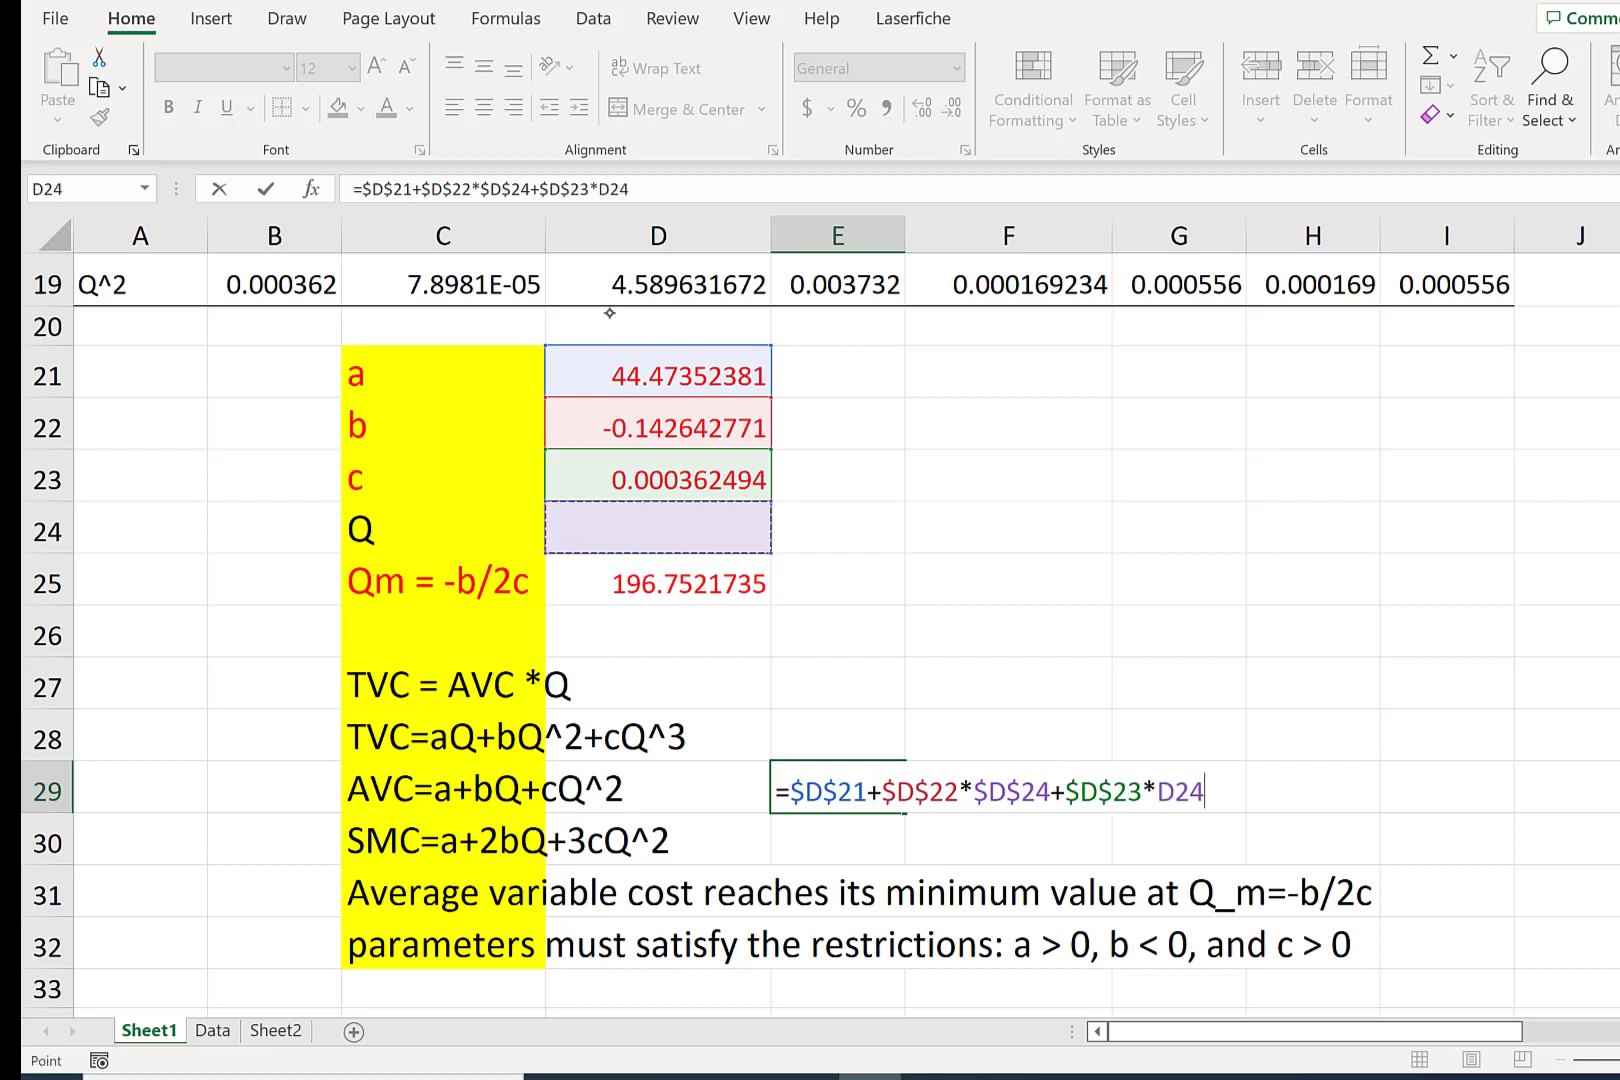
{"action": "left_click", "coordinate": [600, 189]}
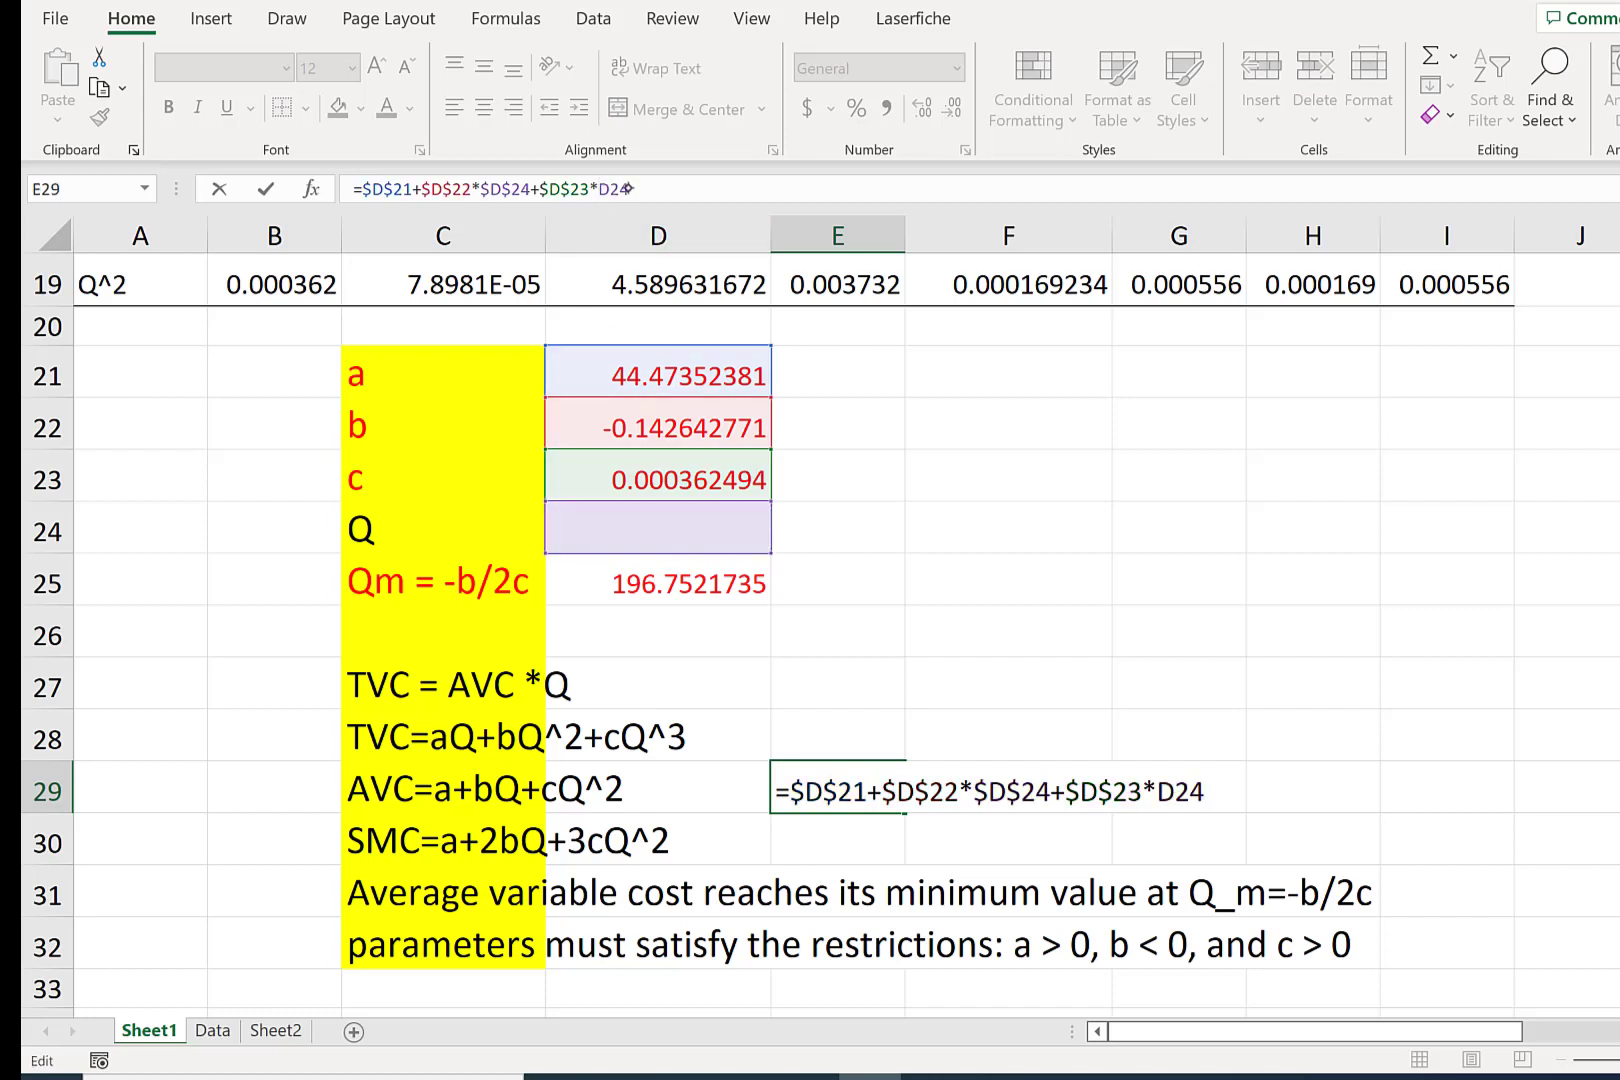
{"action": "type", "text": "$"}
{"action": "key", "text": "Right"}
{"action": "type", "text": "$"}
{"action": "type", "text": "$"}
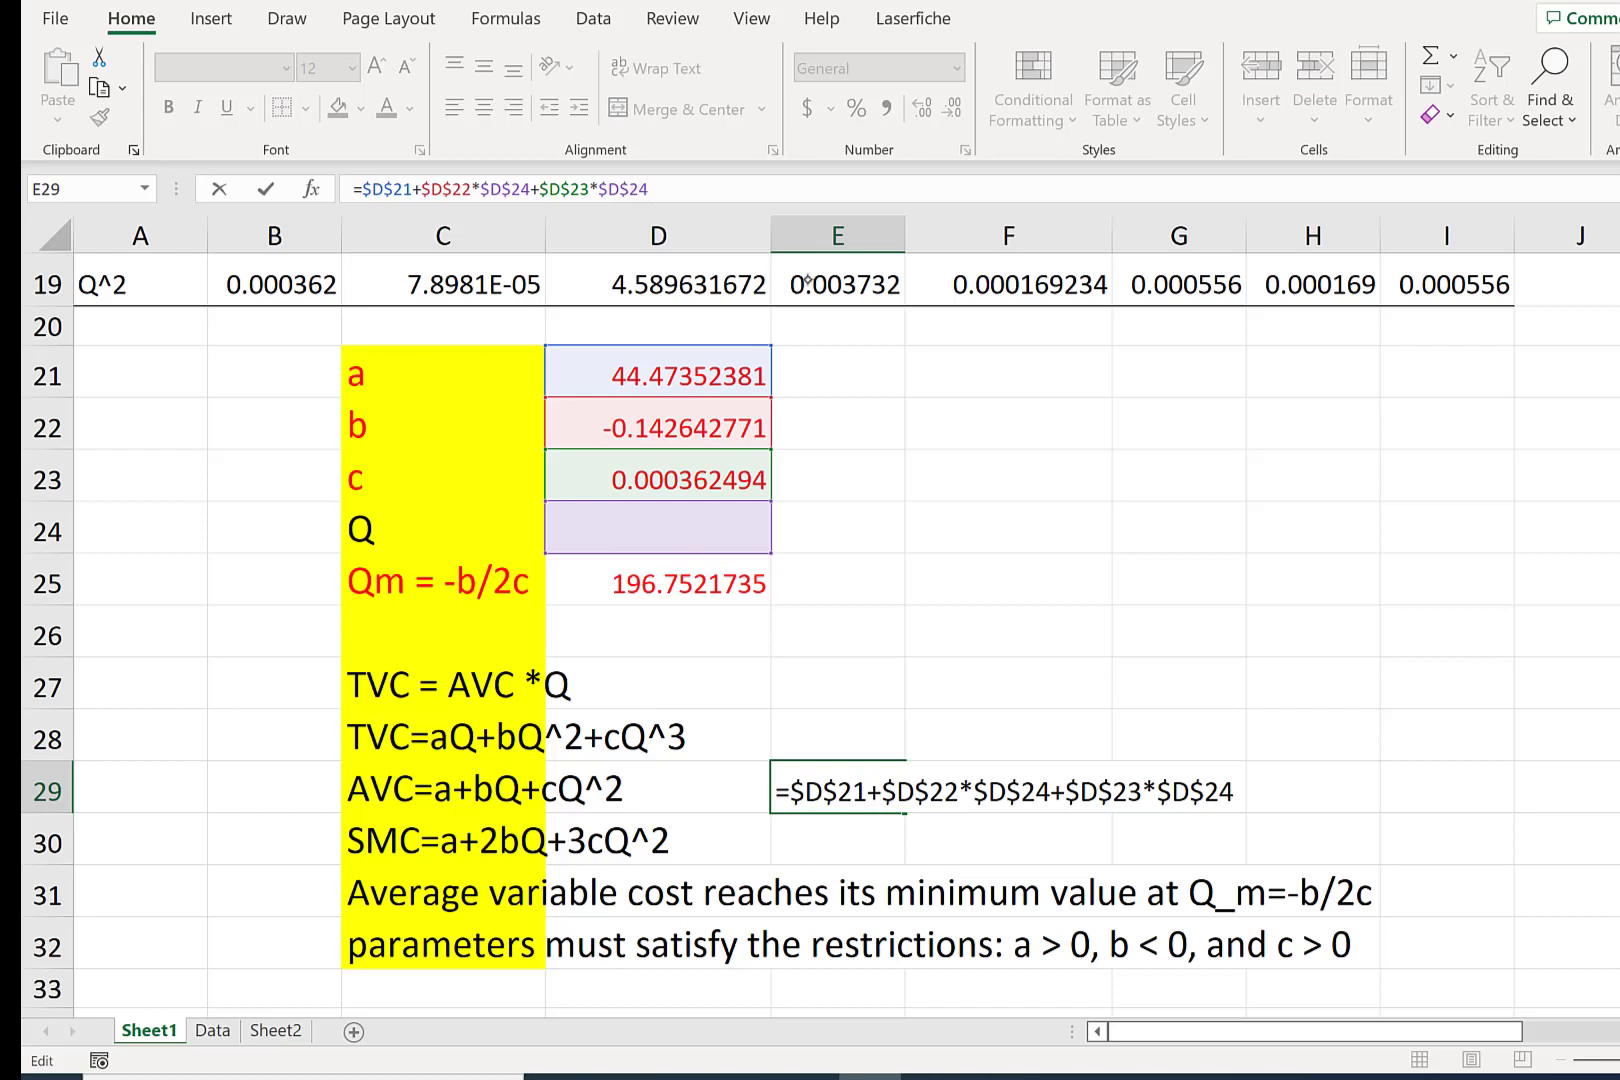
{"action": "type", "text": "^2"}
{"action": "key", "text": "Return"}
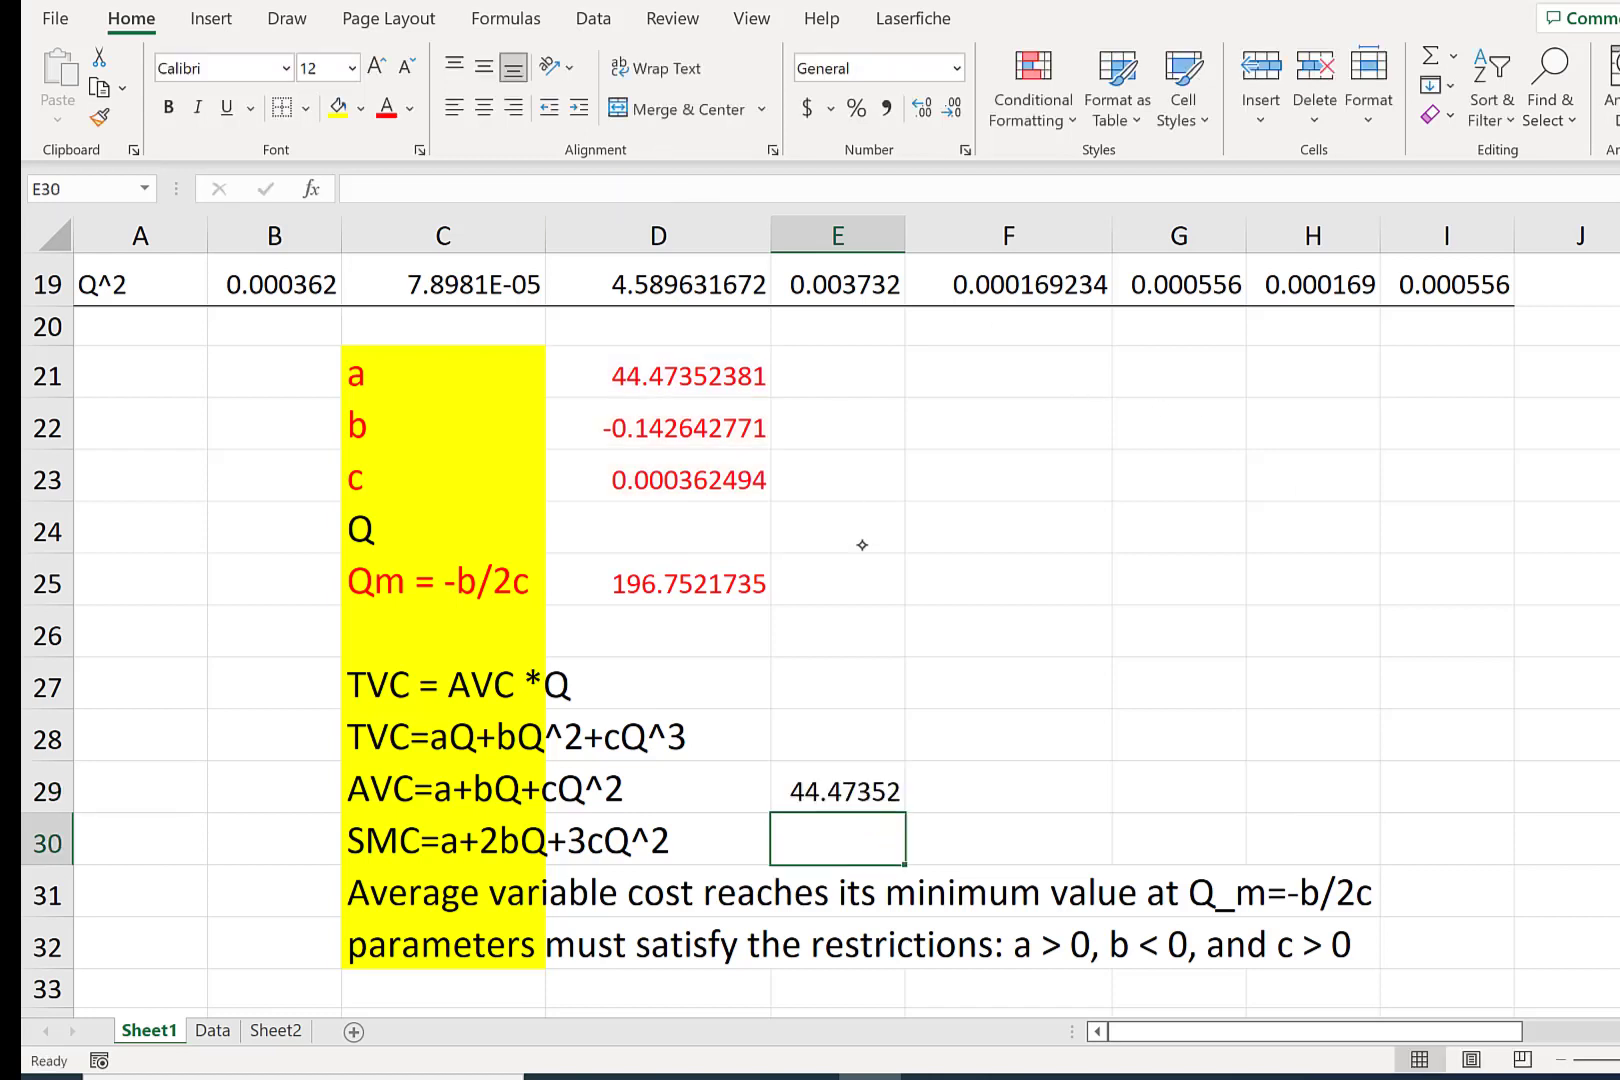
- Set Q in D24 to 10 and check the AVC result in E29
{"action": "left_click", "coordinate": [835, 791]}
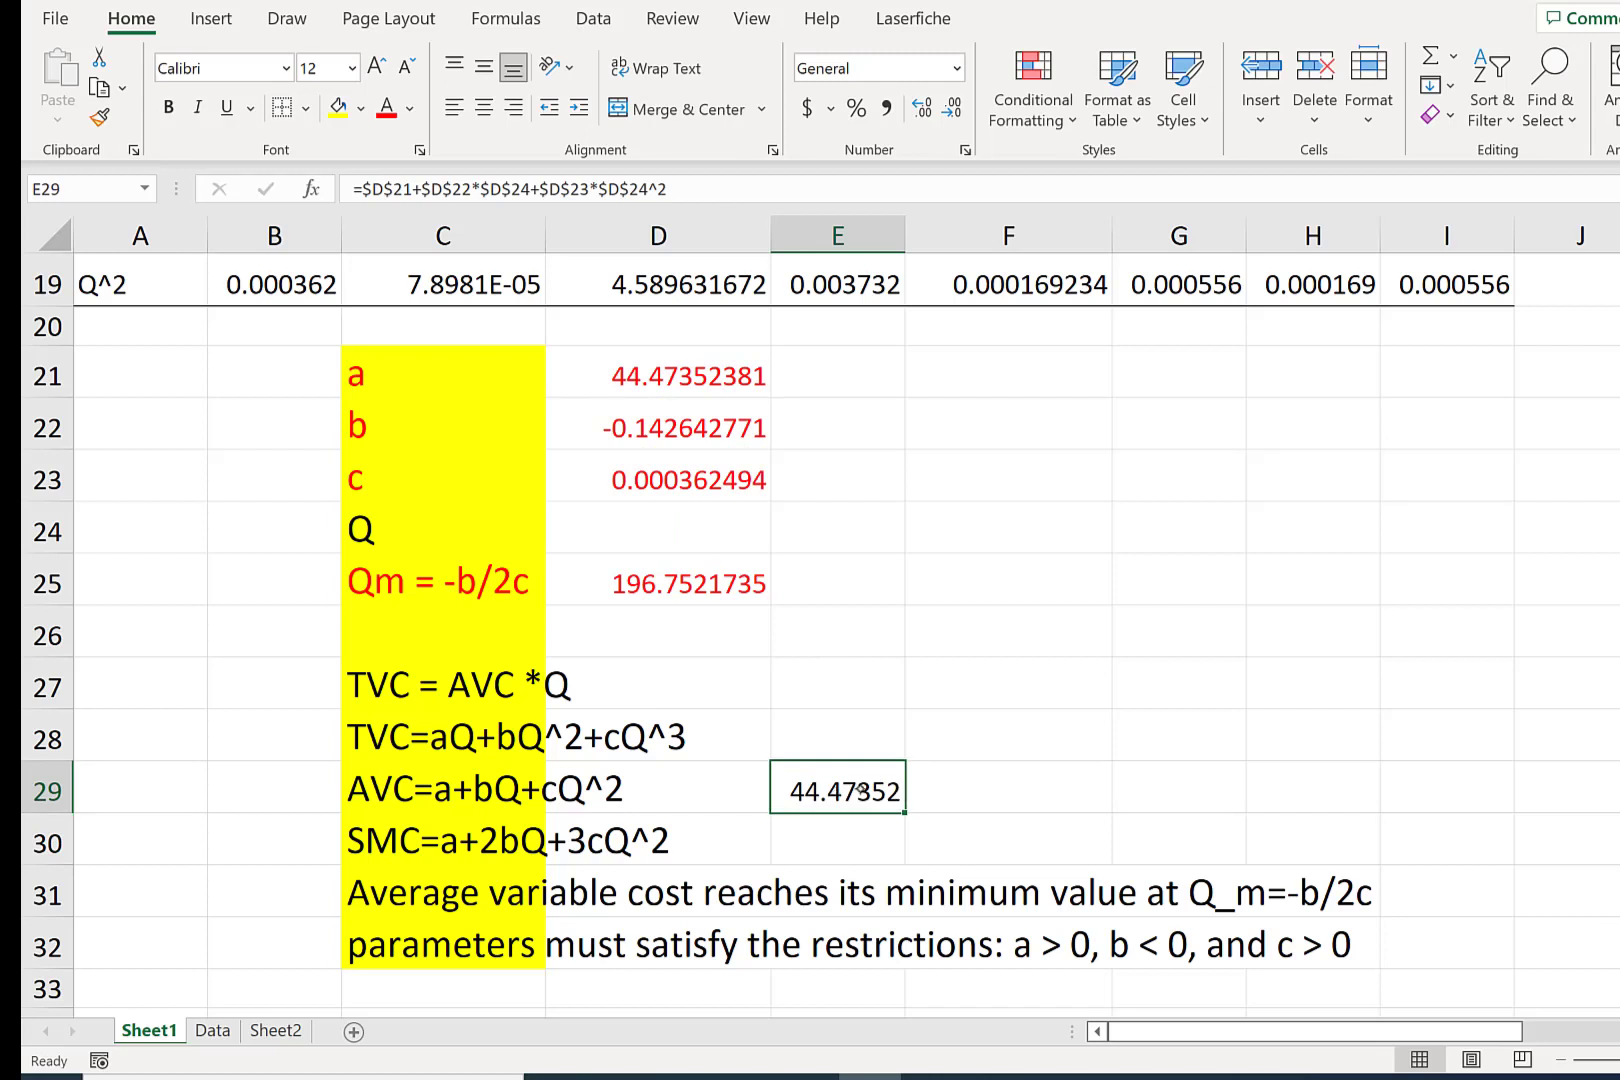
{"action": "left_click", "coordinate": [692, 529]}
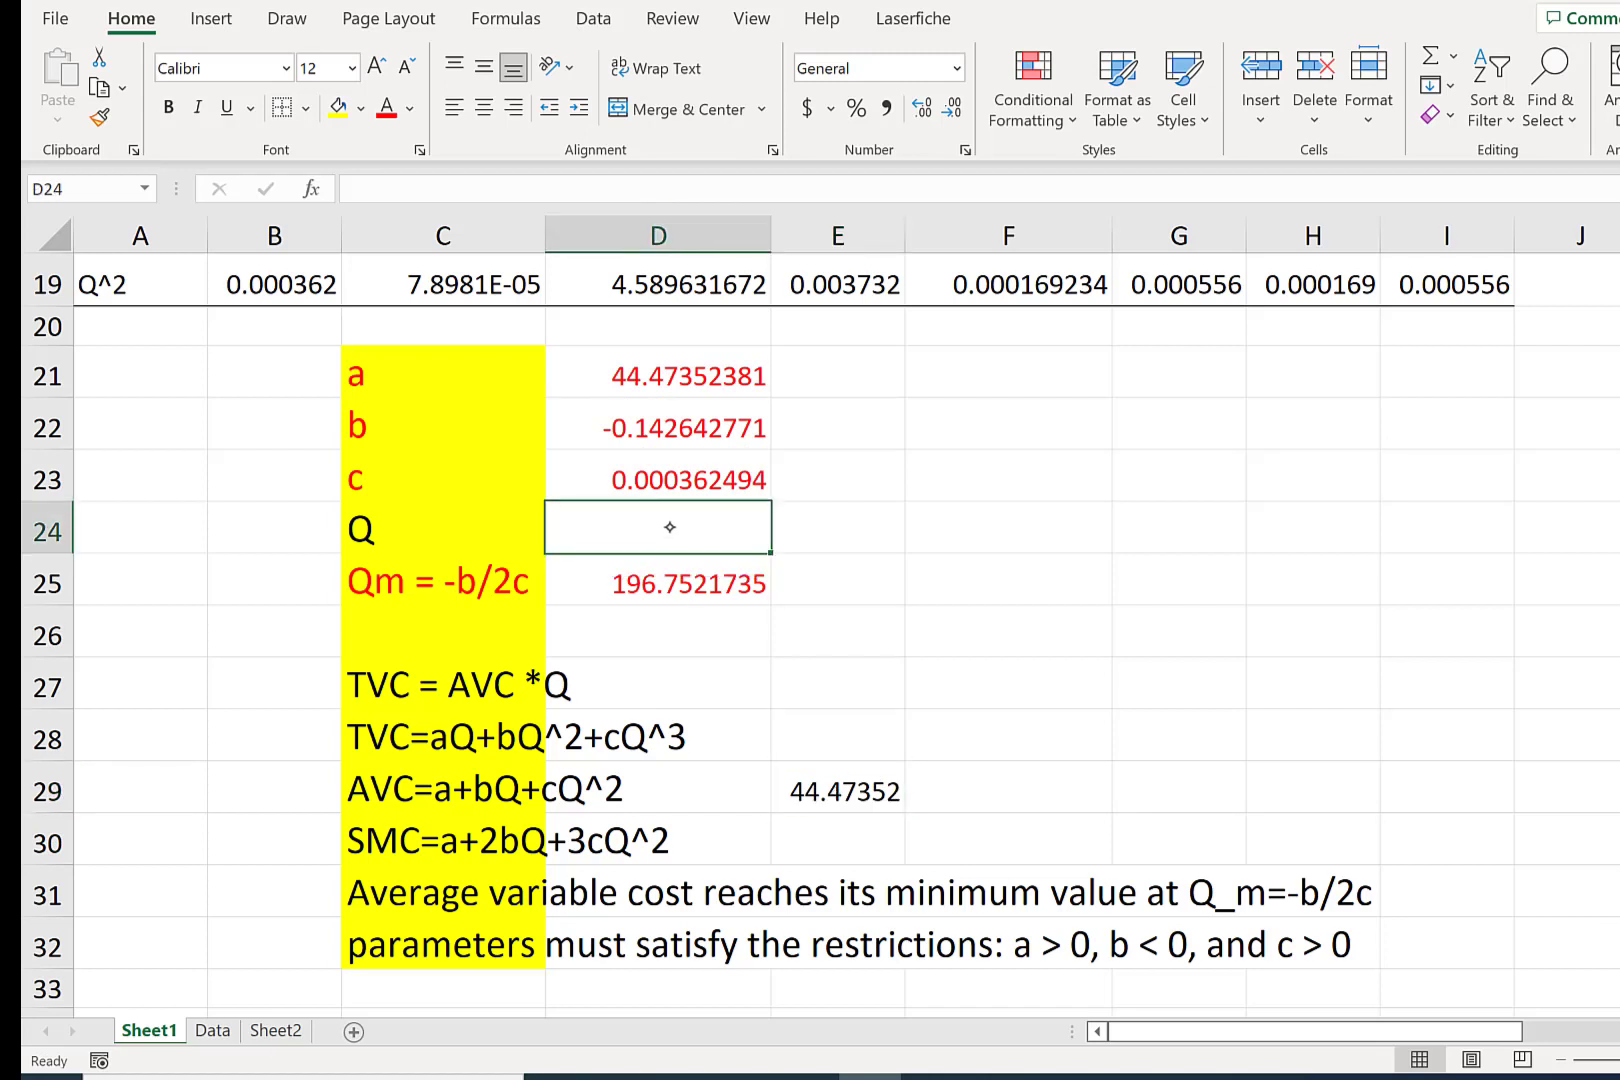
{"action": "type", "text": "10"}
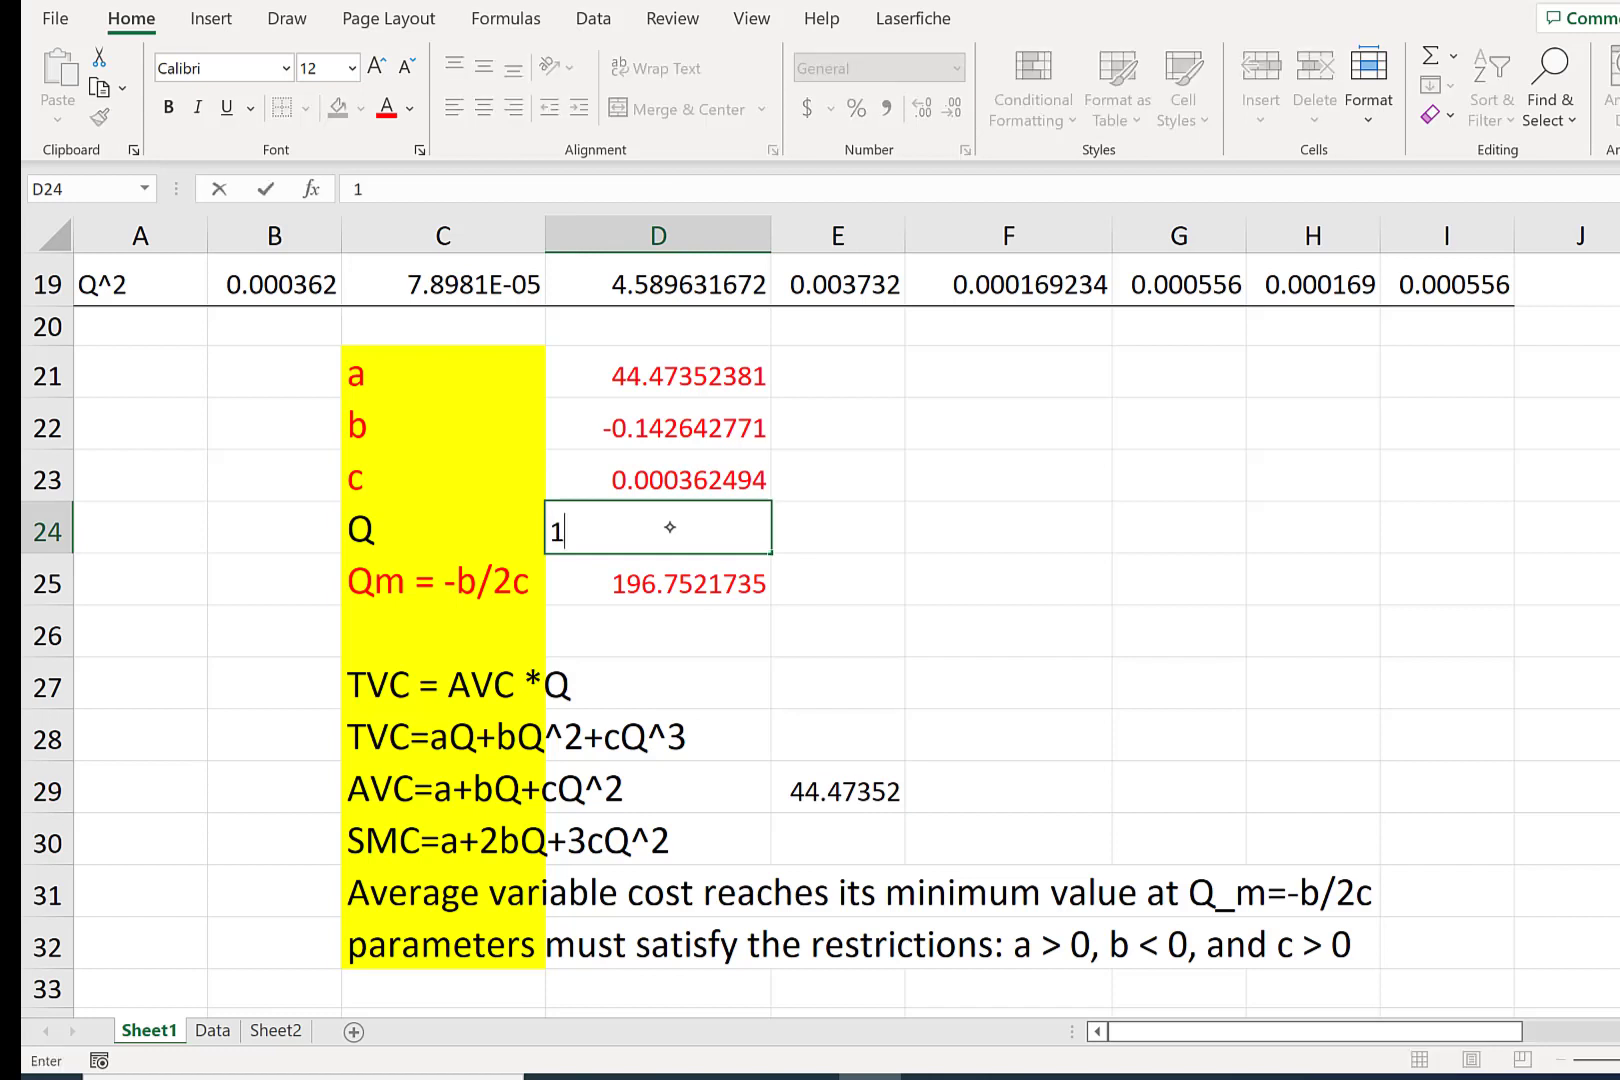
{"action": "key", "text": "Return"}
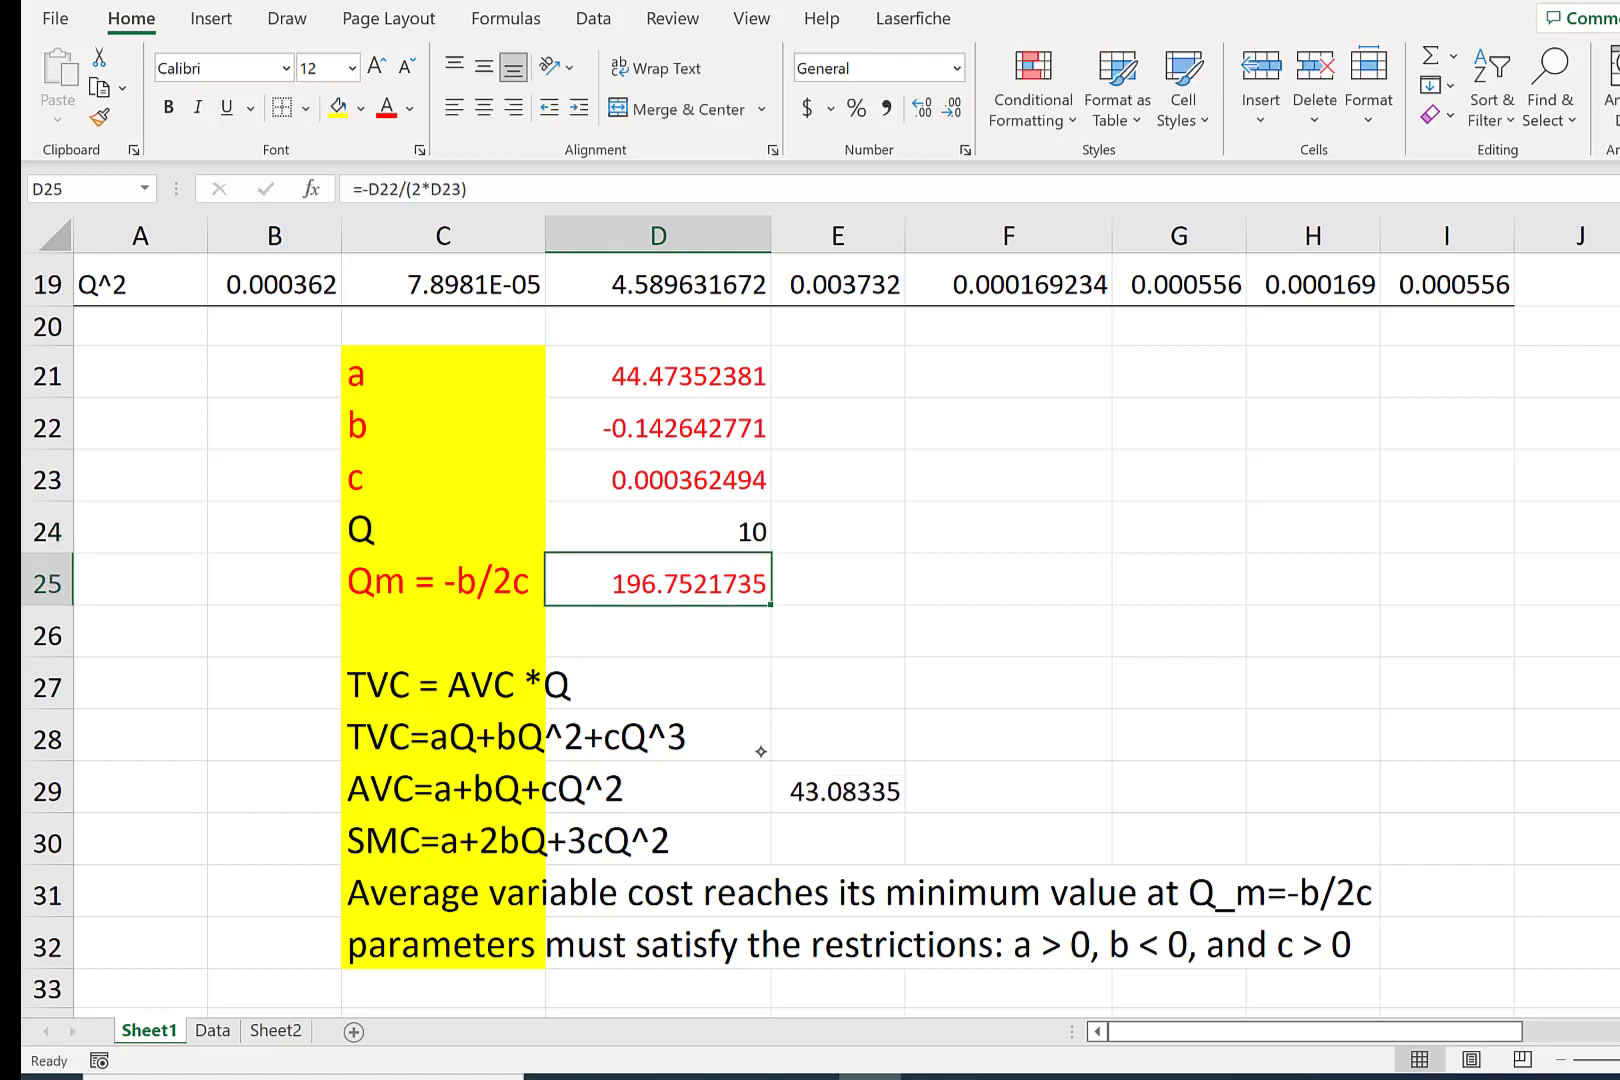
{"action": "left_click", "coordinate": [865, 785]}
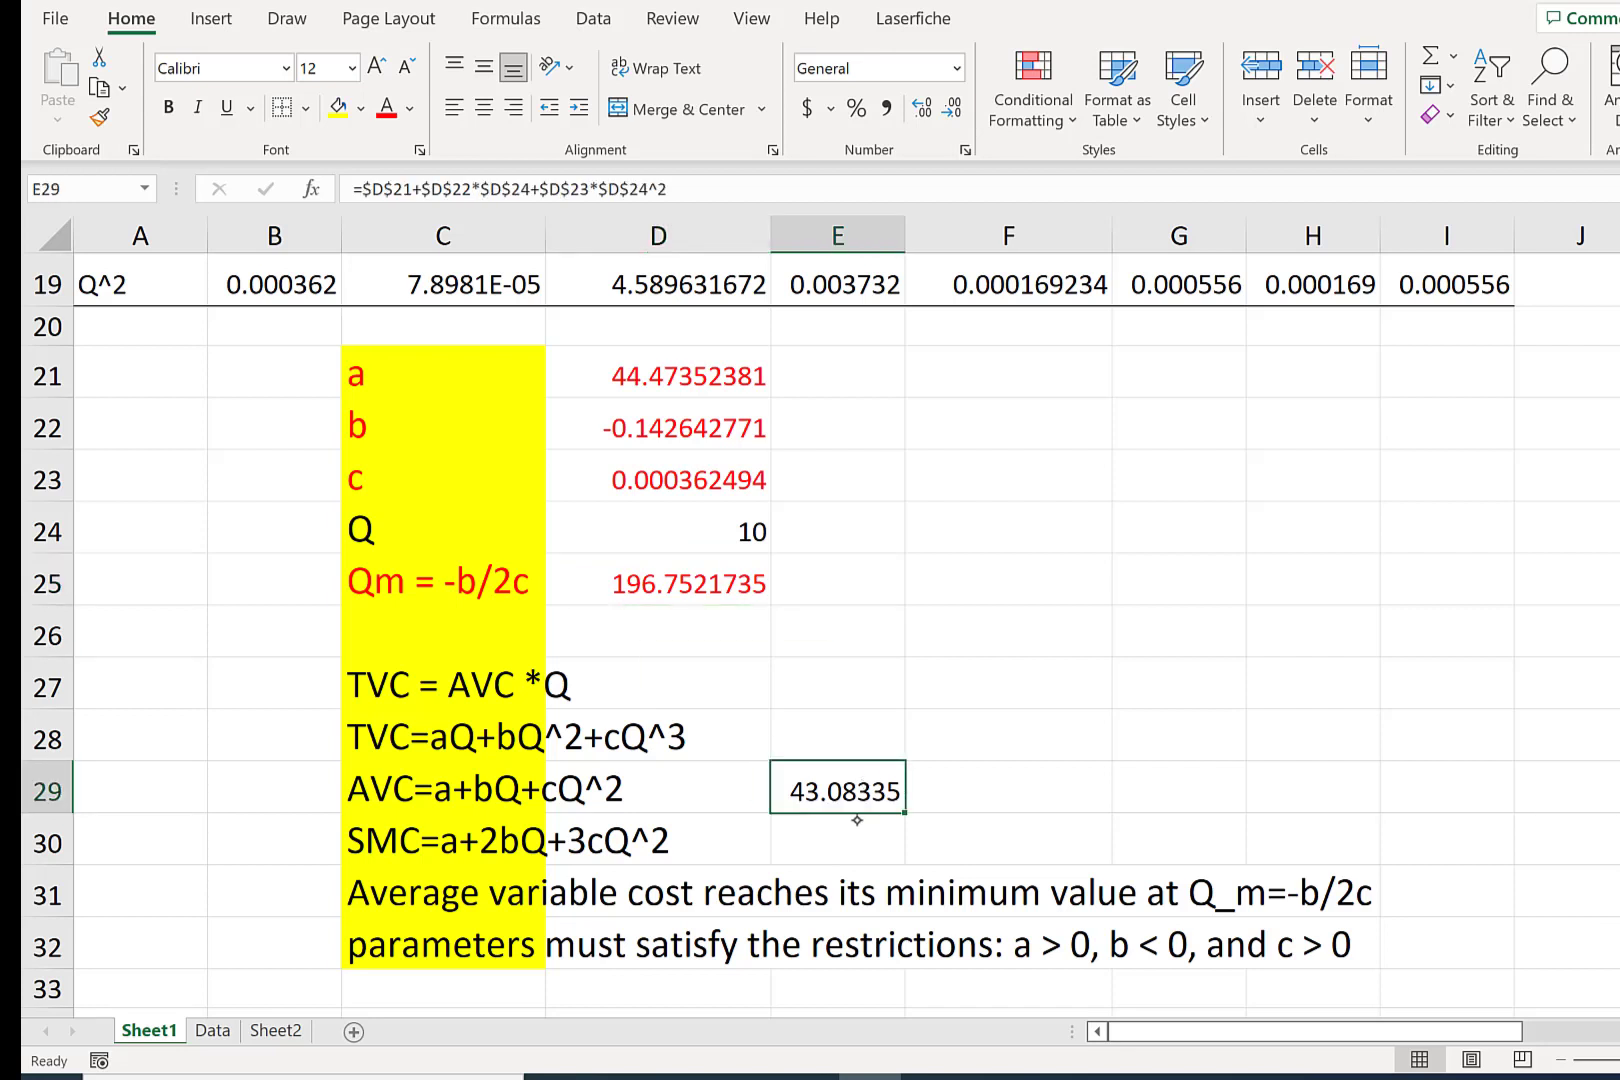
- Fill the AVC formula from E29 down into the SMC row's cell E30
{"action": "left_click", "coordinate": [486, 838]}
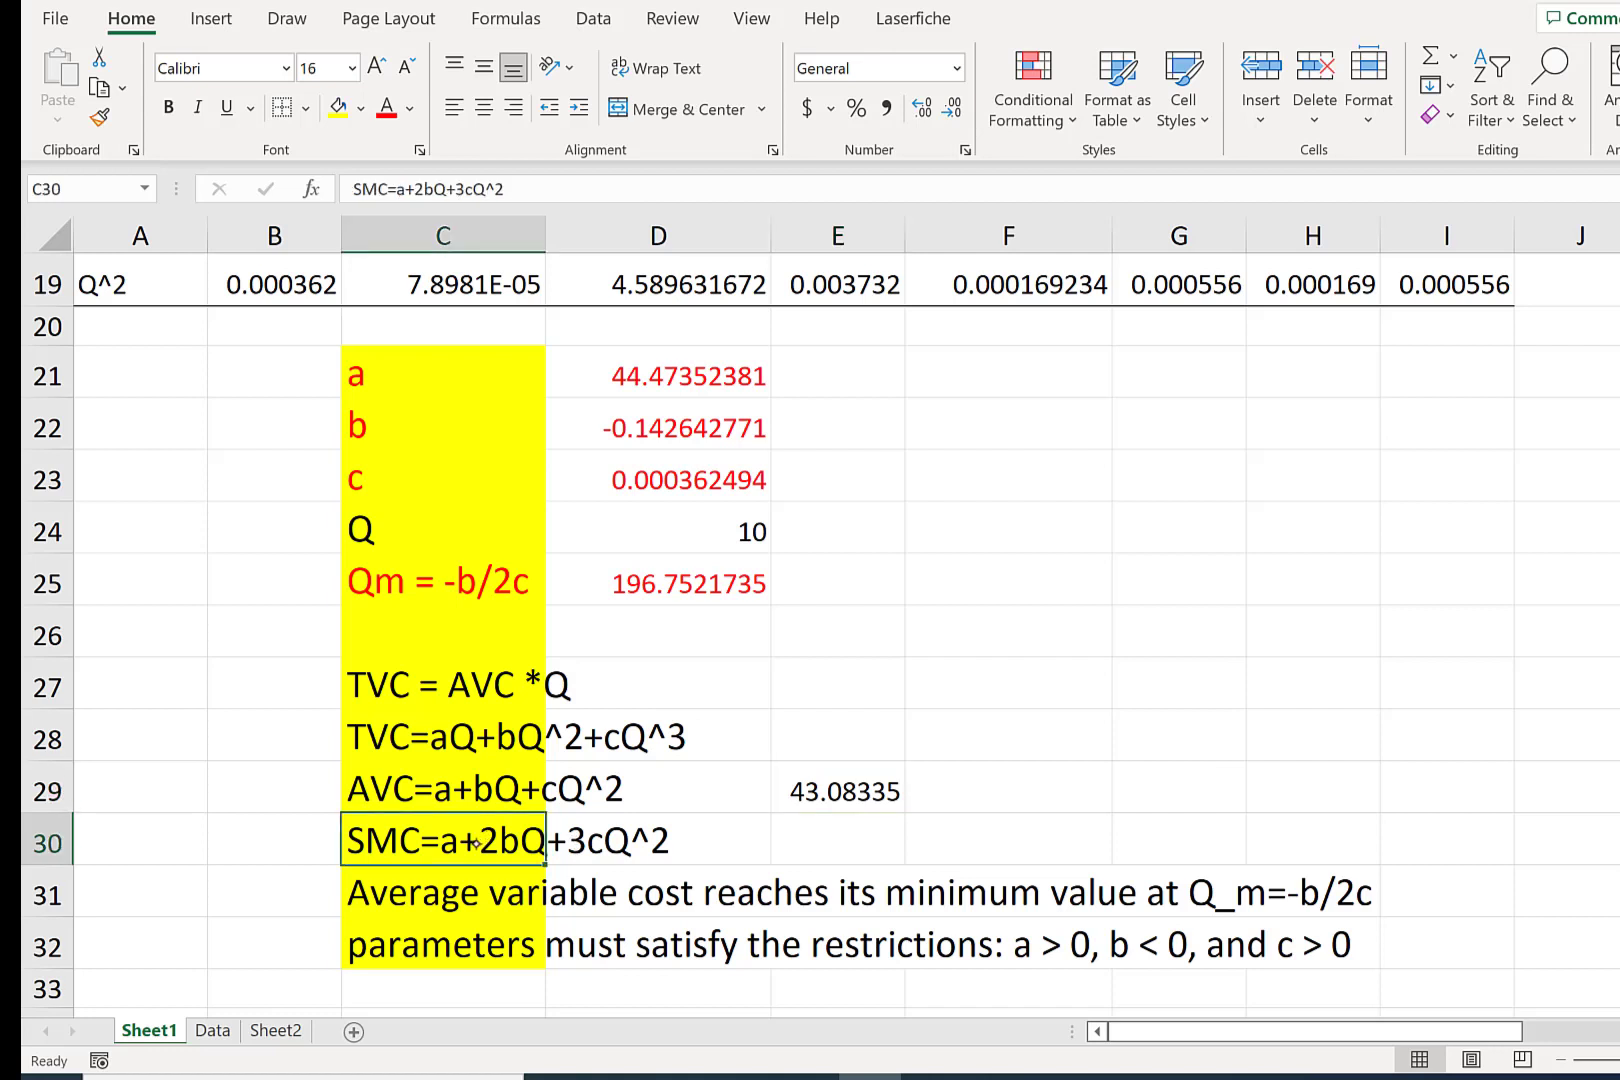
{"action": "left_click", "coordinate": [806, 786]}
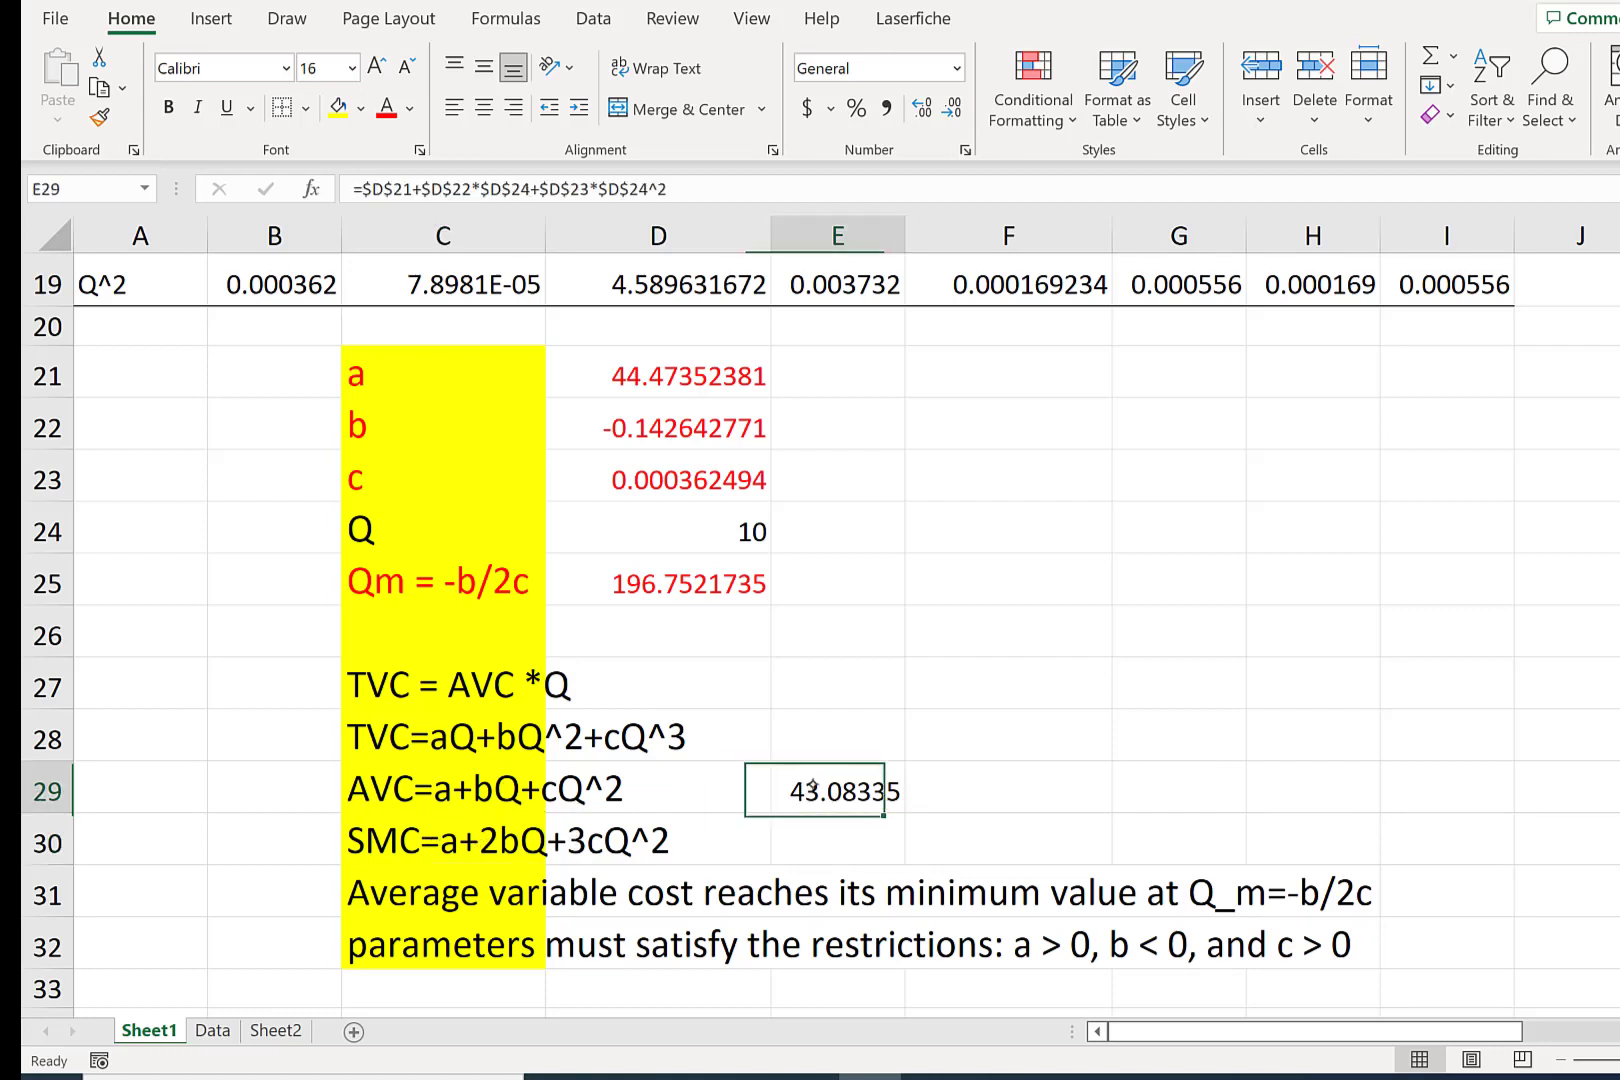
{"action": "left_click_drag", "start_coordinate": [905, 815], "coordinate": [865, 845]}
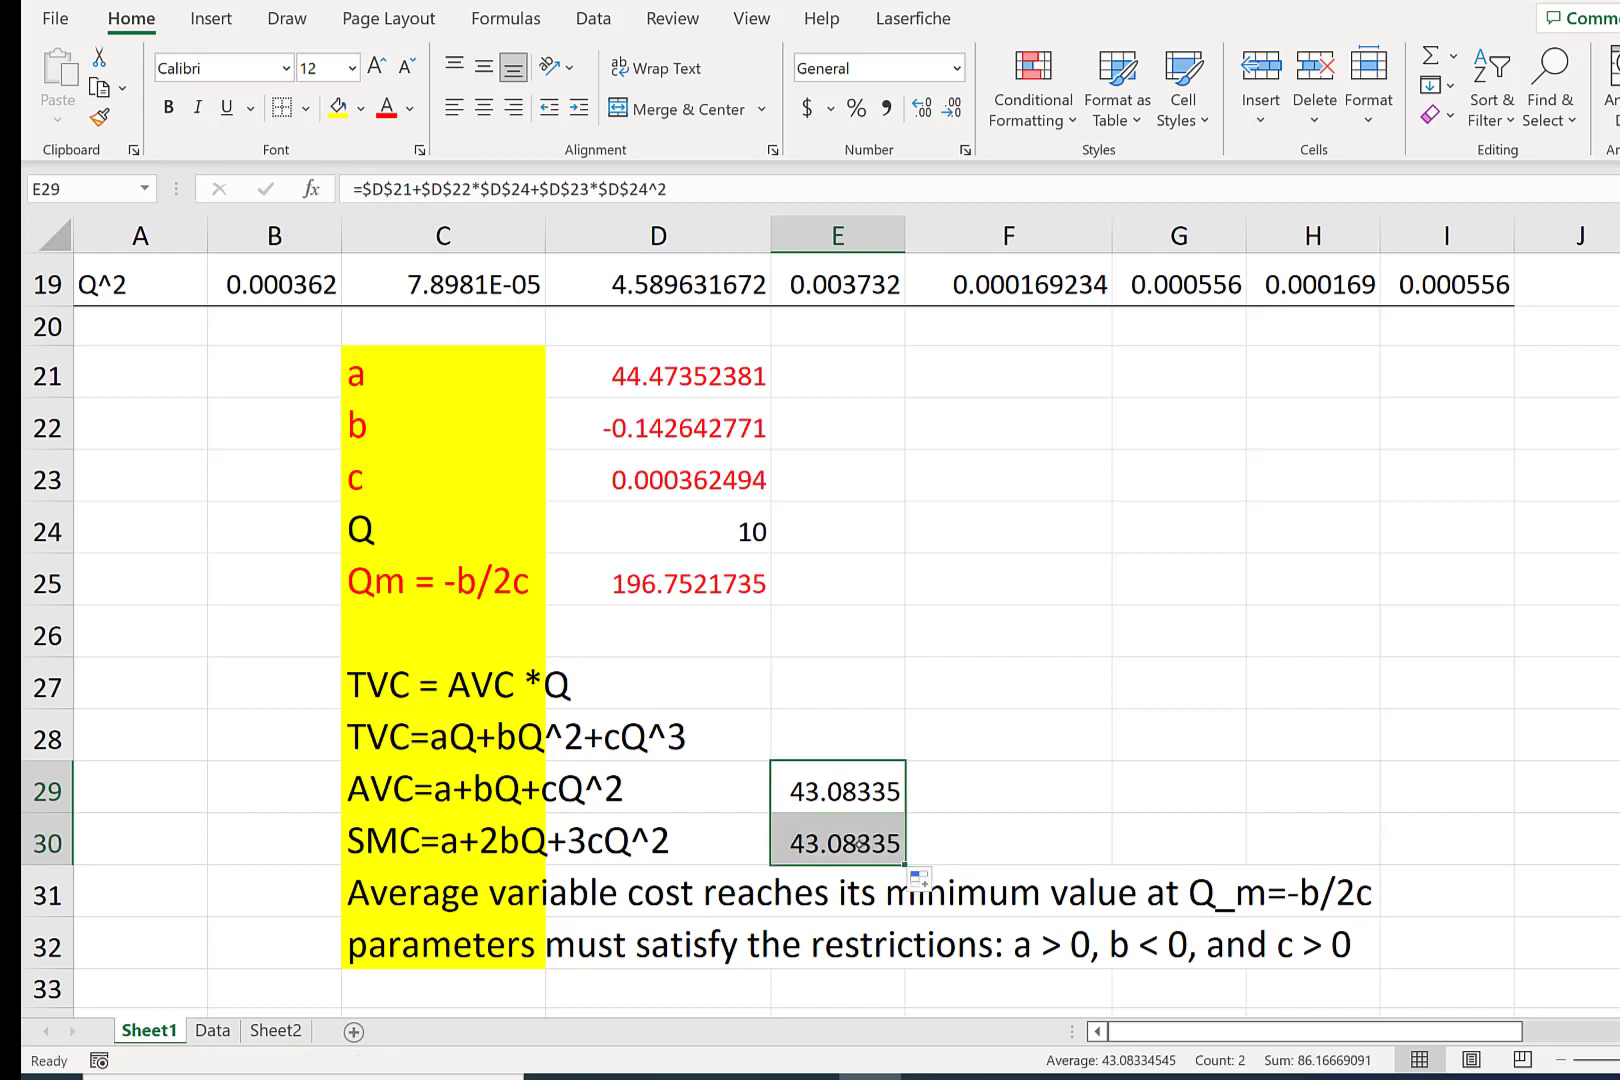
- Edit the E30 formula into SMC by multiplying the b term by 2 and the c term by 3: =$D$21+2*$D$22*$D$24+3*$D$23*$D$24^2
{"action": "double_click", "coordinate": [858, 843]}
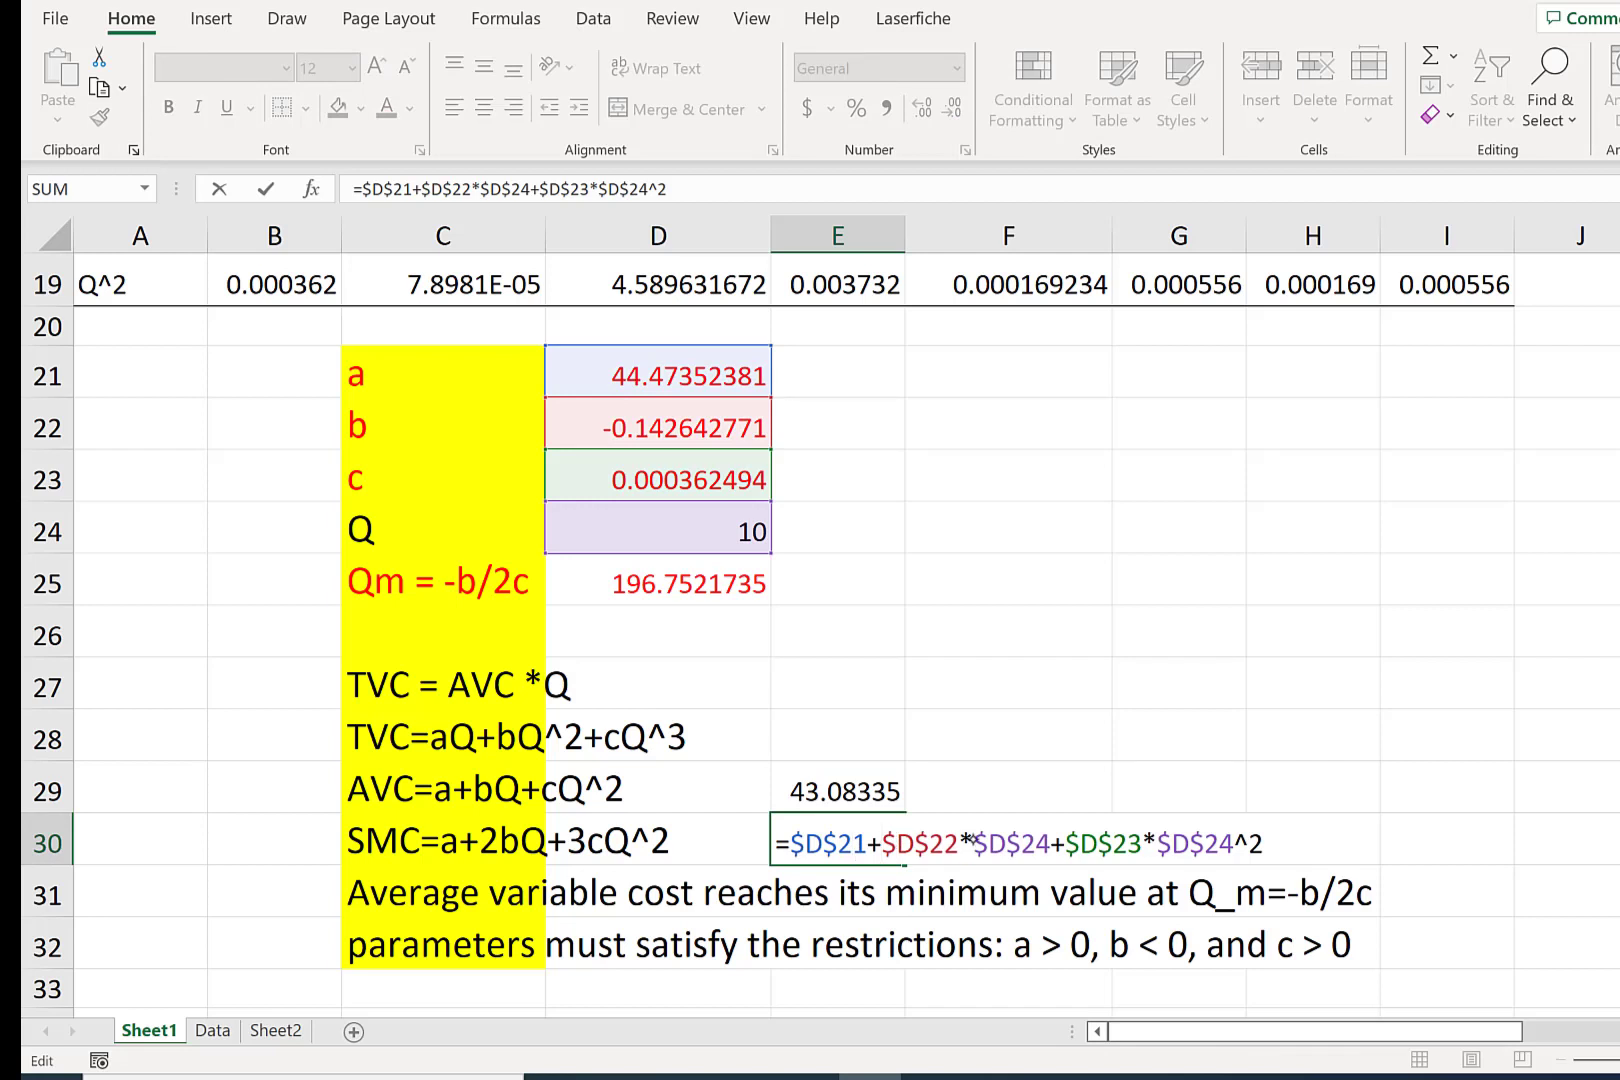
{"action": "type", "text": "@*"}
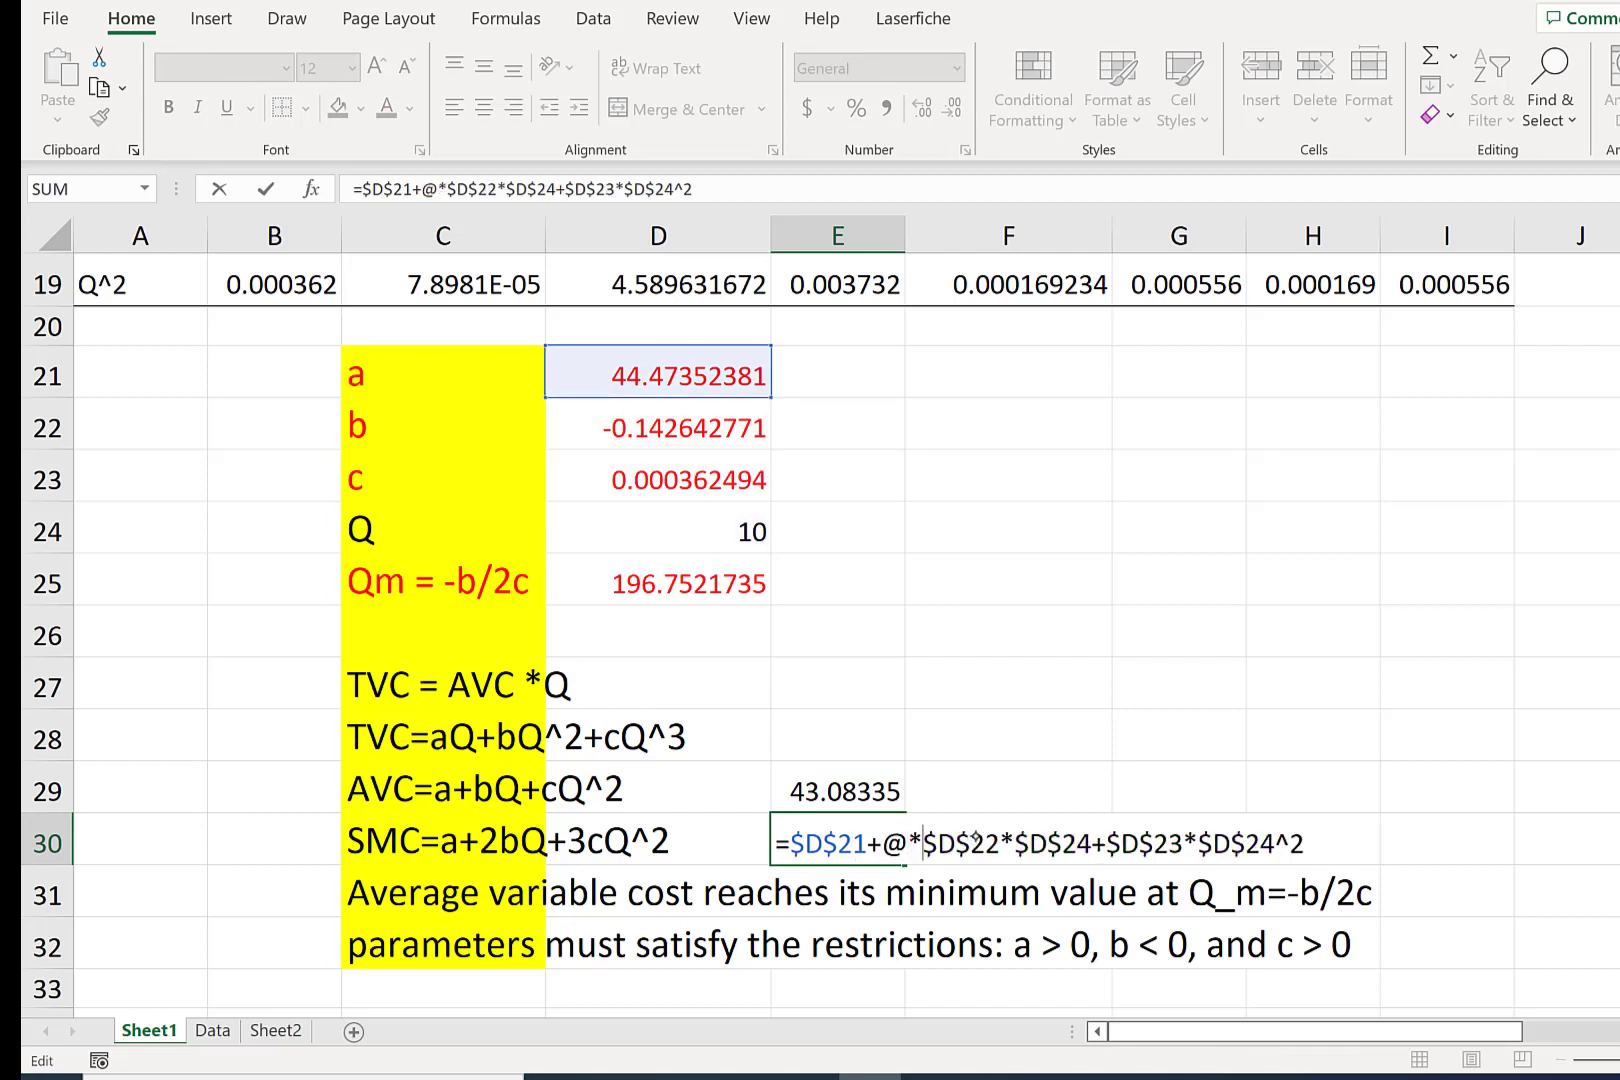
{"action": "key", "text": "BackSpace"}
{"action": "key", "text": "BackSpace"}
{"action": "type", "text": "2*"}
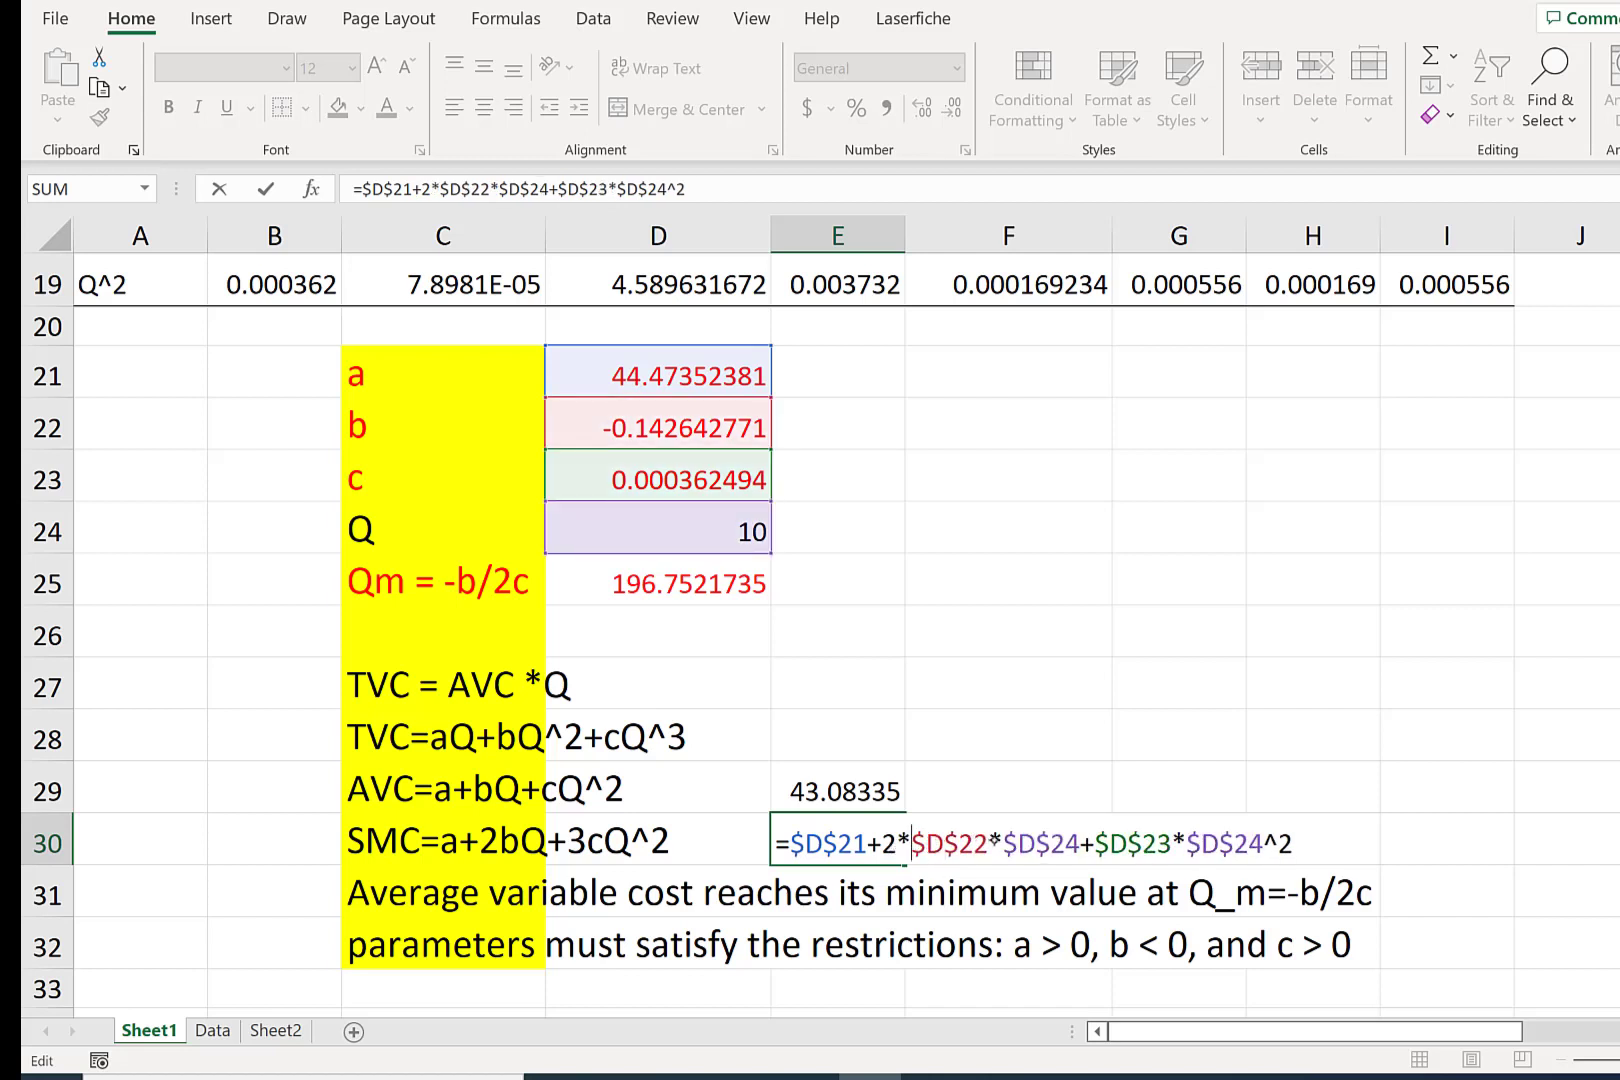
{"action": "left_click", "coordinate": [1095, 843]}
{"action": "type", "text": "3"}
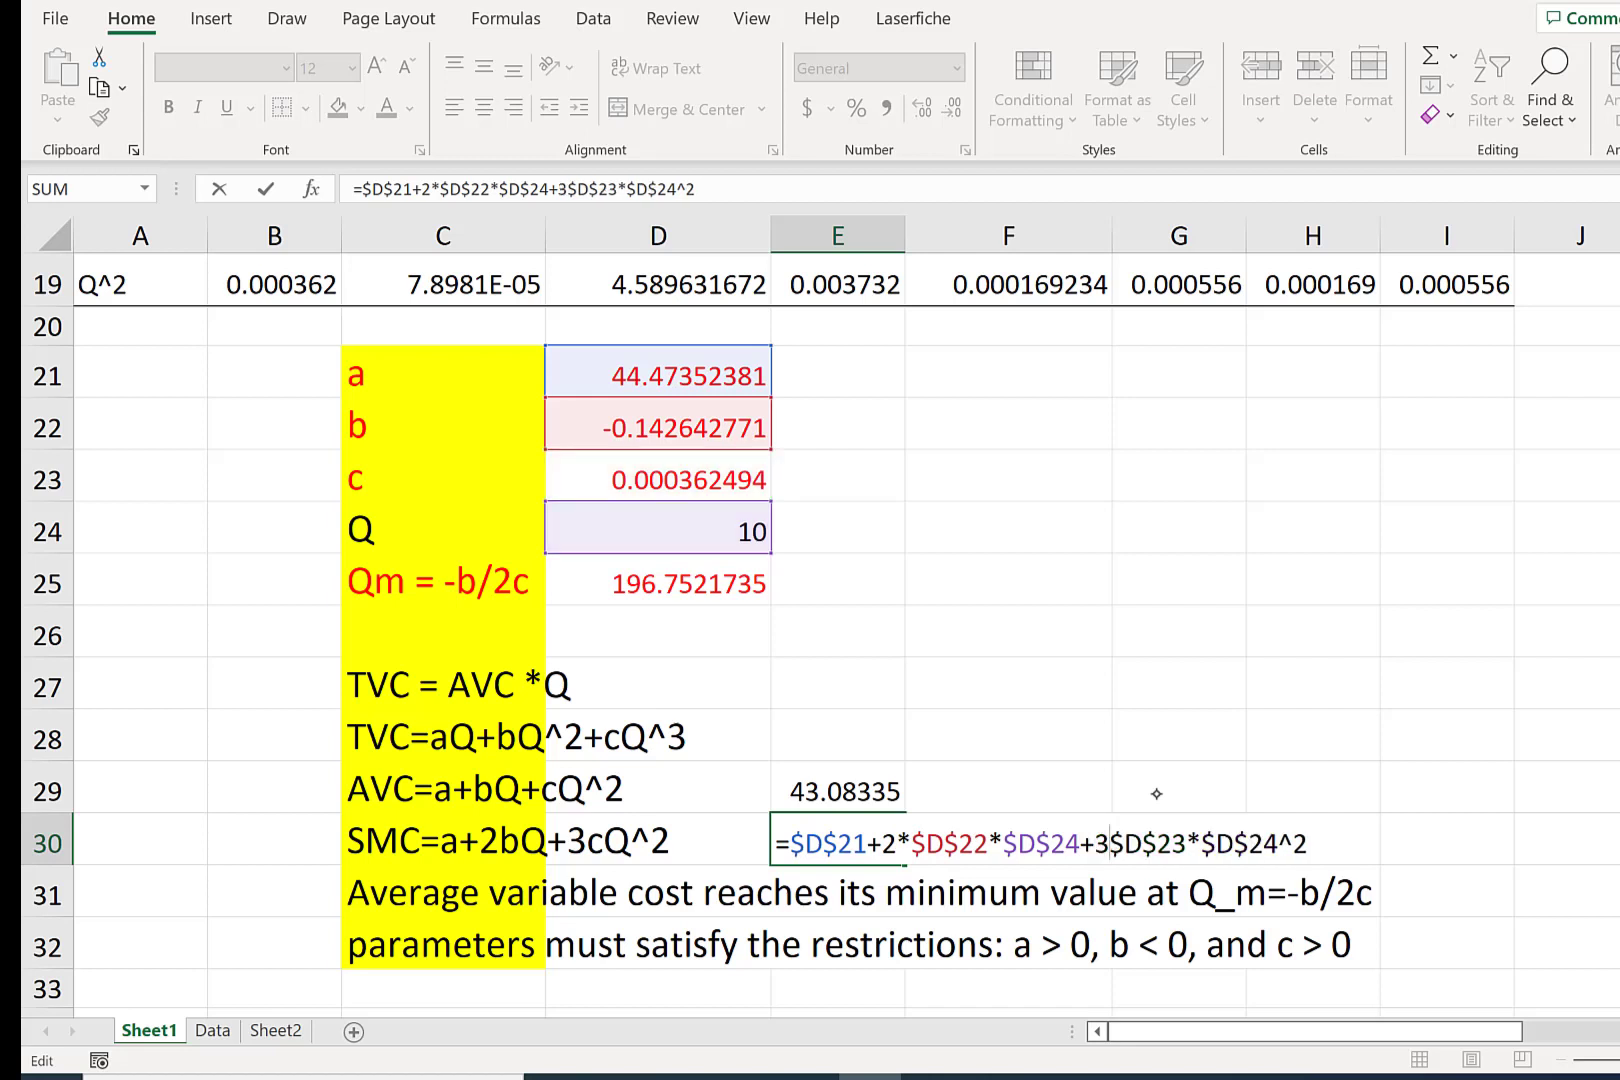
{"action": "type", "text": "*"}
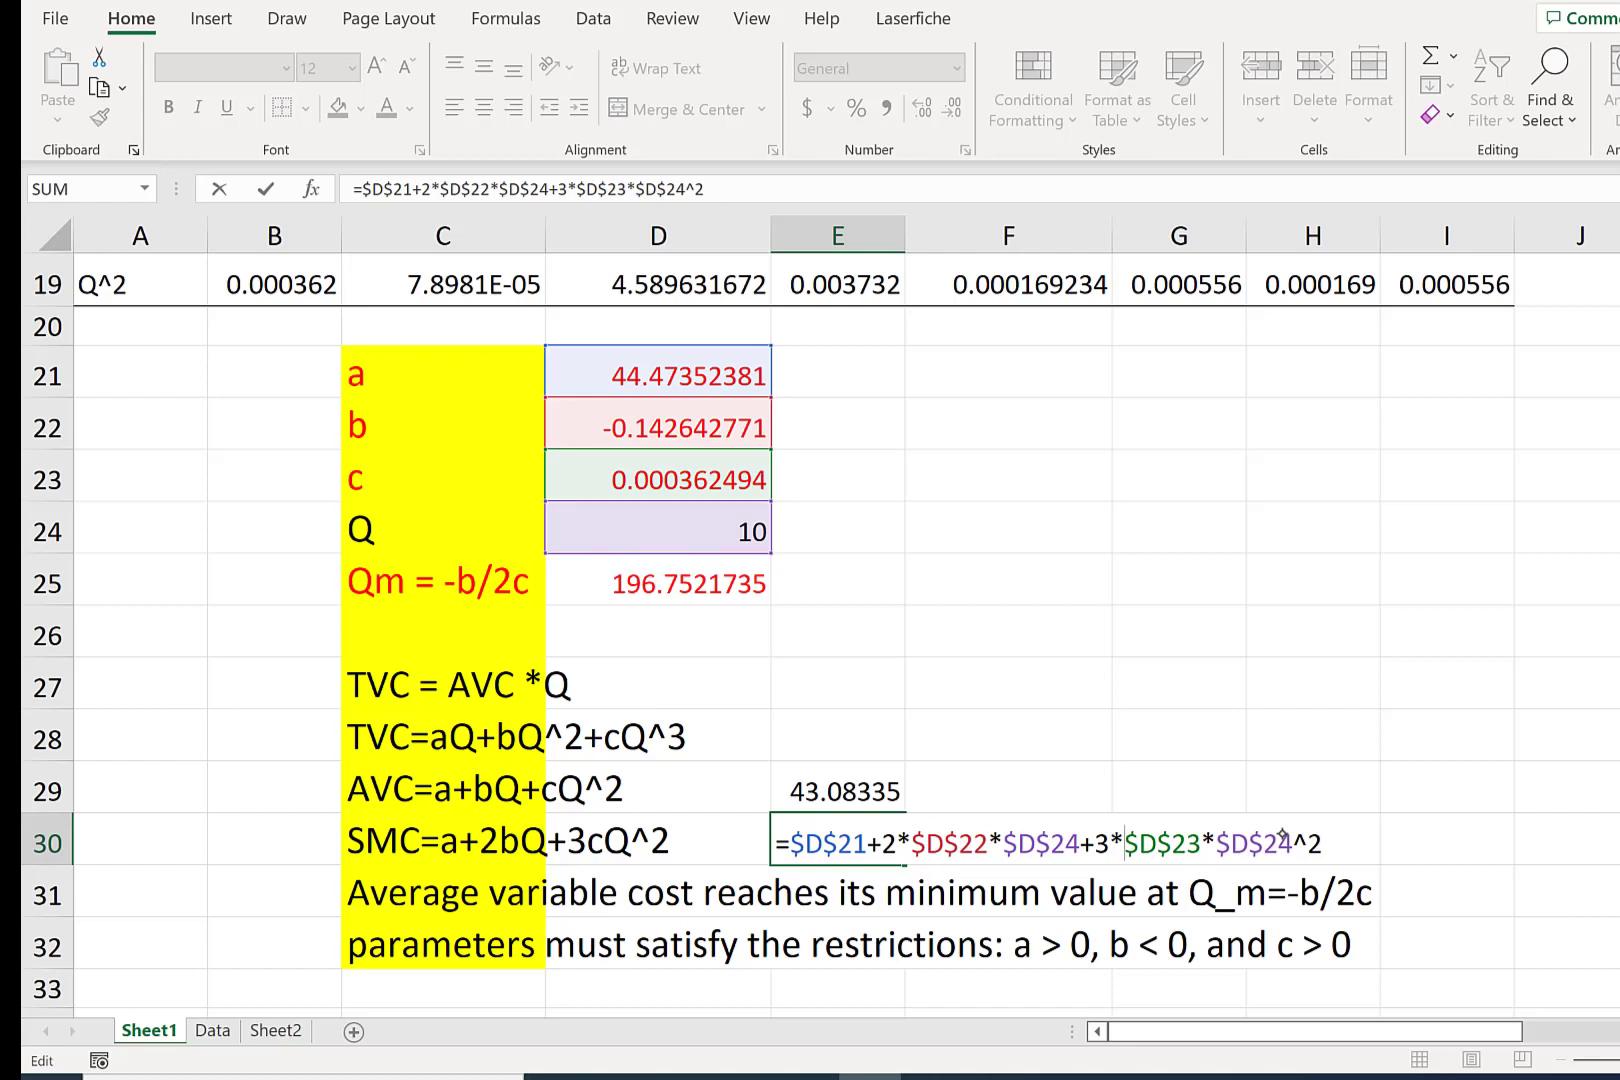
{"action": "key", "text": "Return"}
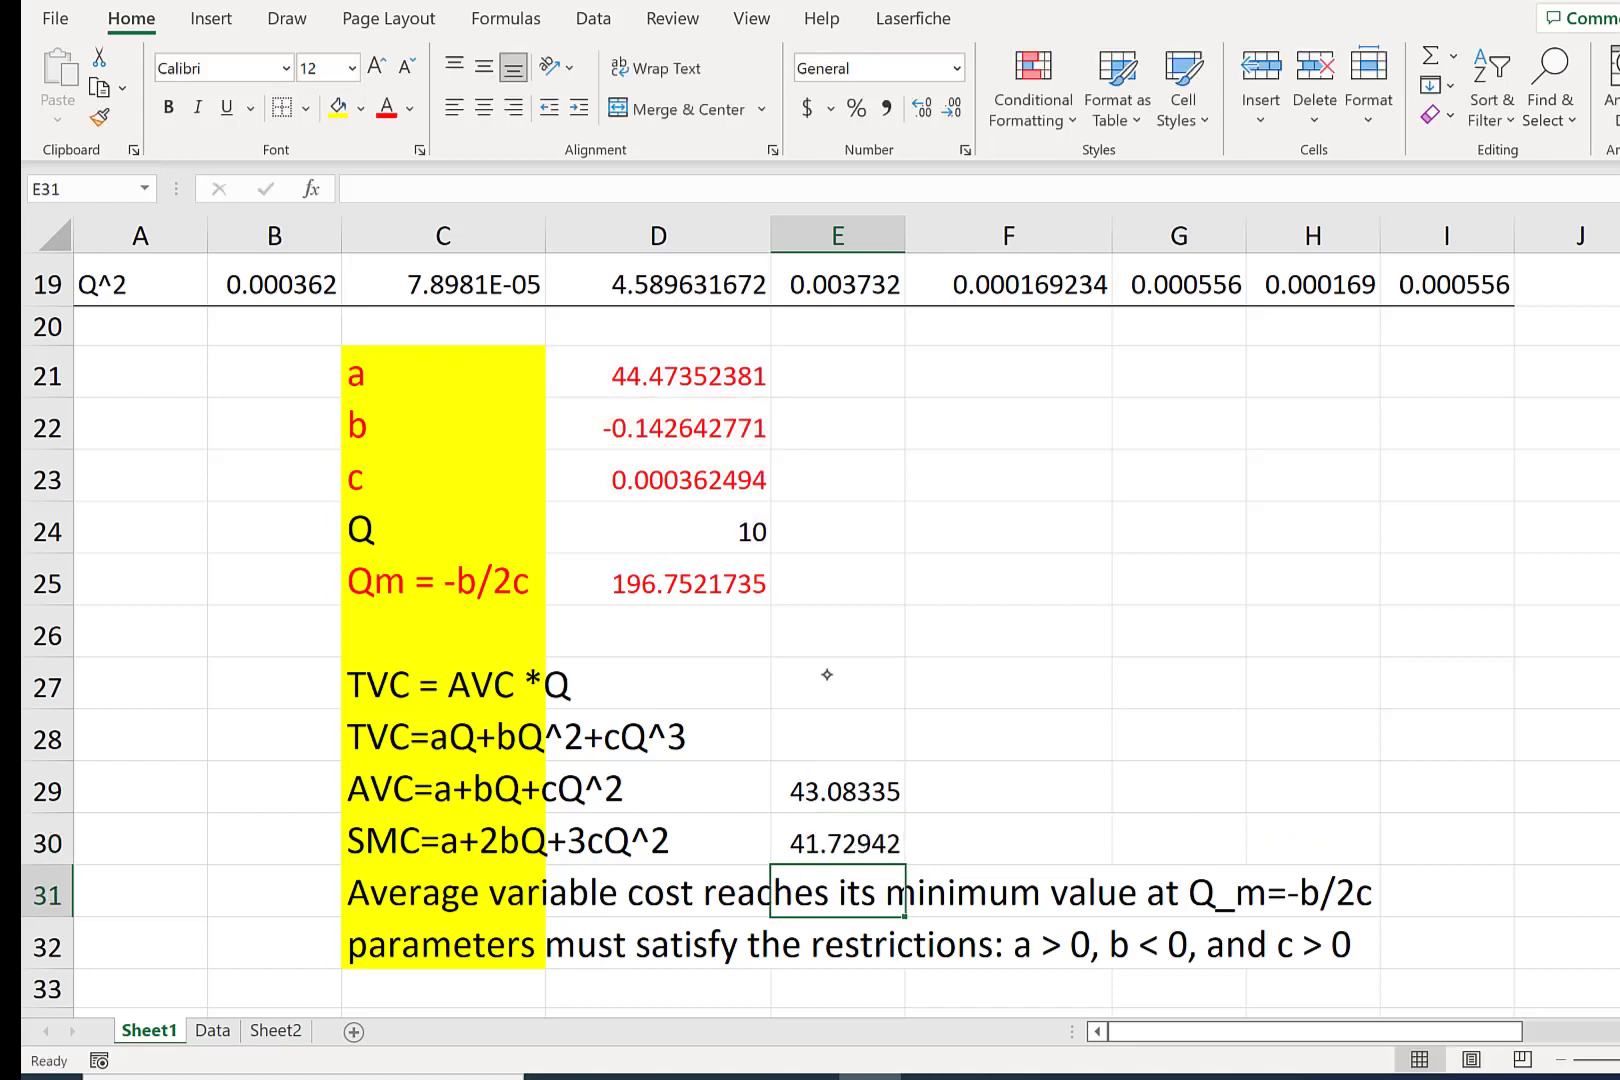
{"action": "key", "text": "Up"}
- Fill the AVC formula from E29 up into the TVC row's cell E28
{"action": "left_click", "coordinate": [834, 755]}
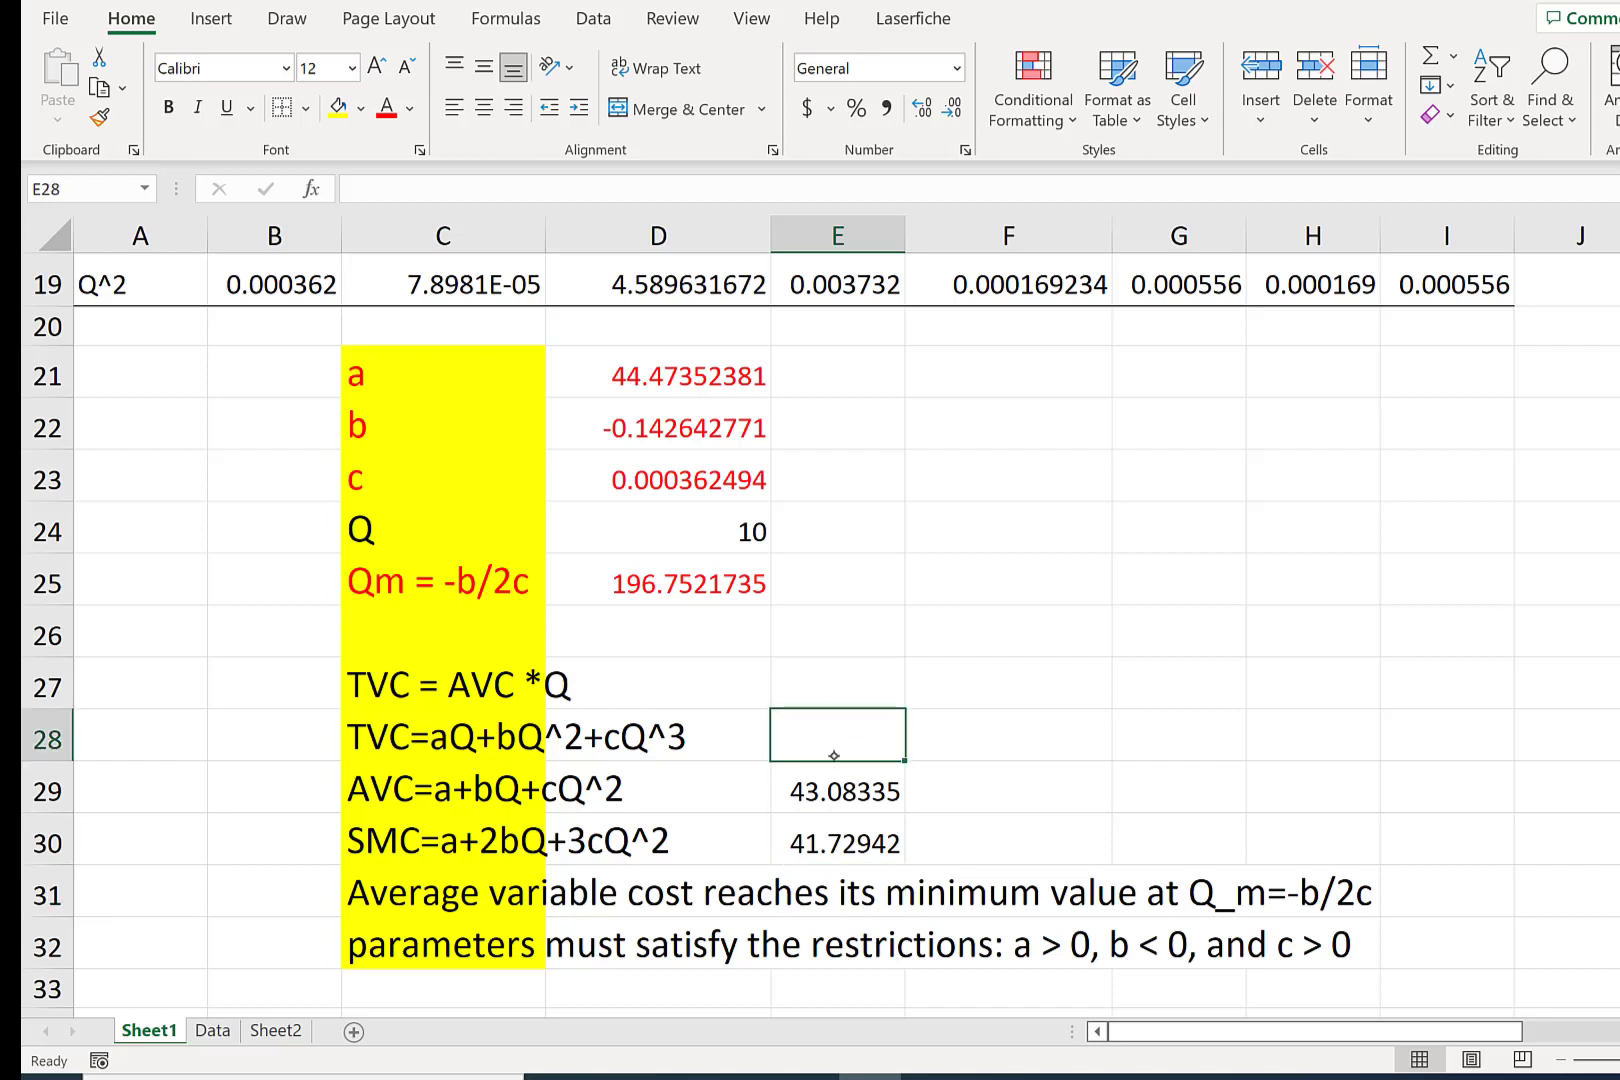
{"action": "left_click", "coordinate": [847, 791]}
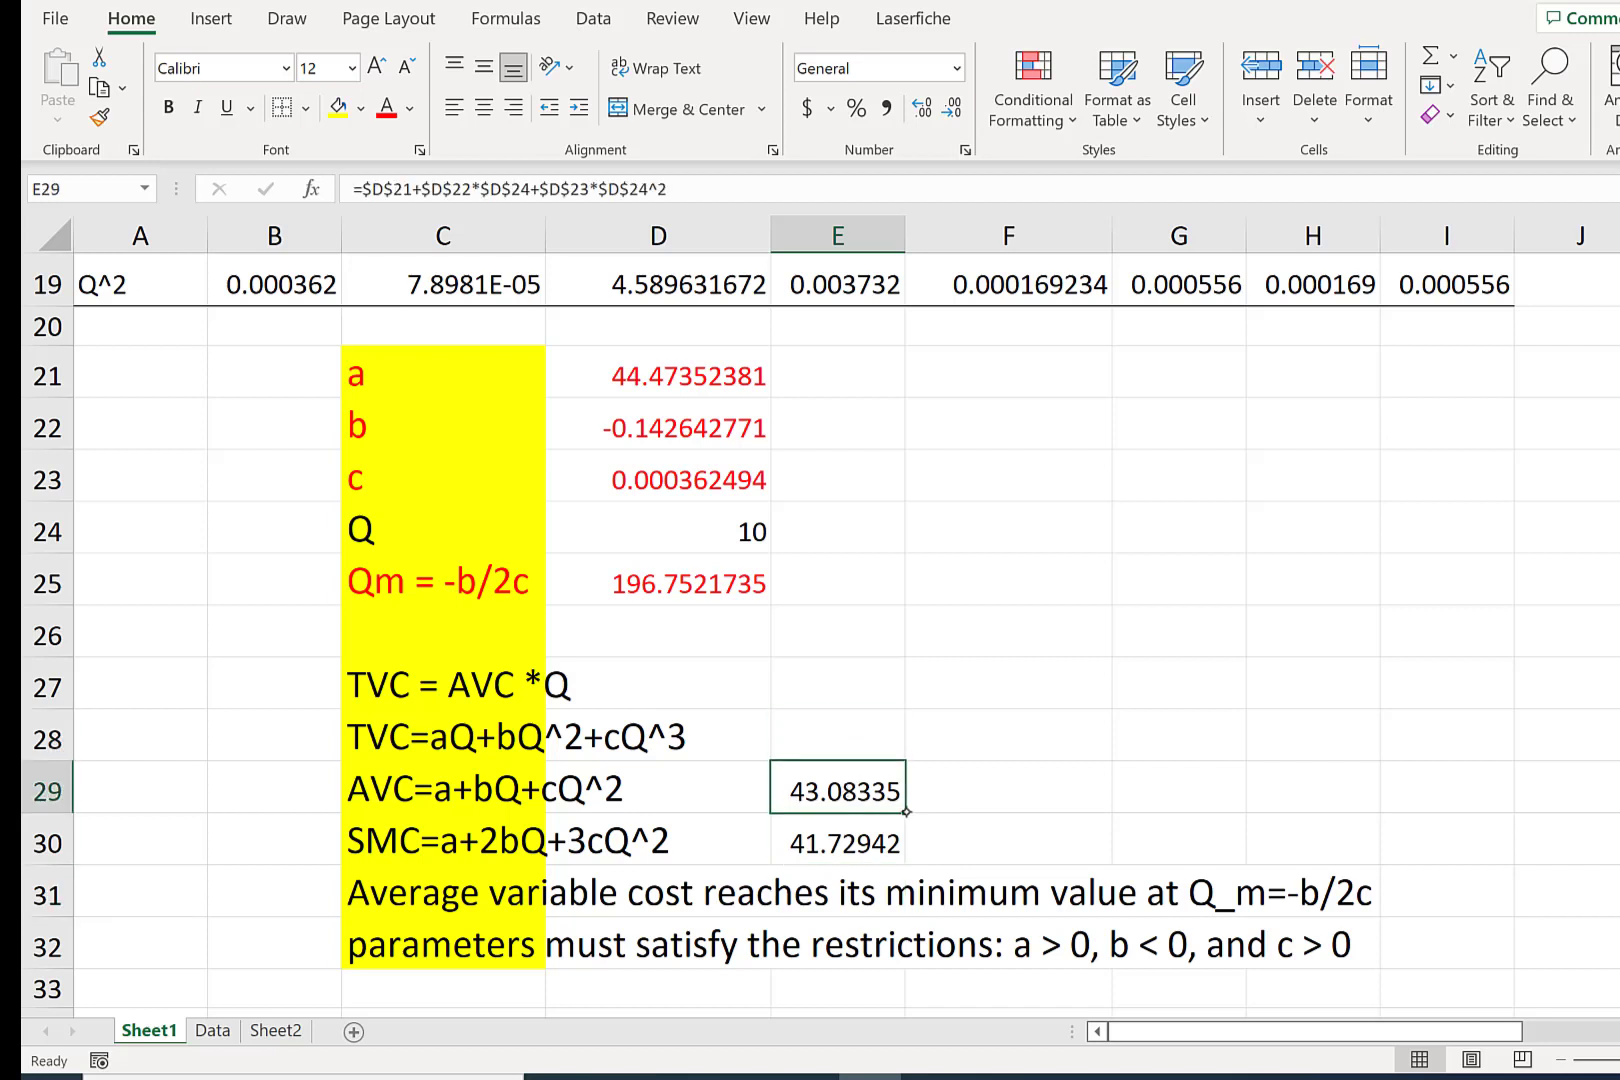
{"action": "left_click_drag", "start_coordinate": [906, 812], "coordinate": [895, 730]}
- Edit the E28 formula into TVC by raising each term by one power of Q: =$D$21*D24+$D$22*$D$24^2+$D$23*$D$24^3
{"action": "double_click", "coordinate": [858, 738]}
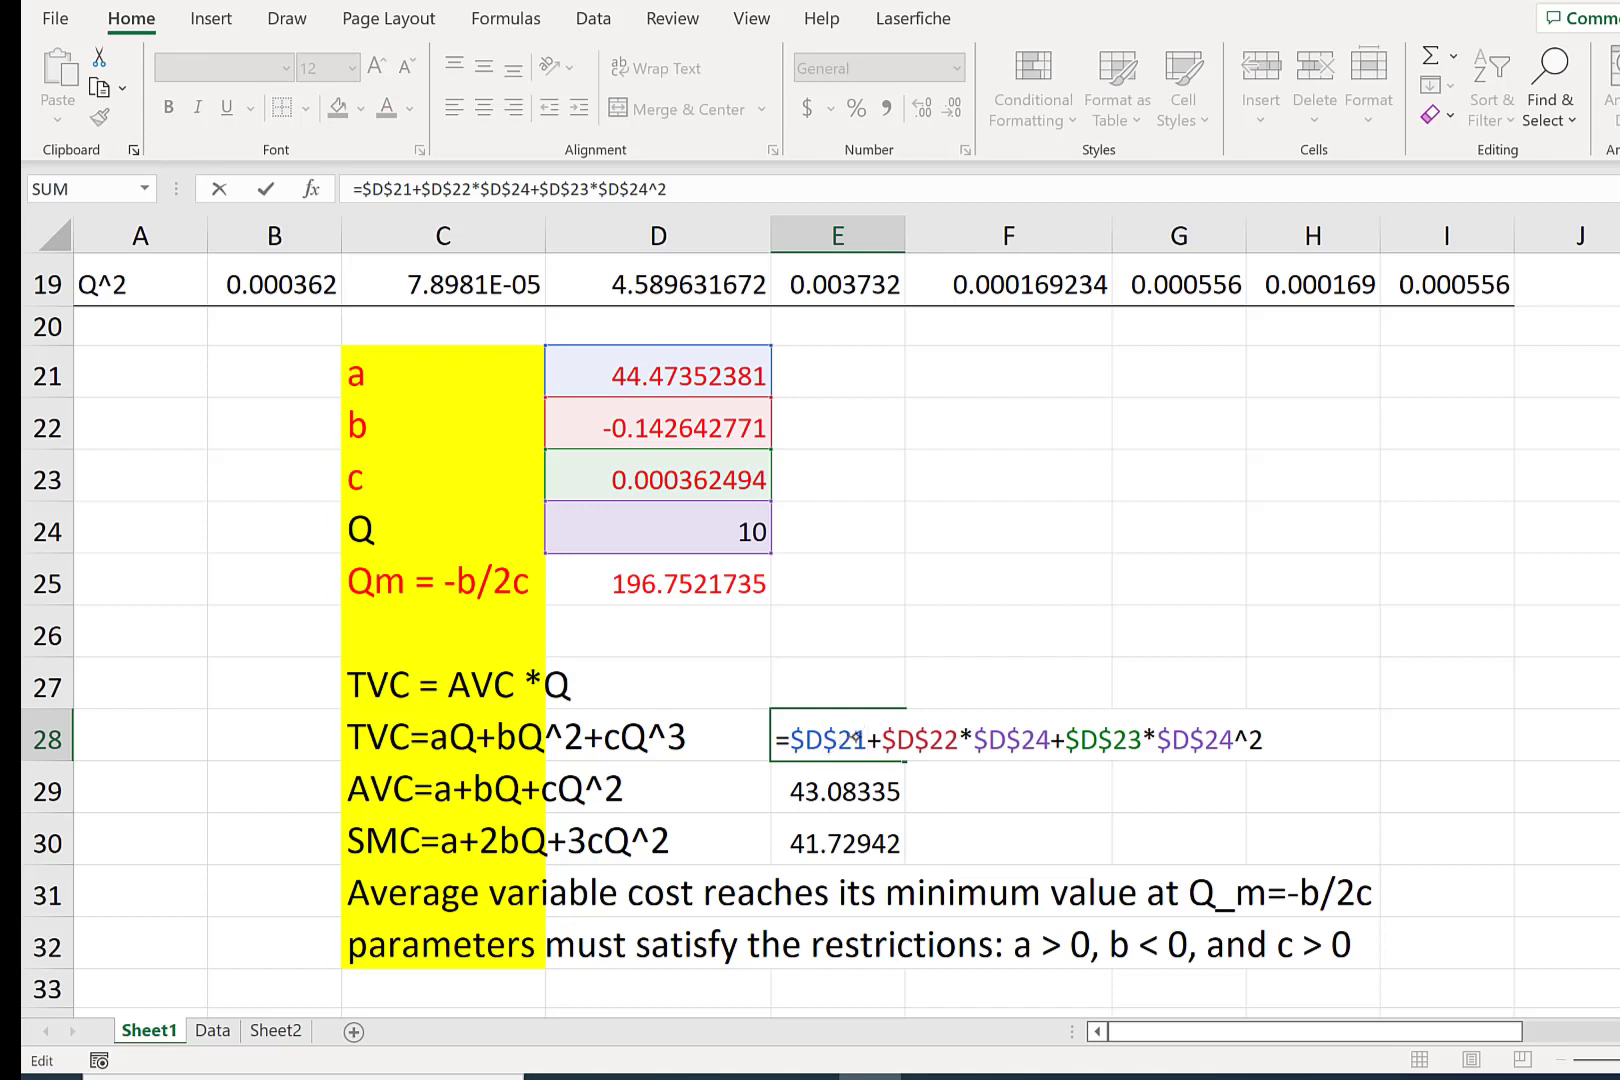
{"action": "type", "text": "*"}
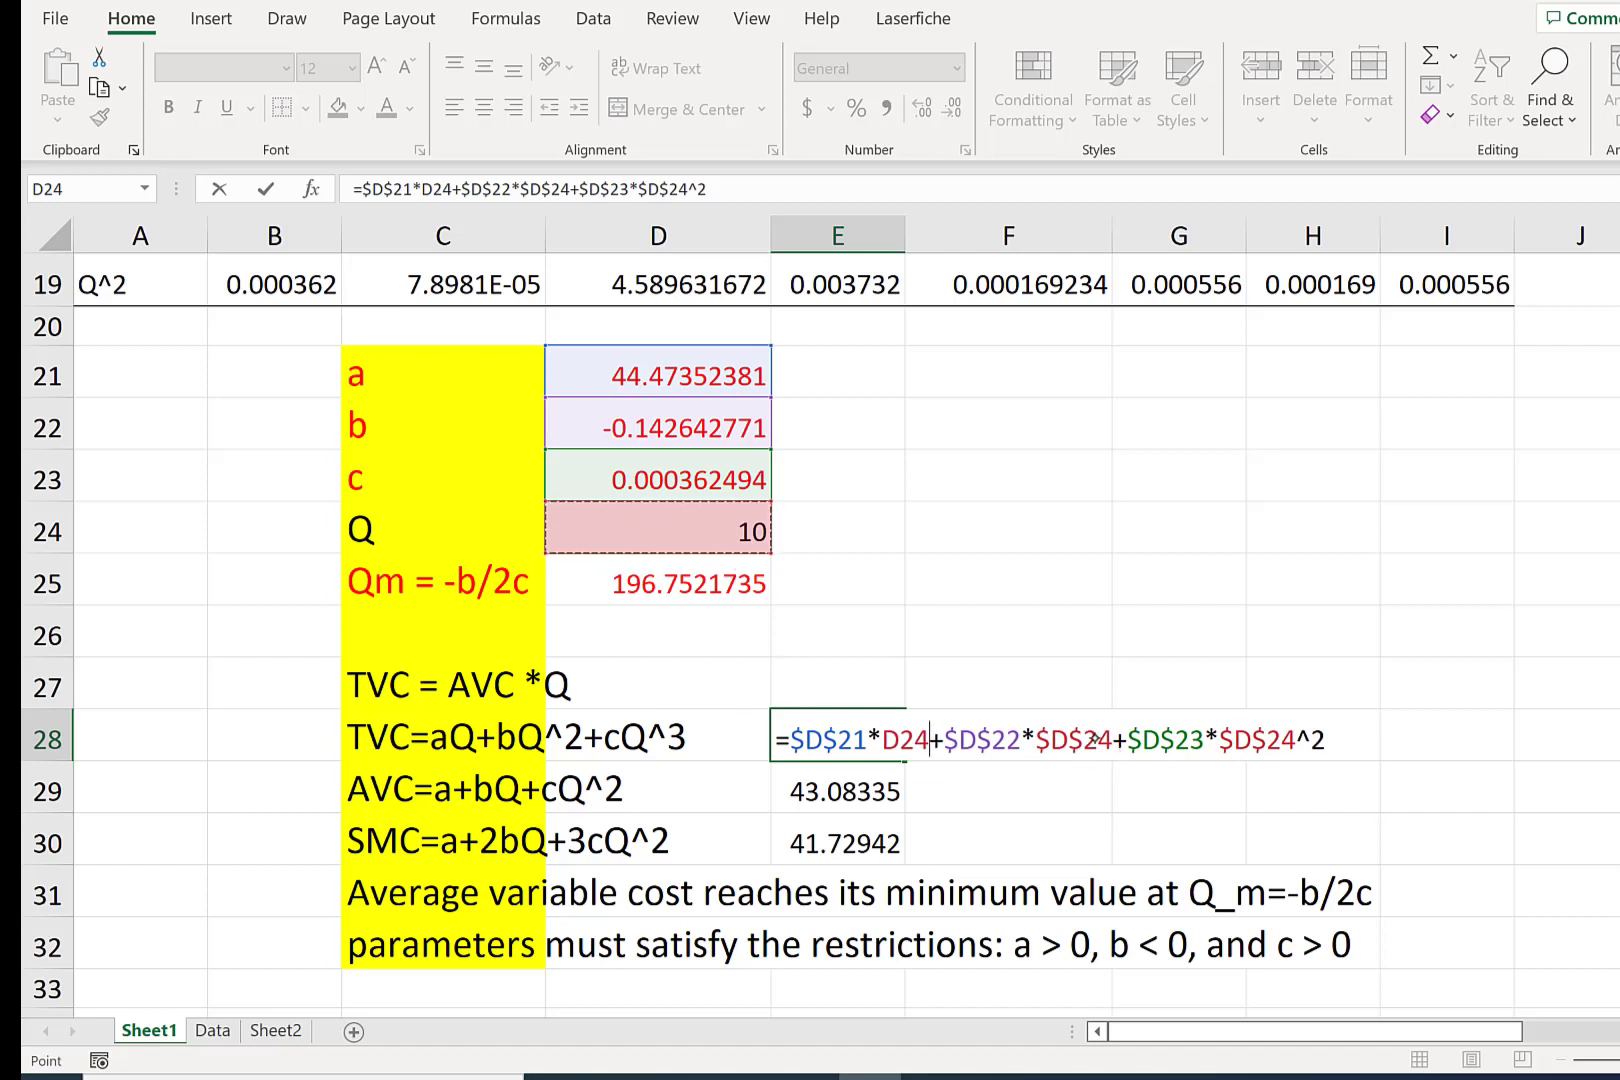
{"action": "left_click", "coordinate": [1113, 740]}
{"action": "type", "text": "^2"}
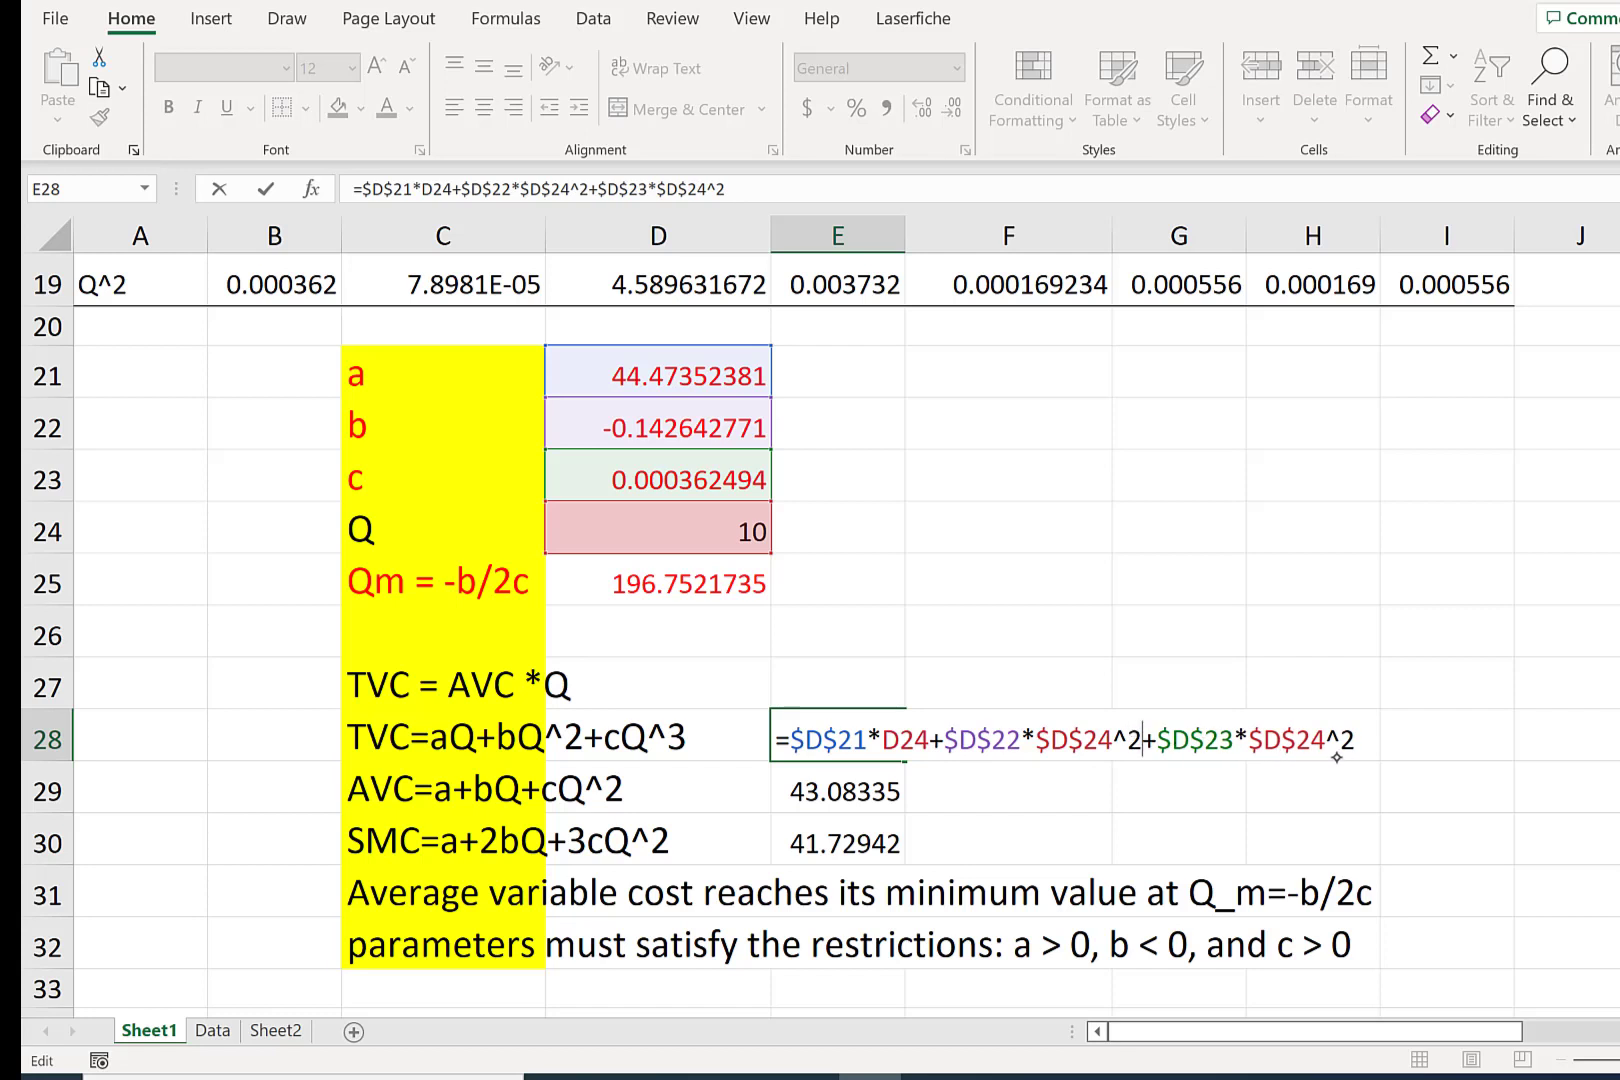
{"action": "left_click", "coordinate": [1360, 738]}
{"action": "key", "text": "BackSpace"}
{"action": "type", "text": "3"}
{"action": "key", "text": "Return"}
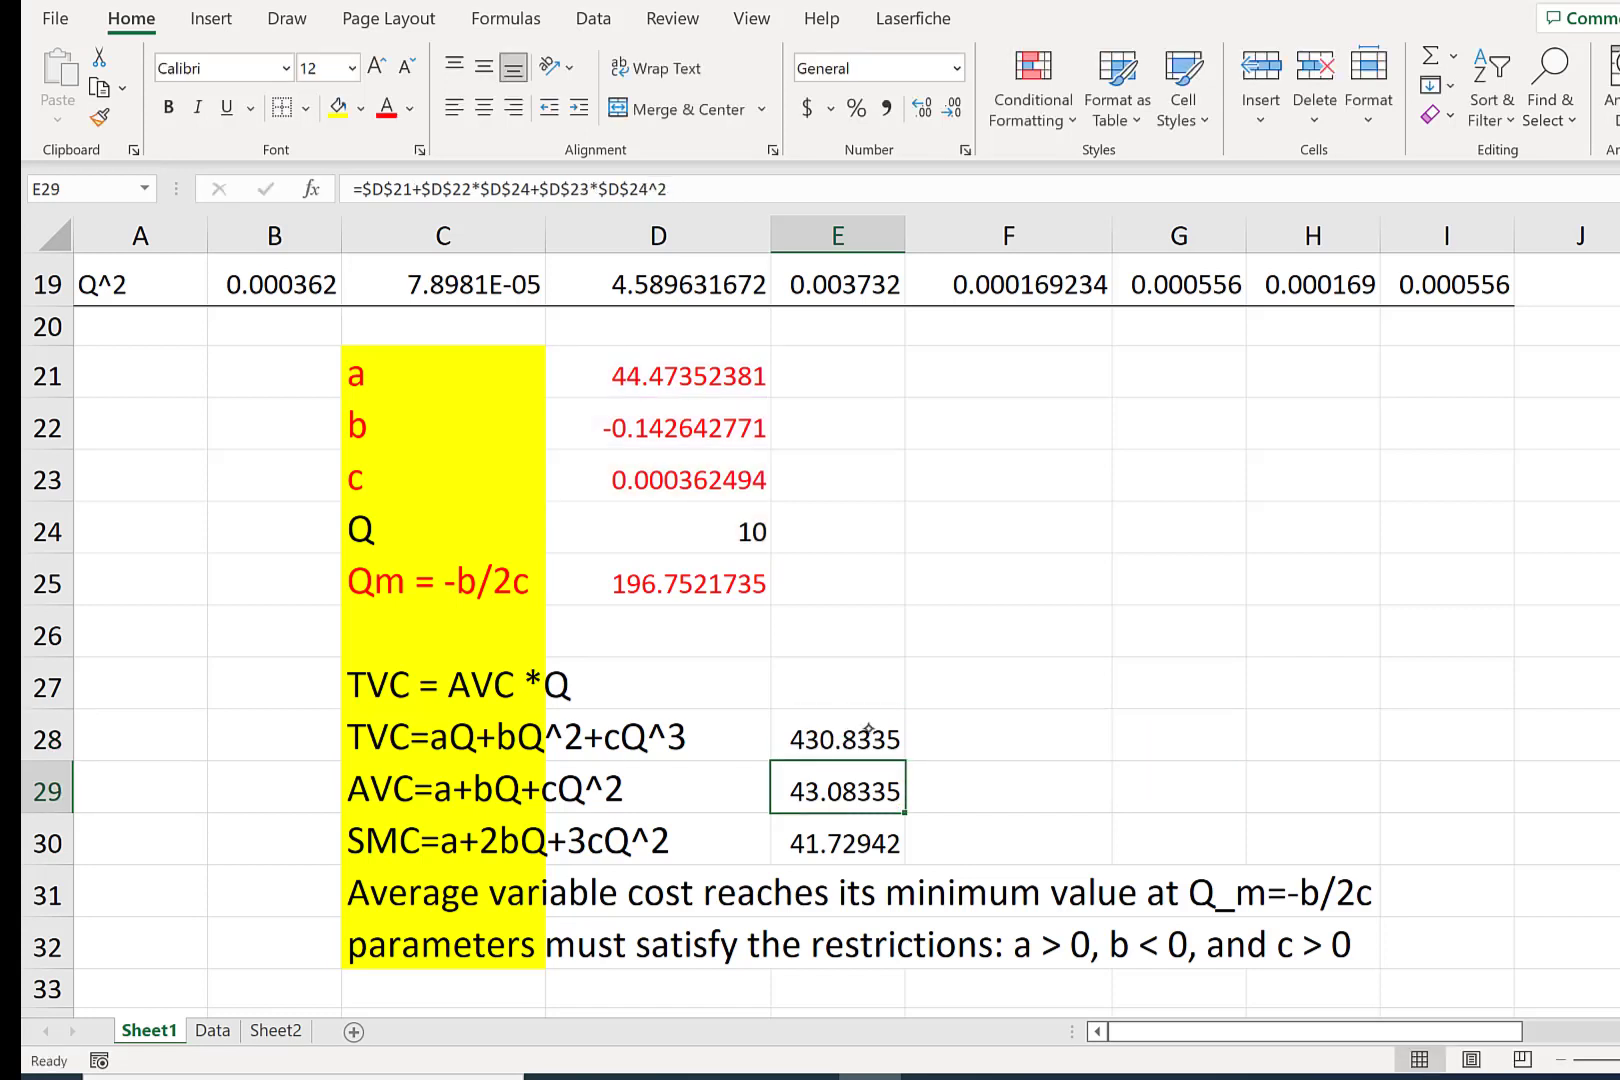
- Calculate TVC as AVC times Q in E27 with the formula =E29*D24
{"action": "left_click", "coordinate": [867, 731]}
{"action": "left_click", "coordinate": [857, 689]}
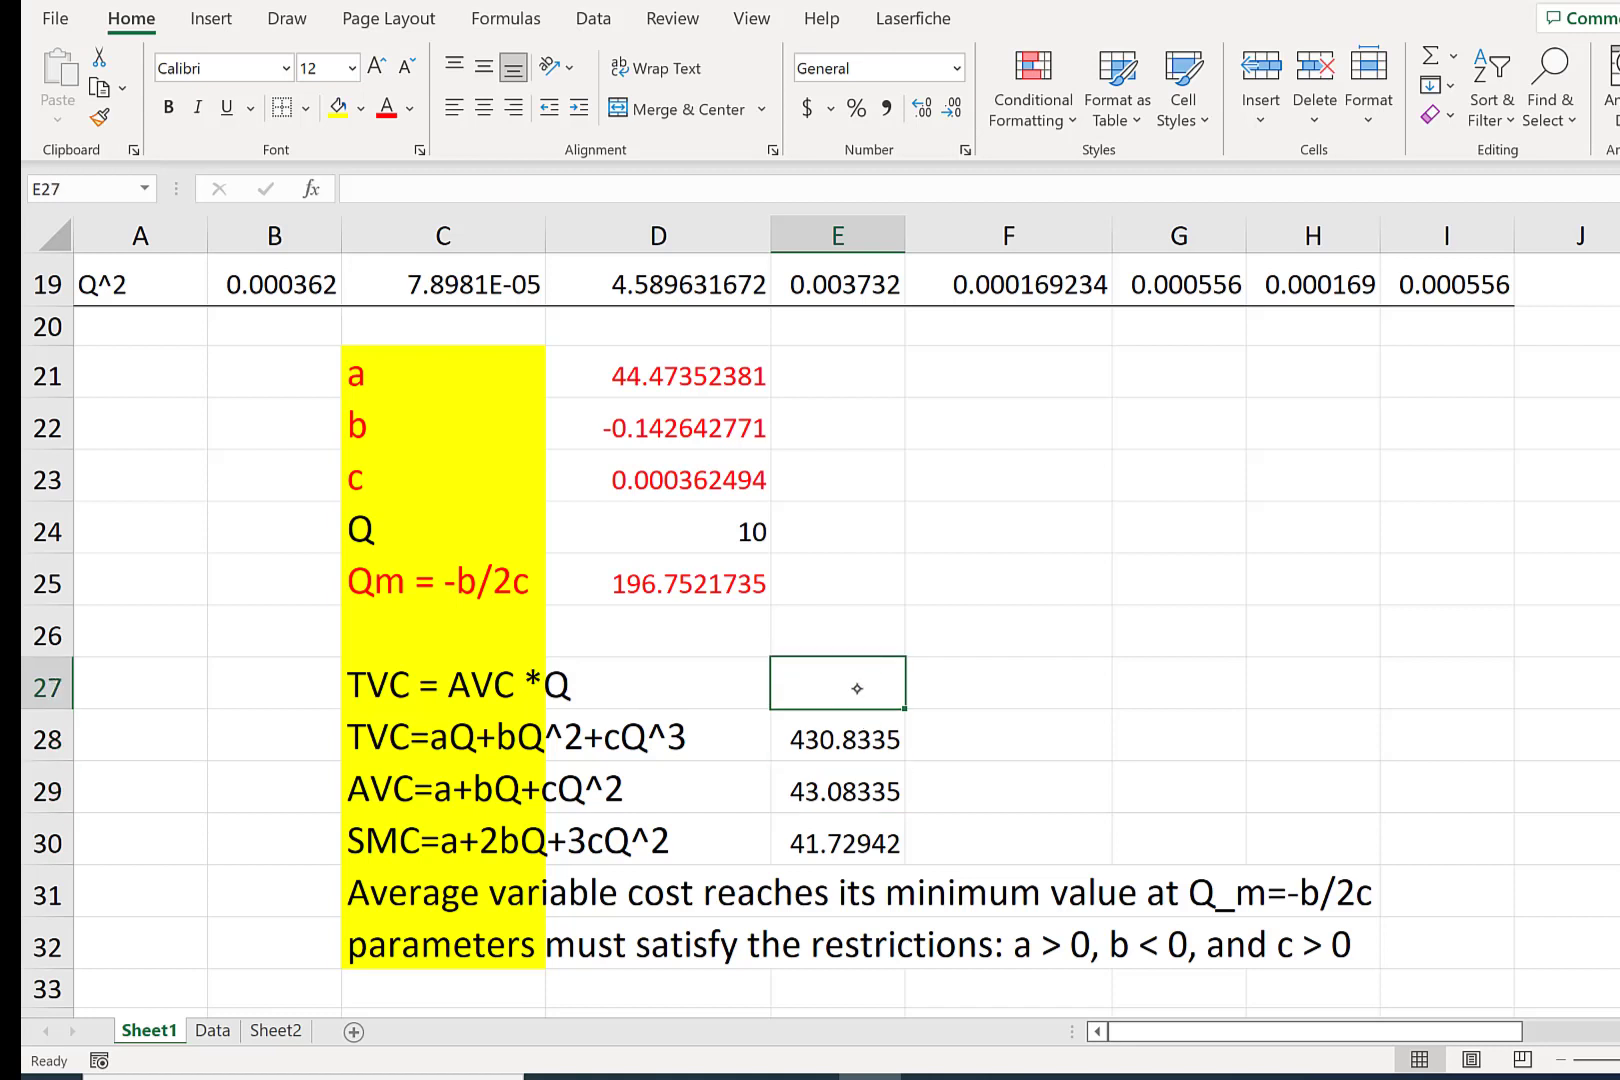
{"action": "type", "text": "="}
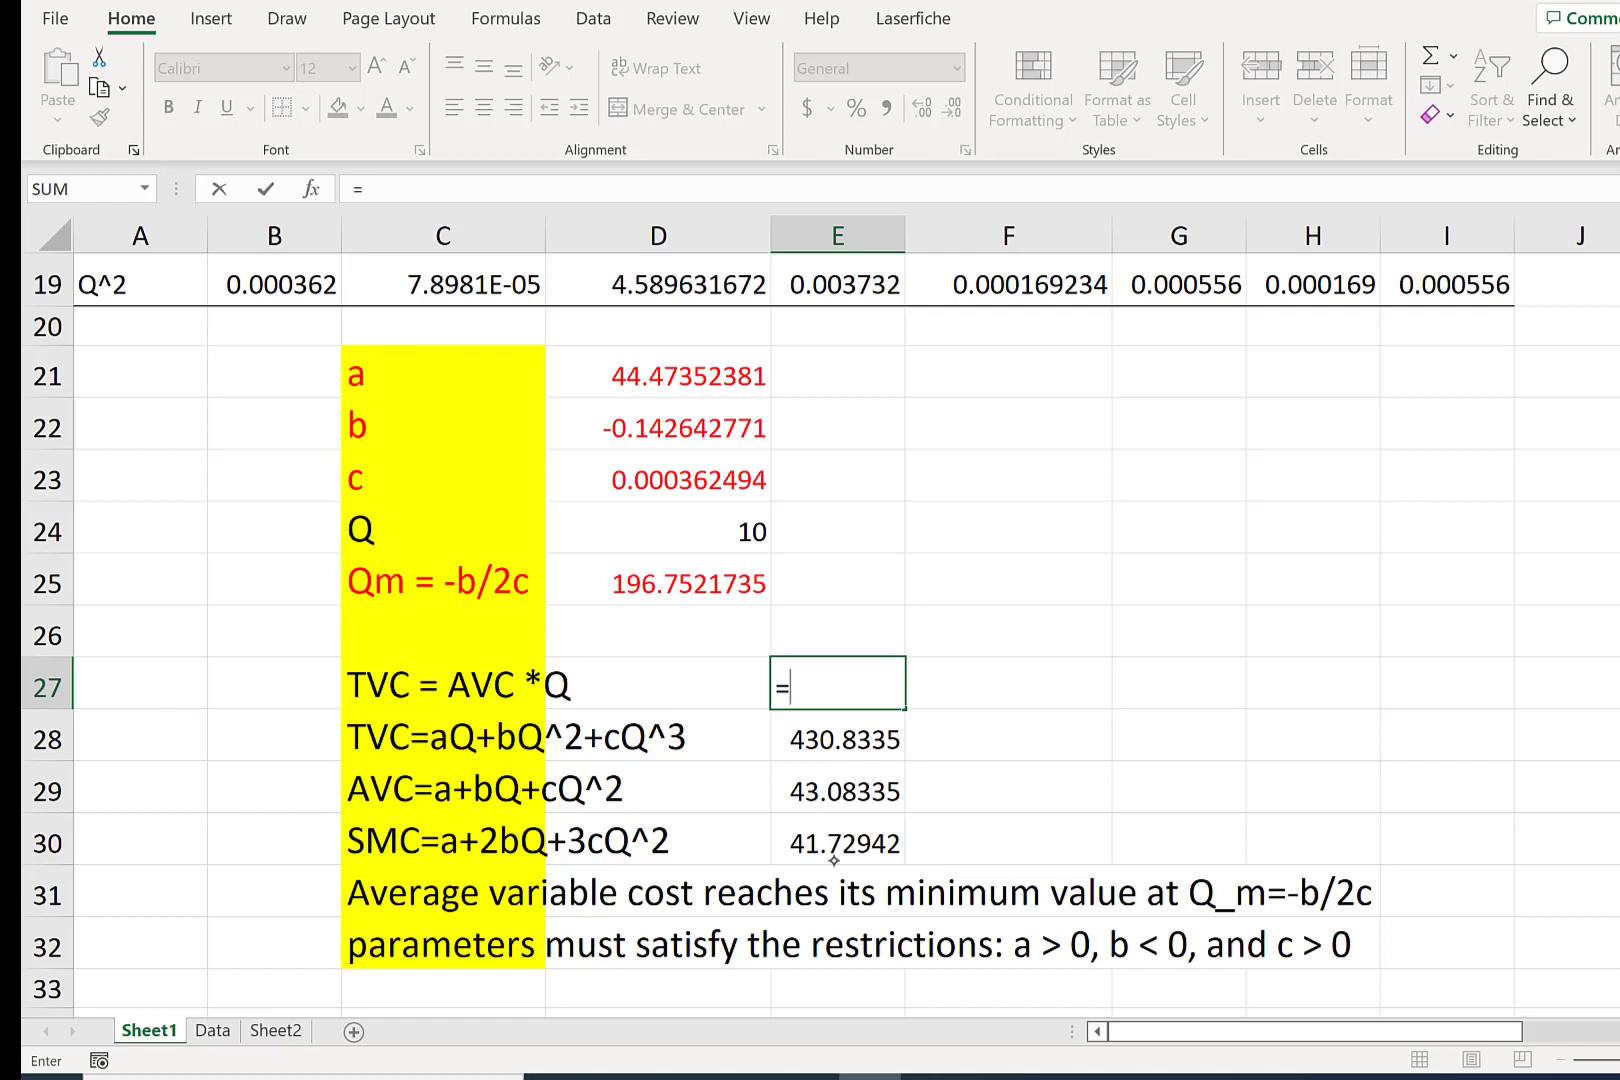
{"action": "left_click", "coordinate": [861, 790]}
{"action": "type", "text": "*"}
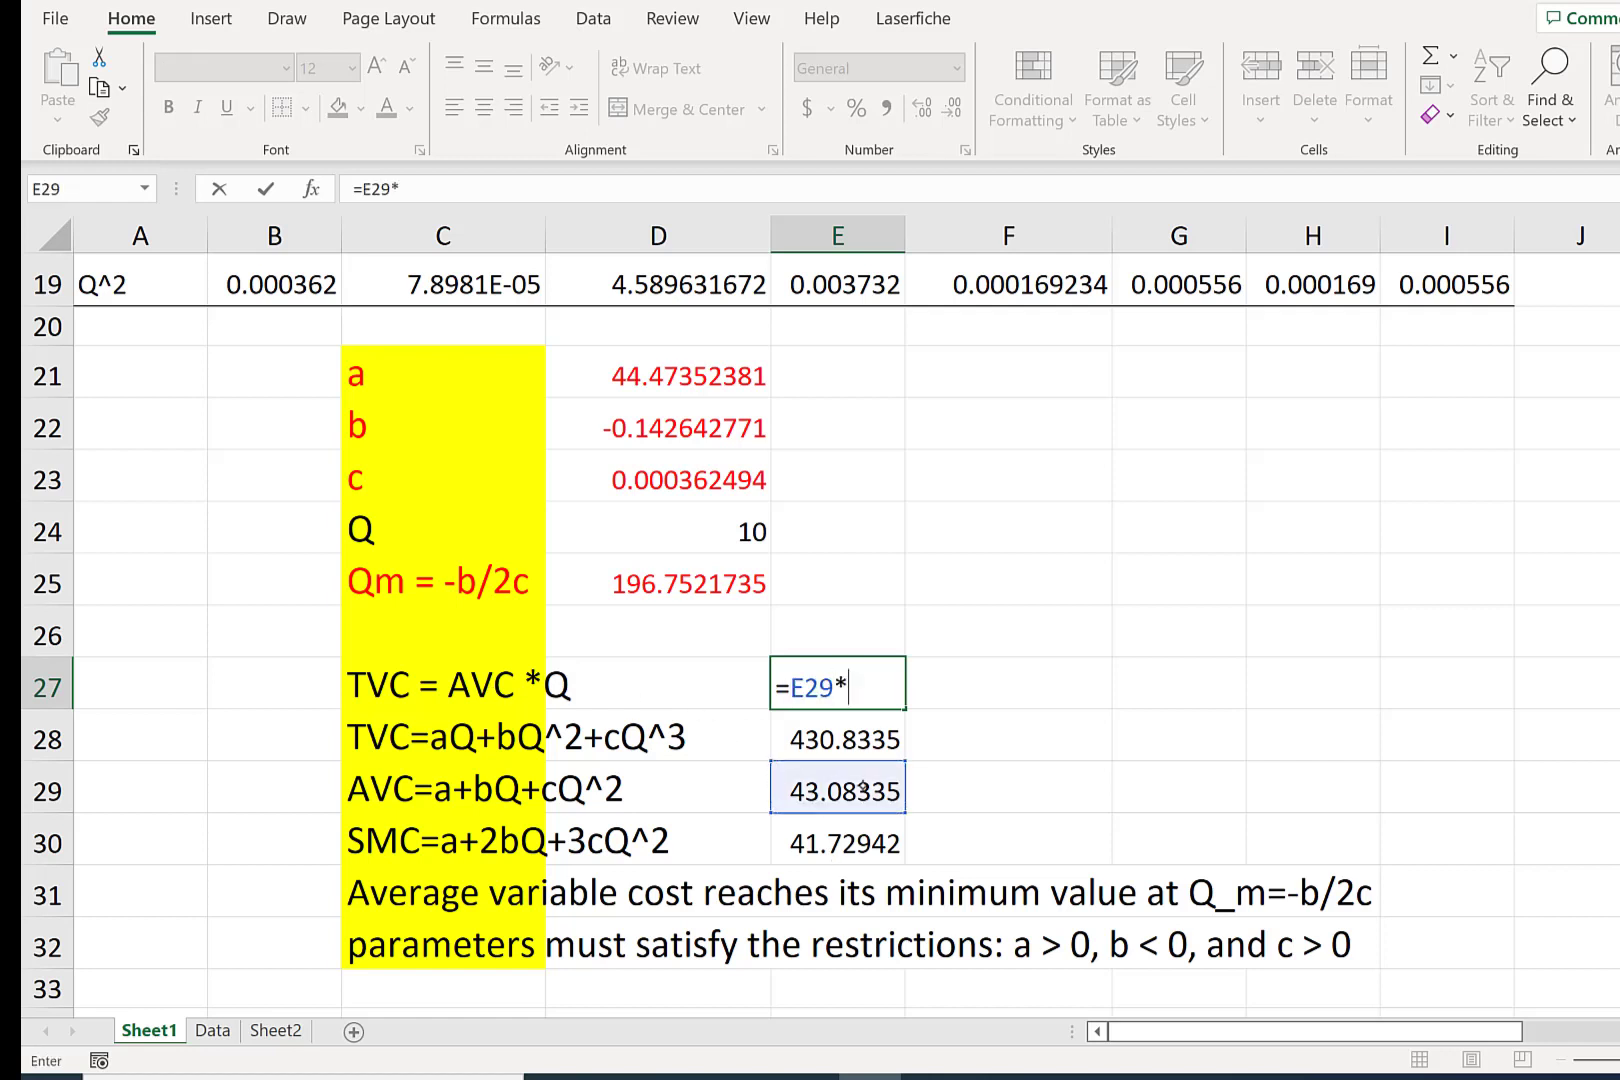
{"action": "left_click", "coordinate": [720, 535]}
{"action": "key", "text": "Return"}
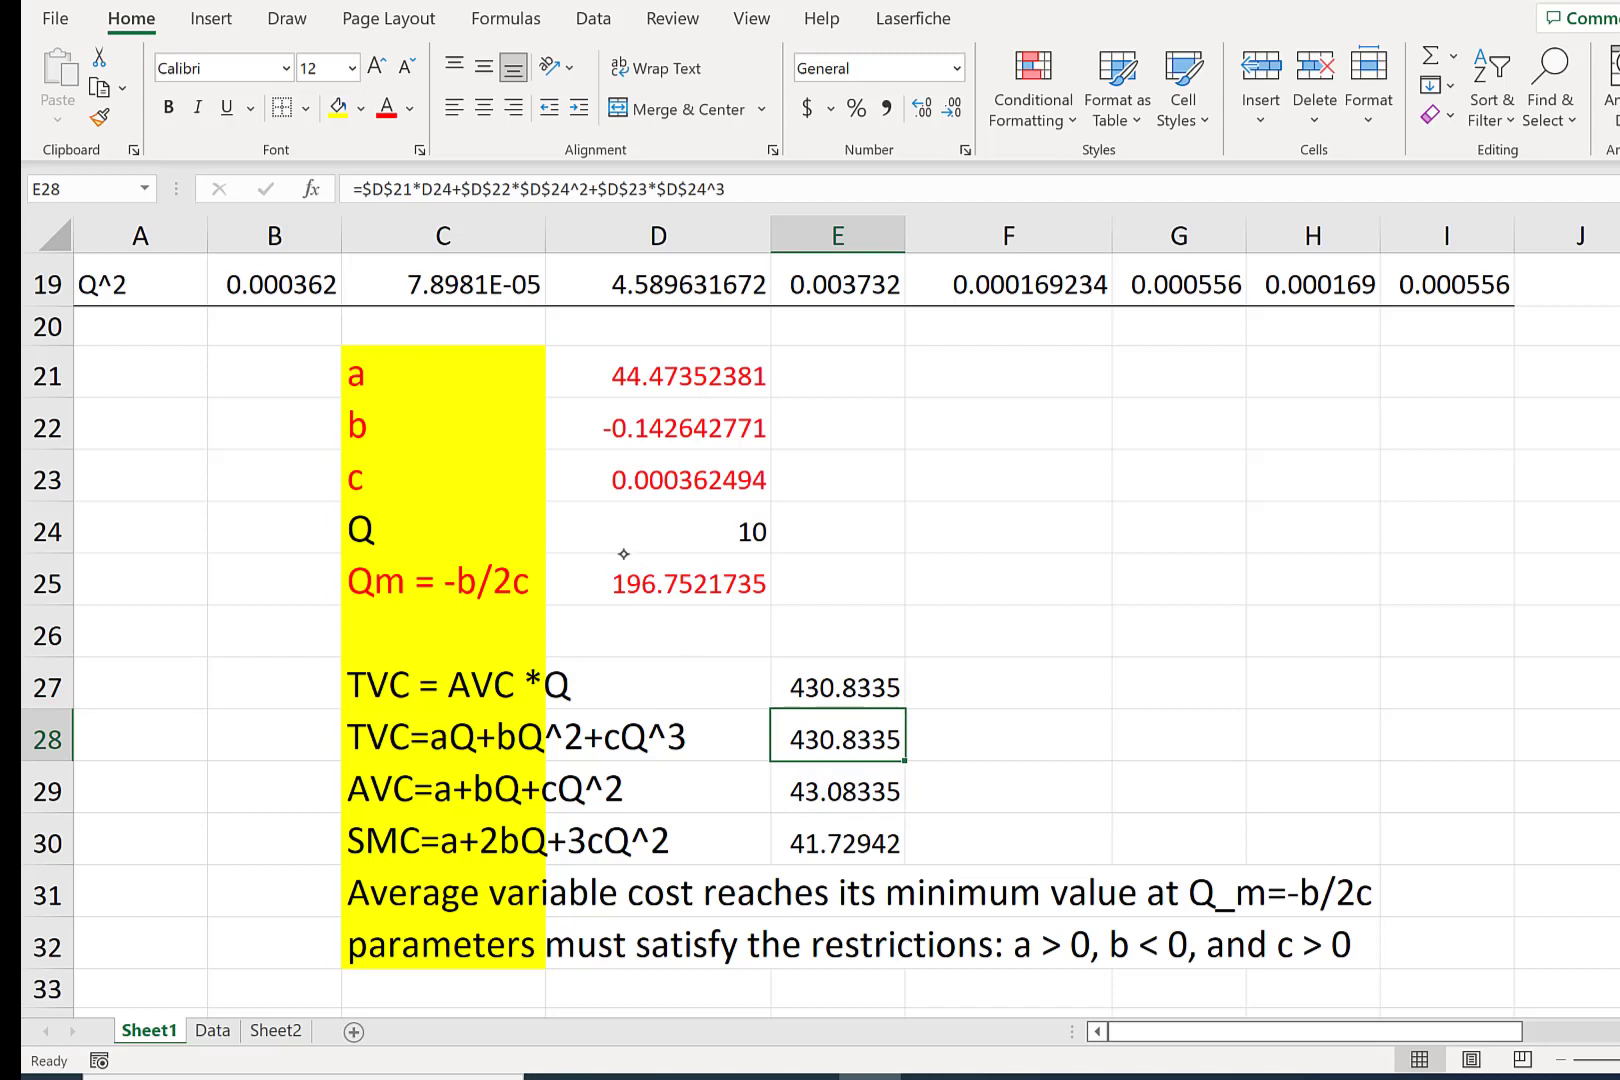
- Set Q in D24 equal to Qm with =D25, and compare both TVC results and the AVC and SMC results
{"action": "left_click", "coordinate": [720, 512]}
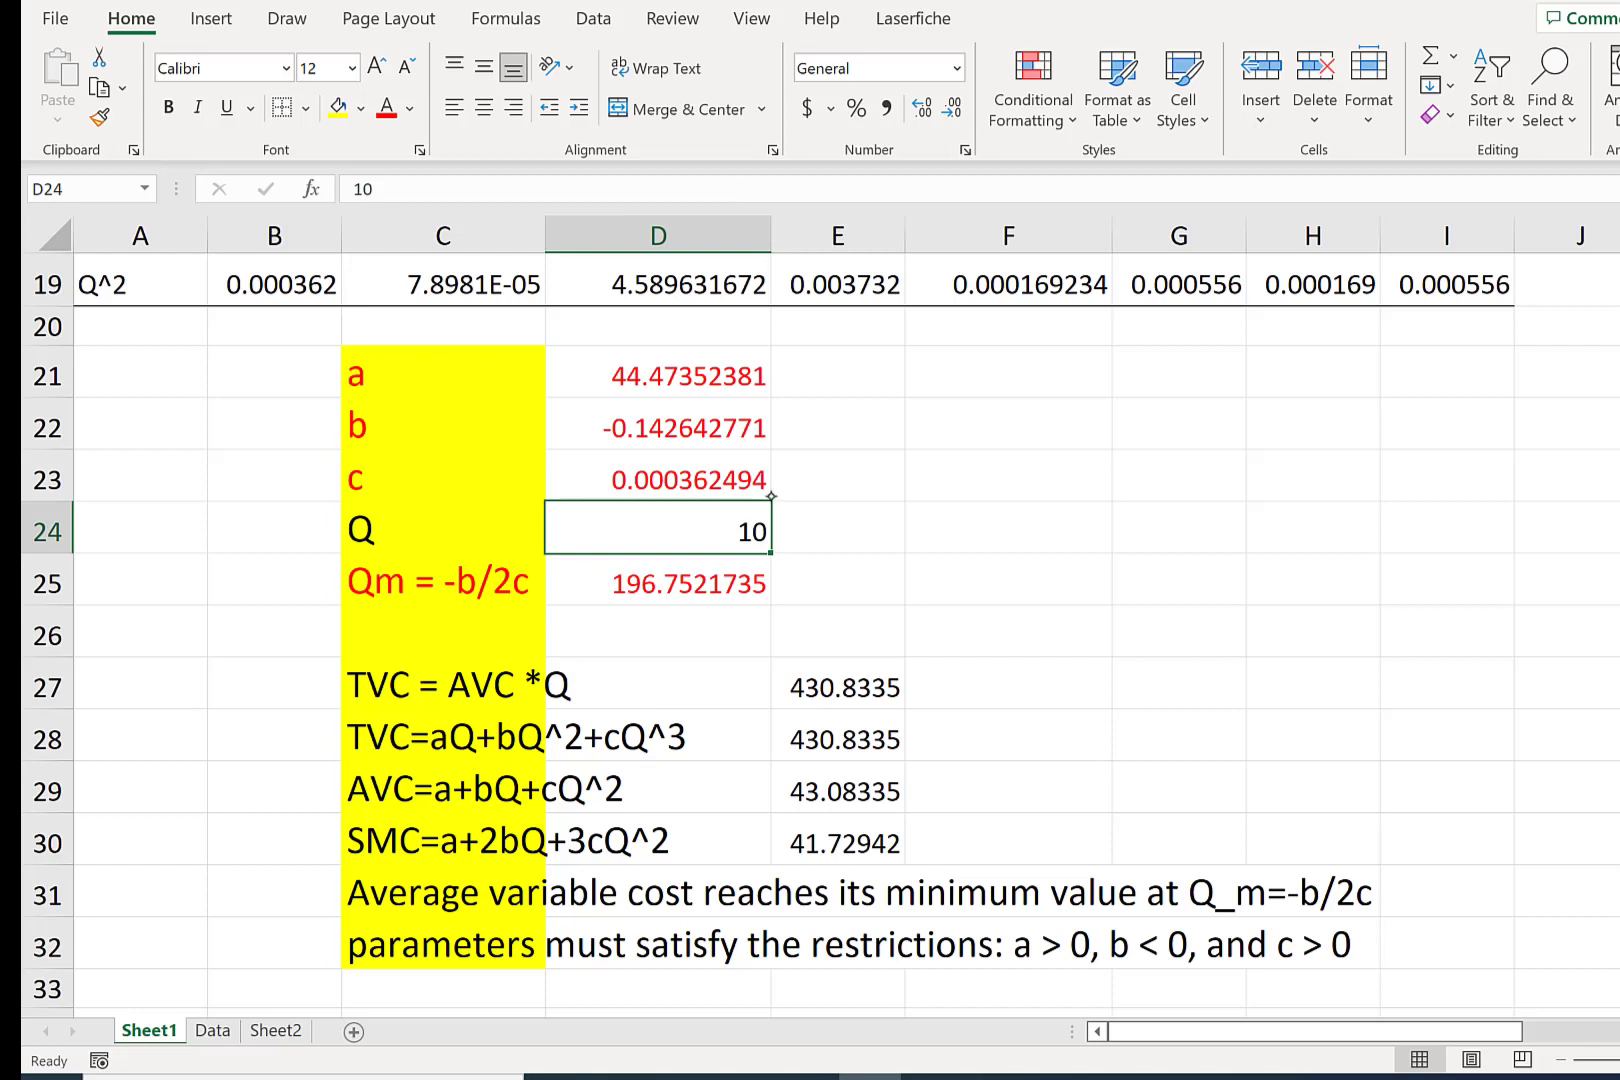
{"action": "type", "text": "="}
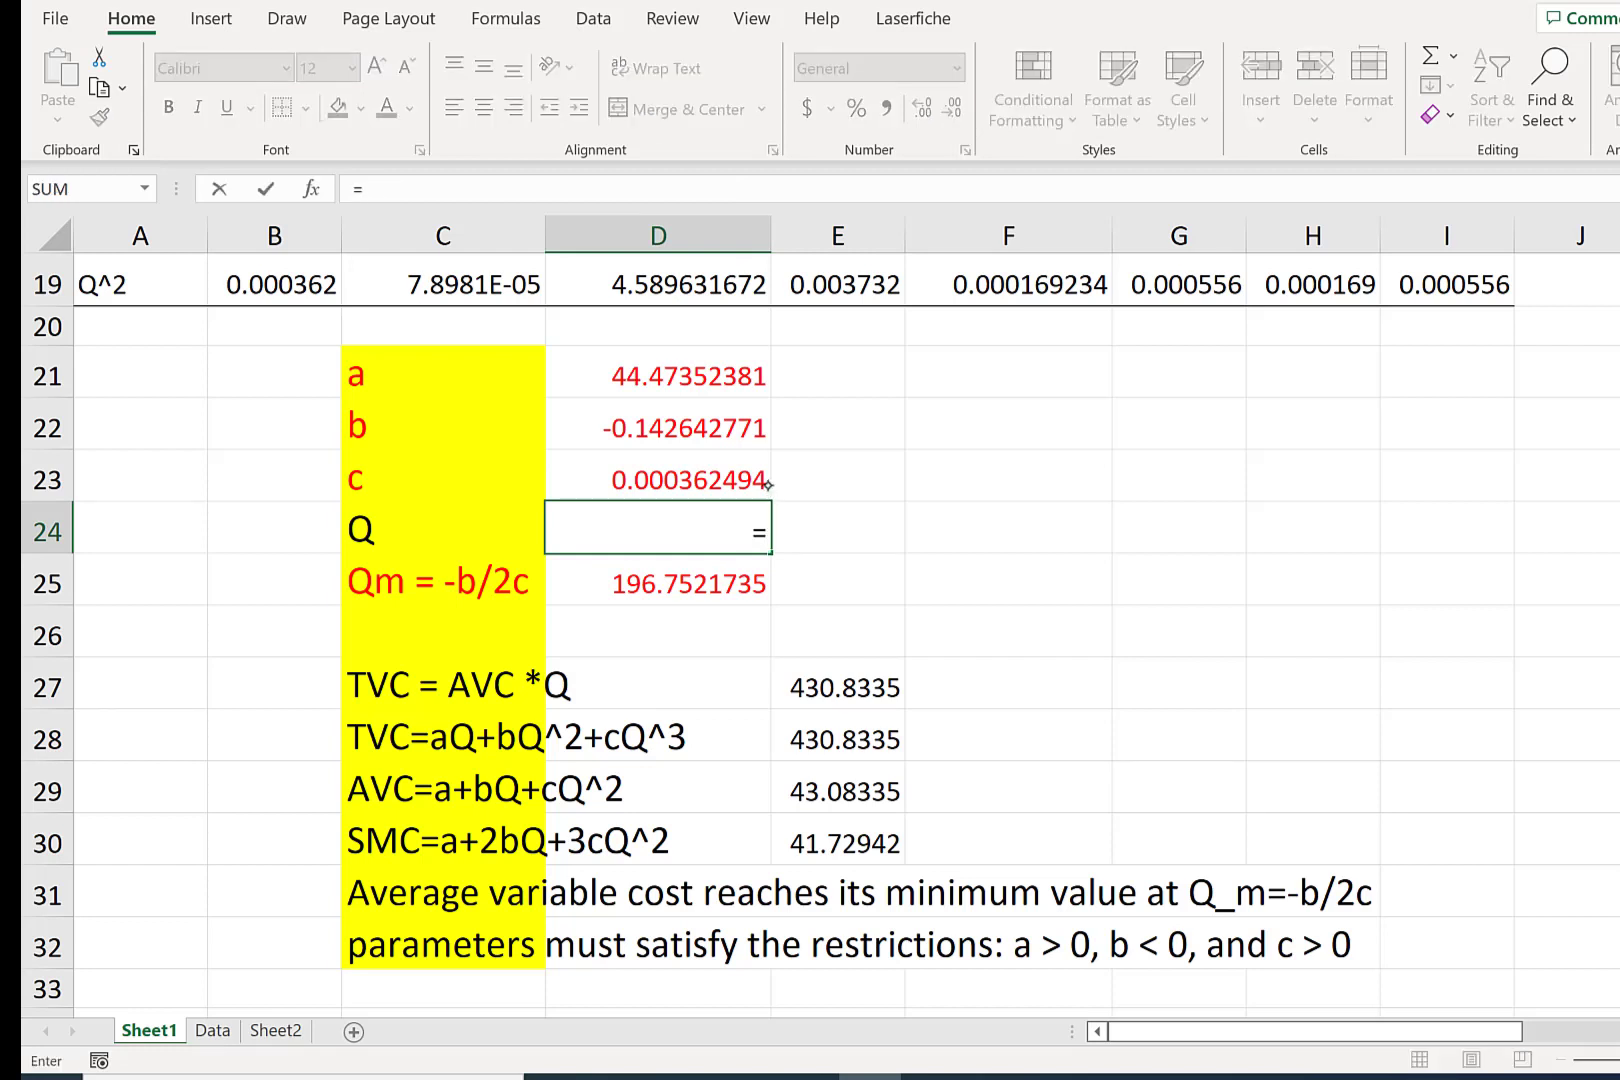
{"action": "left_click", "coordinate": [708, 574]}
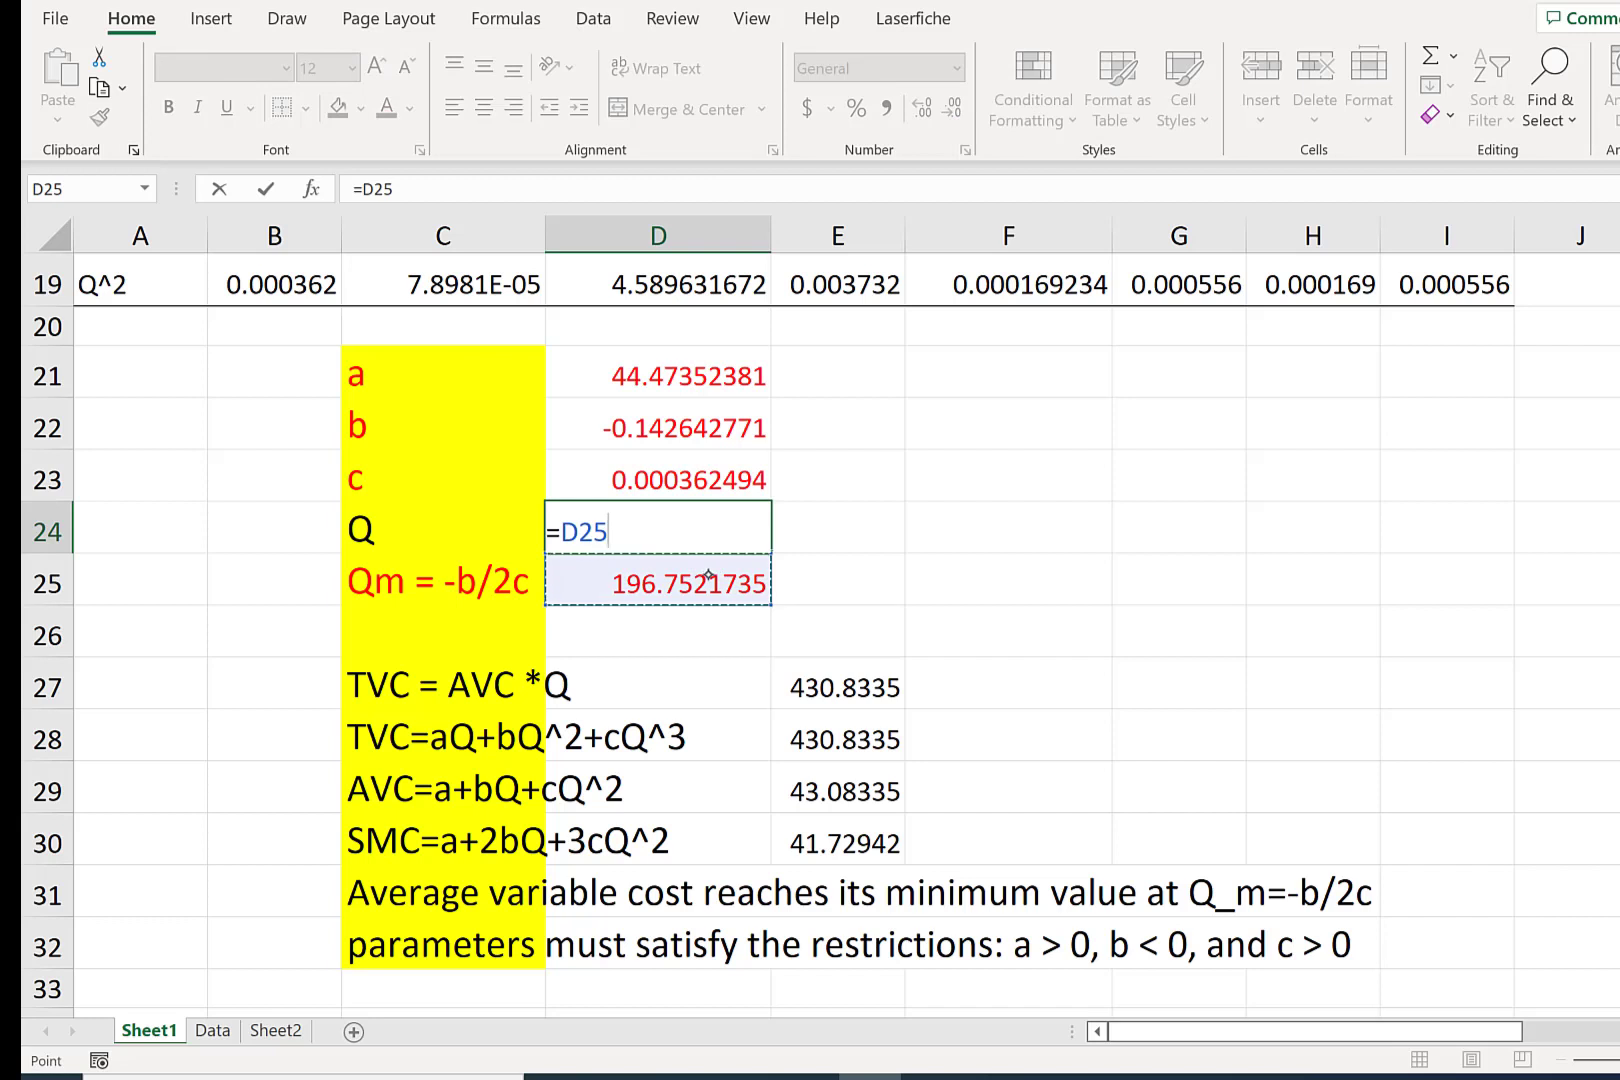
{"action": "key", "text": "Return"}
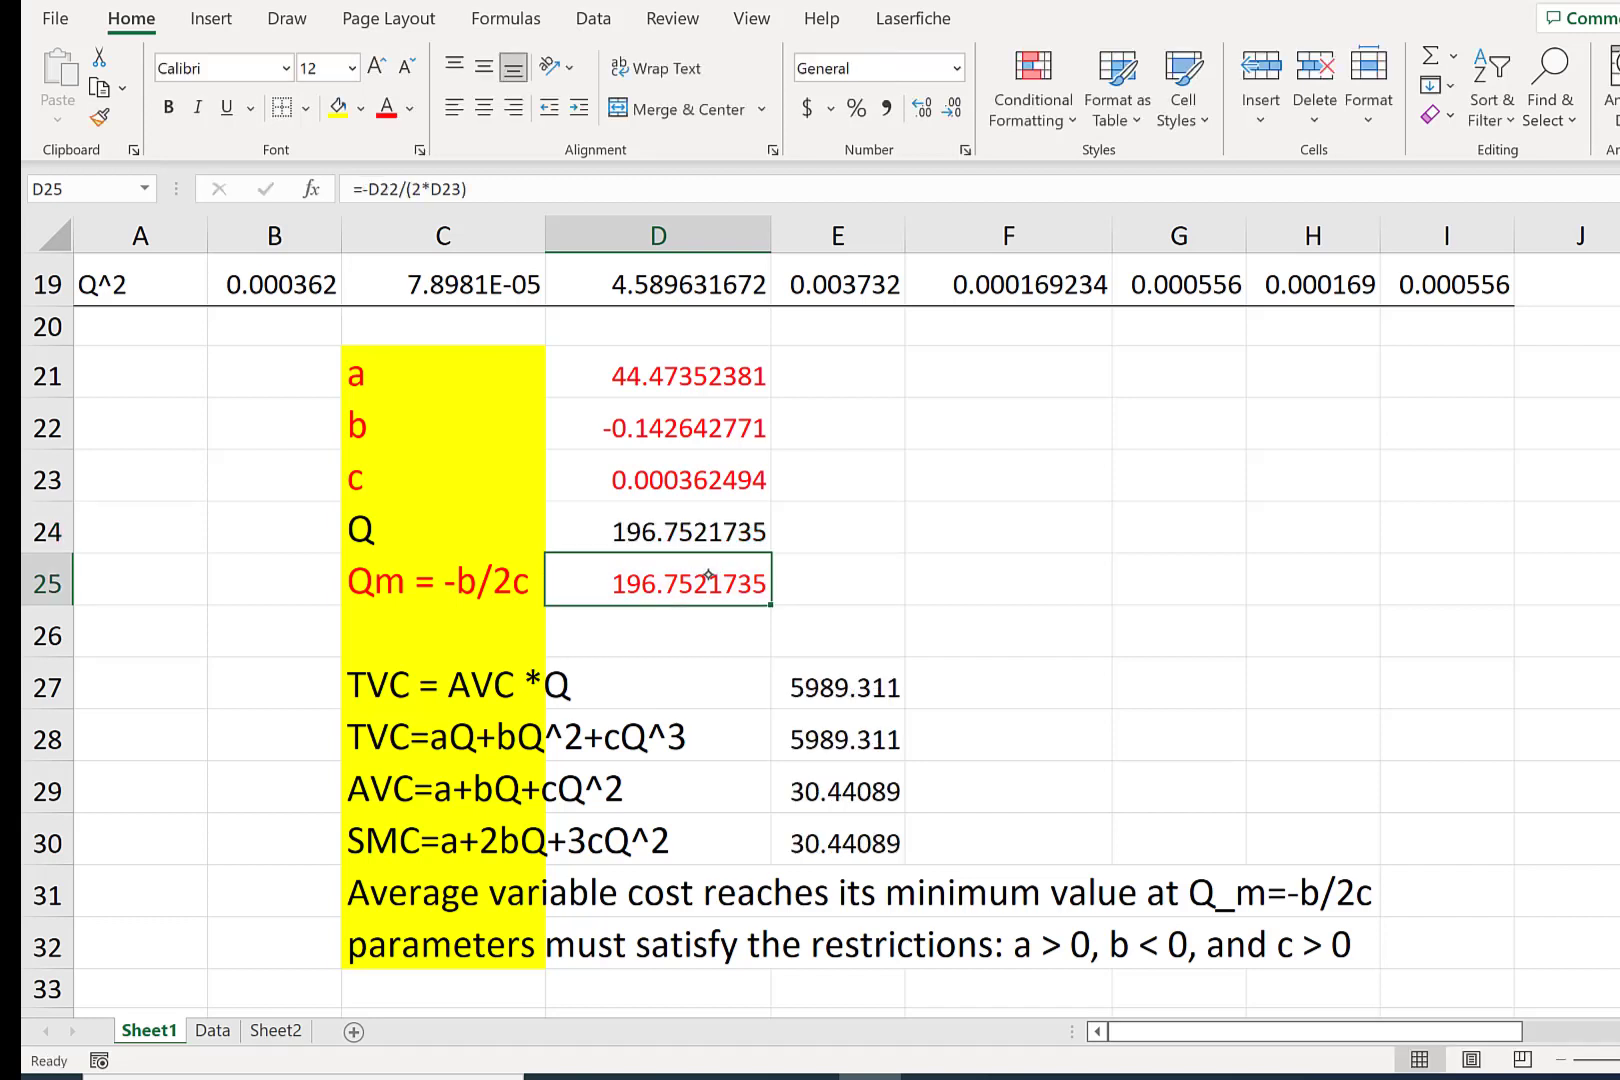
{"action": "left_click_drag", "start_coordinate": [876, 686], "coordinate": [434, 735]}
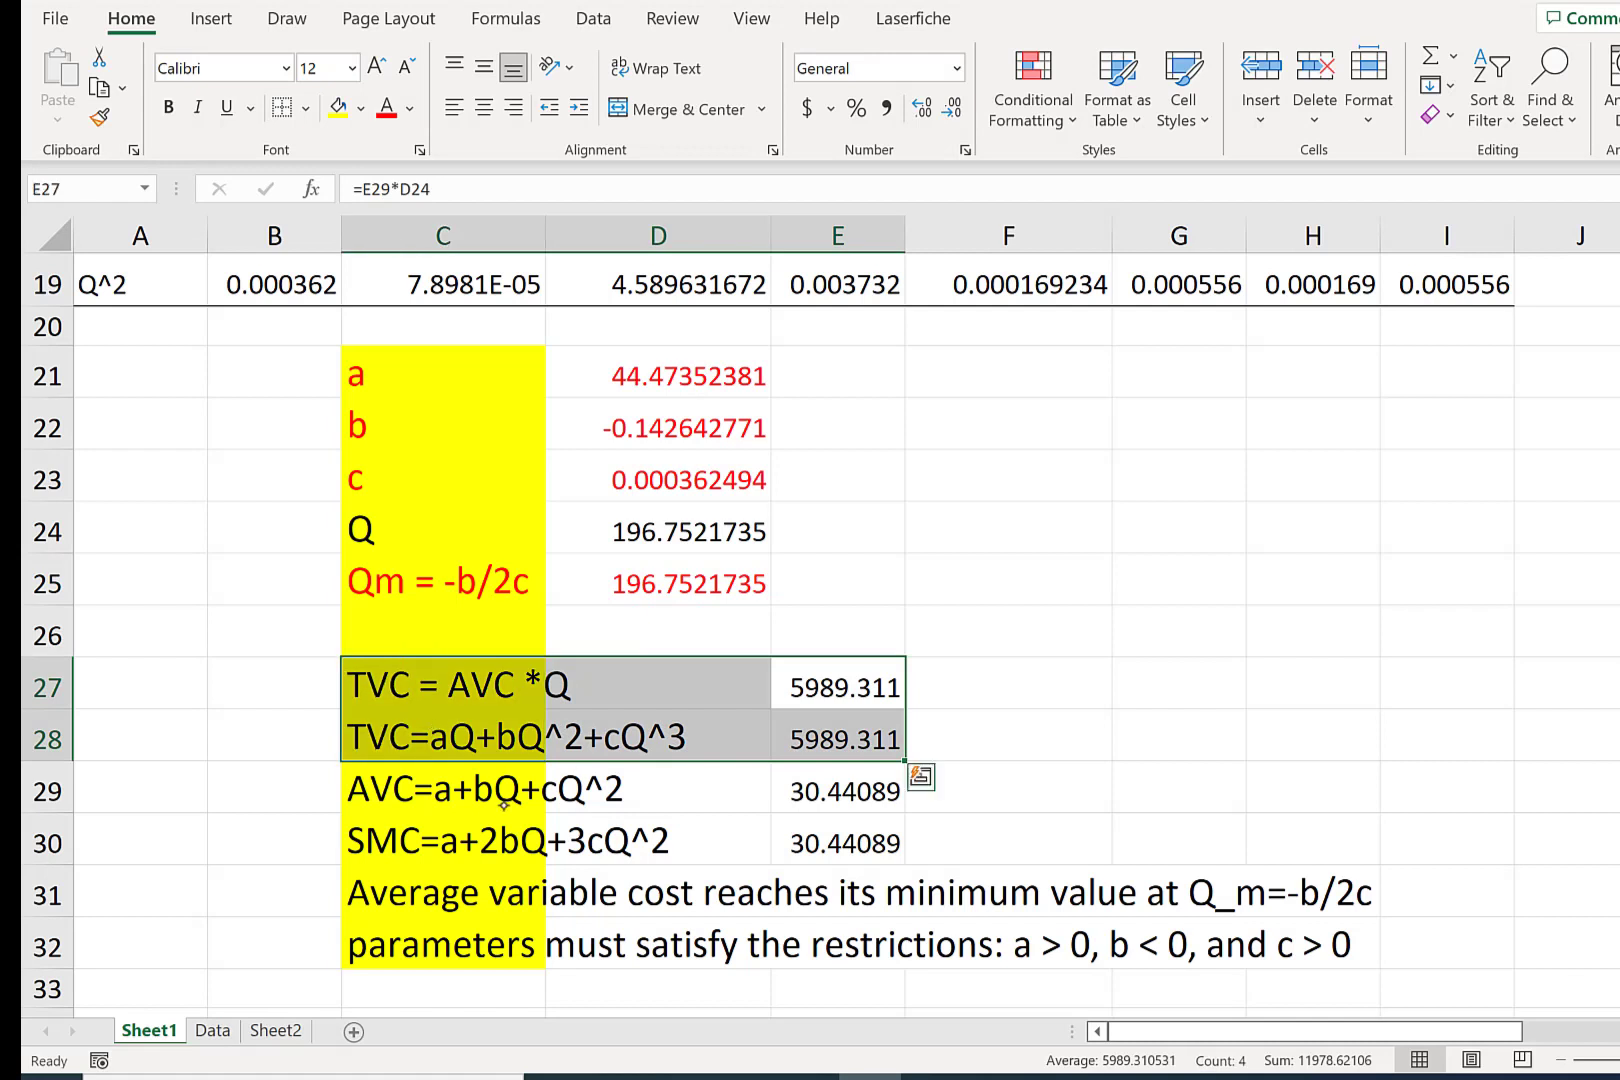
{"action": "left_click_drag", "start_coordinate": [795, 780], "coordinate": [487, 836]}
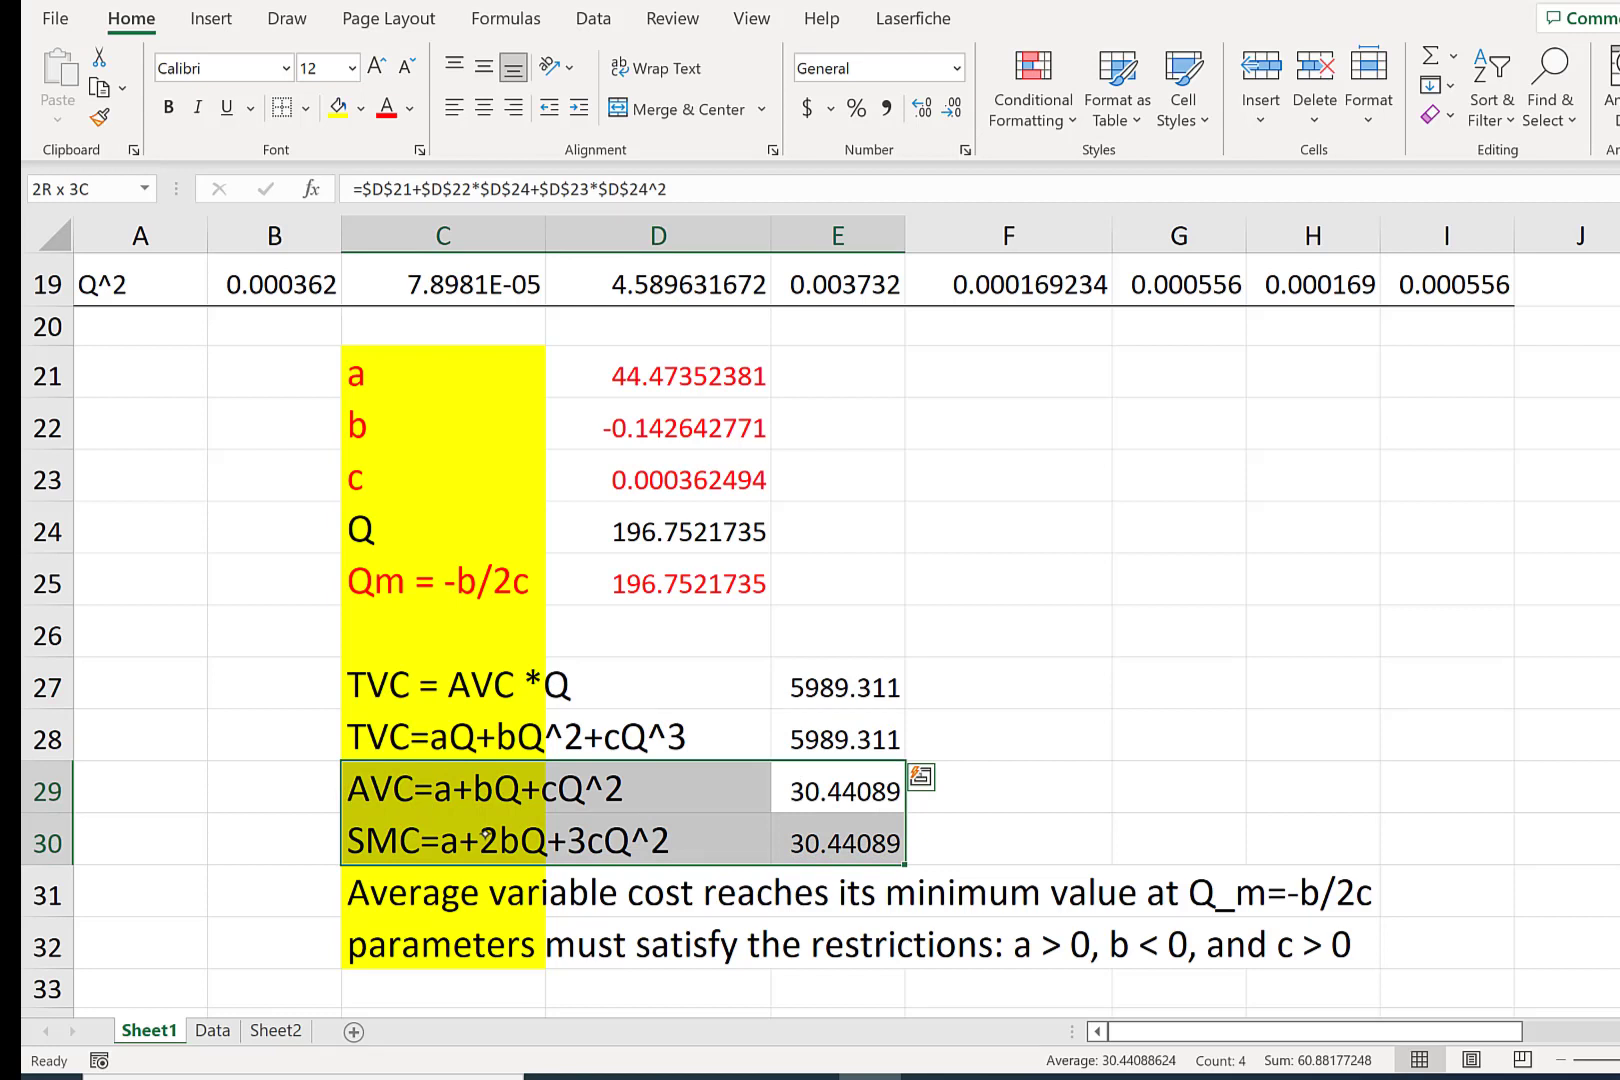
{"action": "left_click_drag", "start_coordinate": [487, 836], "coordinate": [487, 836]}
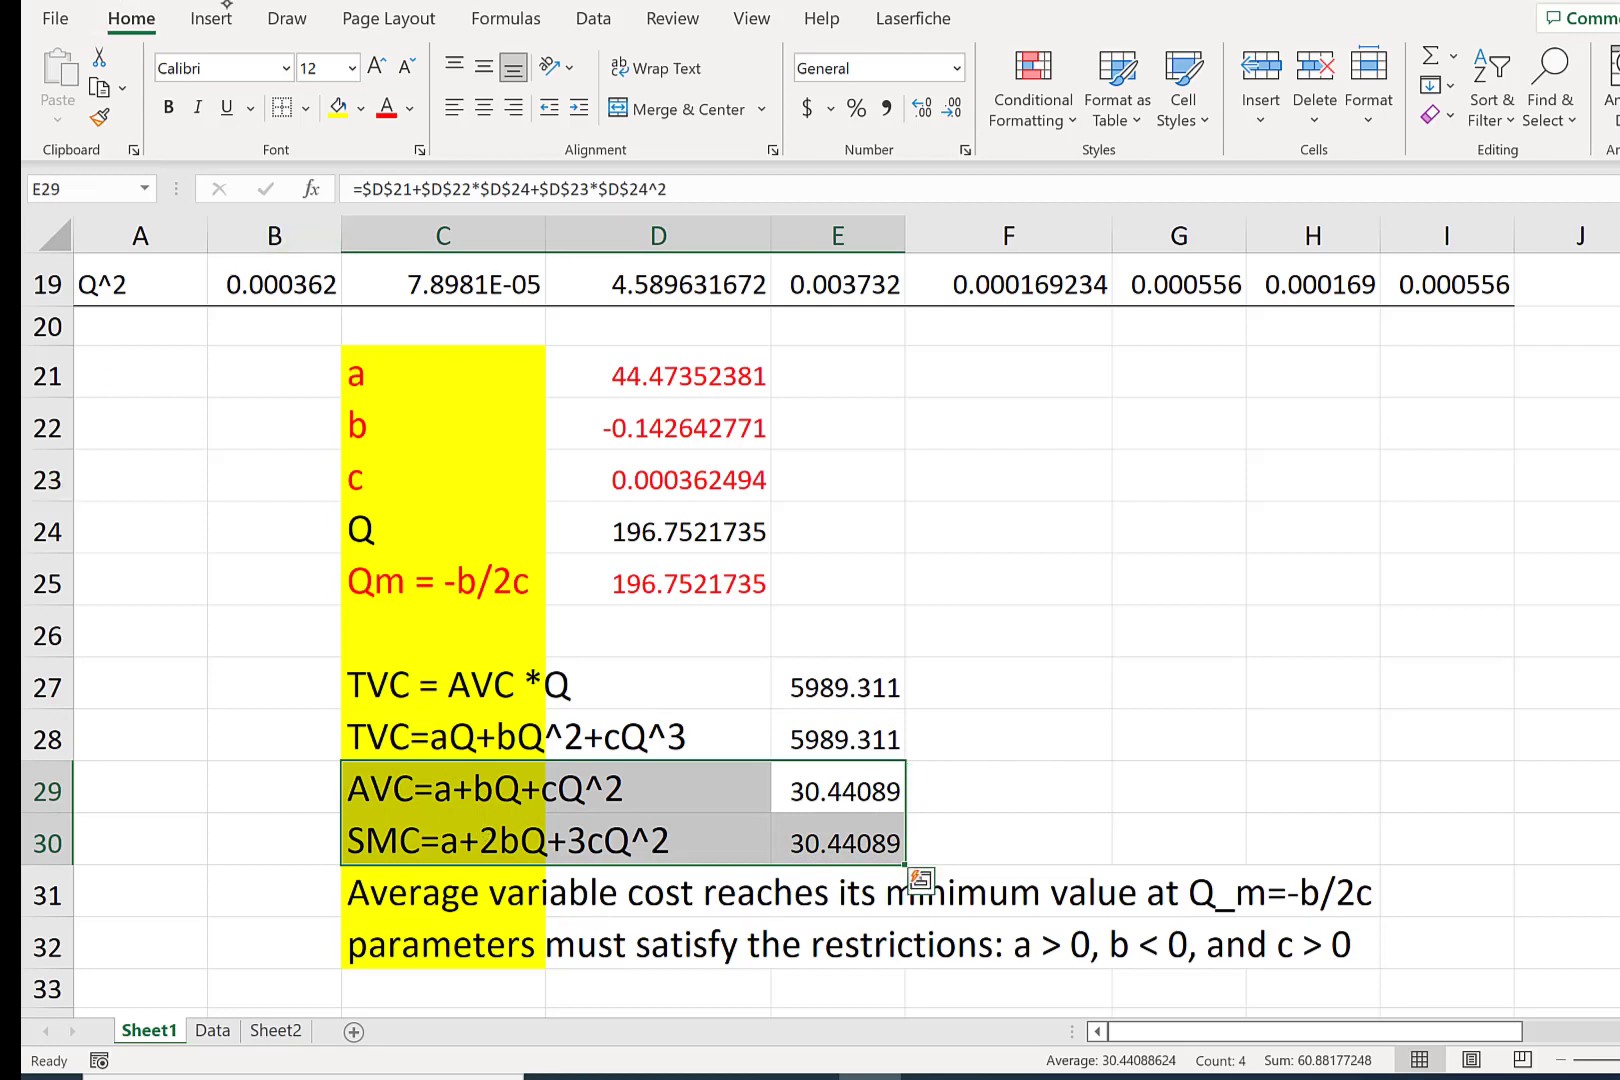
- Sketch graph axes and a U-shaped AVC curve with its label in red ink in the empty area around columns F to J
{"action": "left_click", "coordinate": [287, 18]}
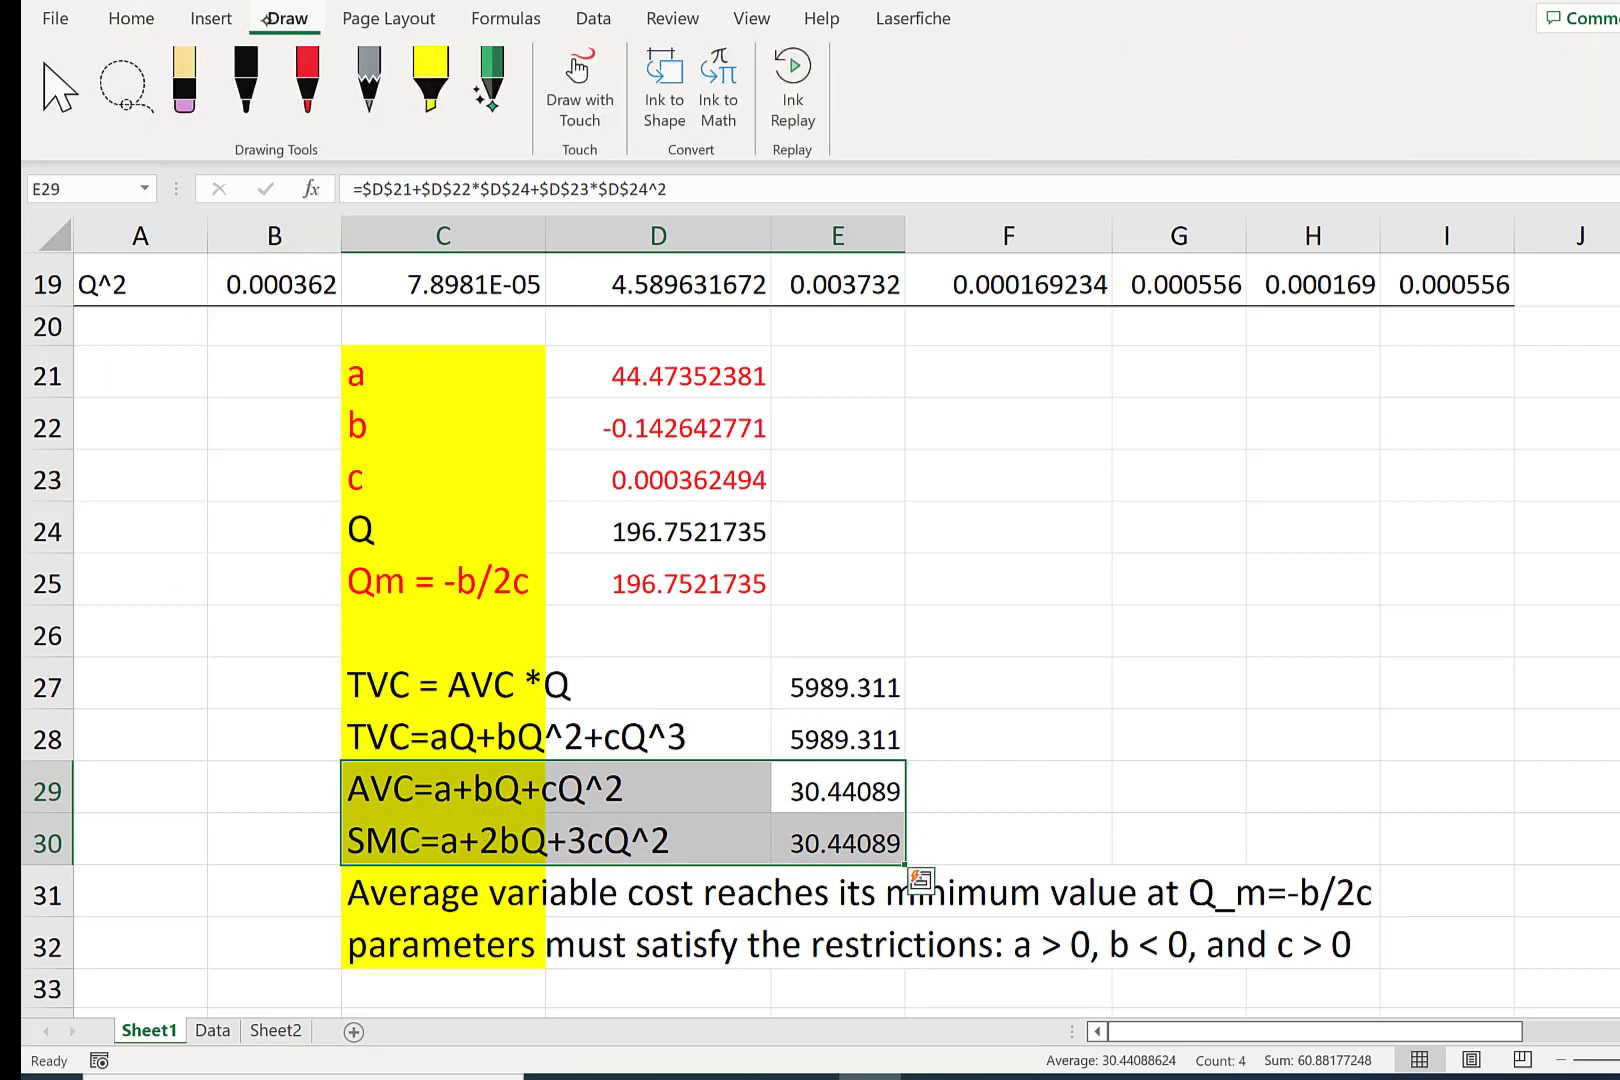
{"action": "left_click", "coordinate": [308, 85]}
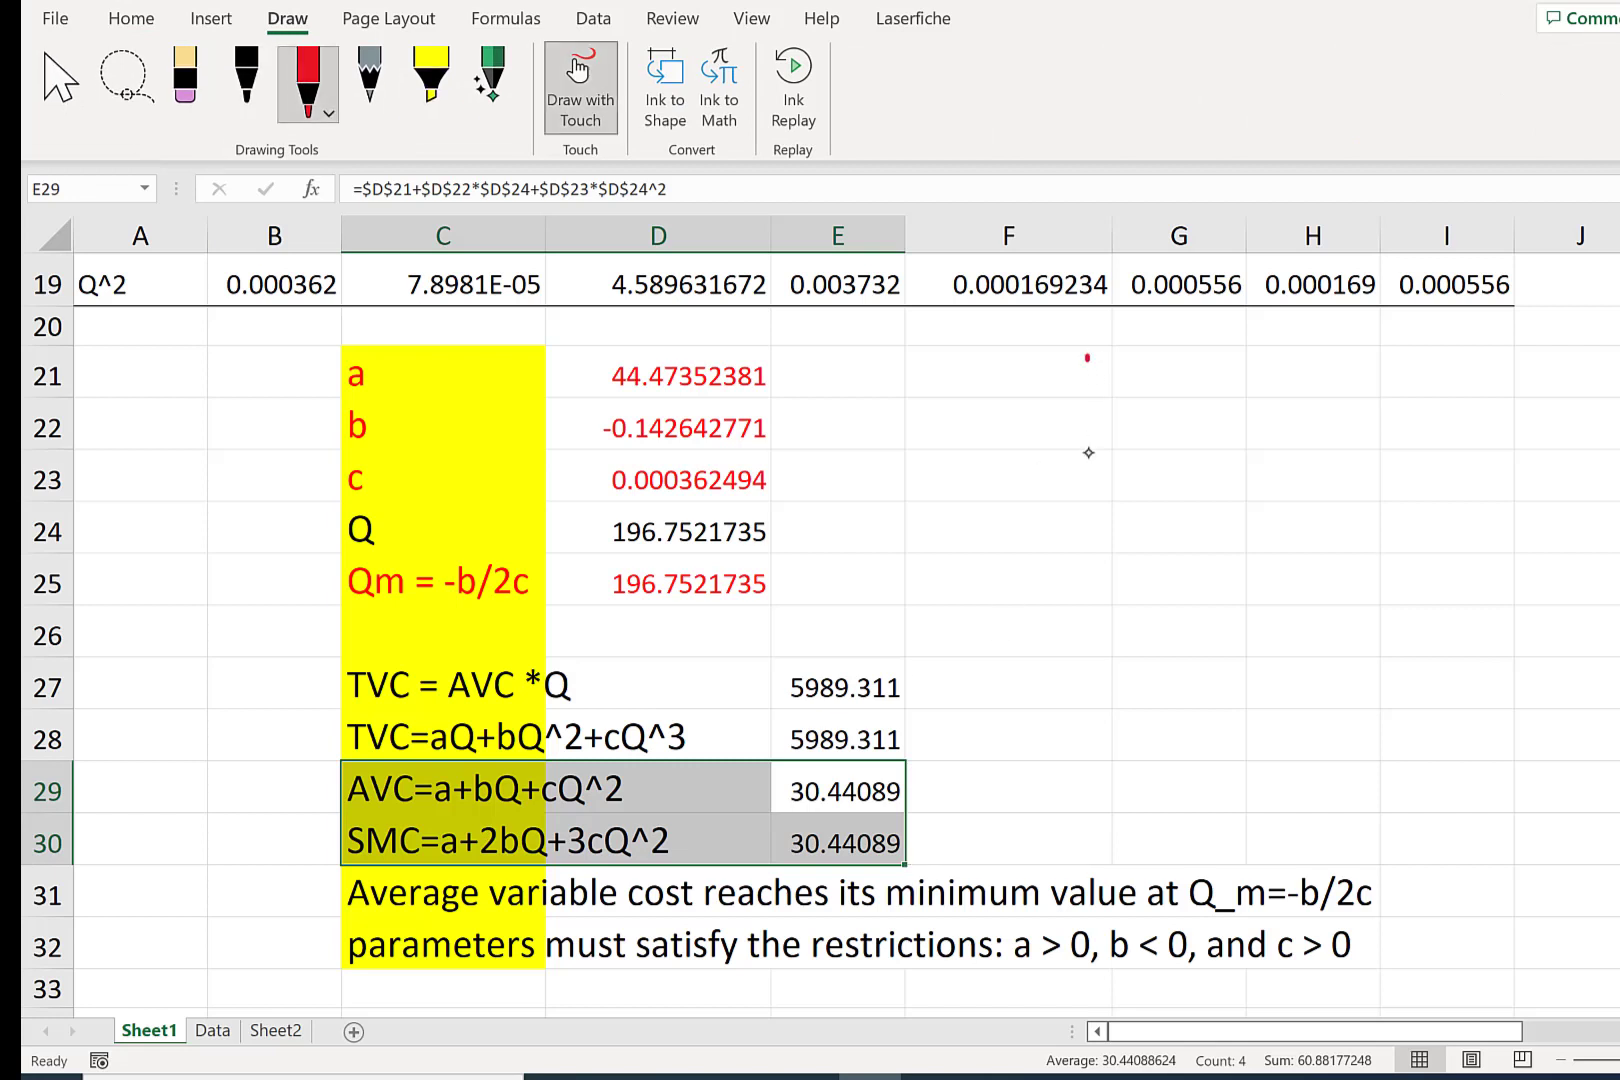
{"action": "mouse_move", "coordinate": [1087, 357]}
{"action": "left_mouse_down"}
{"action": "mouse_move", "coordinate": [1052, 790]}
{"action": "mouse_move", "coordinate": [1610, 800]}
{"action": "left_mouse_up"}
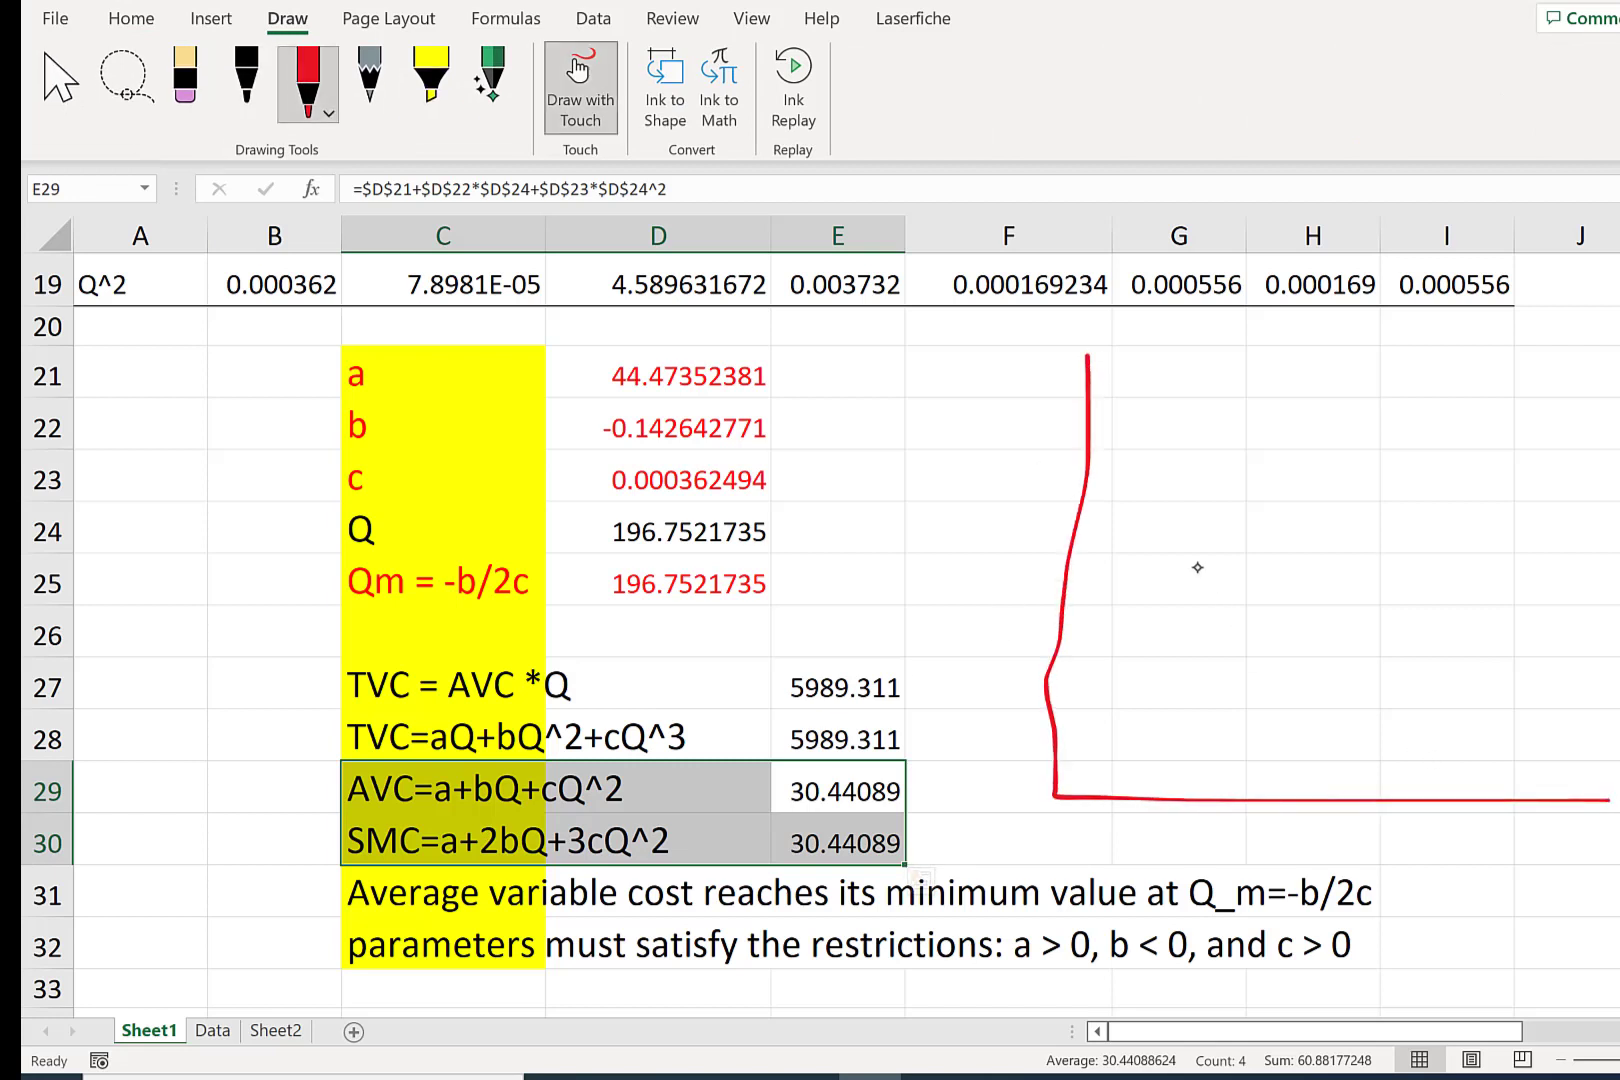
{"action": "mouse_move", "coordinate": [1132, 527]}
{"action": "left_mouse_down"}
{"action": "mouse_move", "coordinate": [1164, 581]}
{"action": "mouse_move", "coordinate": [1513, 562]}
{"action": "mouse_move", "coordinate": [1558, 514]}
{"action": "mouse_move", "coordinate": [1598, 516]}
{"action": "mouse_move", "coordinate": [1606, 540]}
{"action": "mouse_move", "coordinate": [1616, 491]}
{"action": "left_mouse_up"}
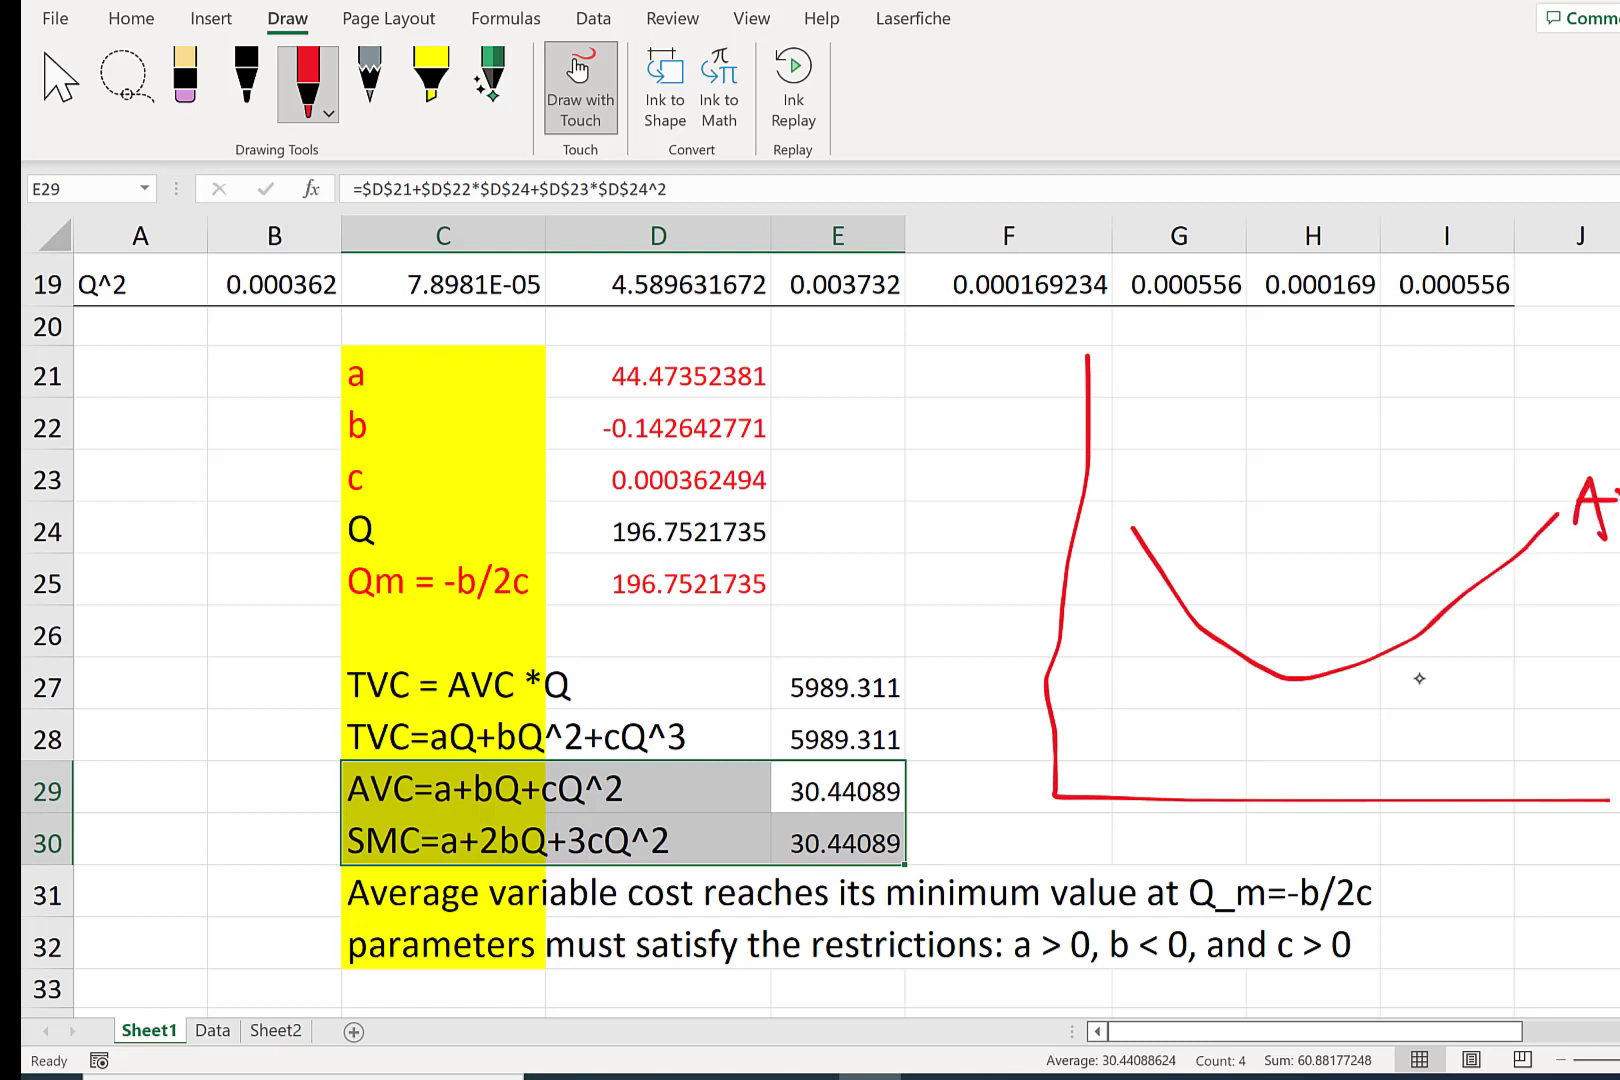
- Label the sketch's vertical axis $ and draw a rising curve labelled MC through the AVC curve's minimum
{"action": "mouse_move", "coordinate": [978, 348]}
{"action": "left_mouse_down"}
{"action": "mouse_move", "coordinate": [1020, 398]}
{"action": "mouse_move", "coordinate": [912, 406]}
{"action": "left_mouse_up"}
{"action": "left_click_drag", "start_coordinate": [968, 327], "coordinate": [980, 455]}
{"action": "left_click_drag", "start_coordinate": [982, 352], "coordinate": [1004, 472]}
{"action": "mouse_move", "coordinate": [1157, 733]}
{"action": "left_mouse_down"}
{"action": "mouse_move", "coordinate": [1275, 710]}
{"action": "mouse_move", "coordinate": [1427, 415]}
{"action": "mouse_move", "coordinate": [1468, 382]}
{"action": "mouse_move", "coordinate": [1504, 440]}
{"action": "left_mouse_up"}
{"action": "mouse_move", "coordinate": [1562, 358]}
{"action": "left_mouse_down"}
{"action": "mouse_move", "coordinate": [1524, 420]}
{"action": "mouse_move", "coordinate": [1592, 437]}
{"action": "left_mouse_up"}
- Mark the intersection of the two curves with dashed guides to both axes and write 196 on the quantity axis
{"action": "mouse_move", "coordinate": [1292, 671]}
{"action": "left_mouse_down"}
{"action": "mouse_move", "coordinate": [1279, 852]}
{"action": "mouse_move", "coordinate": [1327, 818]}
{"action": "mouse_move", "coordinate": [1312, 858]}
{"action": "mouse_move", "coordinate": [1338, 843]}
{"action": "left_mouse_up"}
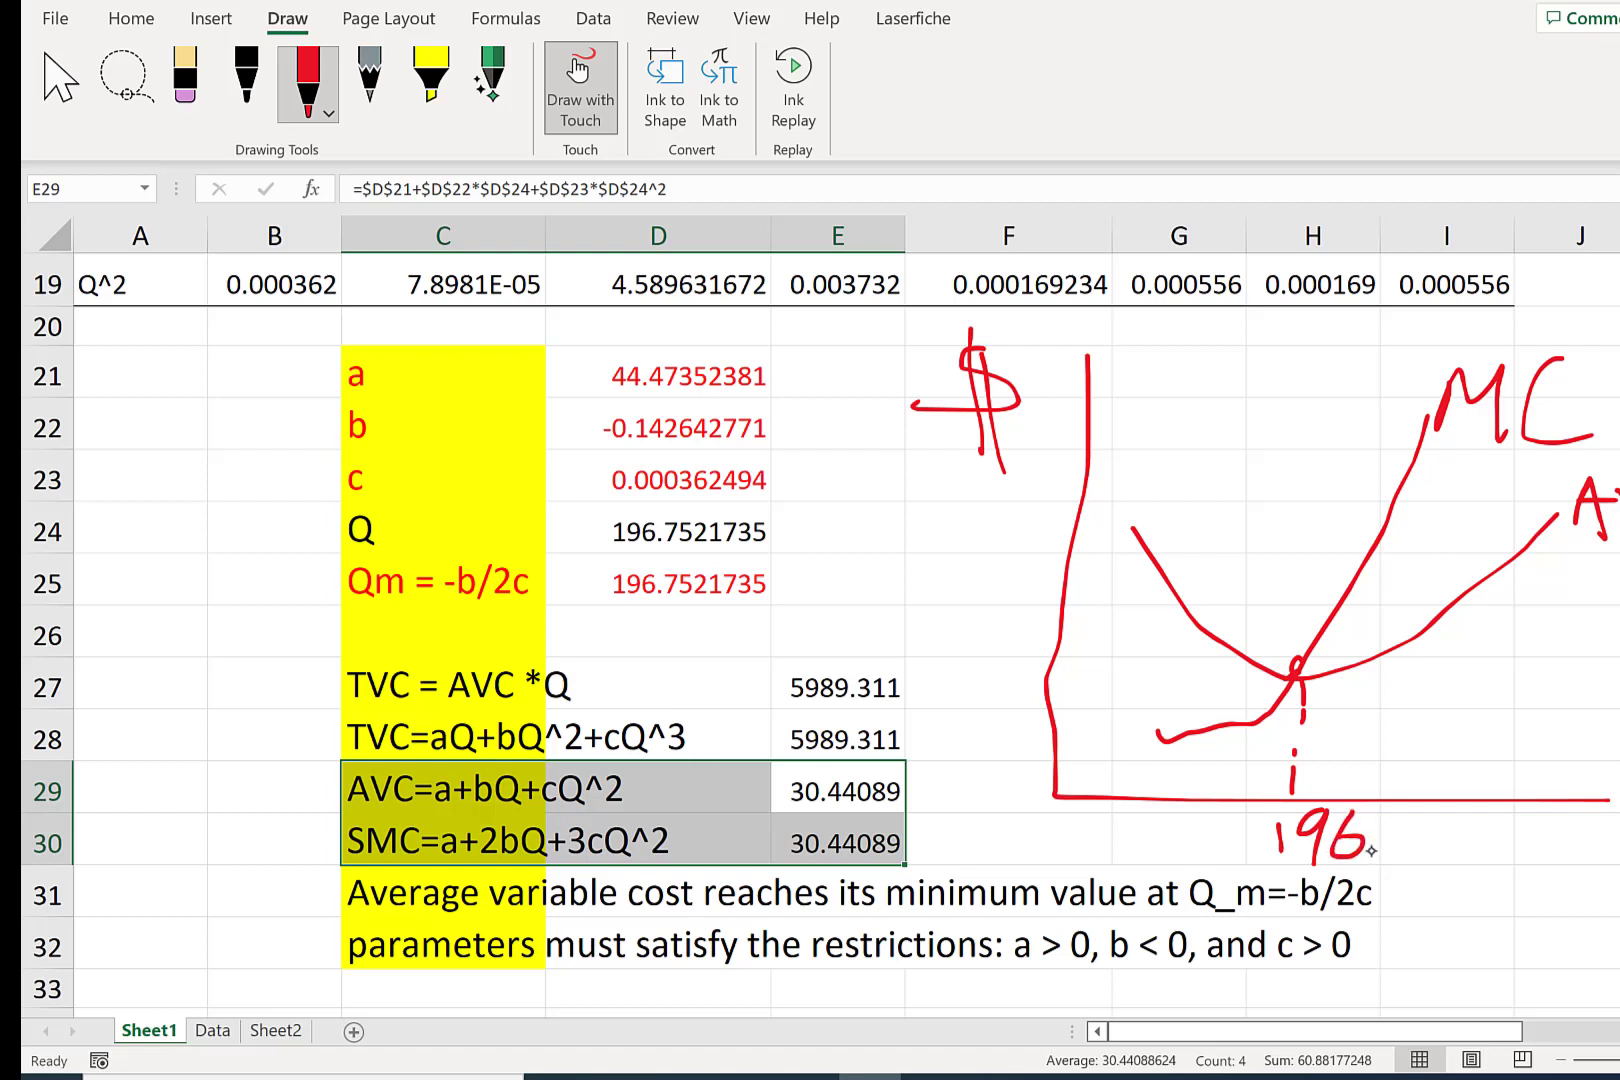
{"action": "left_click_drag", "start_coordinate": [1289, 677], "coordinate": [1303, 684]}
{"action": "left_click_drag", "start_coordinate": [1091, 679], "coordinate": [1118, 679]}
{"action": "left_click_drag", "start_coordinate": [1150, 681], "coordinate": [1222, 685]}
{"action": "left_click_drag", "start_coordinate": [1232, 686], "coordinate": [1288, 683]}
- Add an S to the MC label so it reads SMC, and write the cost value beside the horizontal dashed guide
{"action": "left_click_drag", "start_coordinate": [1416, 377], "coordinate": [1372, 425]}
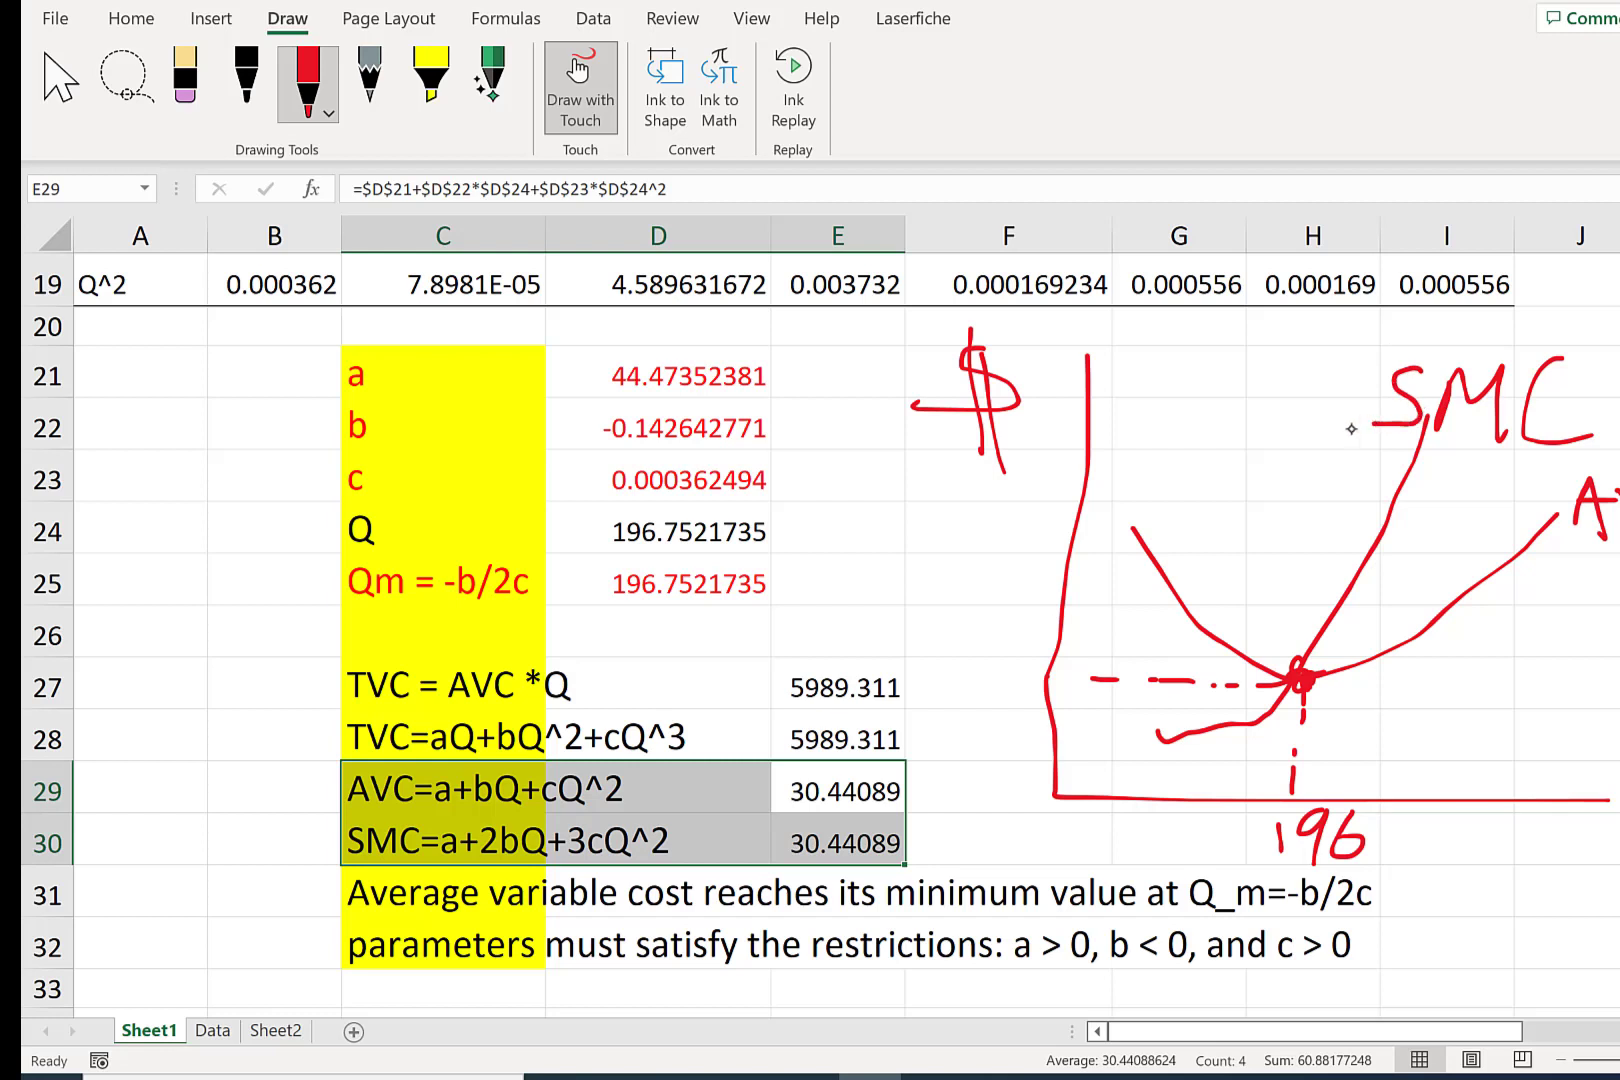
{"action": "mouse_move", "coordinate": [955, 657]}
{"action": "left_mouse_down"}
{"action": "mouse_move", "coordinate": [976, 694]}
{"action": "mouse_move", "coordinate": [955, 705]}
{"action": "left_mouse_up"}
{"action": "mouse_move", "coordinate": [990, 664]}
{"action": "left_mouse_down"}
{"action": "mouse_move", "coordinate": [980, 692]}
{"action": "mouse_move", "coordinate": [993, 663]}
{"action": "mouse_move", "coordinate": [1020, 692]}
{"action": "mouse_move", "coordinate": [1046, 690]}
{"action": "left_mouse_up"}
{"action": "left_click", "coordinate": [1020, 690]}
{"action": "mouse_move", "coordinate": [1038, 670]}
{"action": "left_mouse_down"}
{"action": "mouse_move", "coordinate": [1041, 705]}
{"action": "mouse_move", "coordinate": [1056, 692]}
{"action": "left_mouse_up"}
{"action": "mouse_move", "coordinate": [1072, 668]}
{"action": "left_mouse_down"}
{"action": "mouse_move", "coordinate": [1073, 705]}
{"action": "mouse_move", "coordinate": [1091, 700]}
{"action": "left_mouse_up"}
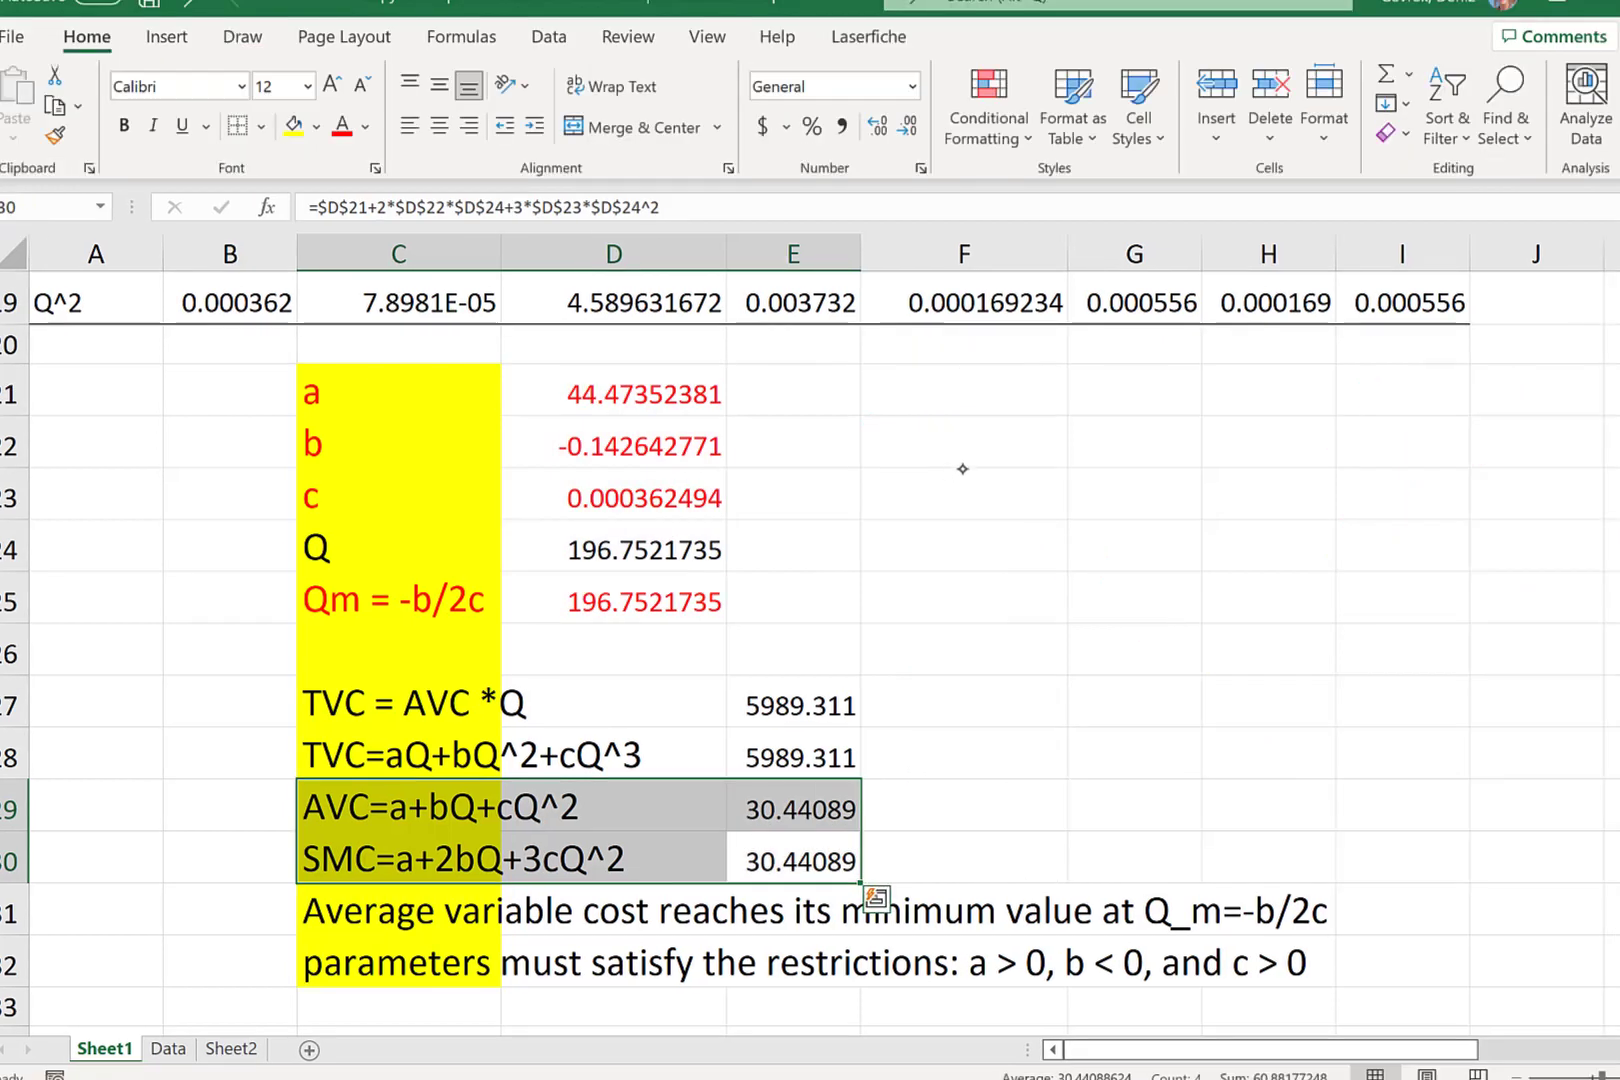
- Enter the table headers Q, AVC, SMC and TVC in cells H22 to K22
{"action": "left_click", "coordinate": [1009, 448]}
{"action": "left_click", "coordinate": [1350, 440]}
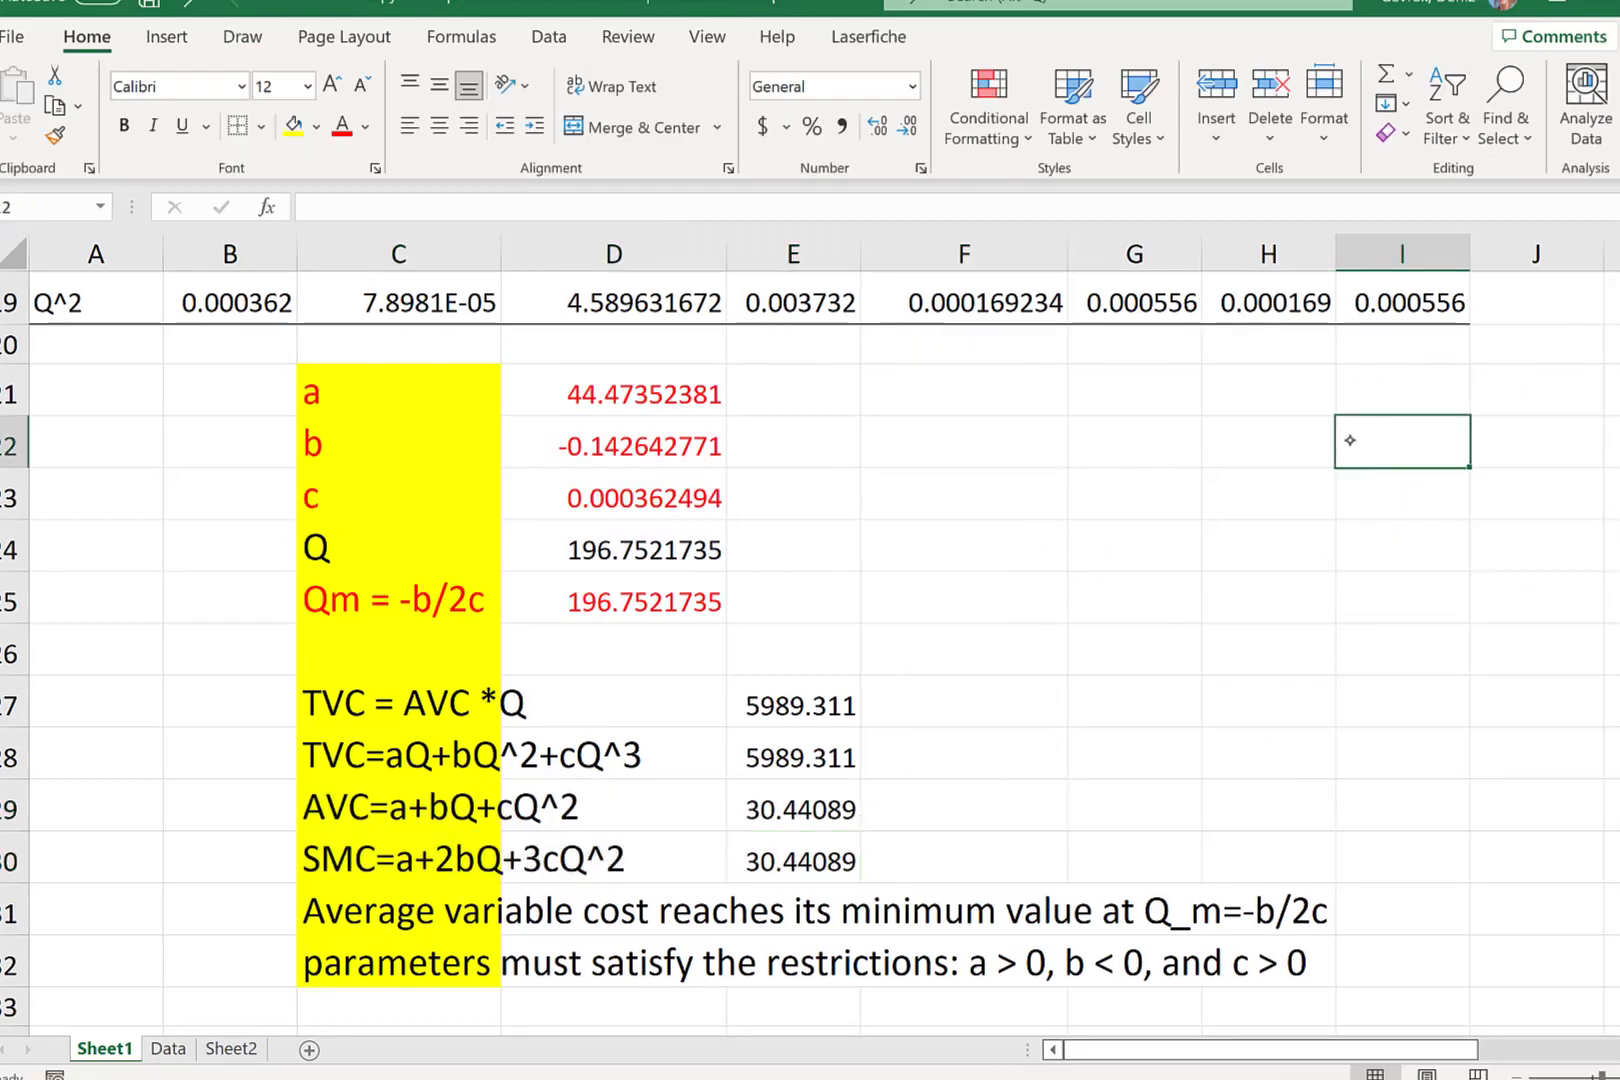
{"action": "left_click", "coordinate": [1289, 433]}
{"action": "type", "text": "Q"}
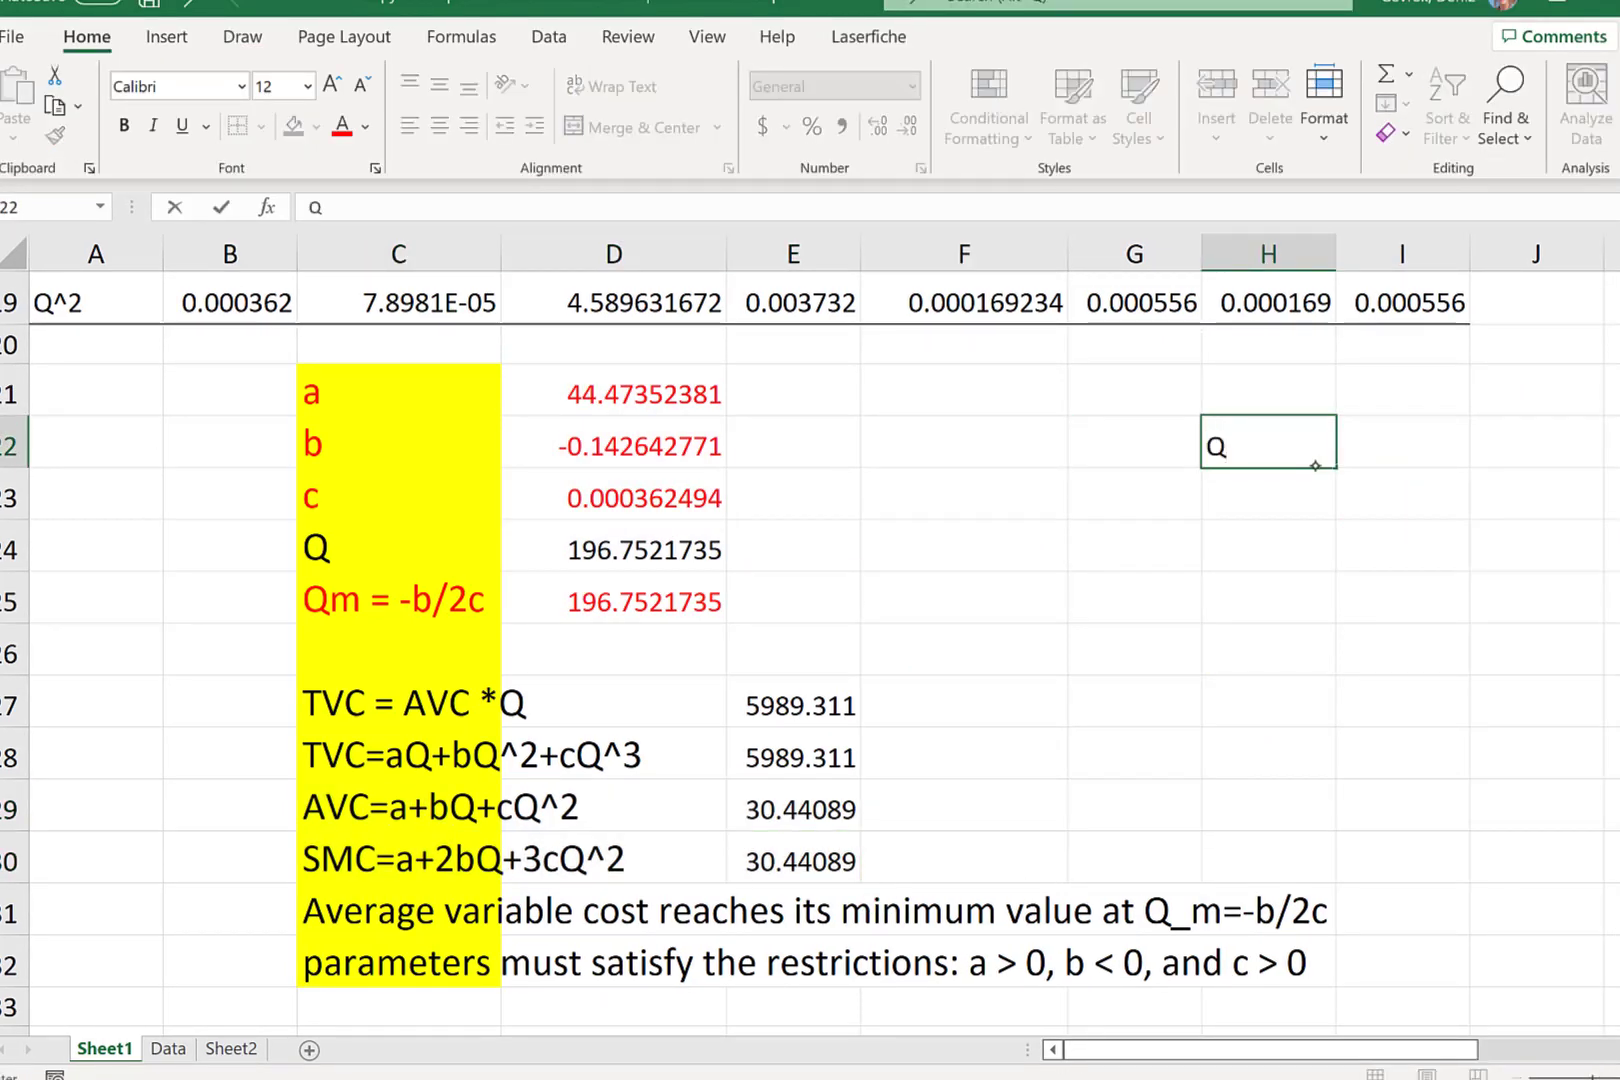
{"action": "key", "text": "Return"}
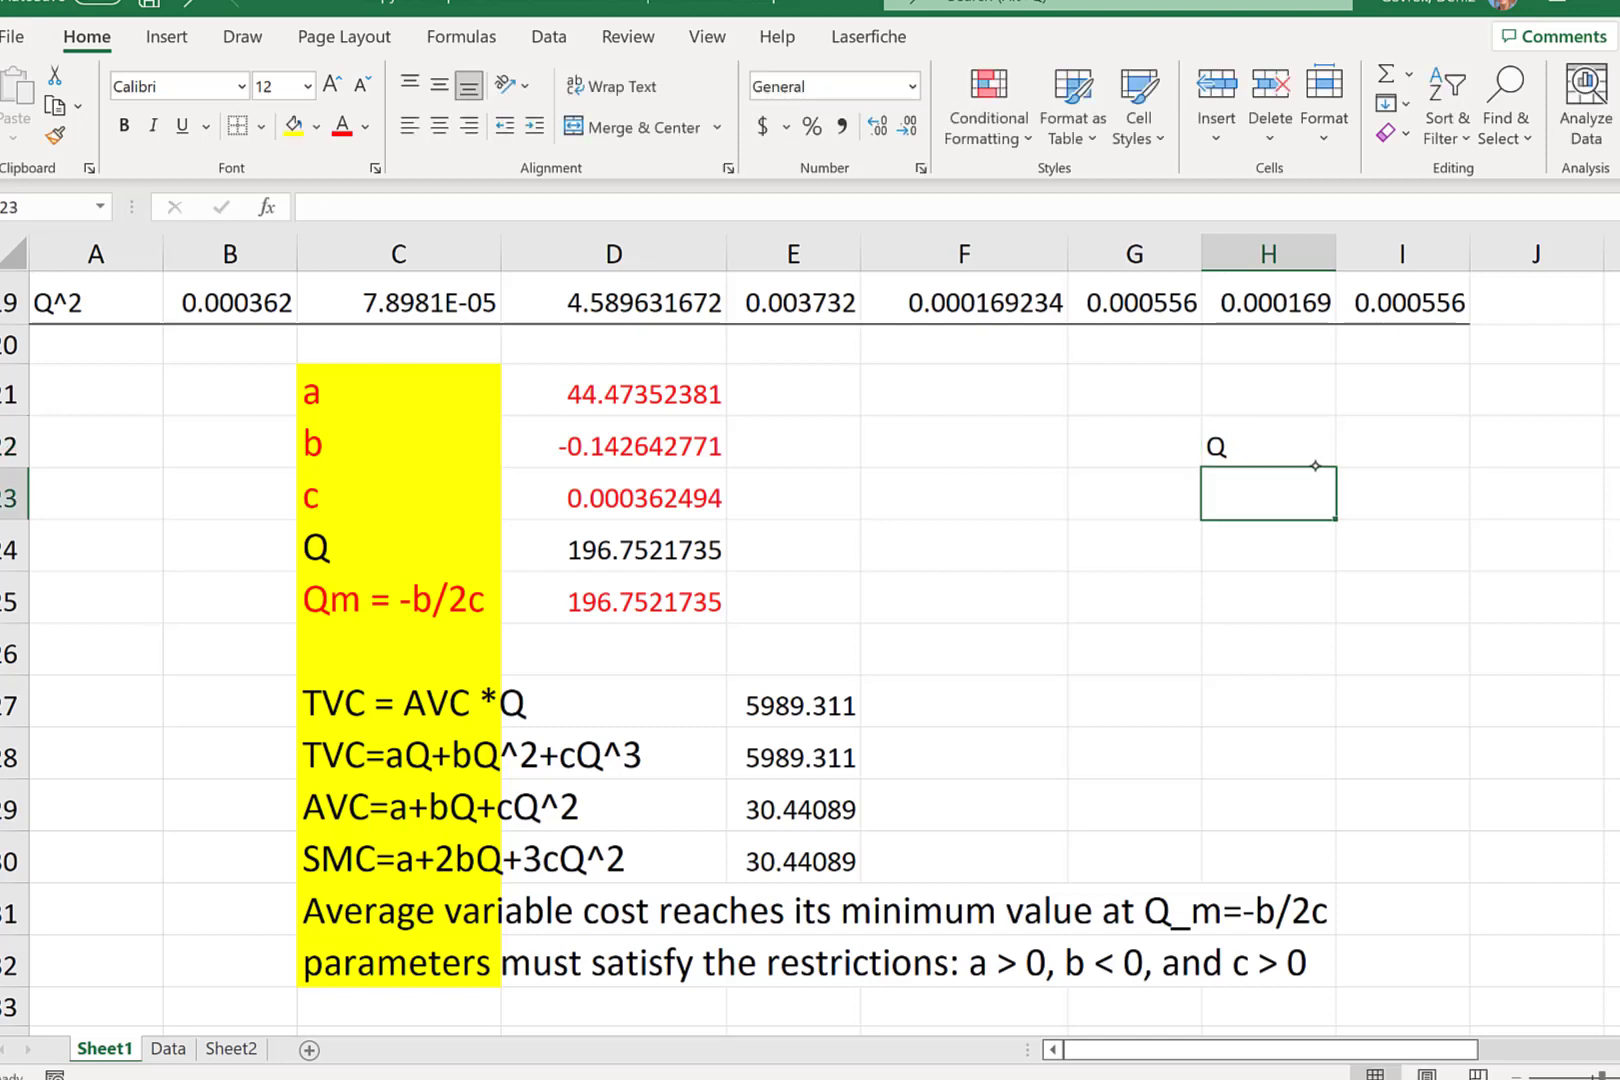
{"action": "left_click", "coordinate": [1431, 438]}
{"action": "type", "text": "AVC"}
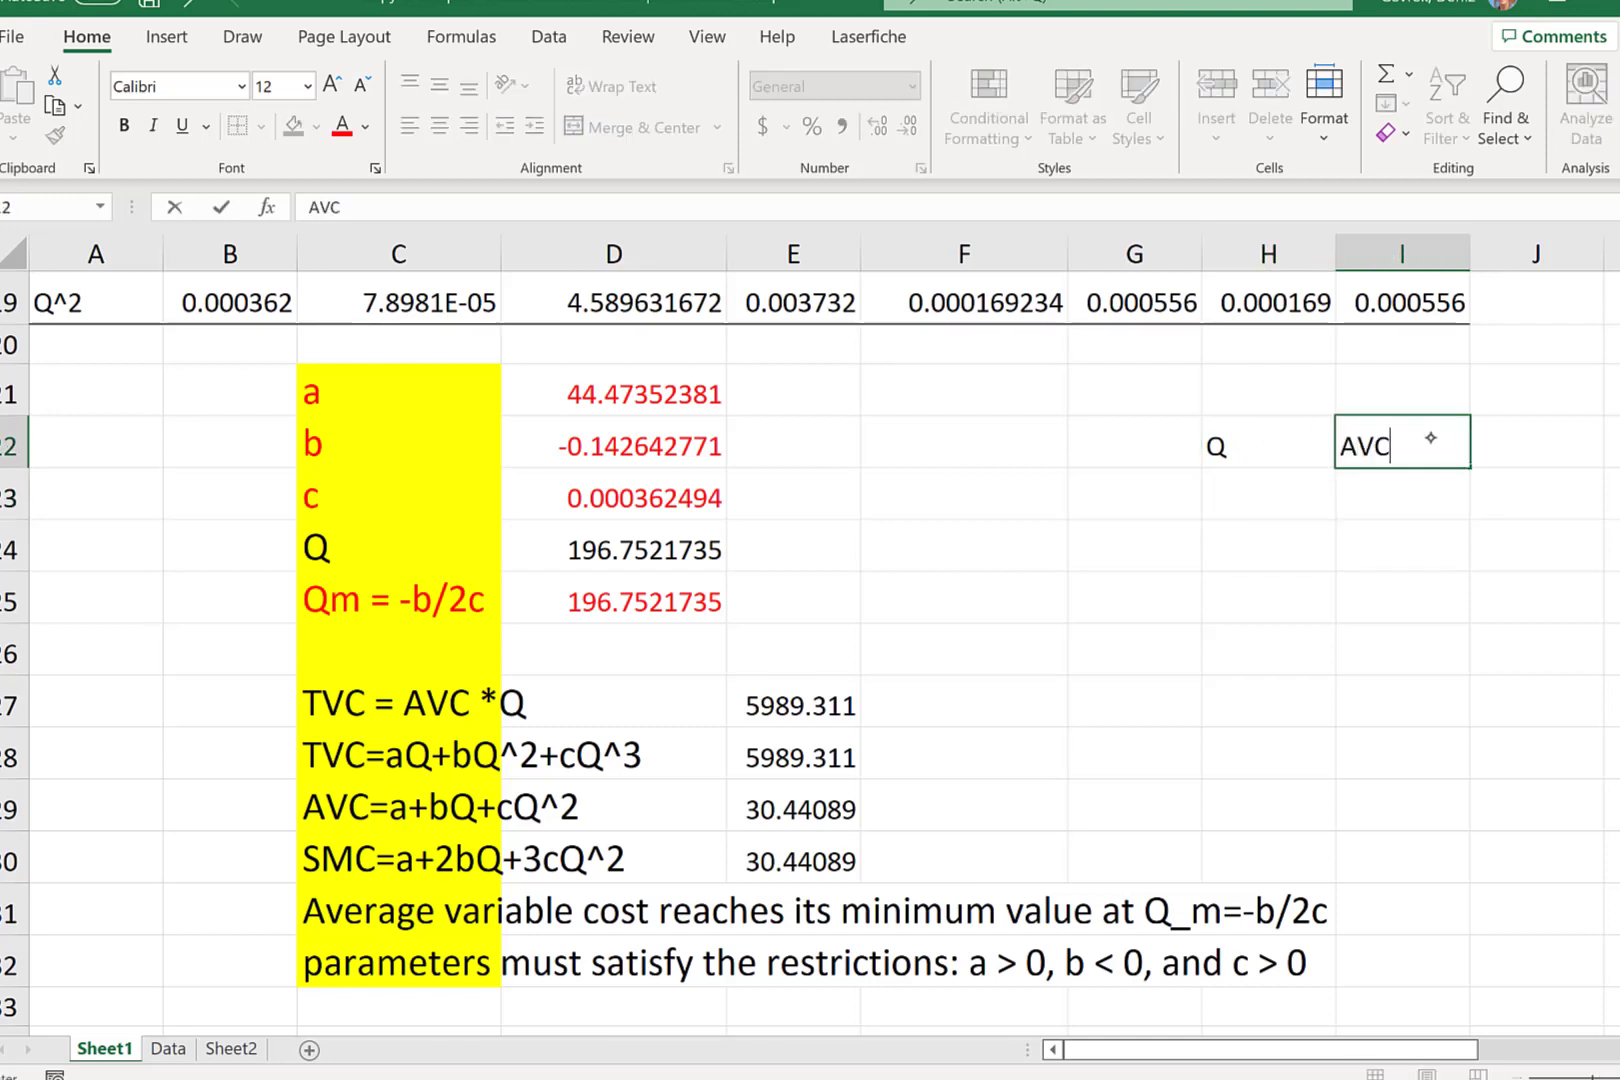
{"action": "key", "text": "Return"}
{"action": "left_click", "coordinate": [1540, 450]}
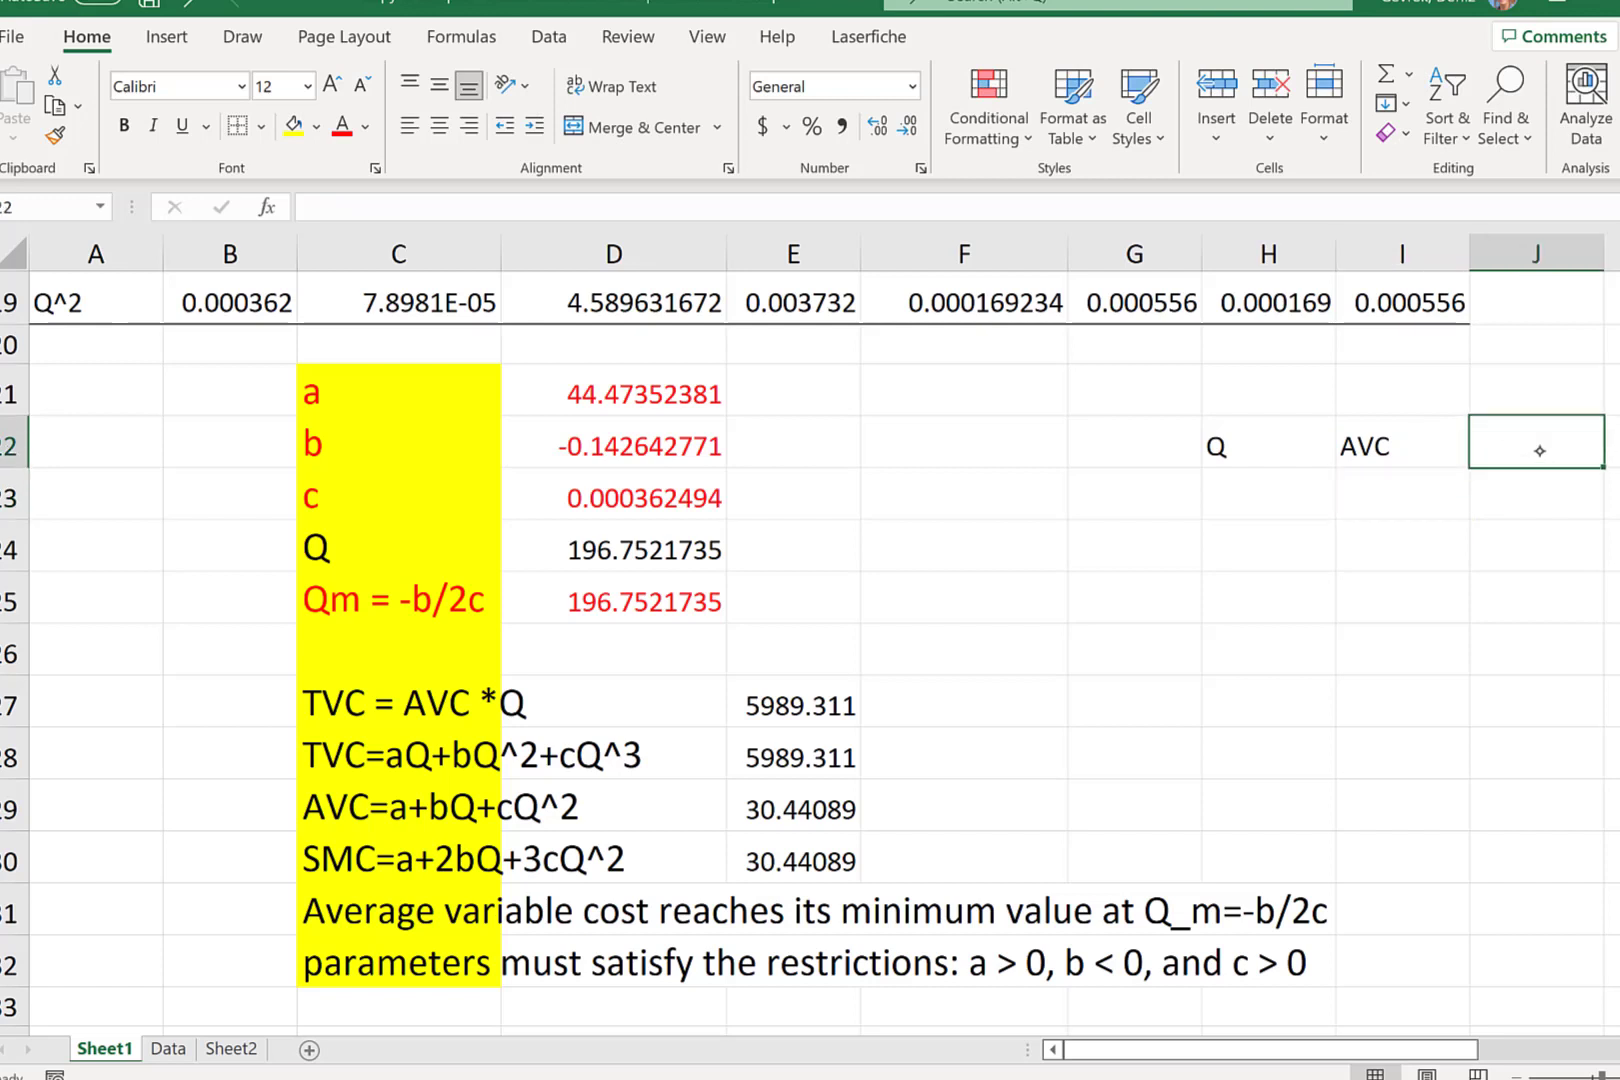
{"action": "type", "text": "SMC"}
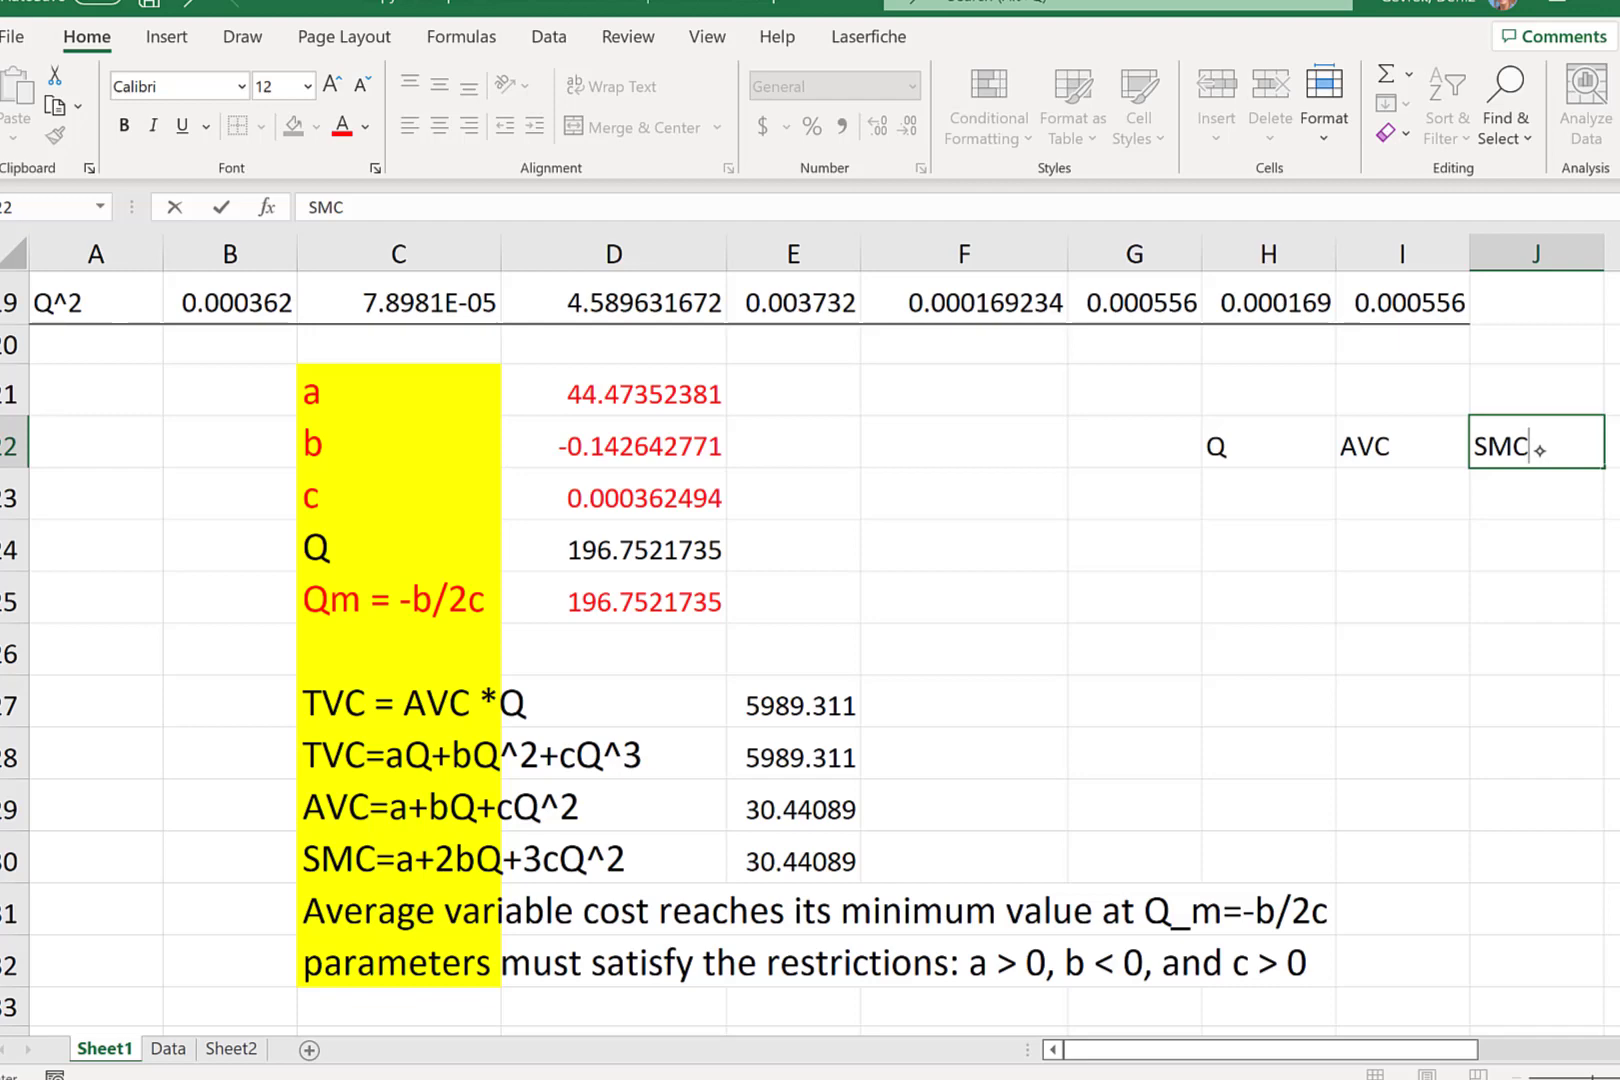
{"action": "key", "text": "Tab"}
{"action": "type", "text": "TVC"}
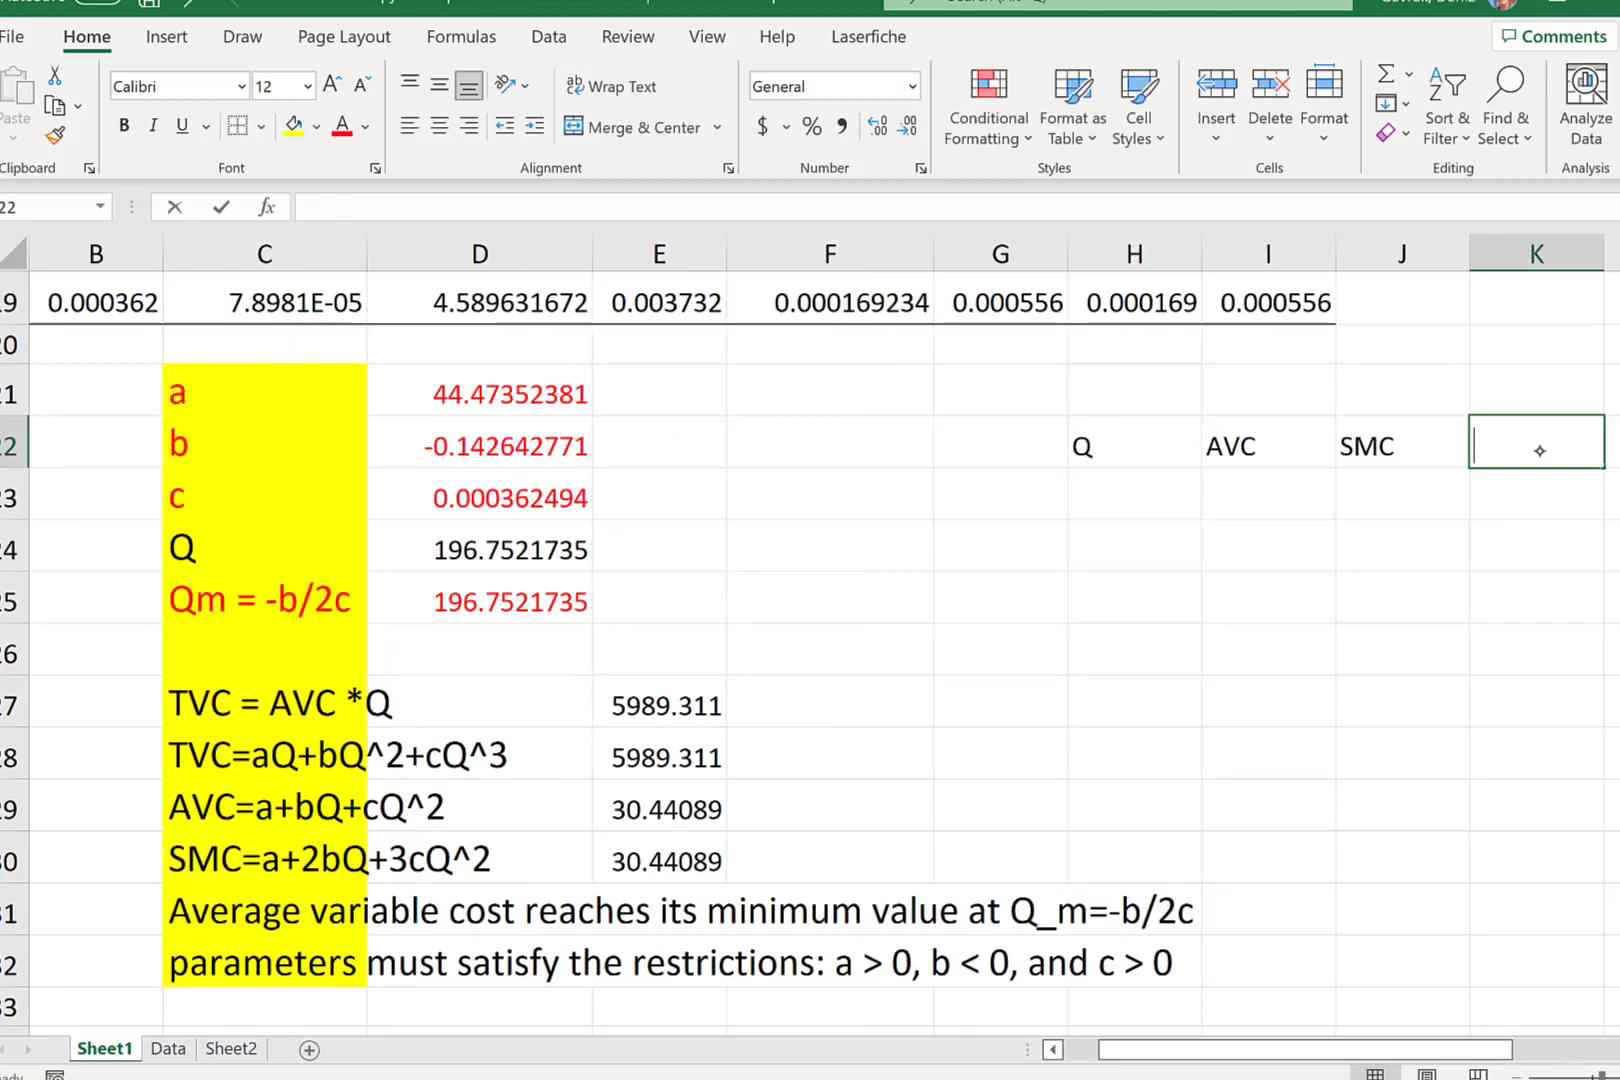
{"action": "key", "text": "Return"}
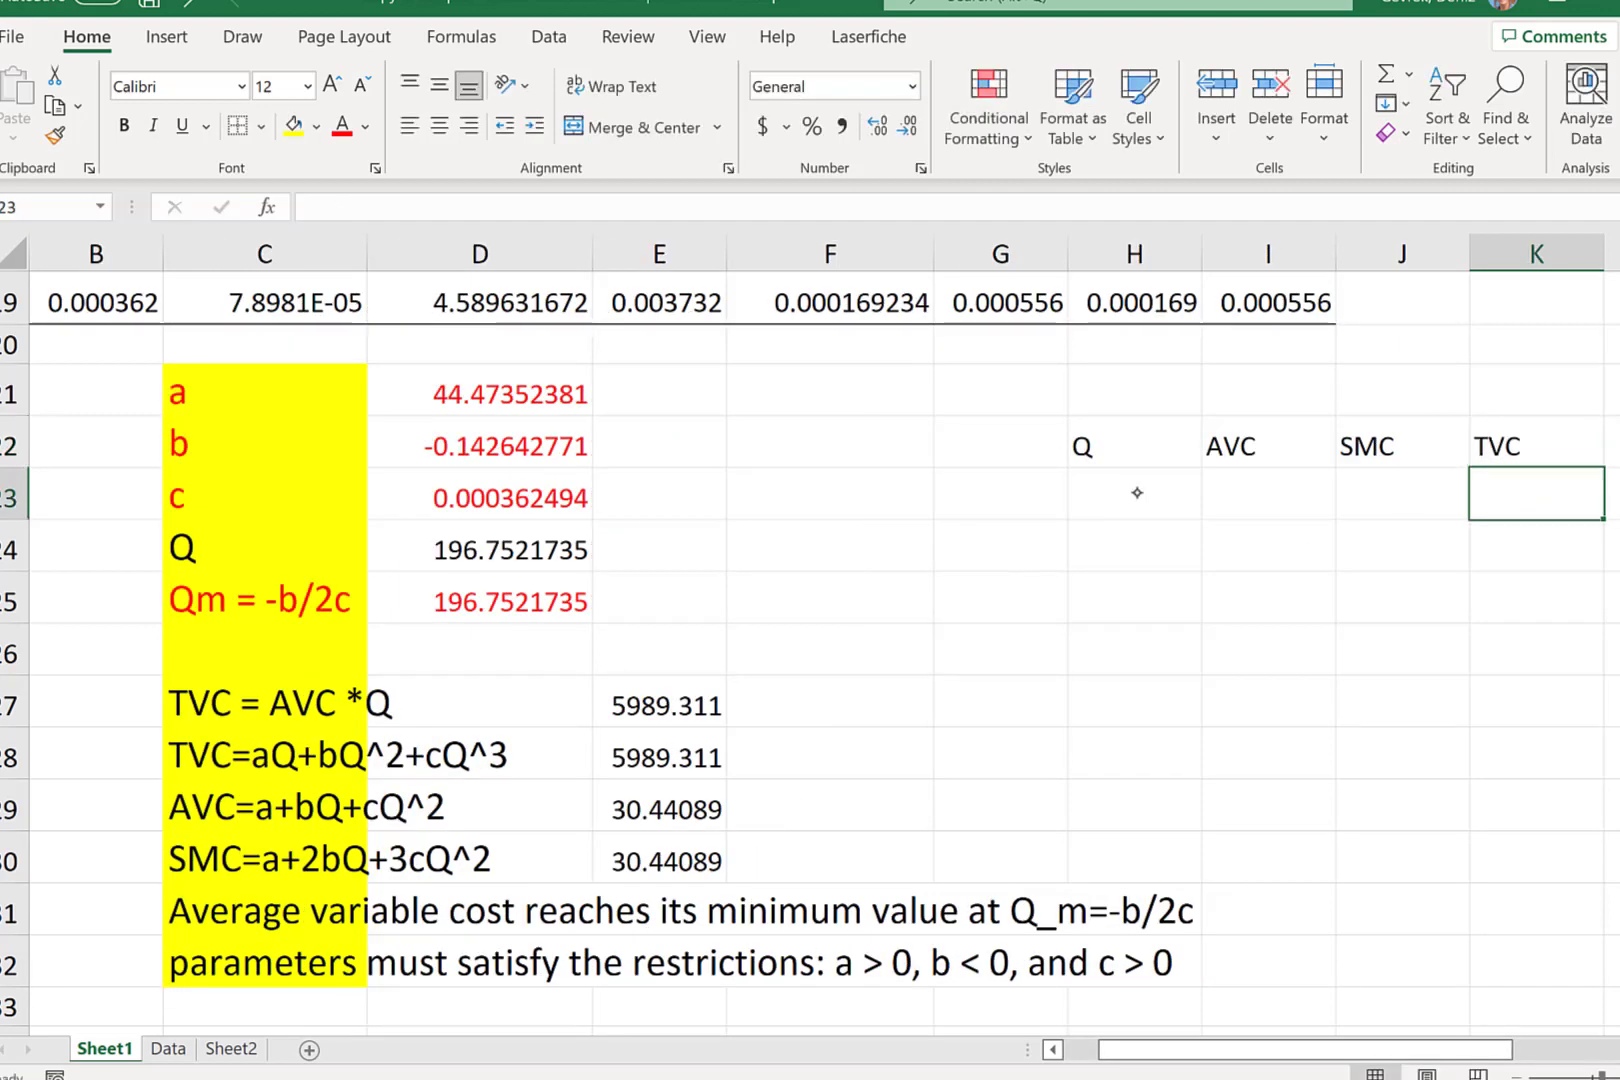
- Copy the AVC formula from E29 into I23 as a formula only and fill it down to I32
{"action": "left_click", "coordinate": [1230, 487]}
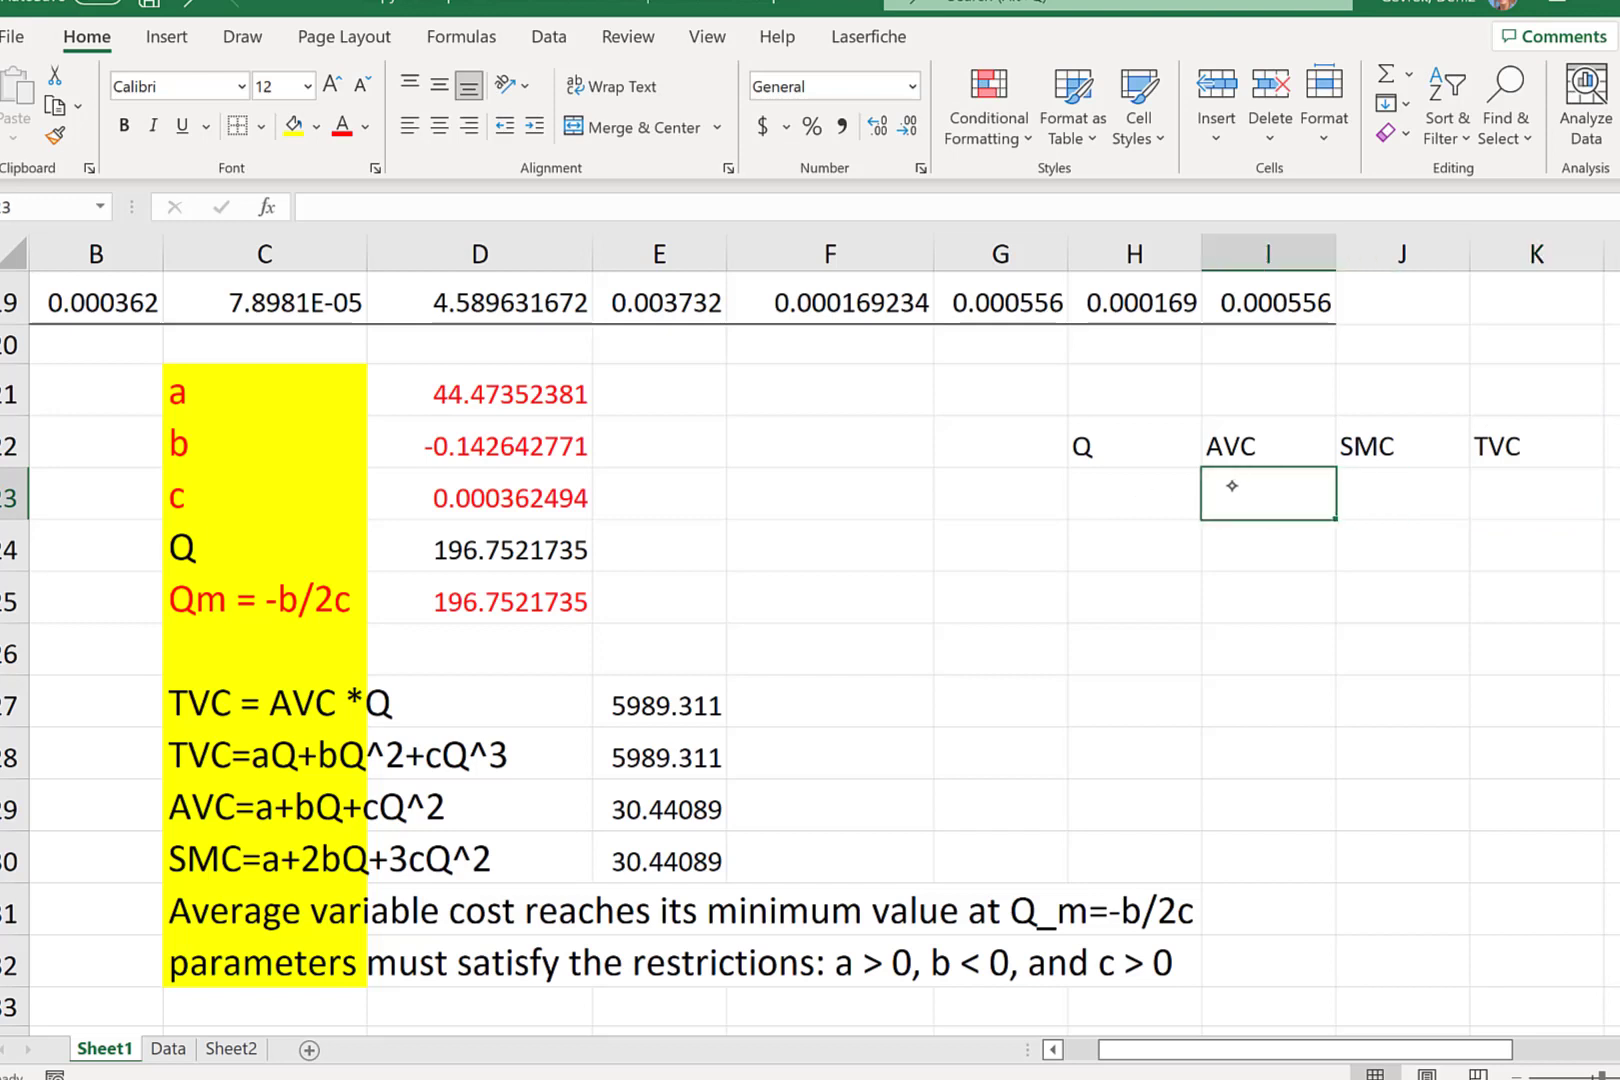
{"action": "left_click", "coordinate": [695, 797]}
{"action": "key", "text": "ctrl+c"}
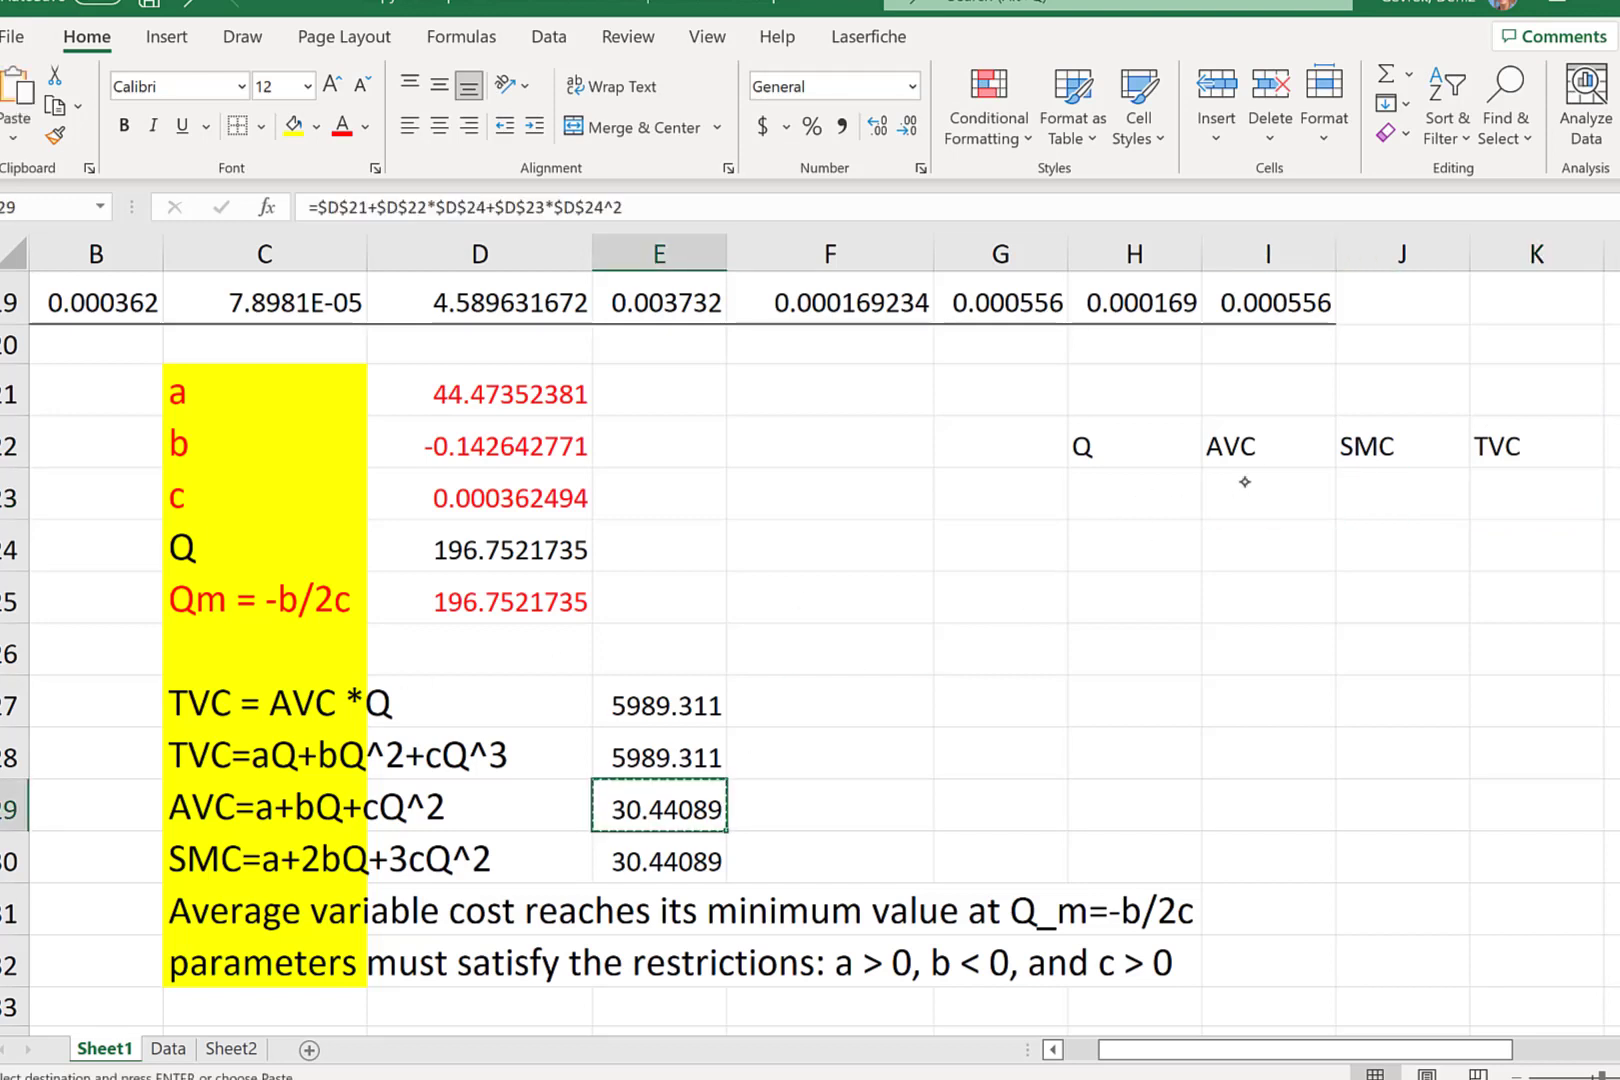
{"action": "left_click", "coordinate": [1233, 492]}
{"action": "right_click", "coordinate": [1236, 490]}
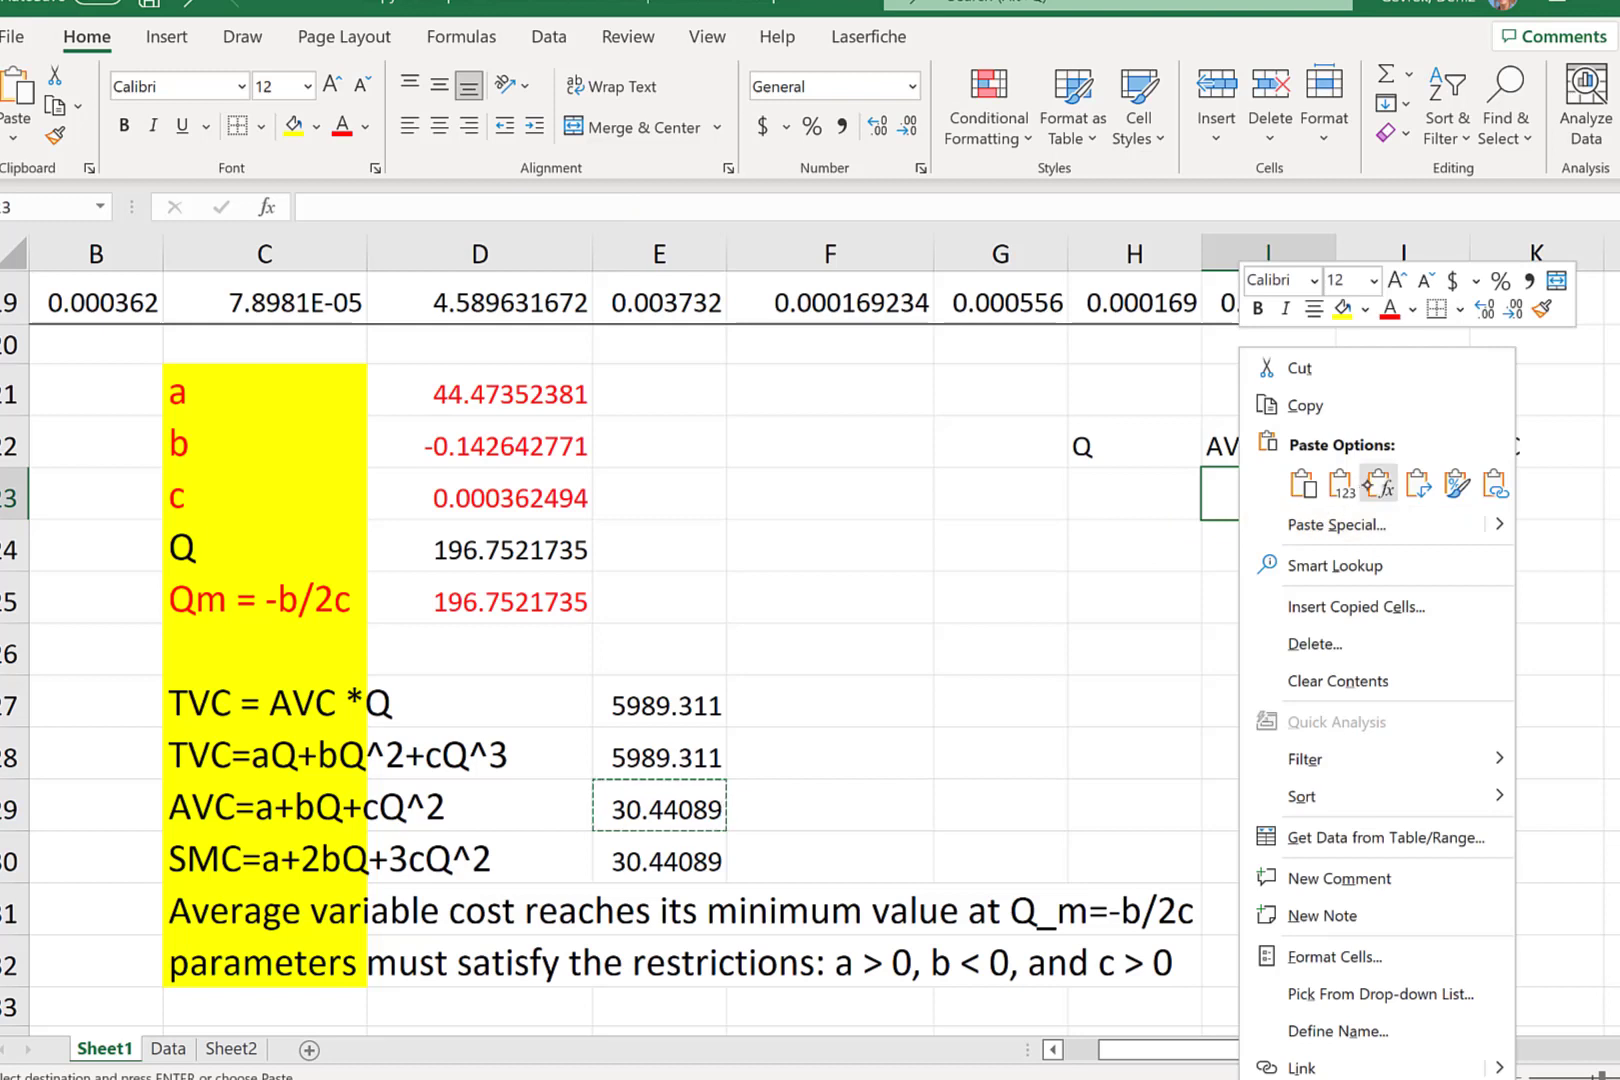
{"action": "left_click", "coordinate": [1380, 484]}
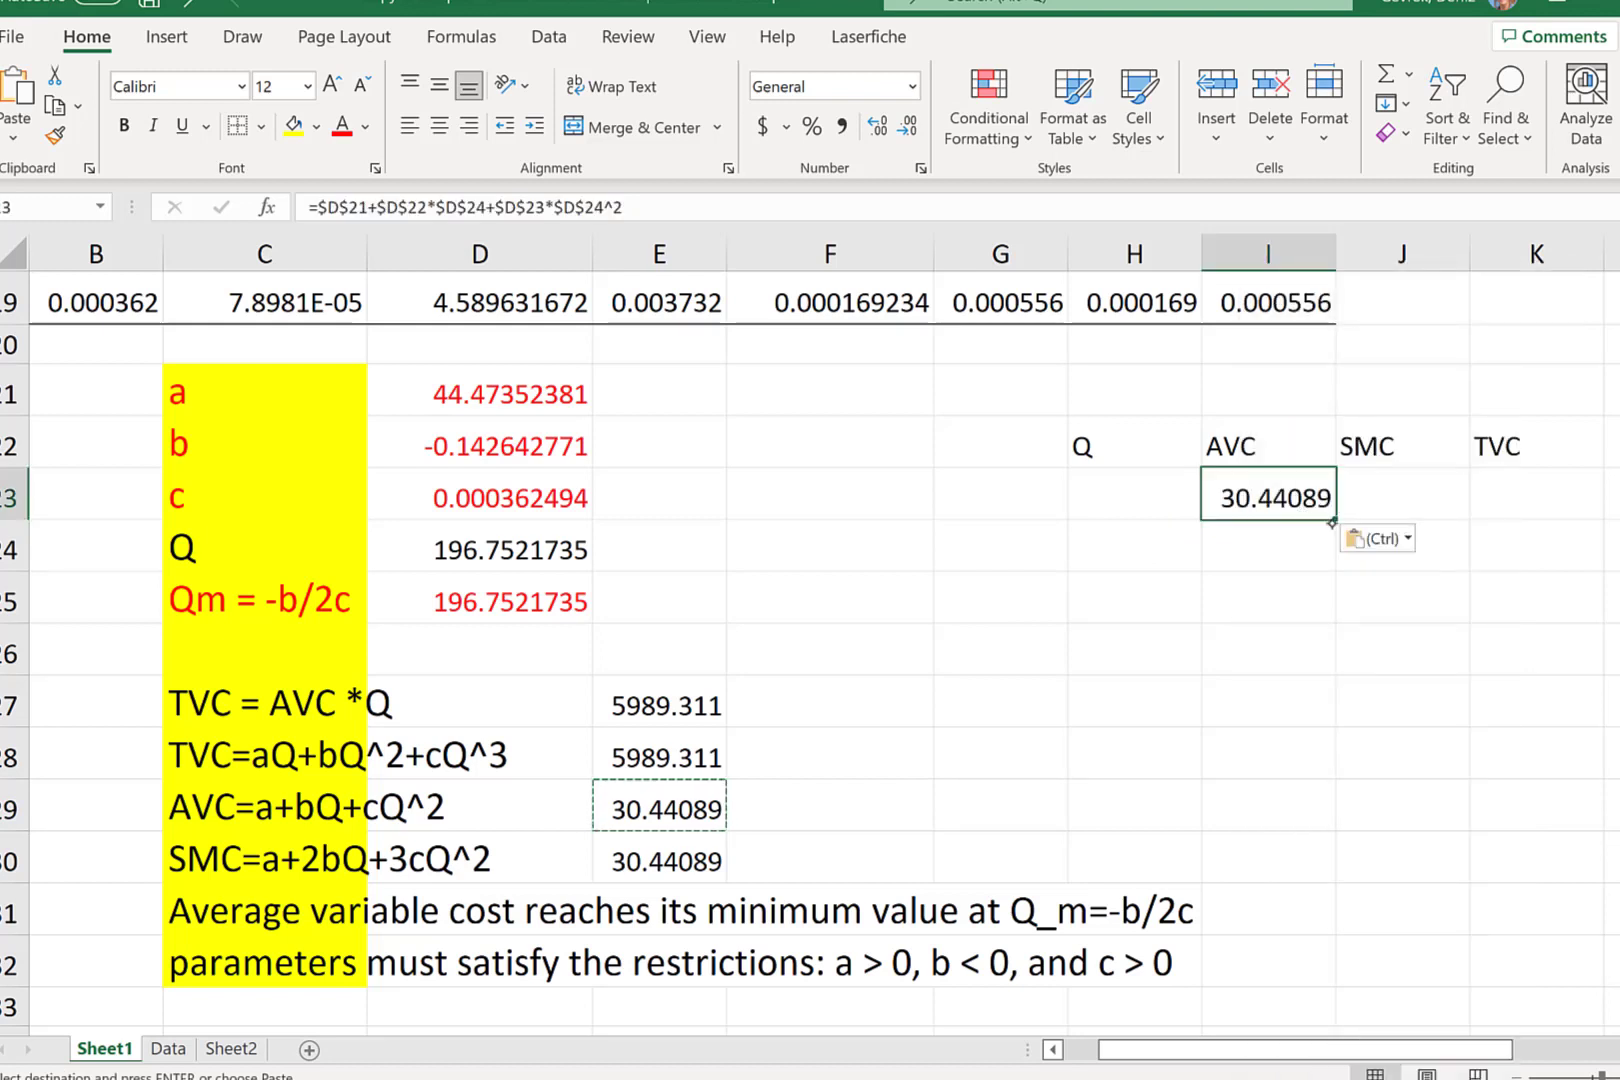
{"action": "left_click_drag", "start_coordinate": [1336, 520], "coordinate": [1310, 1003]}
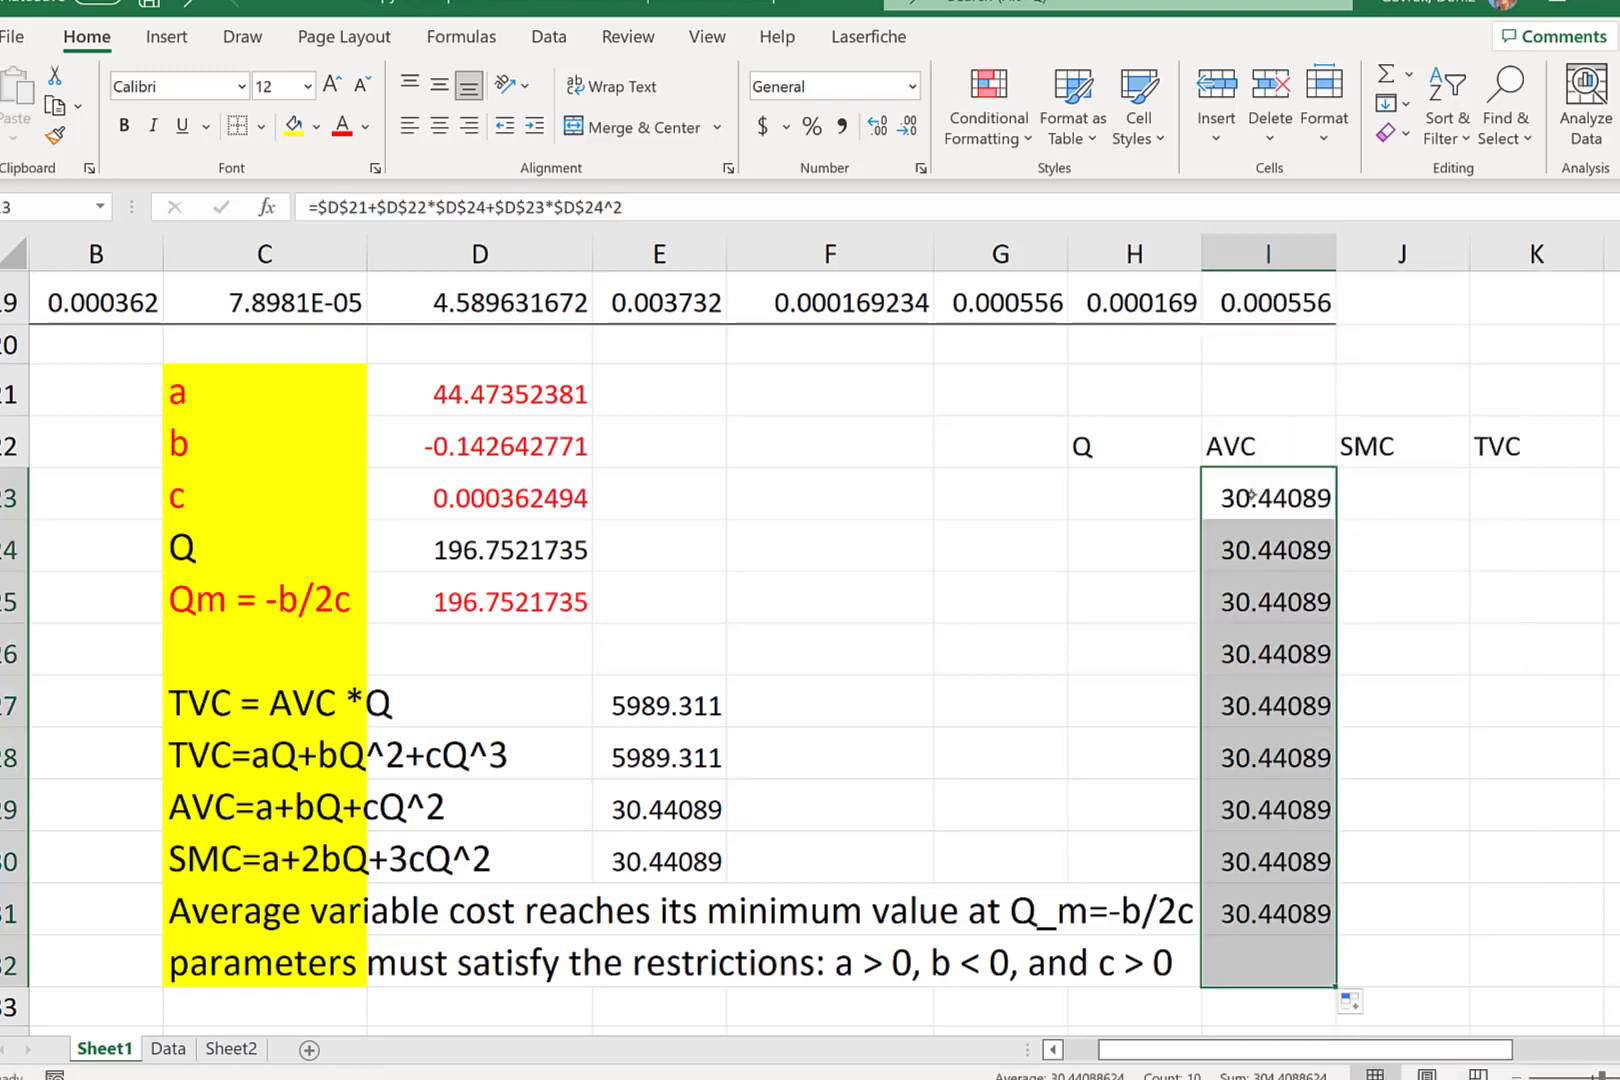
- Replace both $D$24 references in the I23 AVC formula with H23 and fill the corrected formula down to I32
{"action": "double_click", "coordinate": [1253, 497]}
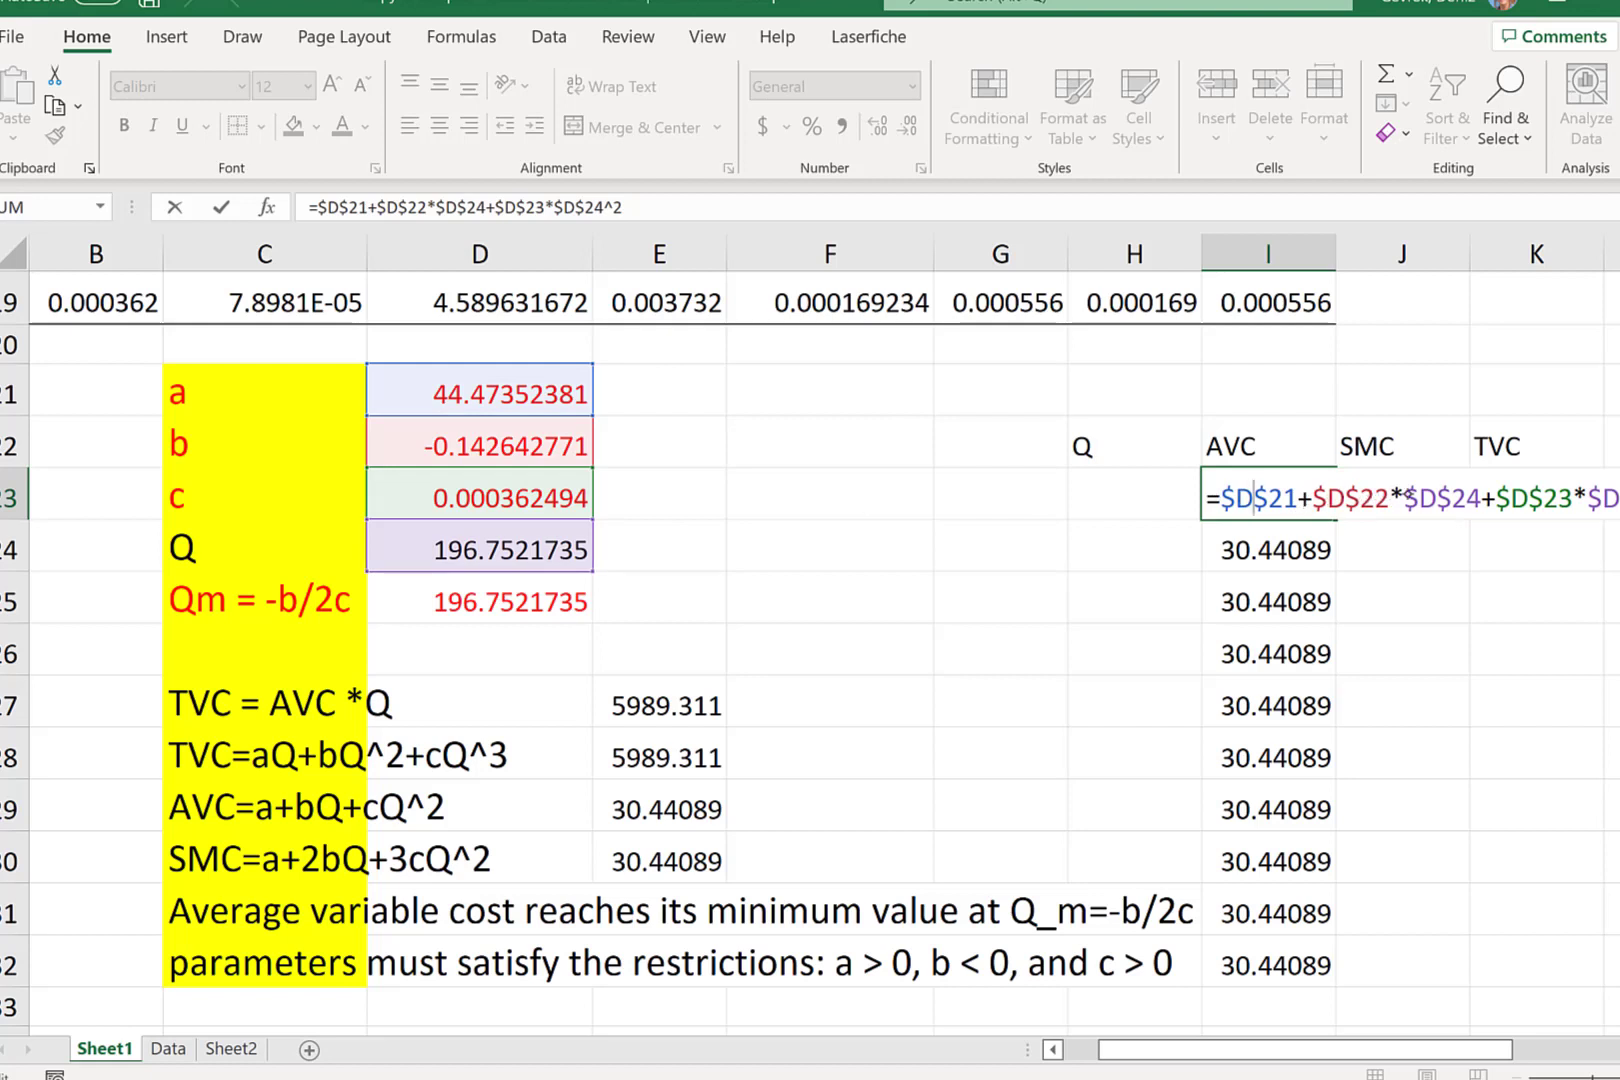
{"action": "left_click_drag", "start_coordinate": [1485, 498], "coordinate": [1404, 498]}
{"action": "key", "text": "BackSpace"}
{"action": "left_click", "coordinate": [1113, 471]}
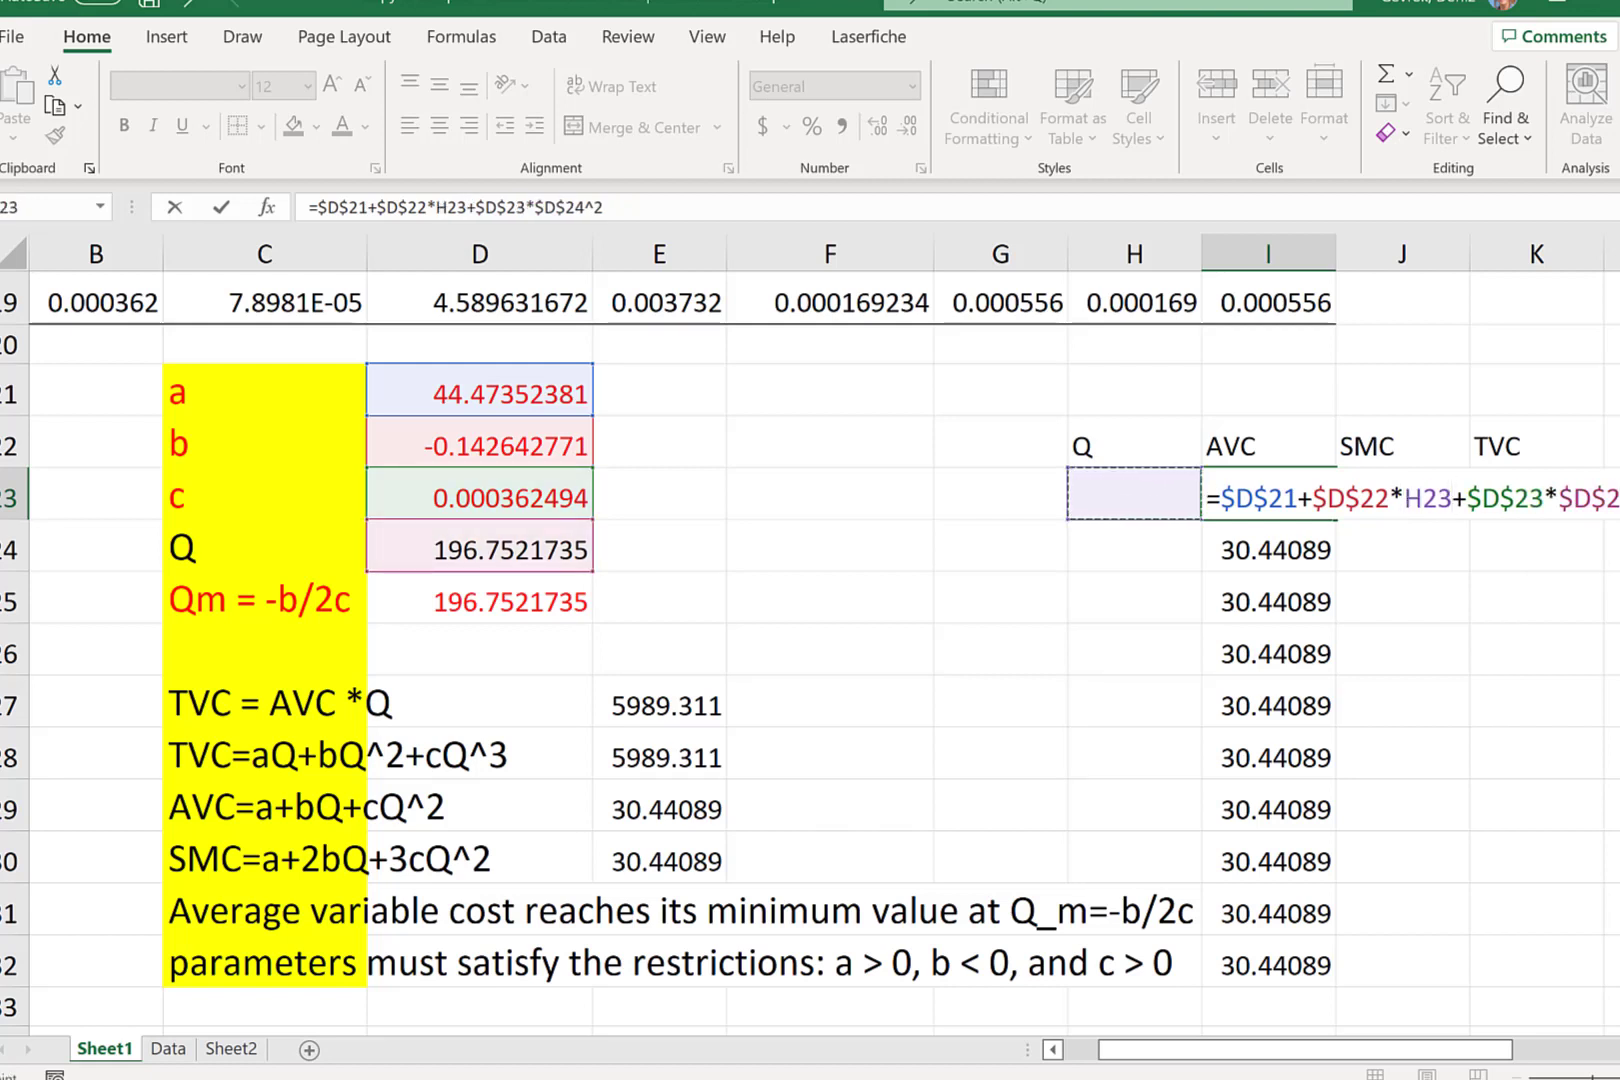
{"action": "left_click_drag", "start_coordinate": [1617, 498], "coordinate": [1558, 498]}
{"action": "key", "text": "BackSpace"}
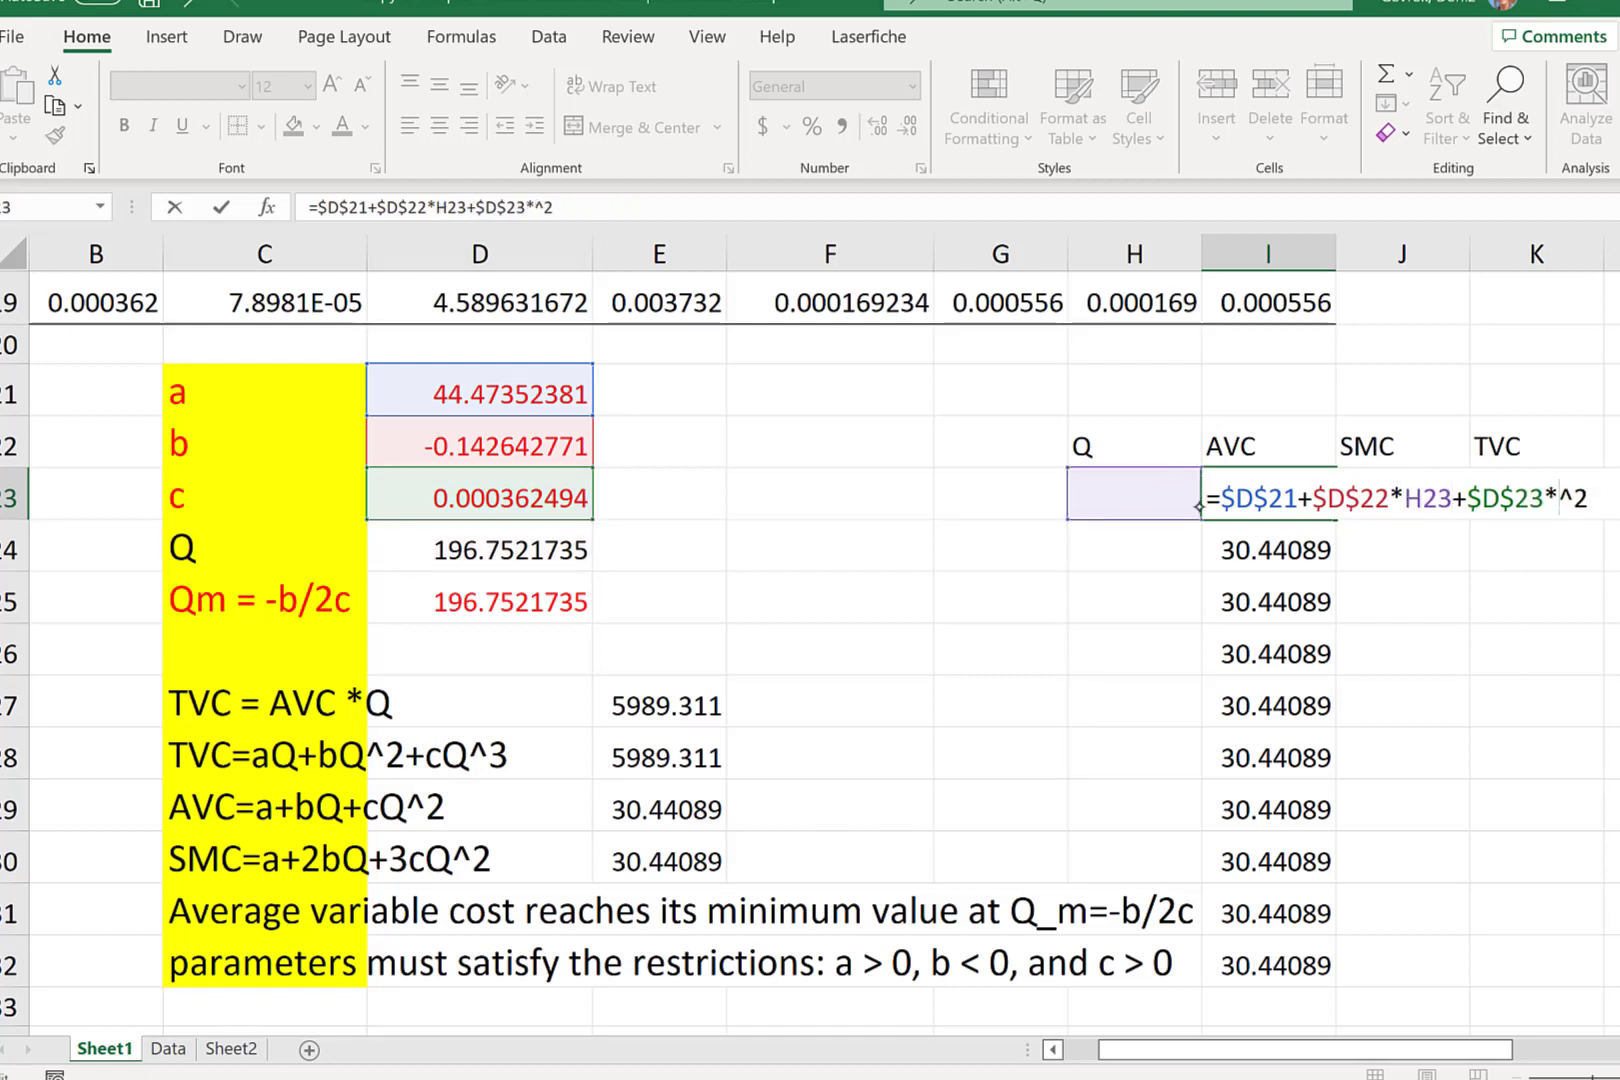
{"action": "left_click", "coordinate": [1146, 500]}
{"action": "key", "text": "Return"}
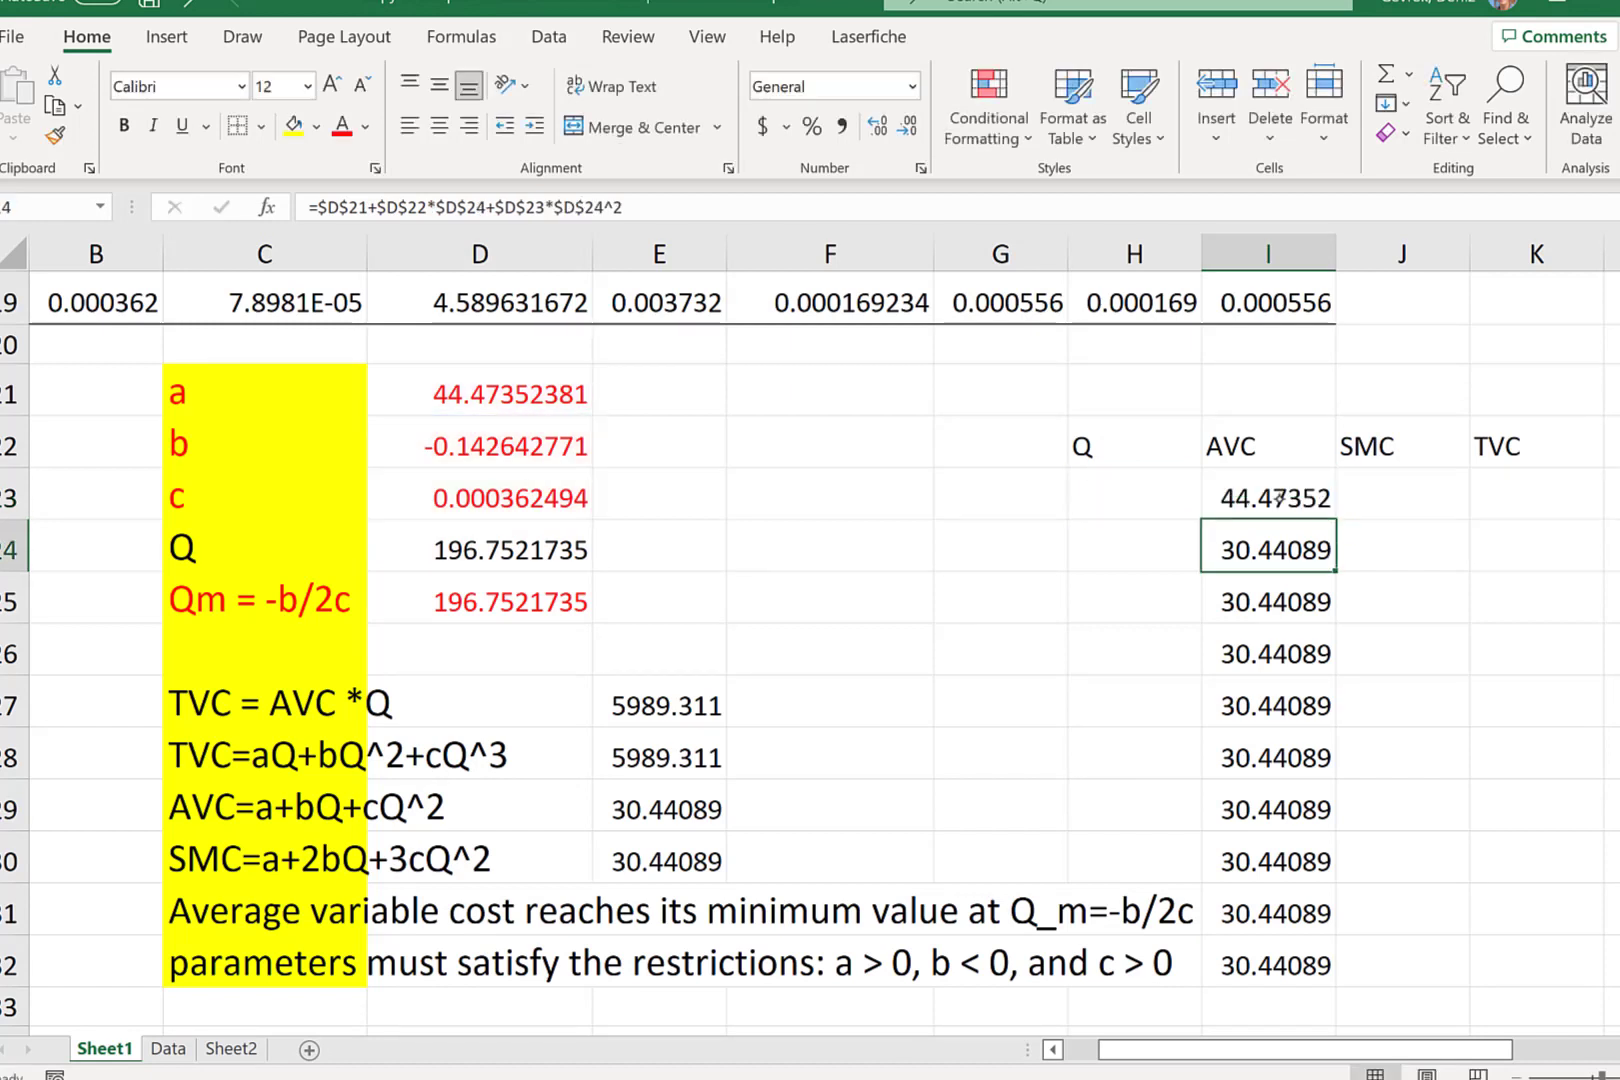
{"action": "left_click", "coordinate": [1270, 497]}
{"action": "left_click_drag", "start_coordinate": [1334, 518], "coordinate": [1304, 972]}
- Enter 100 and 101 in H23 and H24 under Q and extend the series down to 109 in H32
{"action": "mouse_move", "coordinate": [1106, 507]}
{"action": "left_mouse_down"}
{"action": "mouse_move", "coordinate": [1092, 586]}
{"action": "mouse_move", "coordinate": [1109, 487]}
{"action": "left_mouse_up"}
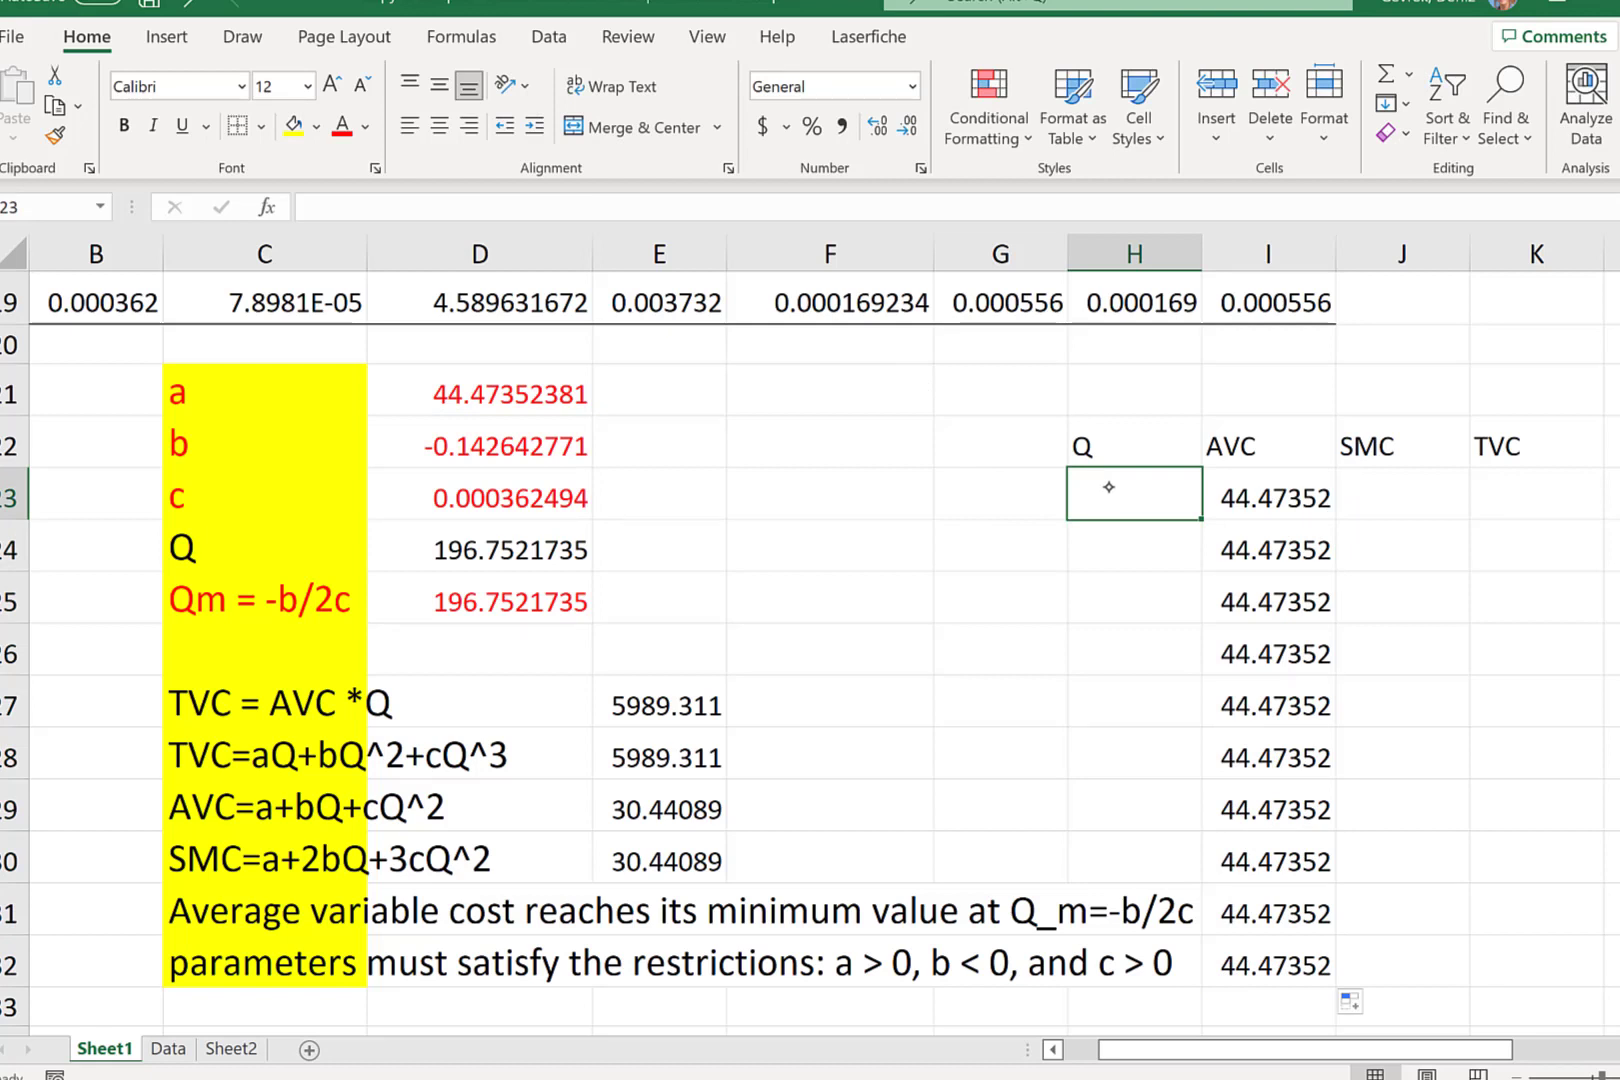
{"action": "type", "text": "100"}
{"action": "key", "text": "Return"}
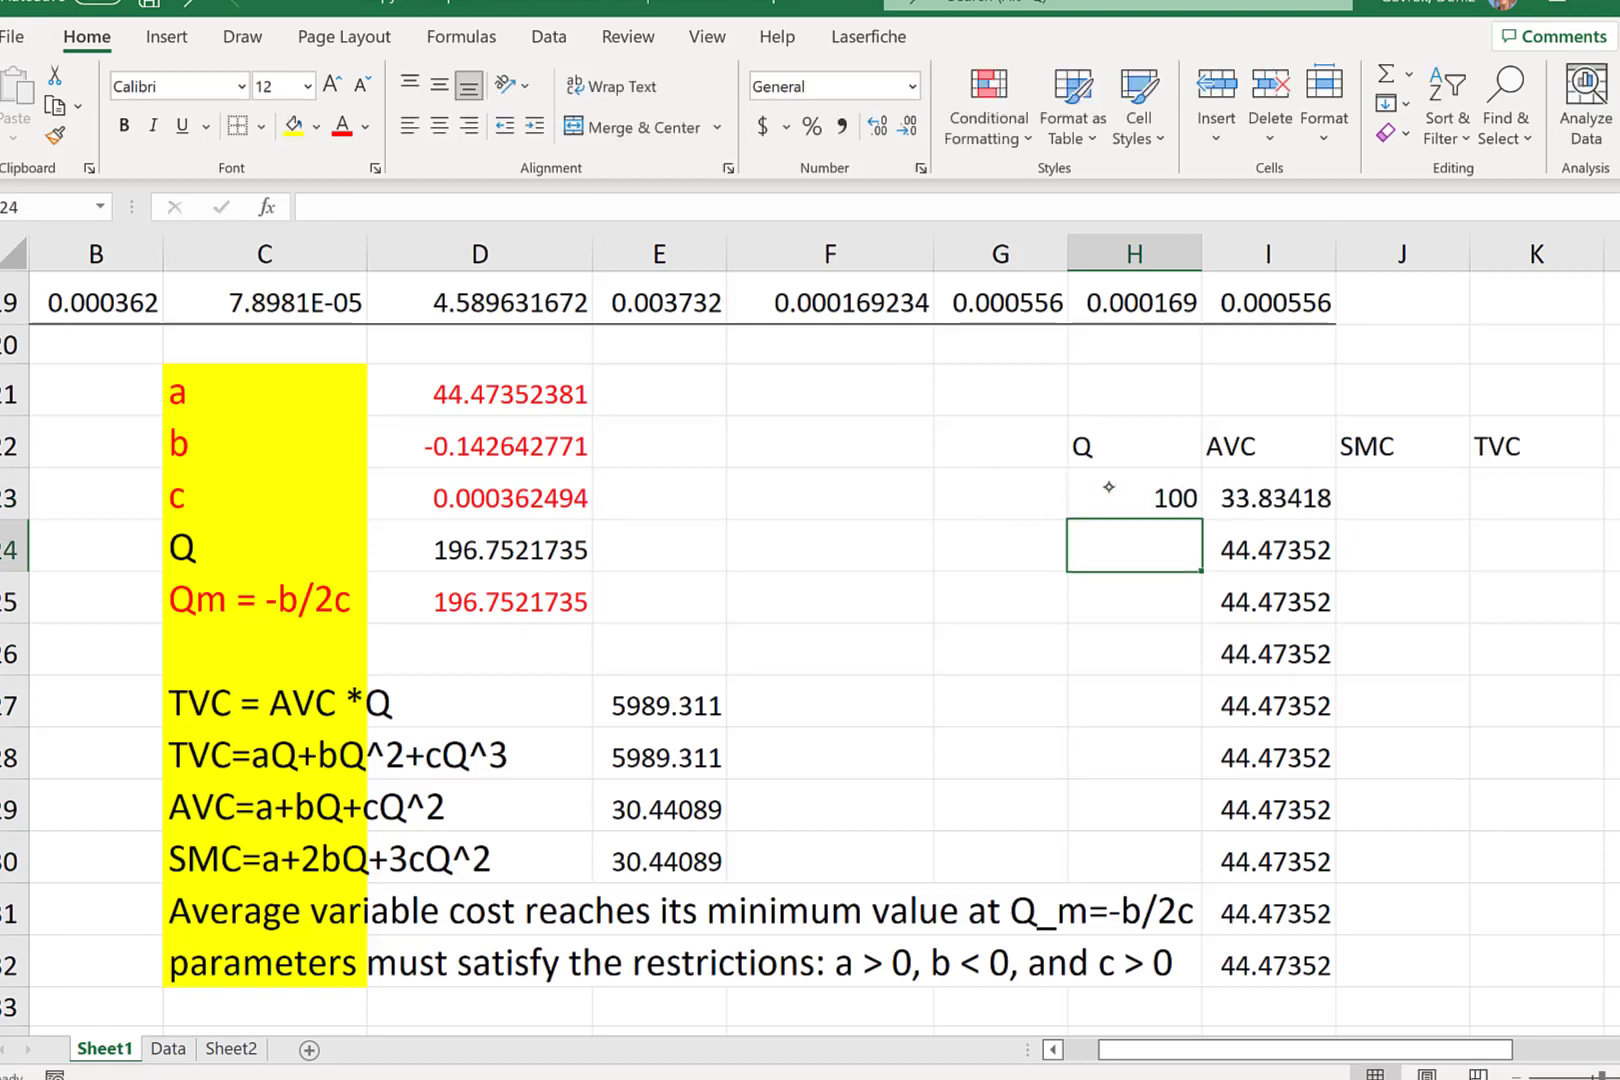
{"action": "left_click", "coordinate": [1167, 510]}
{"action": "left_click", "coordinate": [1186, 530]}
{"action": "type", "text": "101"}
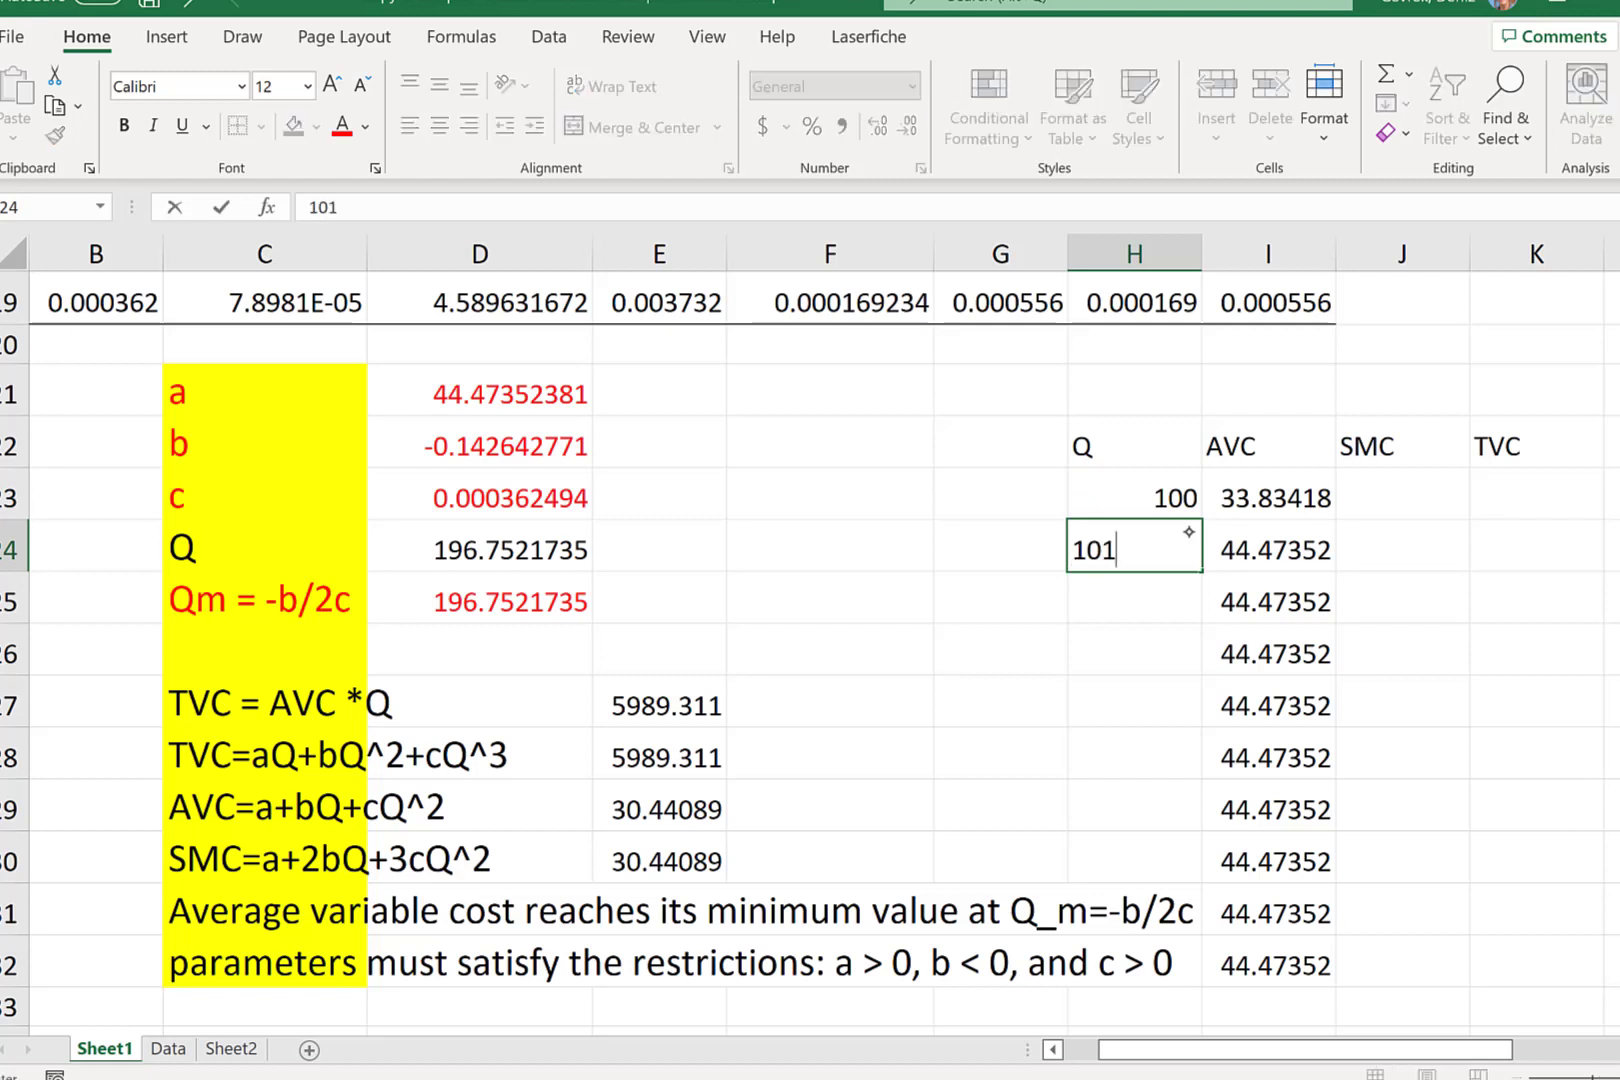
{"action": "key", "text": "Return"}
{"action": "left_click", "coordinate": [1150, 555]}
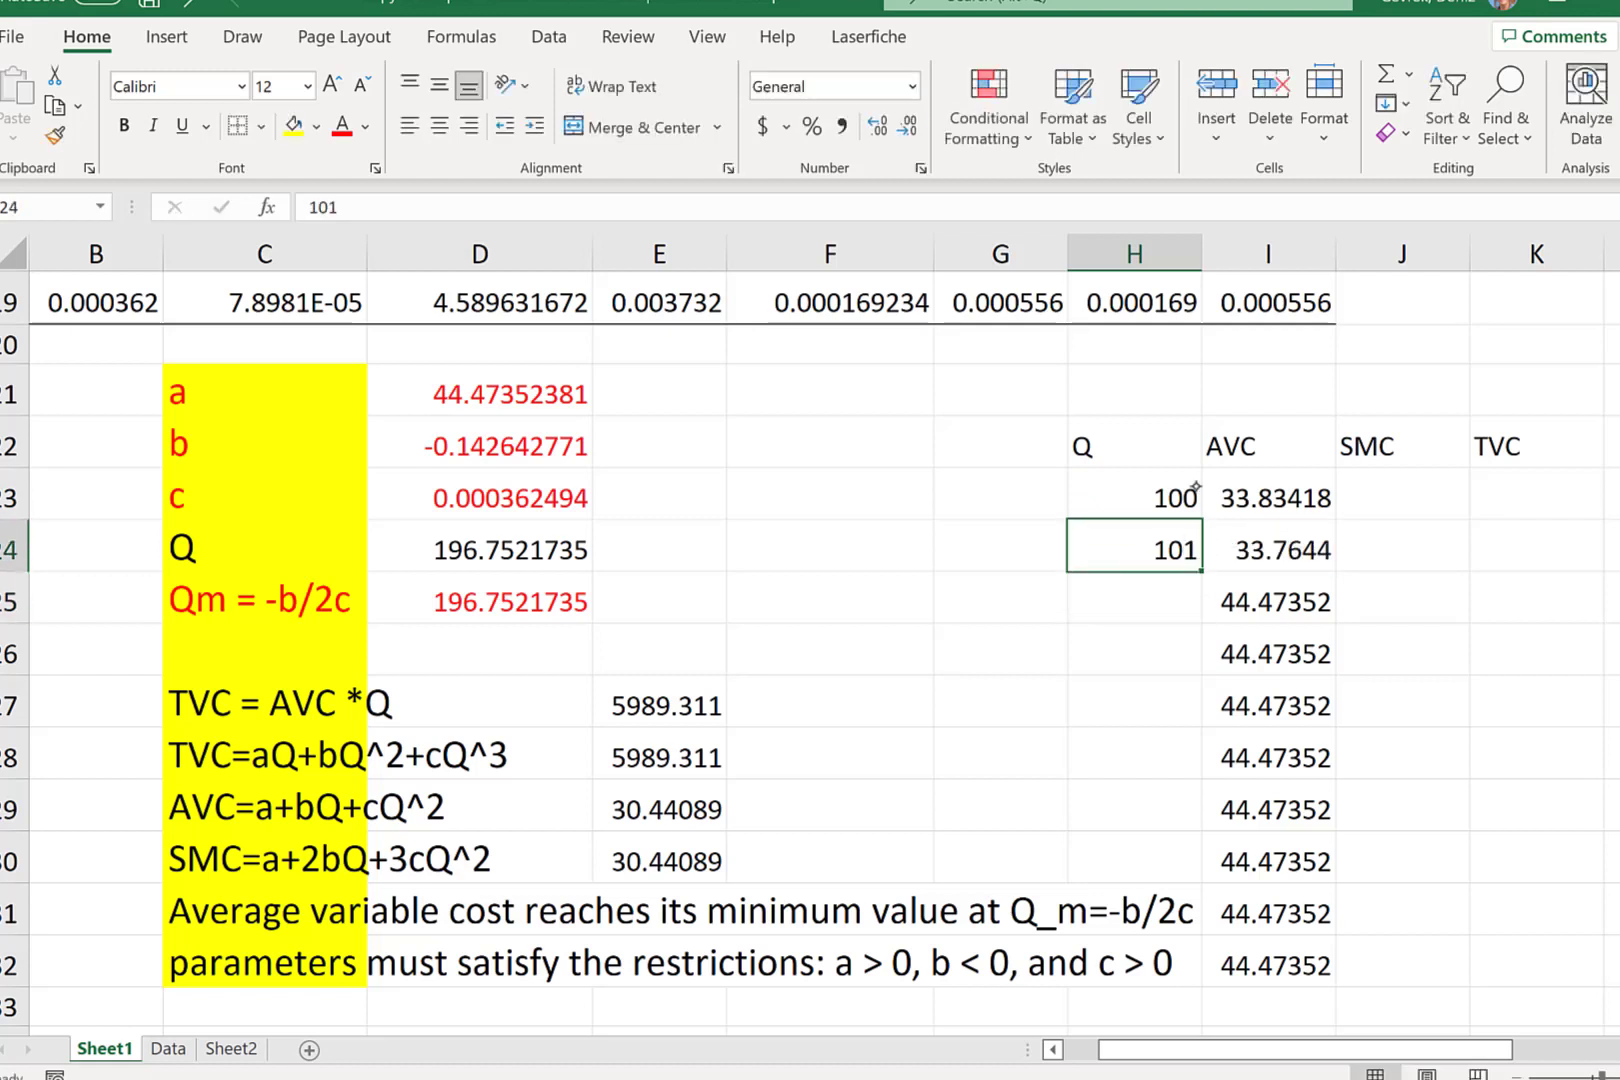
{"action": "left_click_drag", "start_coordinate": [1195, 487], "coordinate": [1172, 965]}
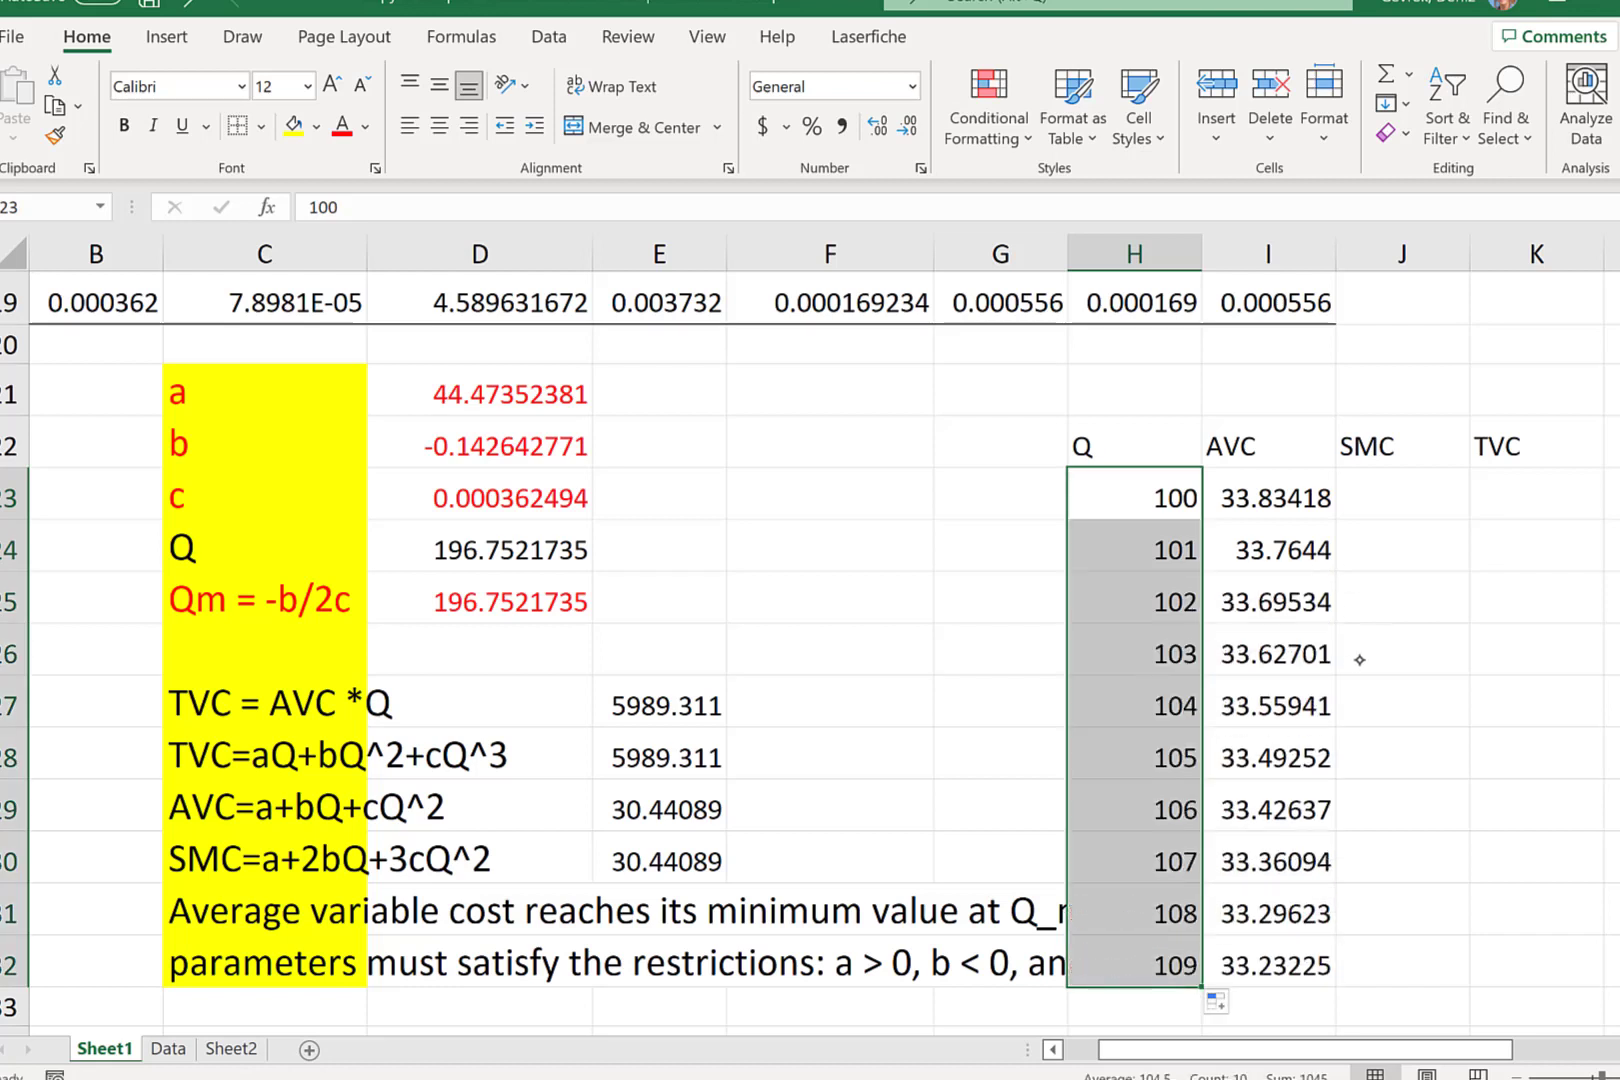
- Copy the SMC formula from E30 into J23 as a formula only
{"action": "left_click", "coordinate": [1408, 488]}
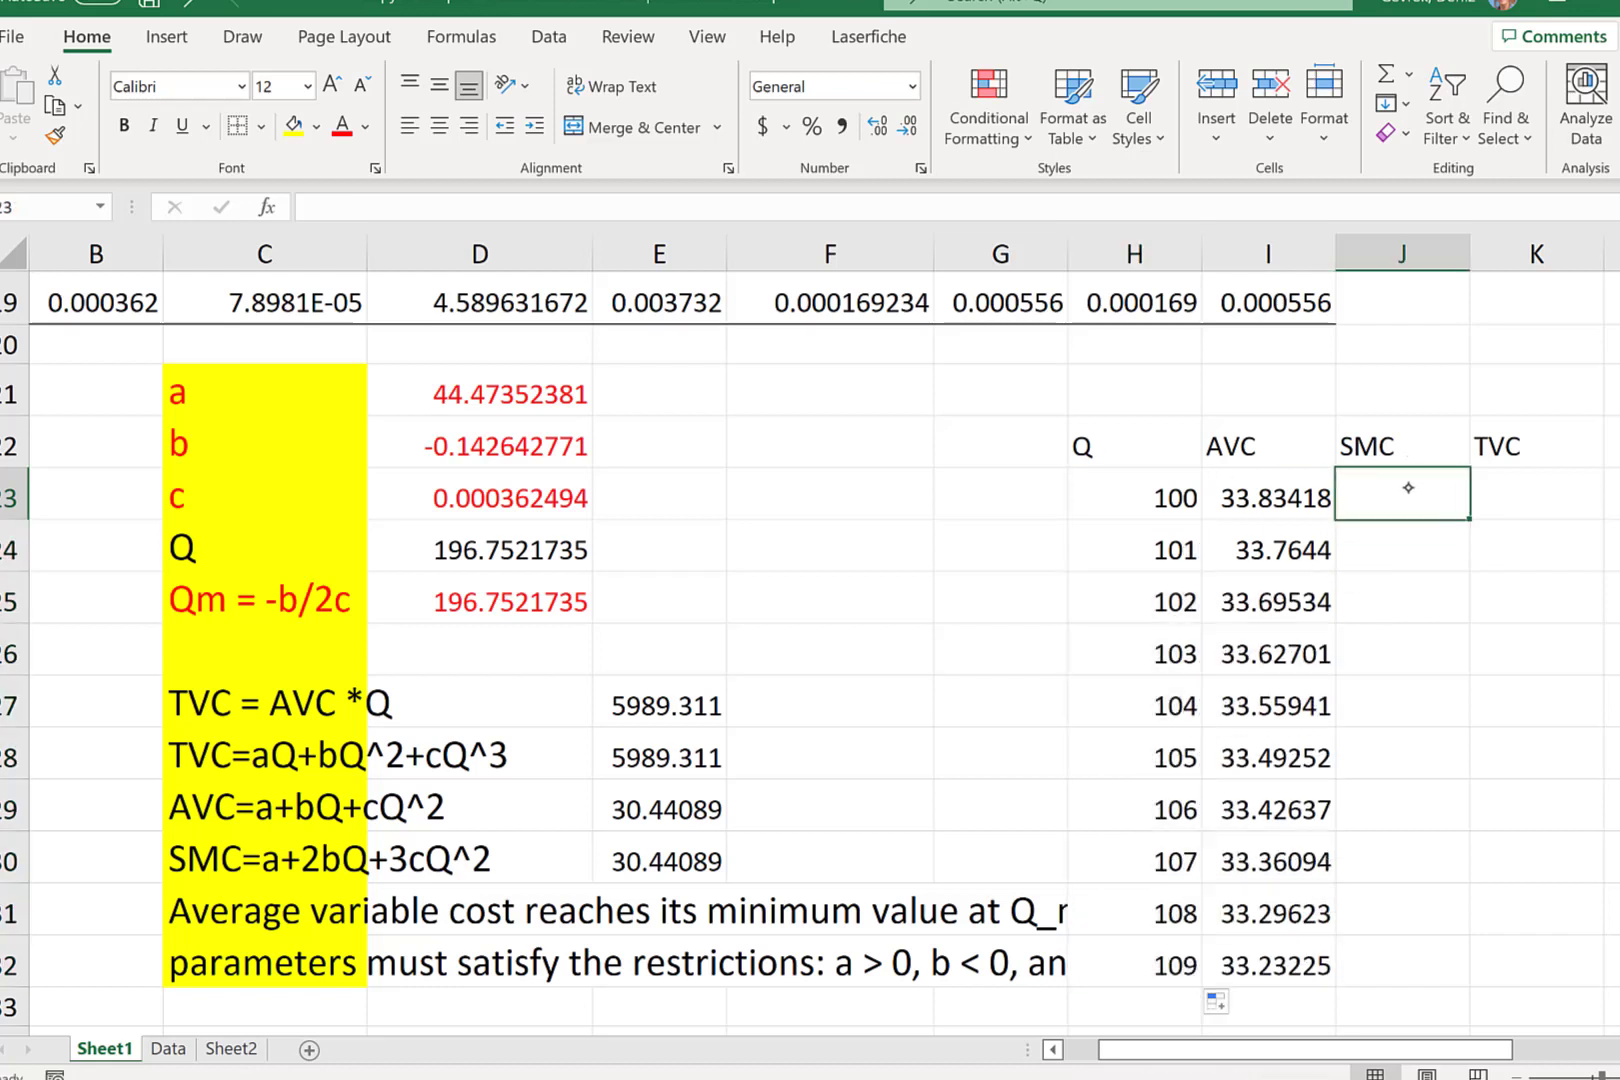
{"action": "left_click", "coordinate": [690, 858]}
{"action": "key", "text": "ctrl+c"}
{"action": "left_click", "coordinate": [1414, 506]}
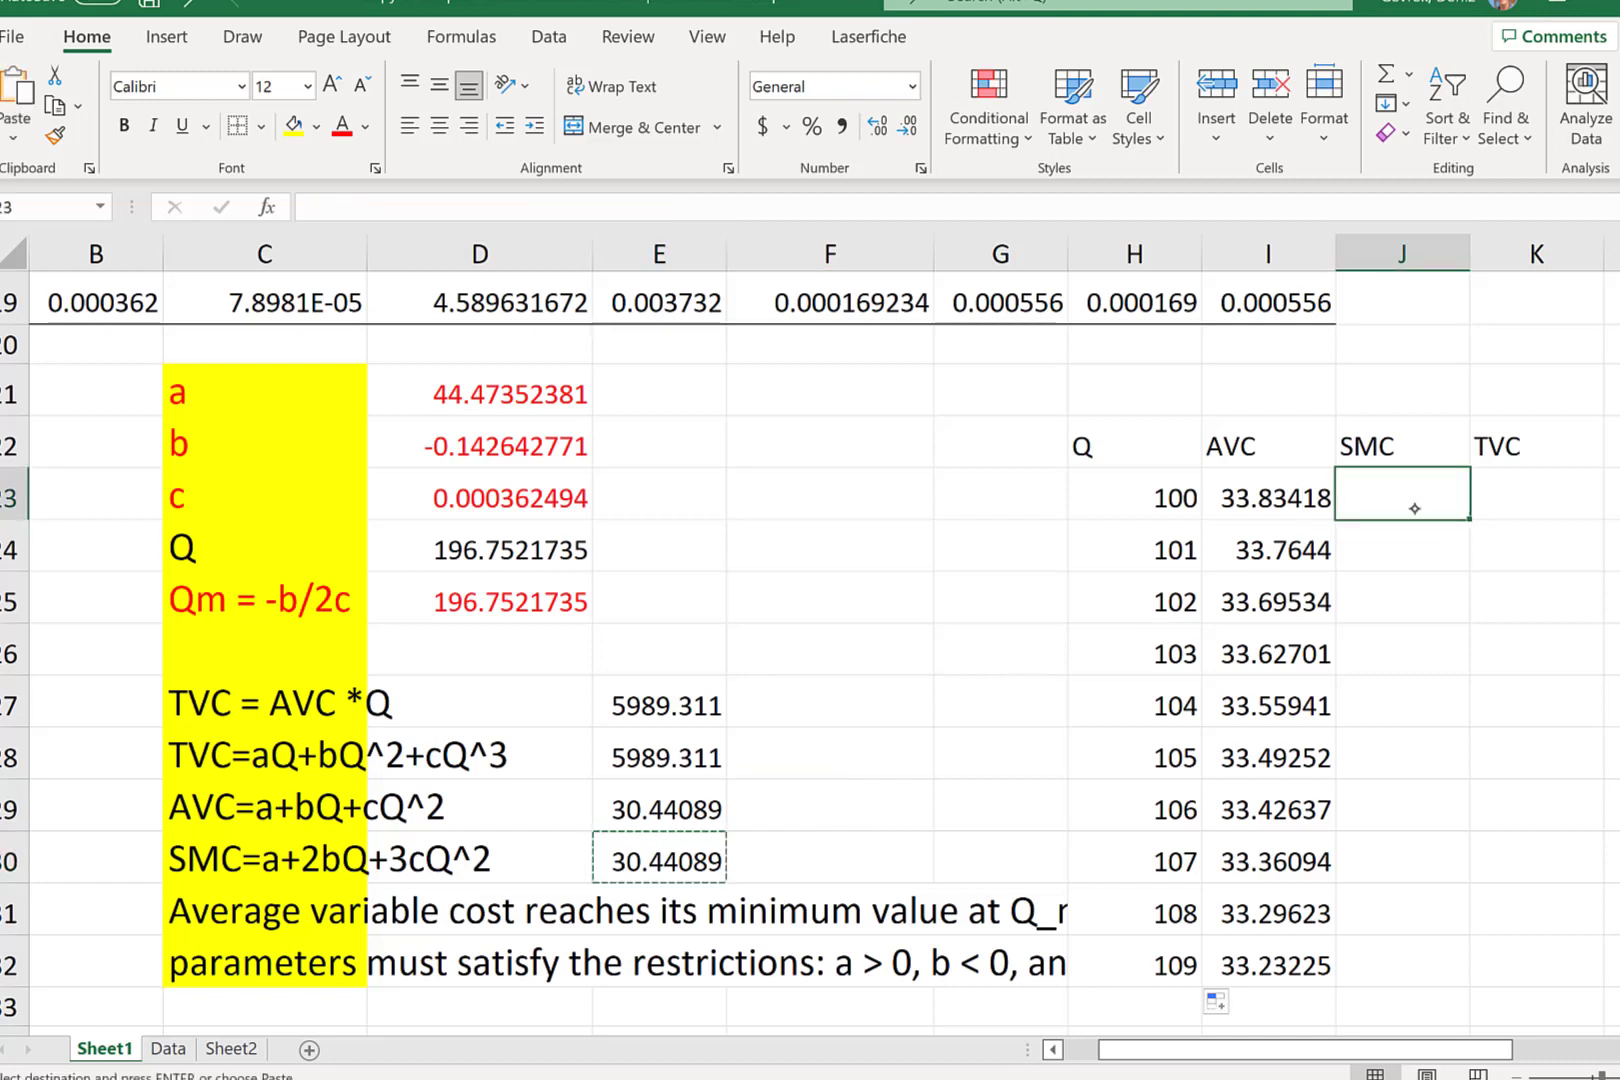
{"action": "right_click", "coordinate": [1414, 500]}
{"action": "left_click", "coordinate": [1552, 485]}
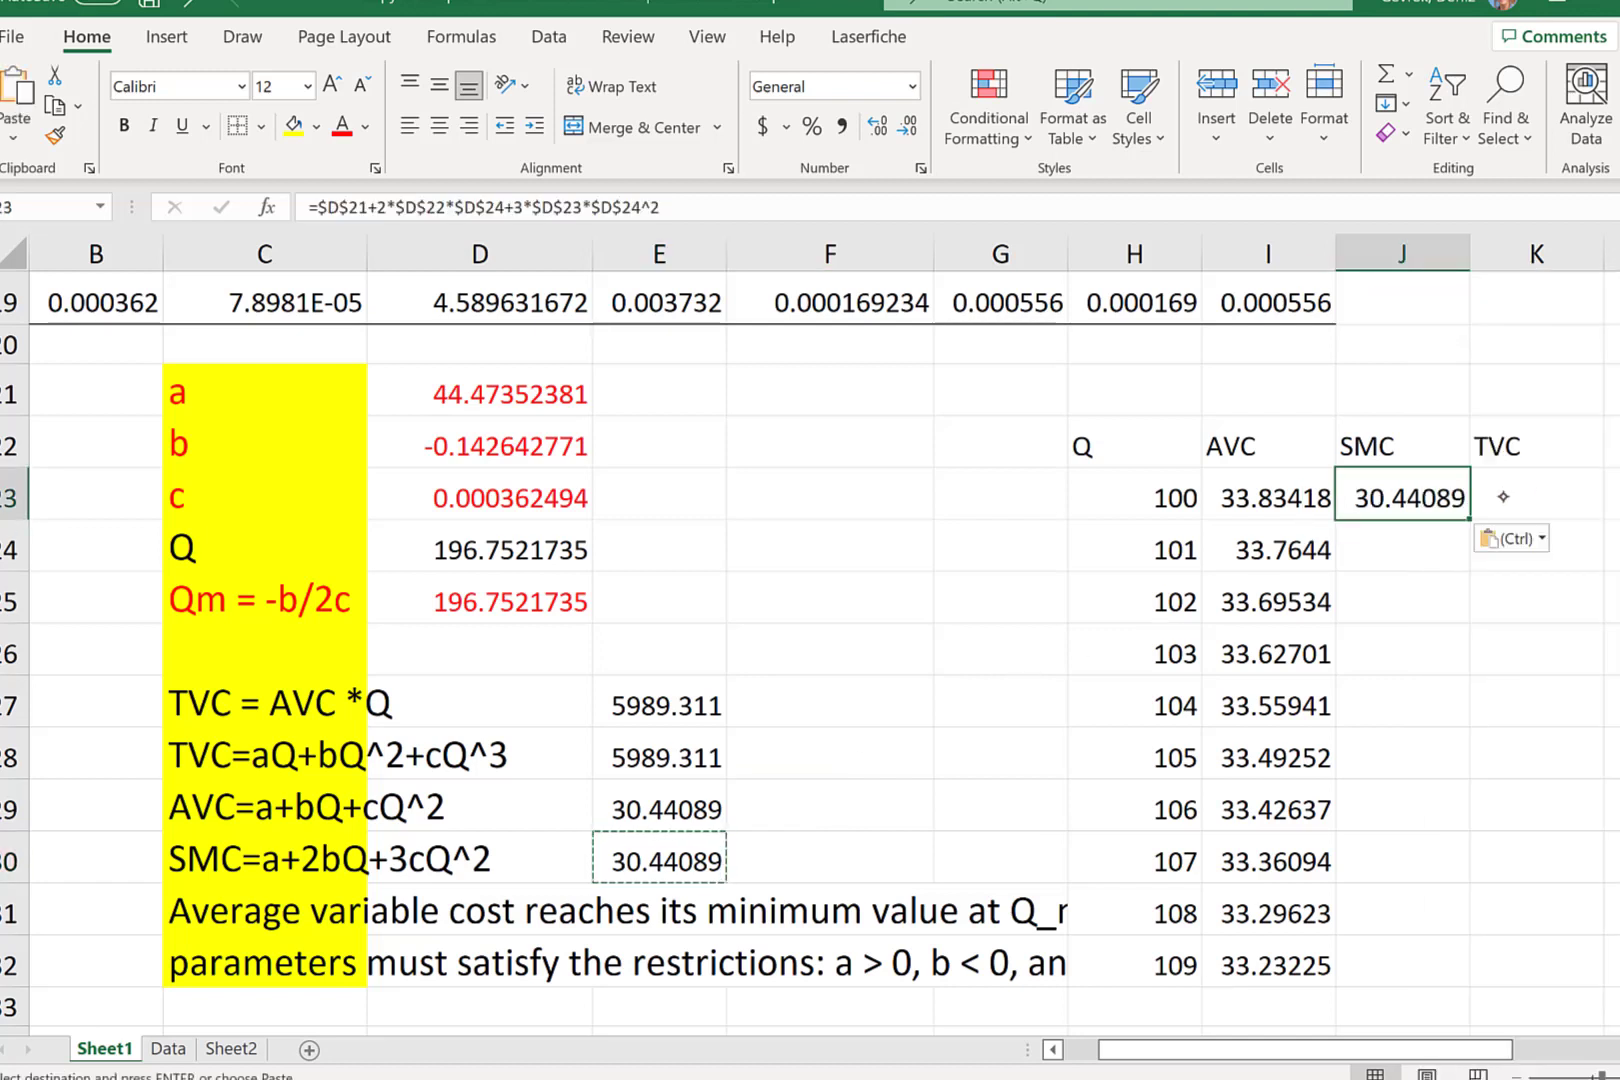
- Replace both $D$24 references in the J23 SMC formula with H23 and fill the formula down to J32
{"action": "double_click", "coordinate": [1418, 497]}
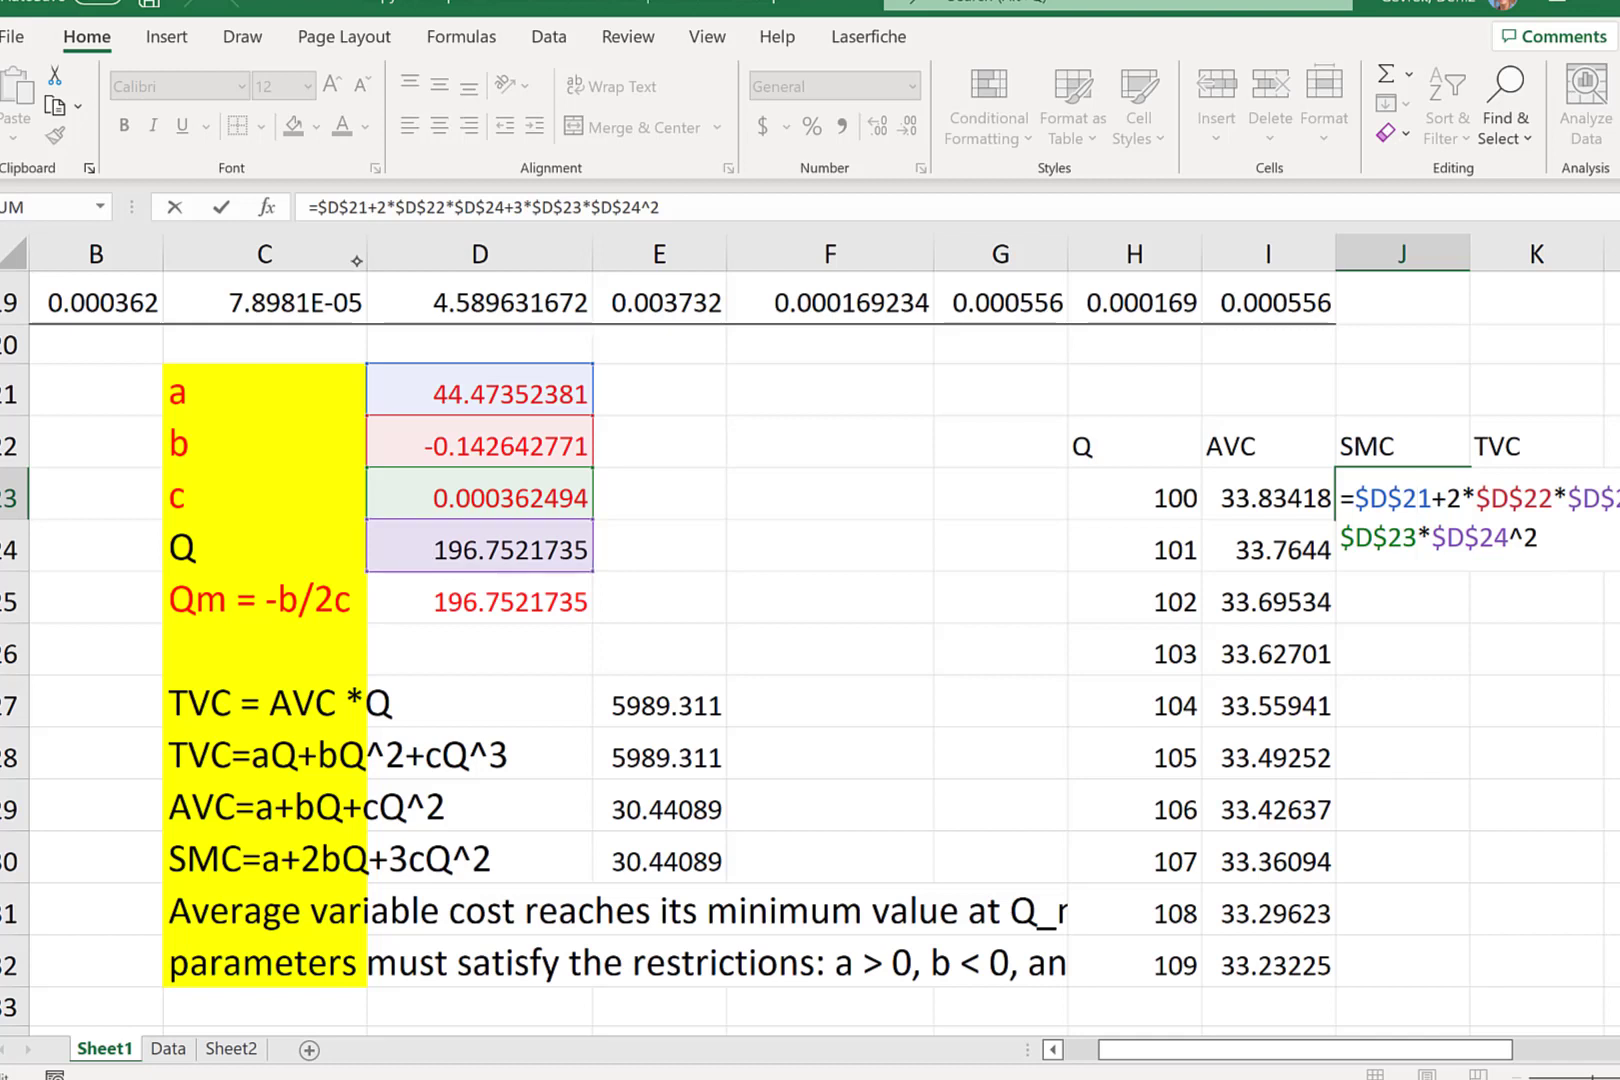
{"action": "double_click", "coordinate": [467, 207]}
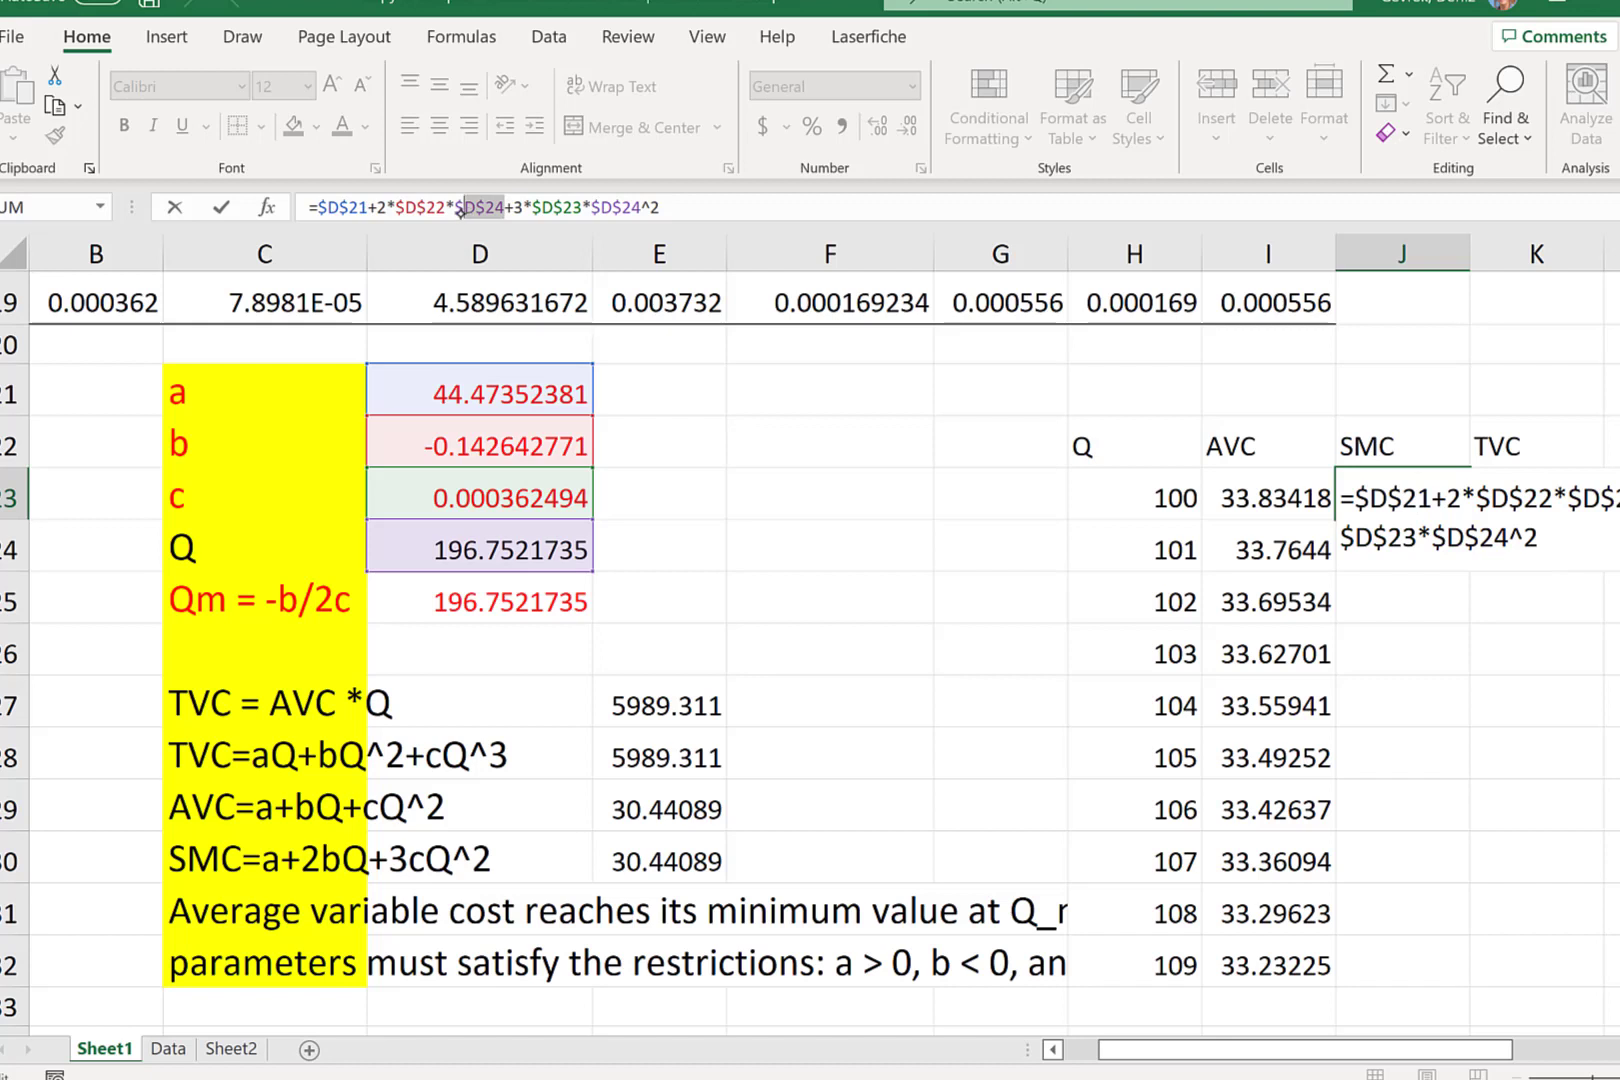
{"action": "left_click_drag", "start_coordinate": [458, 210], "coordinate": [455, 210]}
{"action": "key", "text": "BackSpace"}
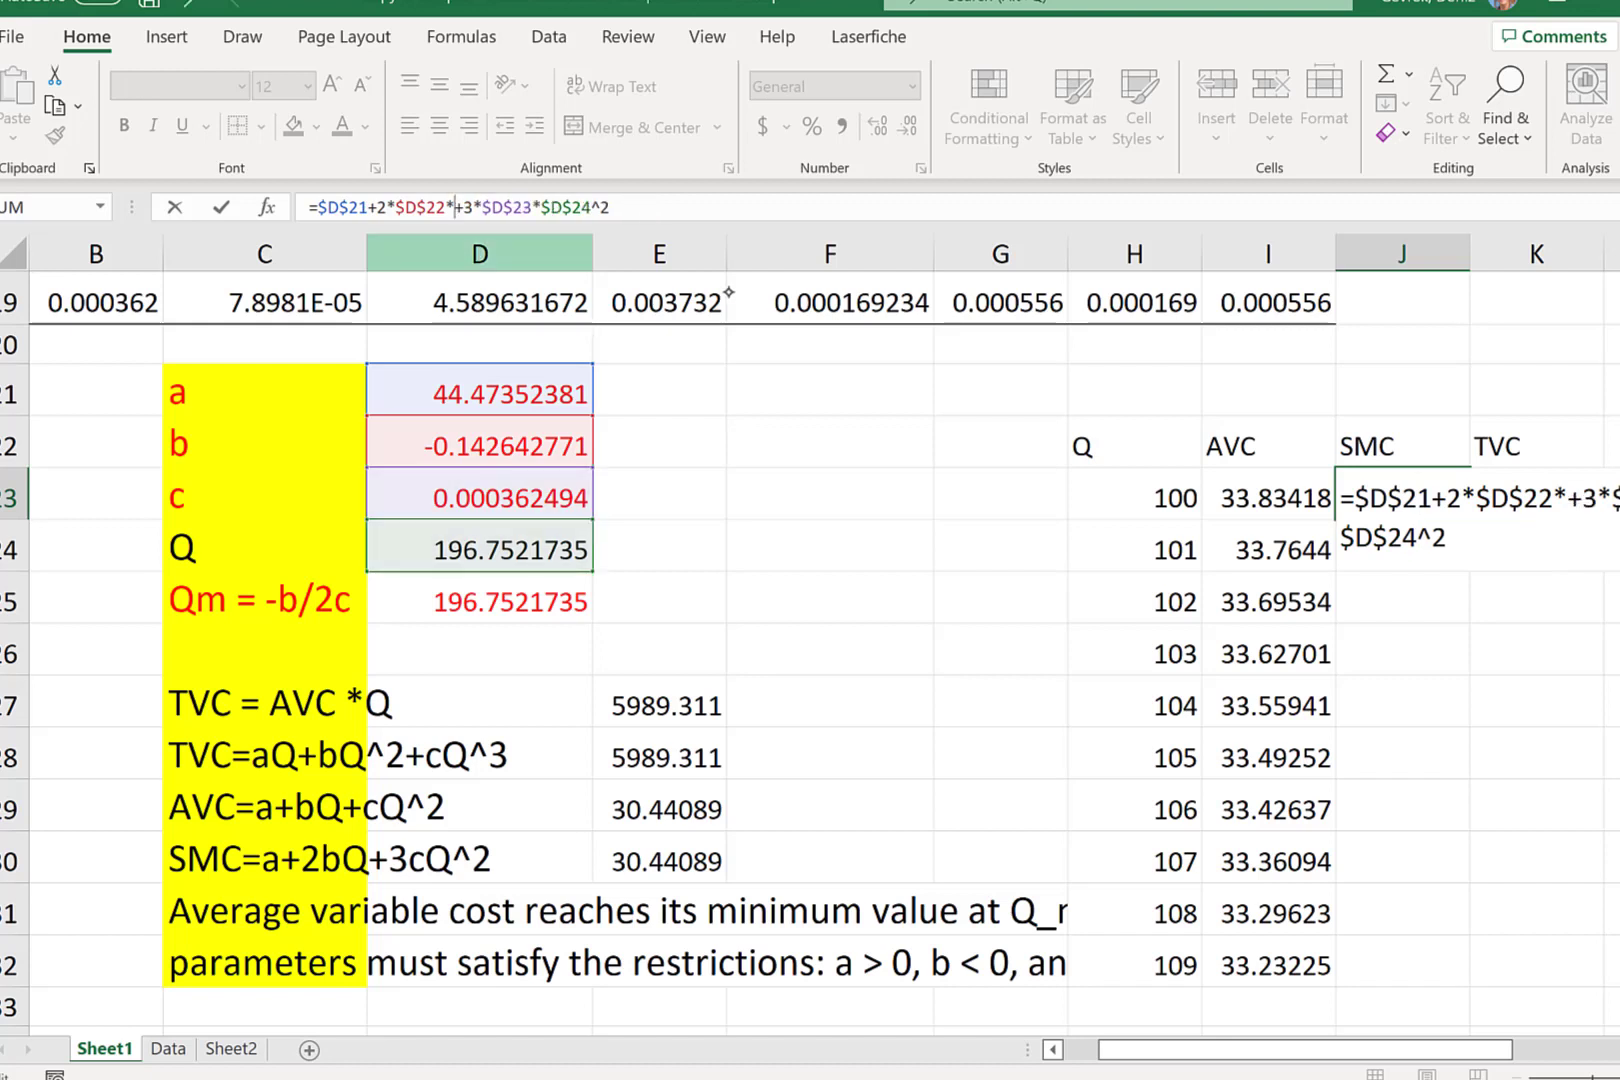
{"action": "left_click", "coordinate": [1103, 497]}
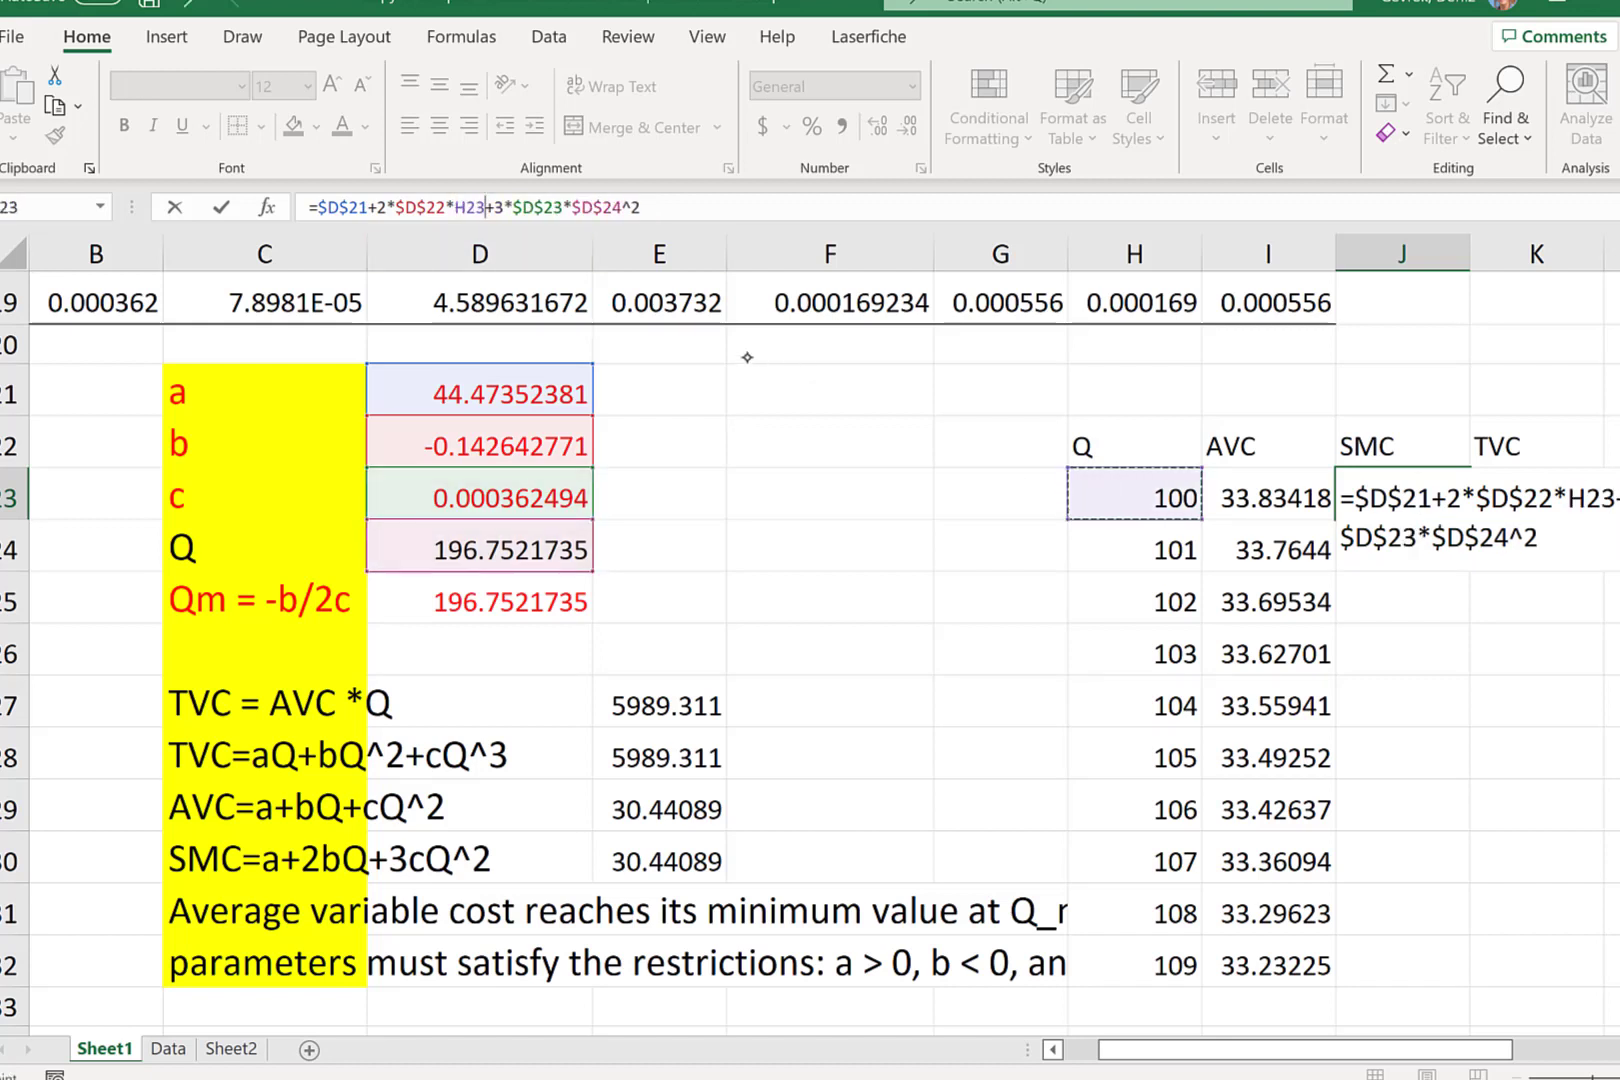
{"action": "left_click_drag", "start_coordinate": [624, 210], "coordinate": [572, 210]}
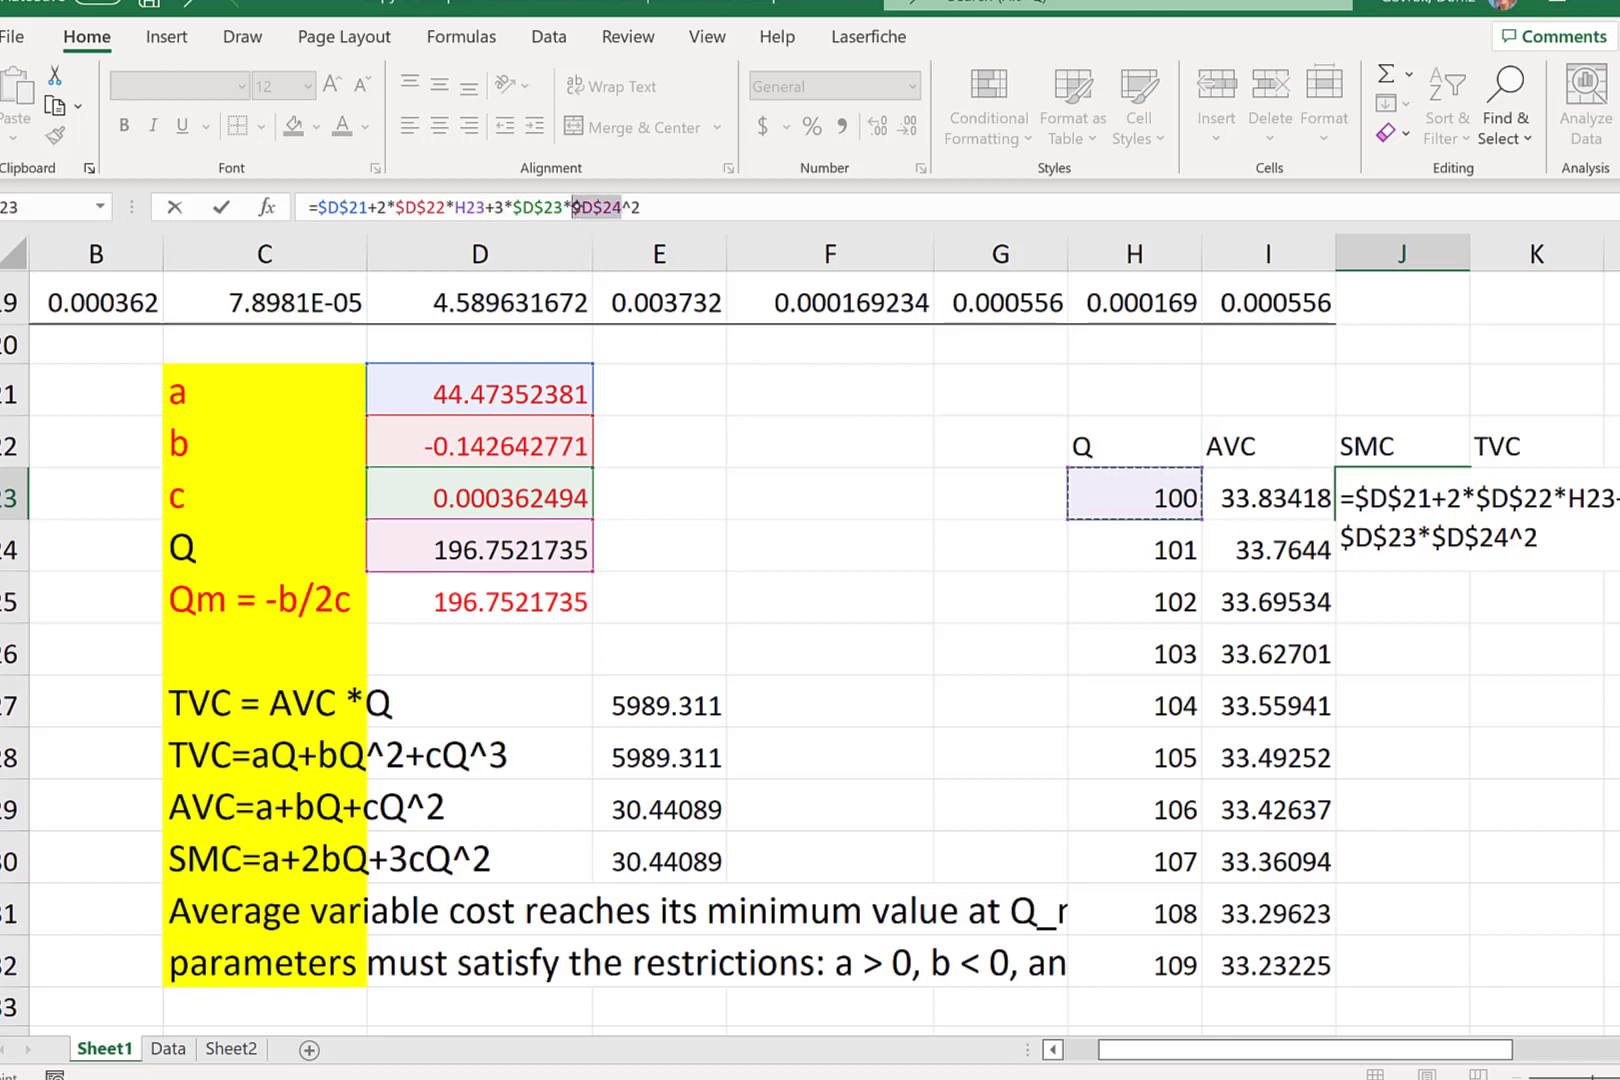
{"action": "key", "text": "BackSpace"}
{"action": "left_click", "coordinate": [1183, 497]}
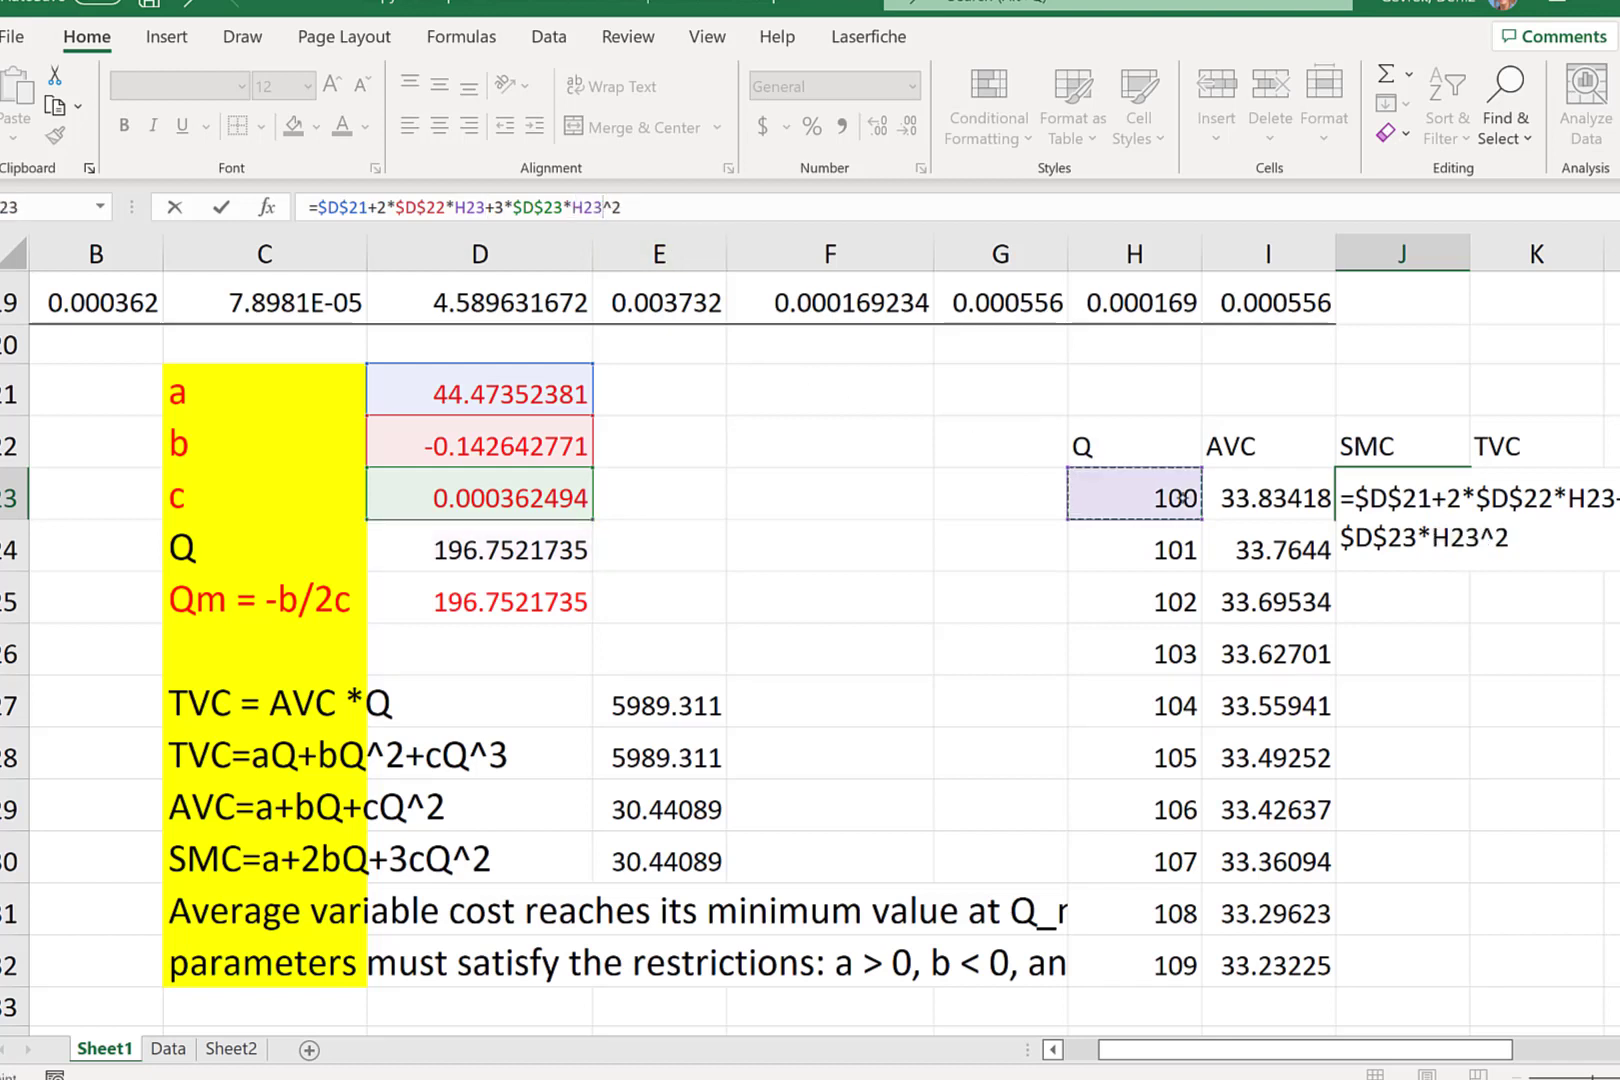
{"action": "key", "text": "Return"}
{"action": "left_click", "coordinate": [1460, 510]}
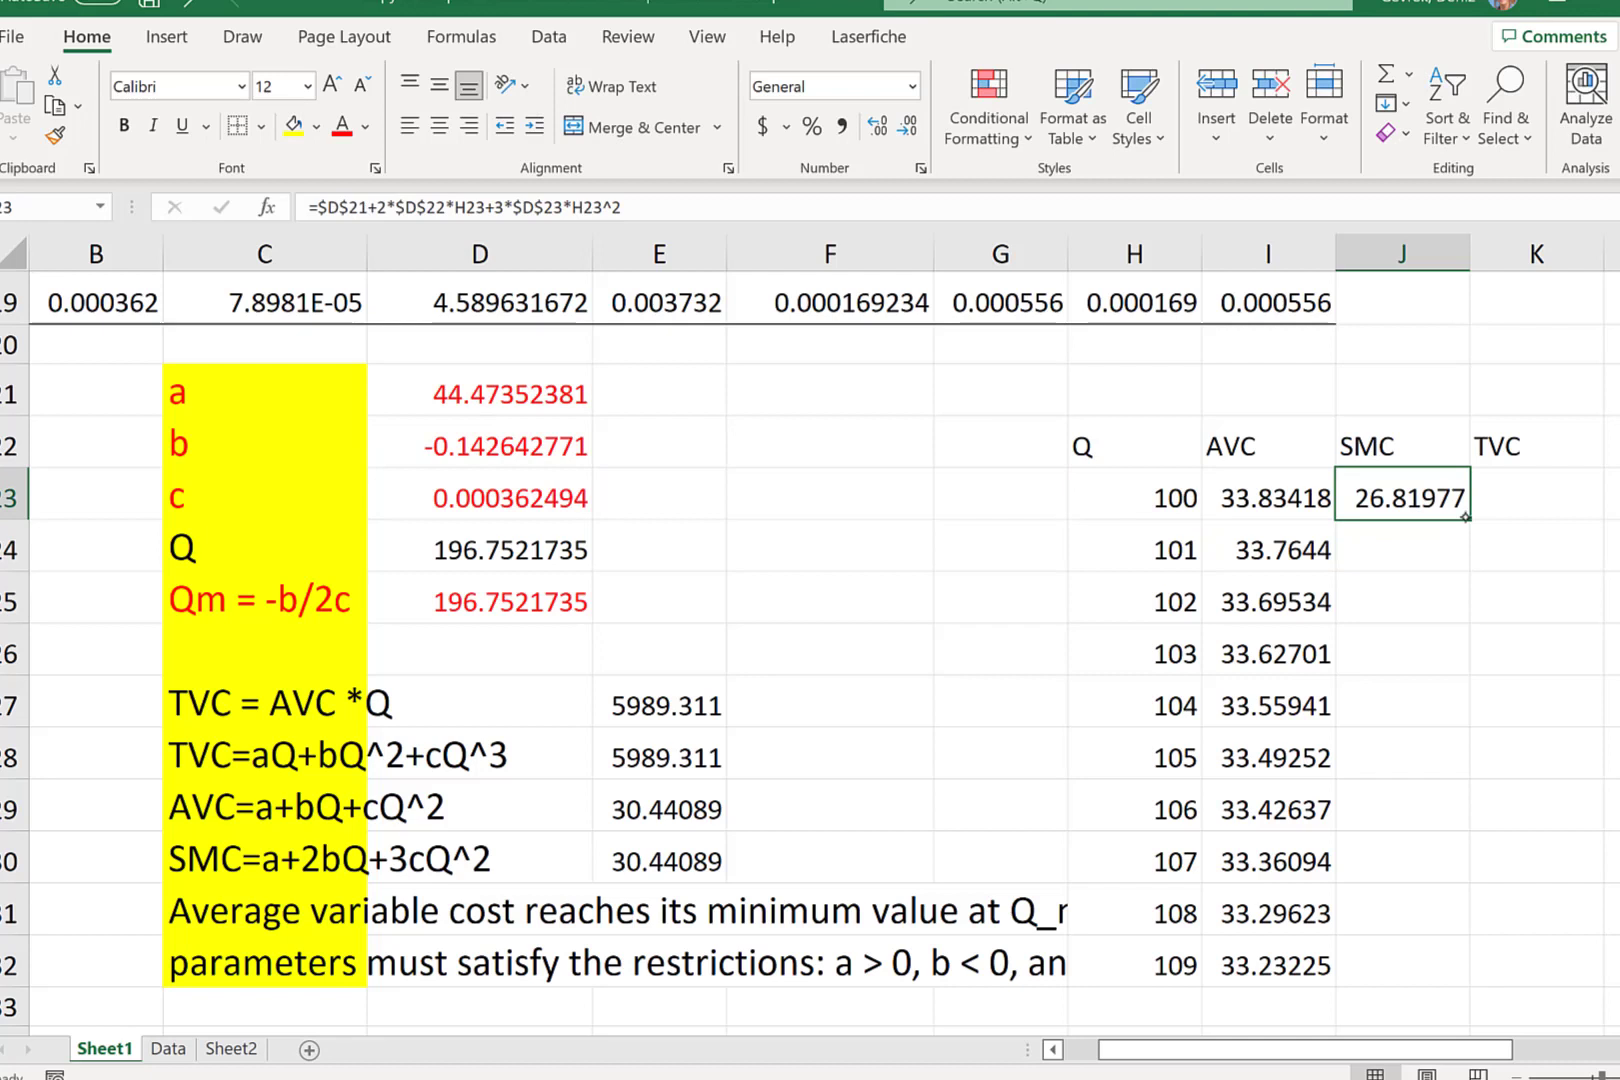
{"action": "left_click_drag", "start_coordinate": [1465, 517], "coordinate": [1410, 948]}
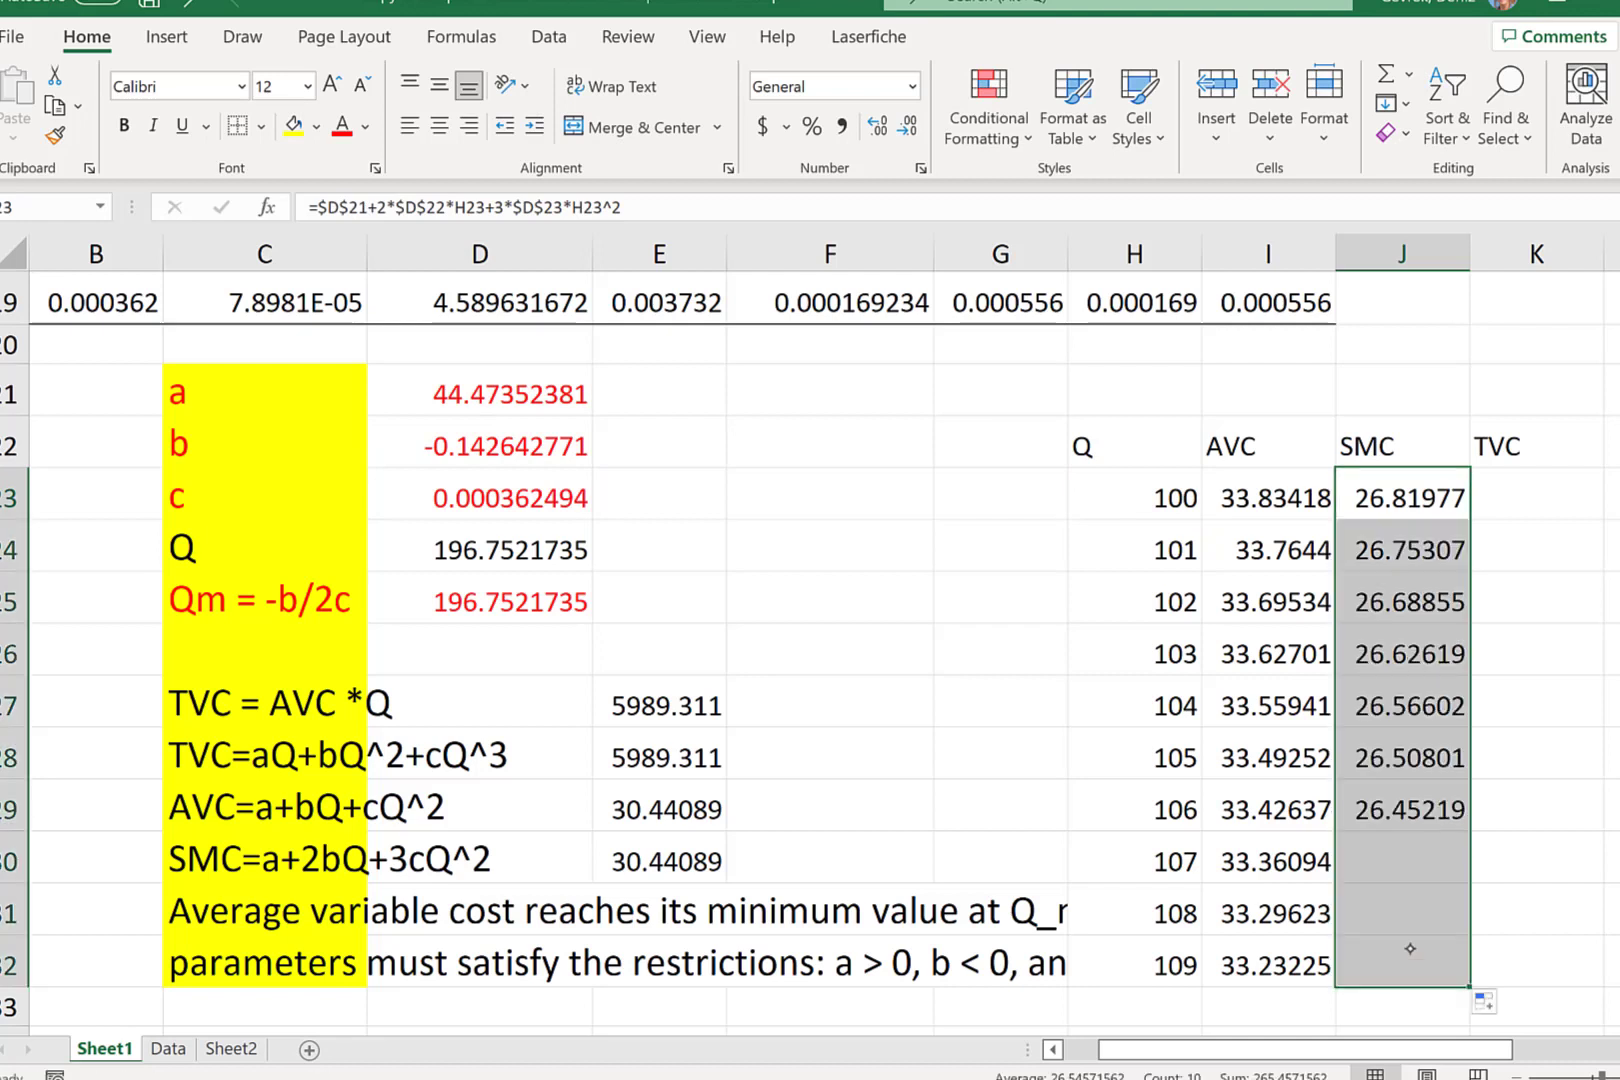
- Calculate TVC in K23 as =I23*H23 and fill the formula down to K32
{"action": "left_click", "coordinate": [1530, 500]}
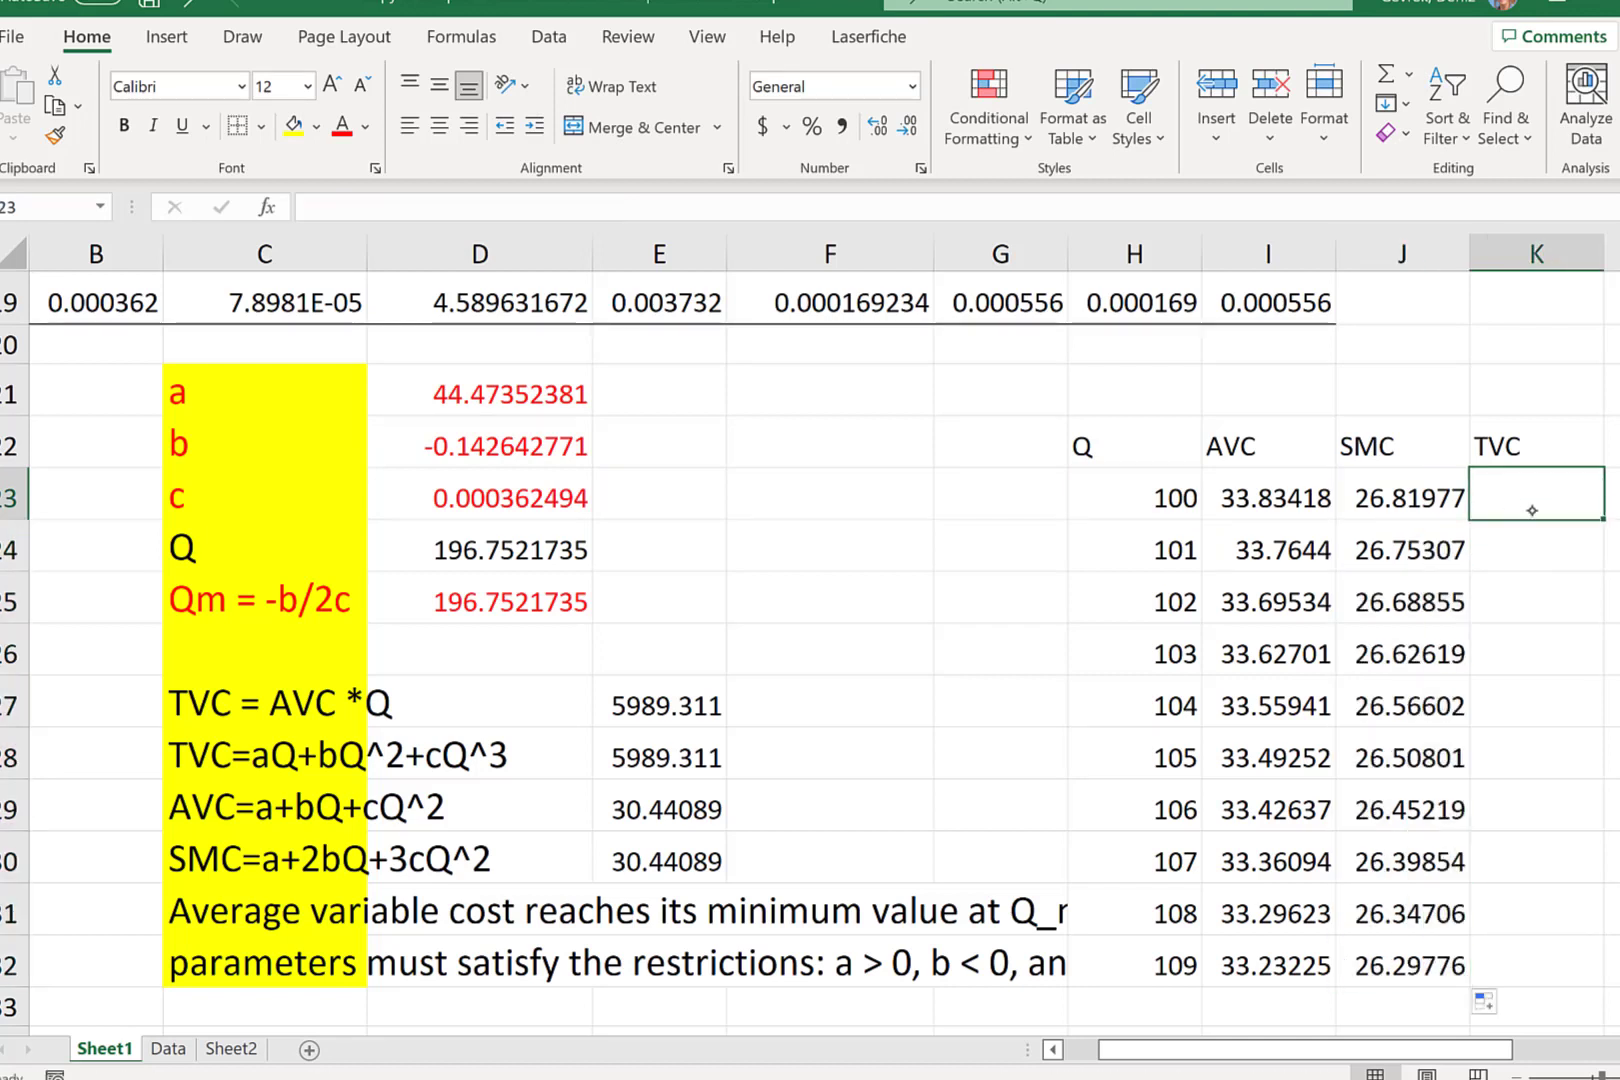
{"action": "type", "text": "="}
{"action": "left_click", "coordinate": [1240, 510]}
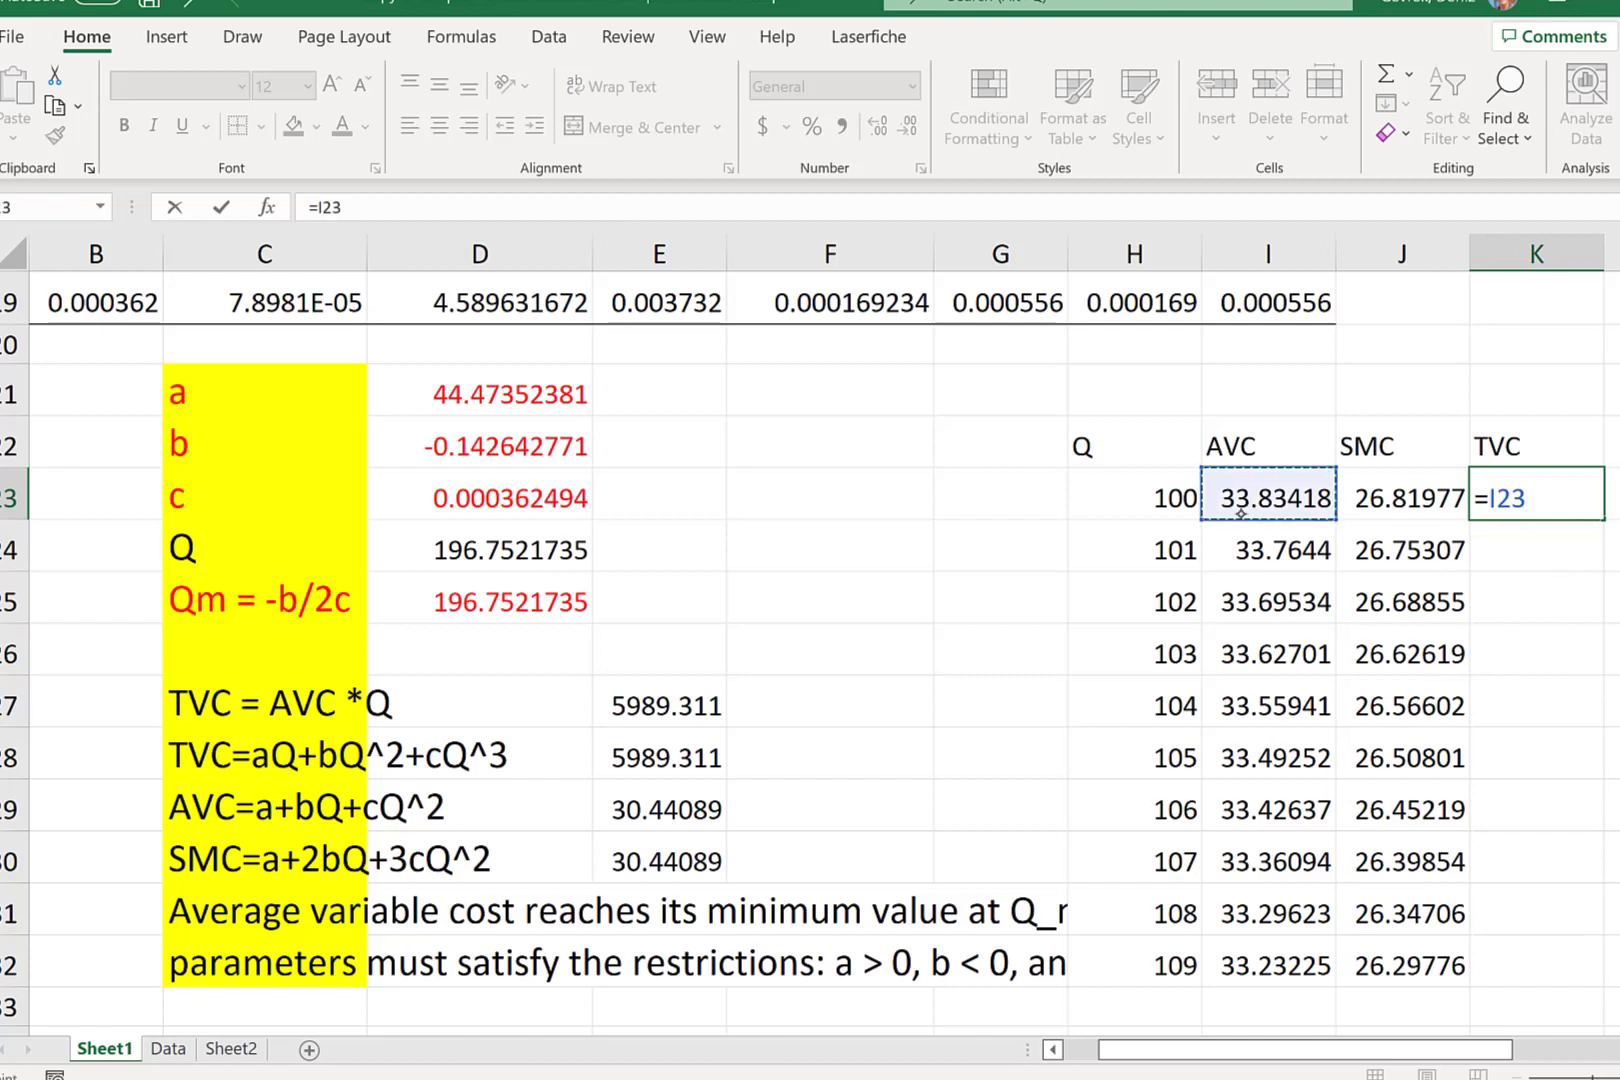
{"action": "type", "text": "*"}
{"action": "left_click", "coordinate": [1133, 506]}
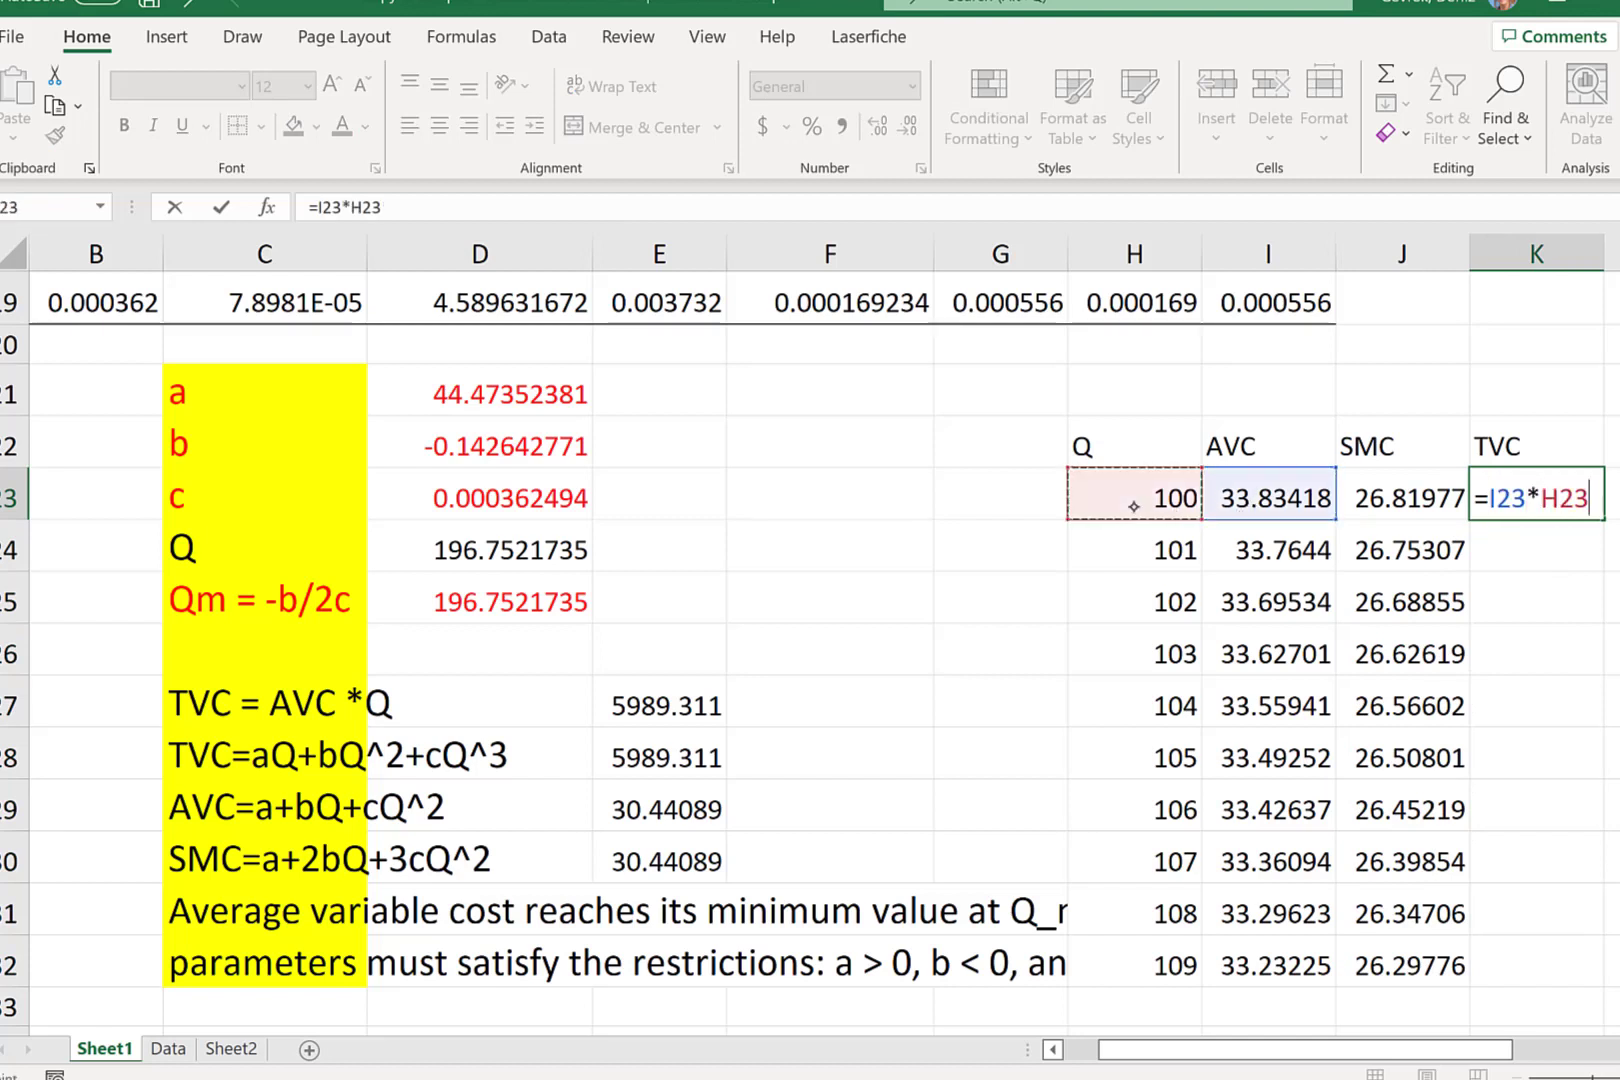
{"action": "key", "text": "ctrl+Return"}
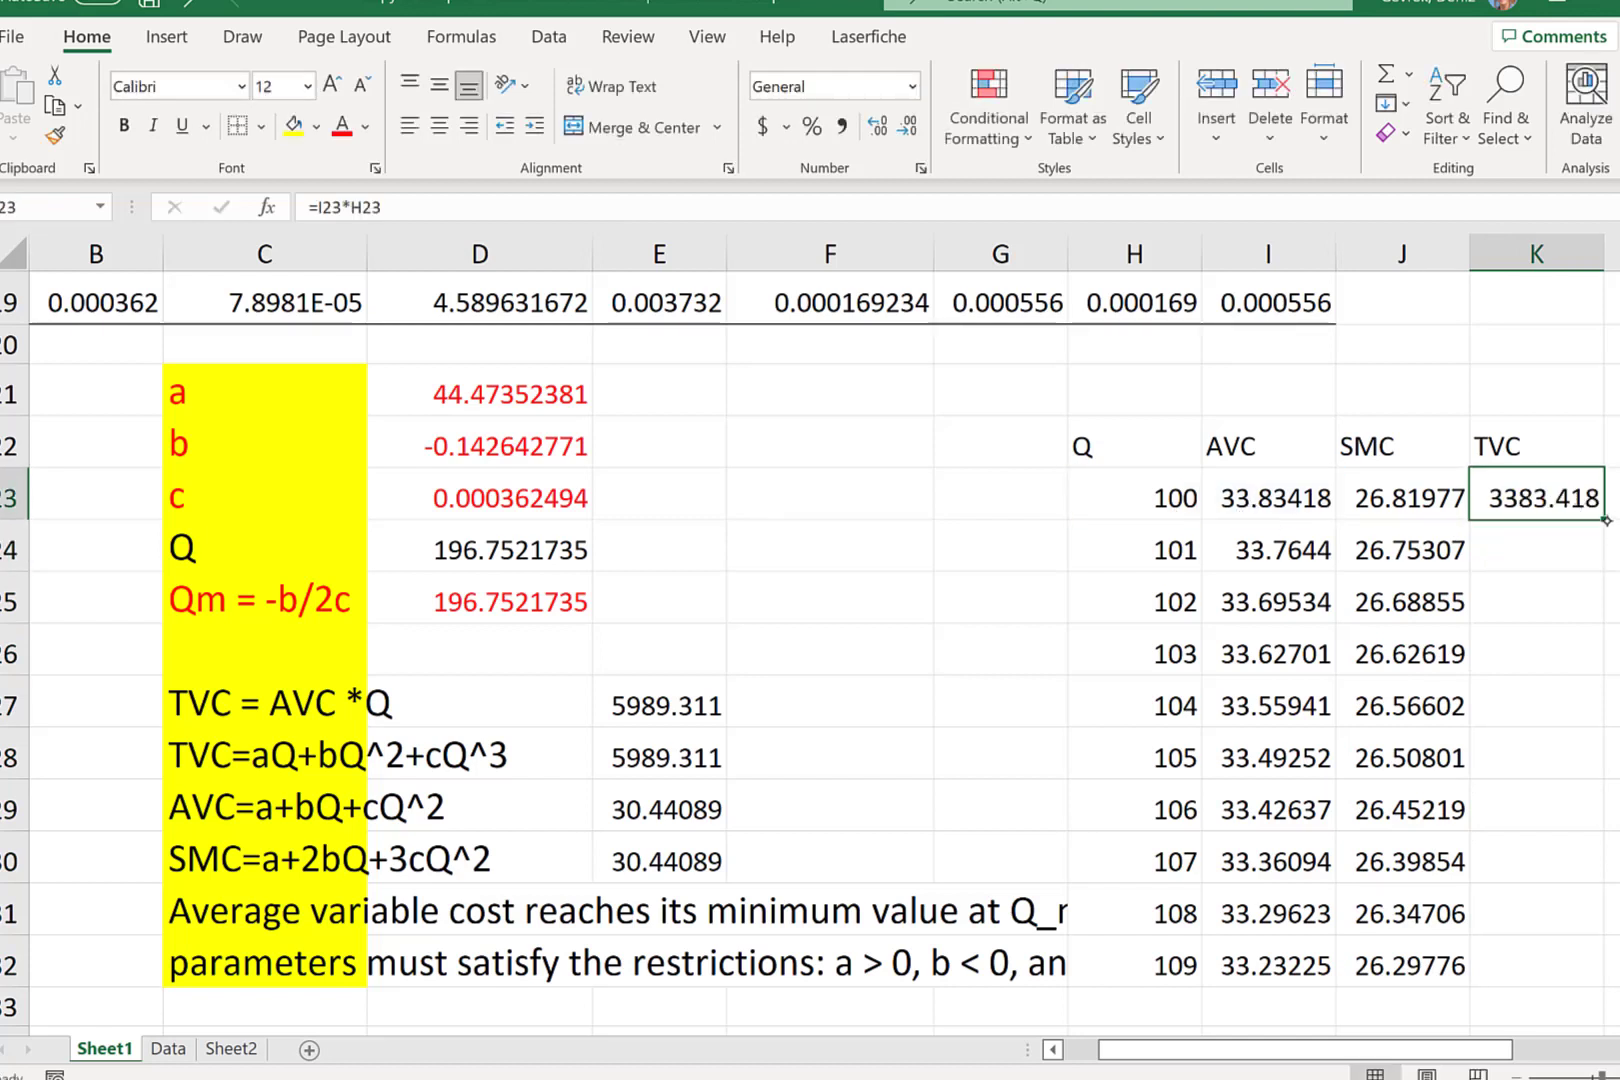
{"action": "left_click_drag", "start_coordinate": [1605, 520], "coordinate": [1597, 978]}
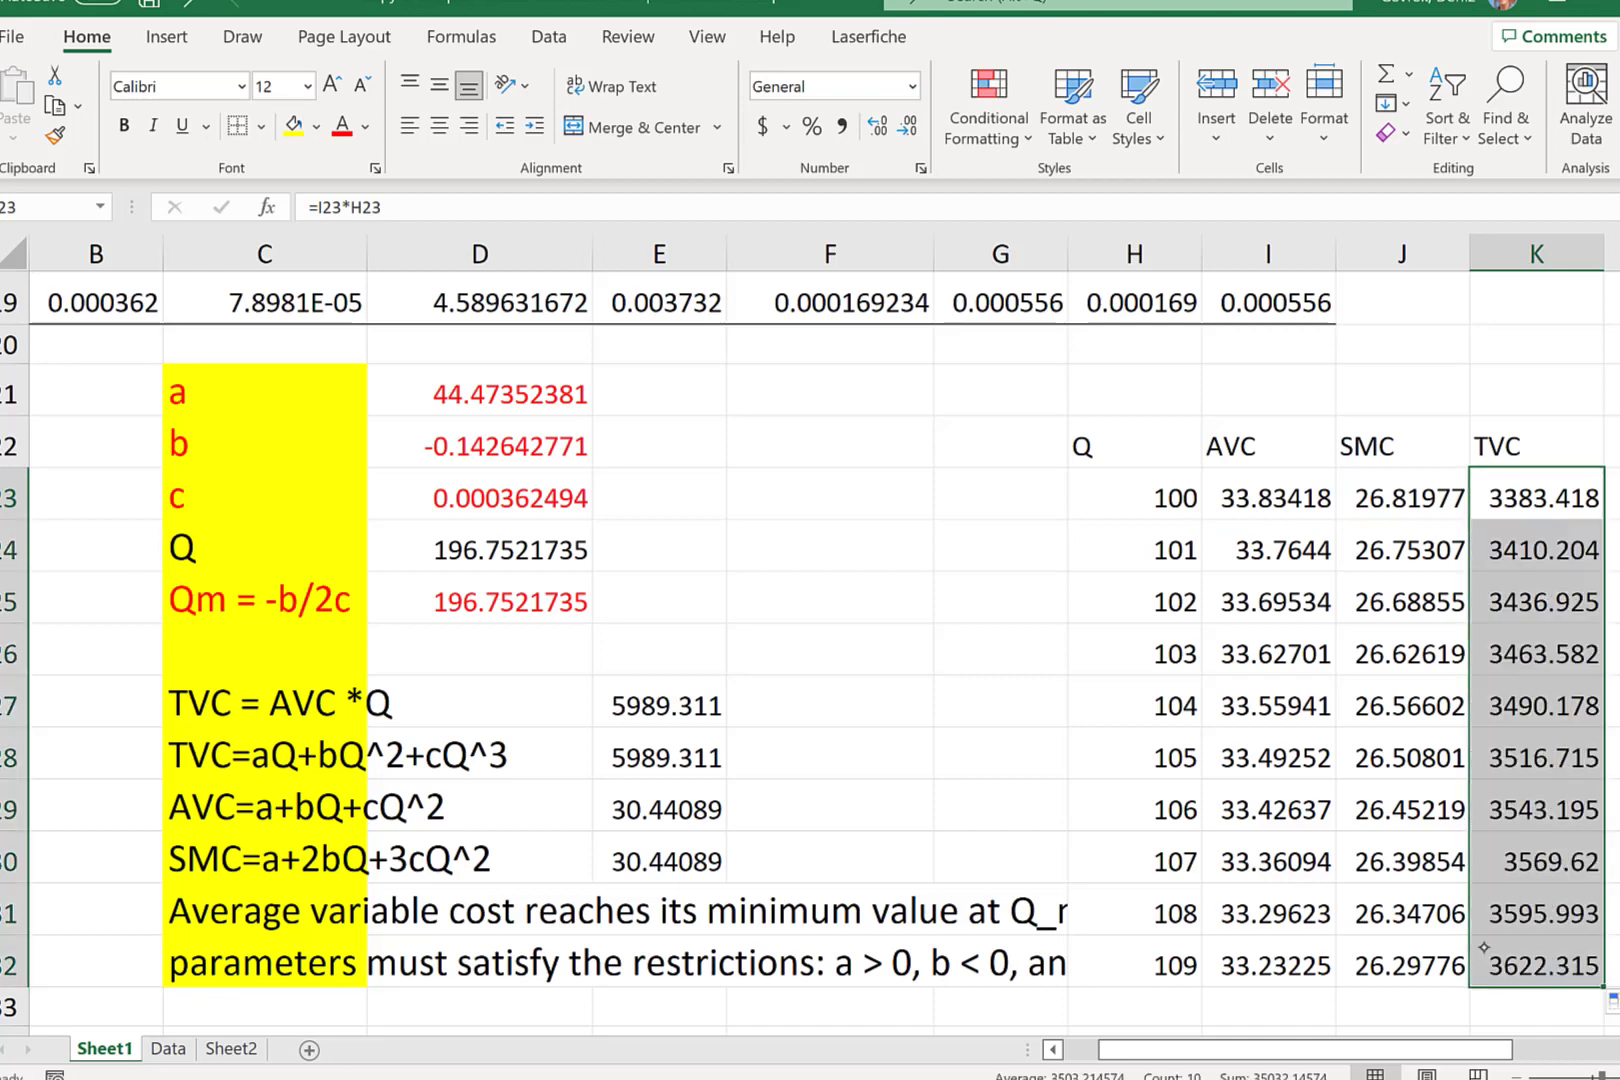
- Extend the Q series in column H by single units down to row 183
{"action": "scroll", "coordinate": [1254, 830], "scroll_direction": "down", "scroll_amount": 1}
{"action": "left_click_drag", "start_coordinate": [1135, 665], "coordinate": [1205, 877]}
{"action": "left_click_drag", "start_coordinate": [1180, 1047], "coordinate": [1219, 946]}
- Restart the Q series at 160 in H23, with 161 and 162 below it, and fill it down to row 183
{"action": "scroll", "coordinate": [1374, 768], "scroll_direction": "up", "scroll_amount": 20}
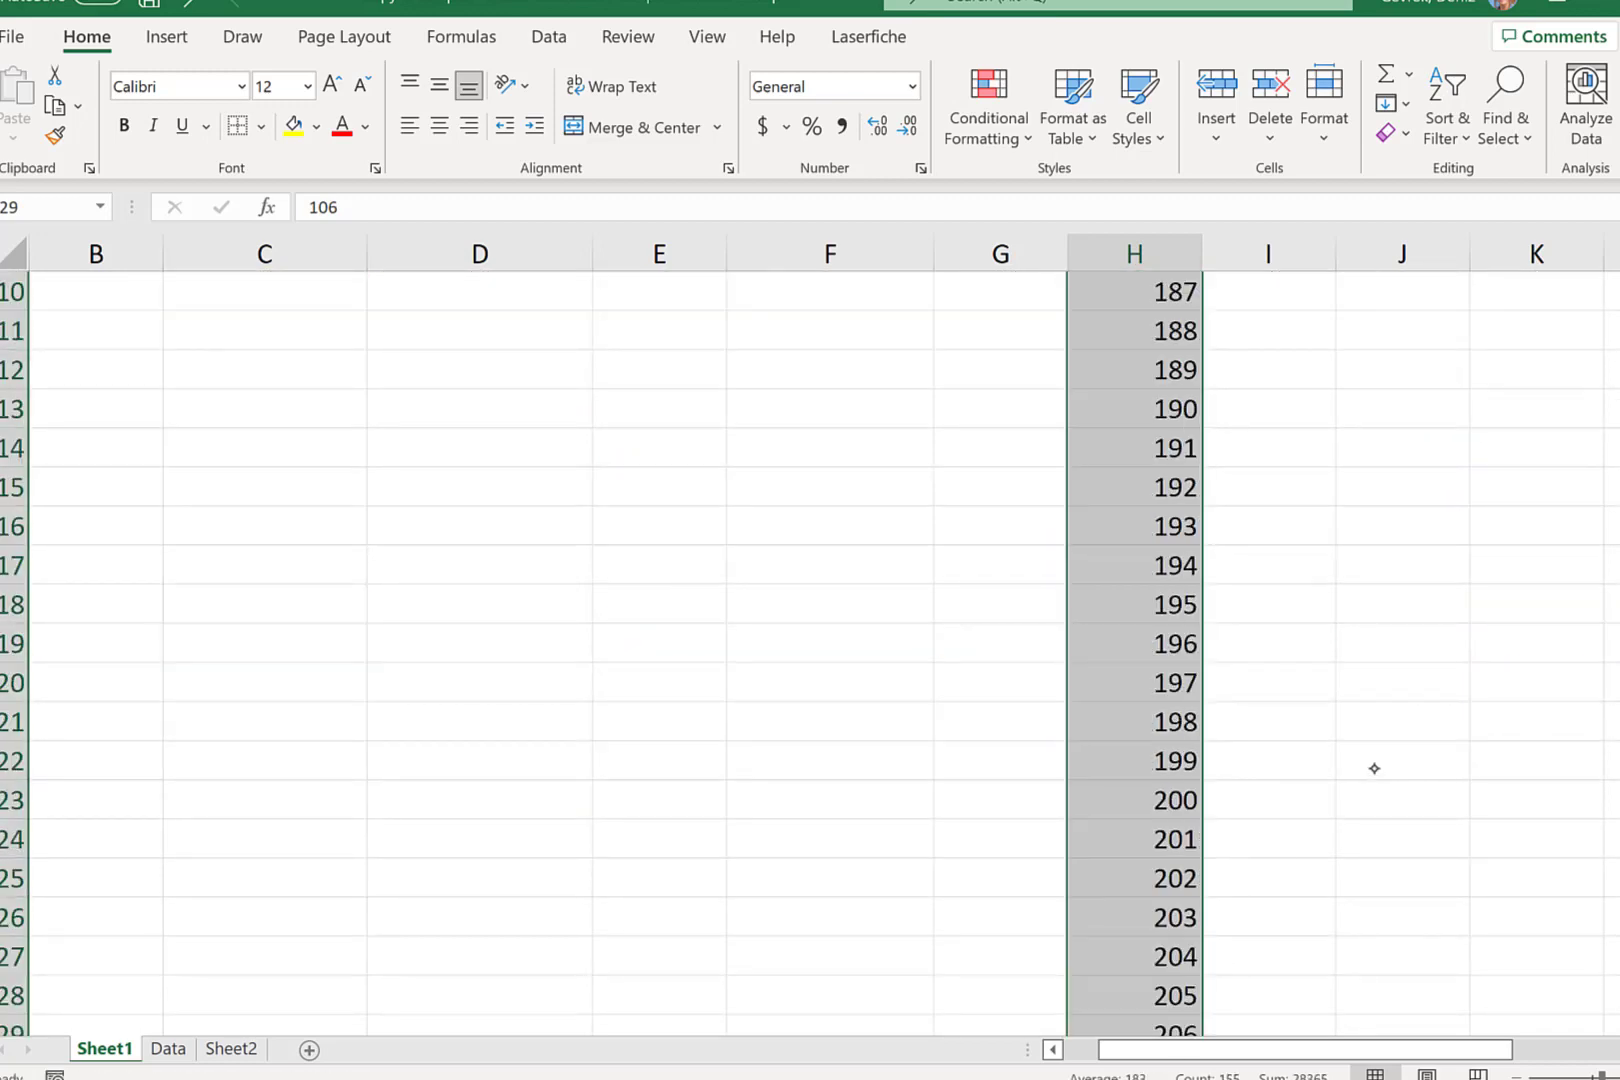
{"action": "scroll", "coordinate": [1380, 751], "scroll_direction": "up", "scroll_amount": 6}
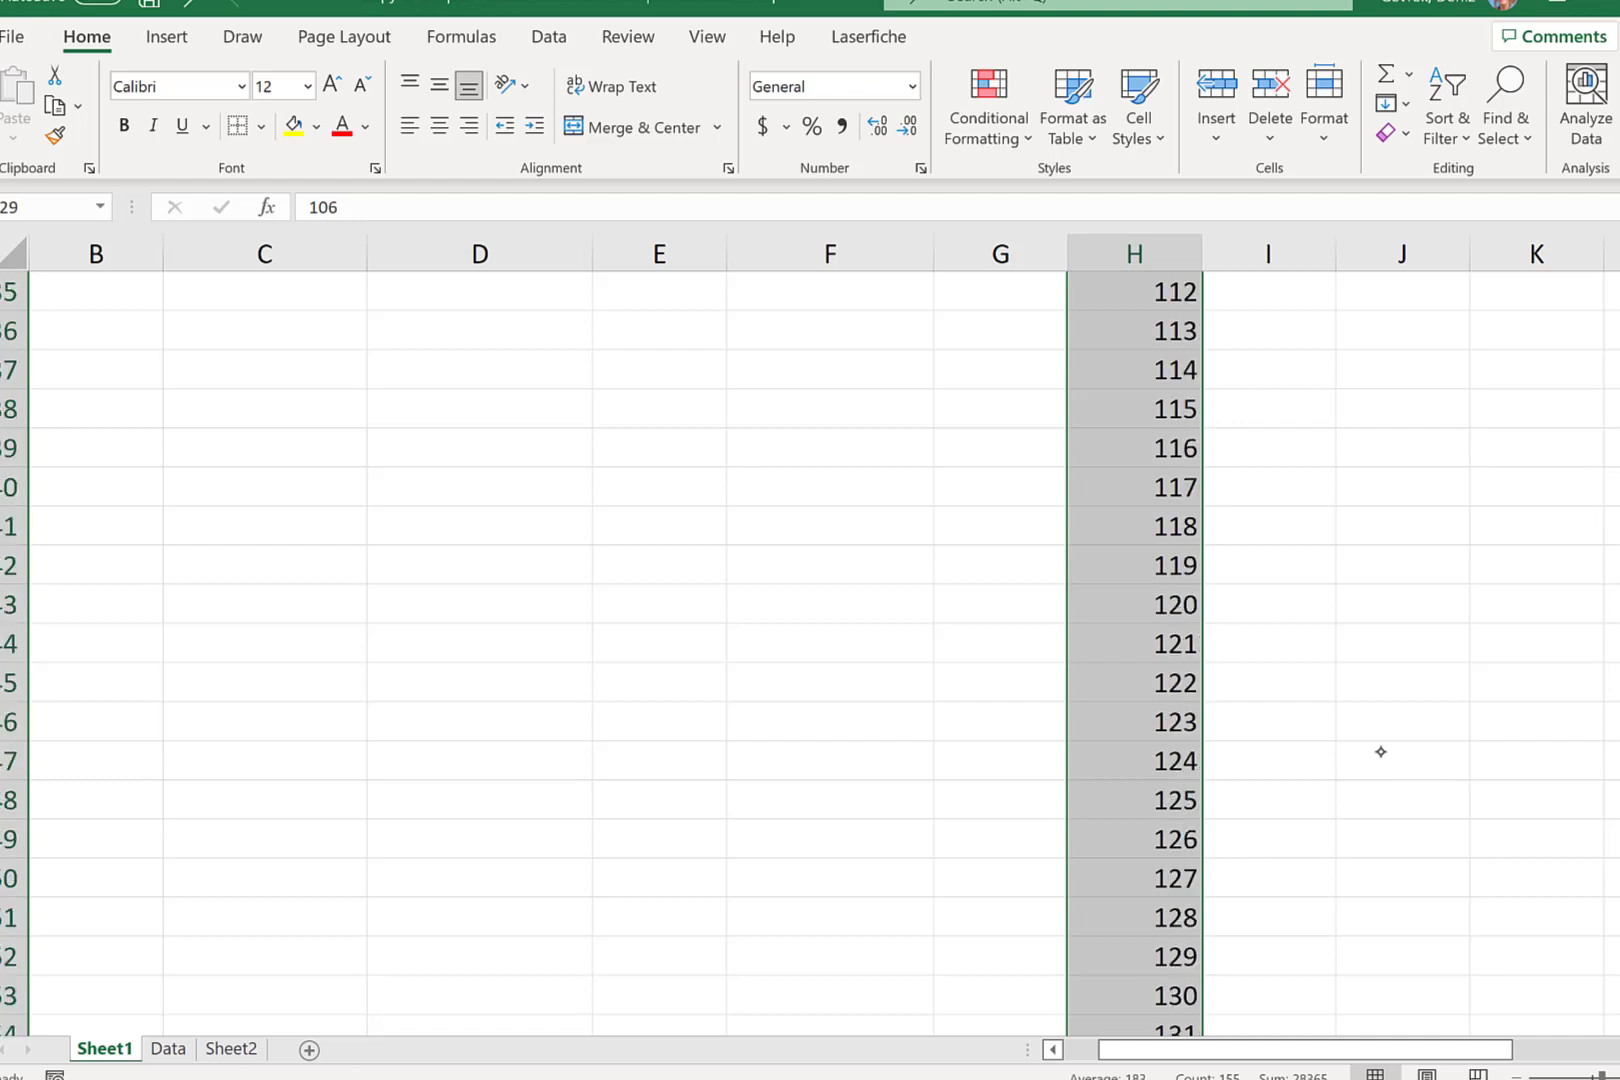
{"action": "scroll", "coordinate": [1373, 757], "scroll_direction": "up", "scroll_amount": 11}
{"action": "scroll", "coordinate": [1486, 652], "scroll_direction": "down", "scroll_amount": 5}
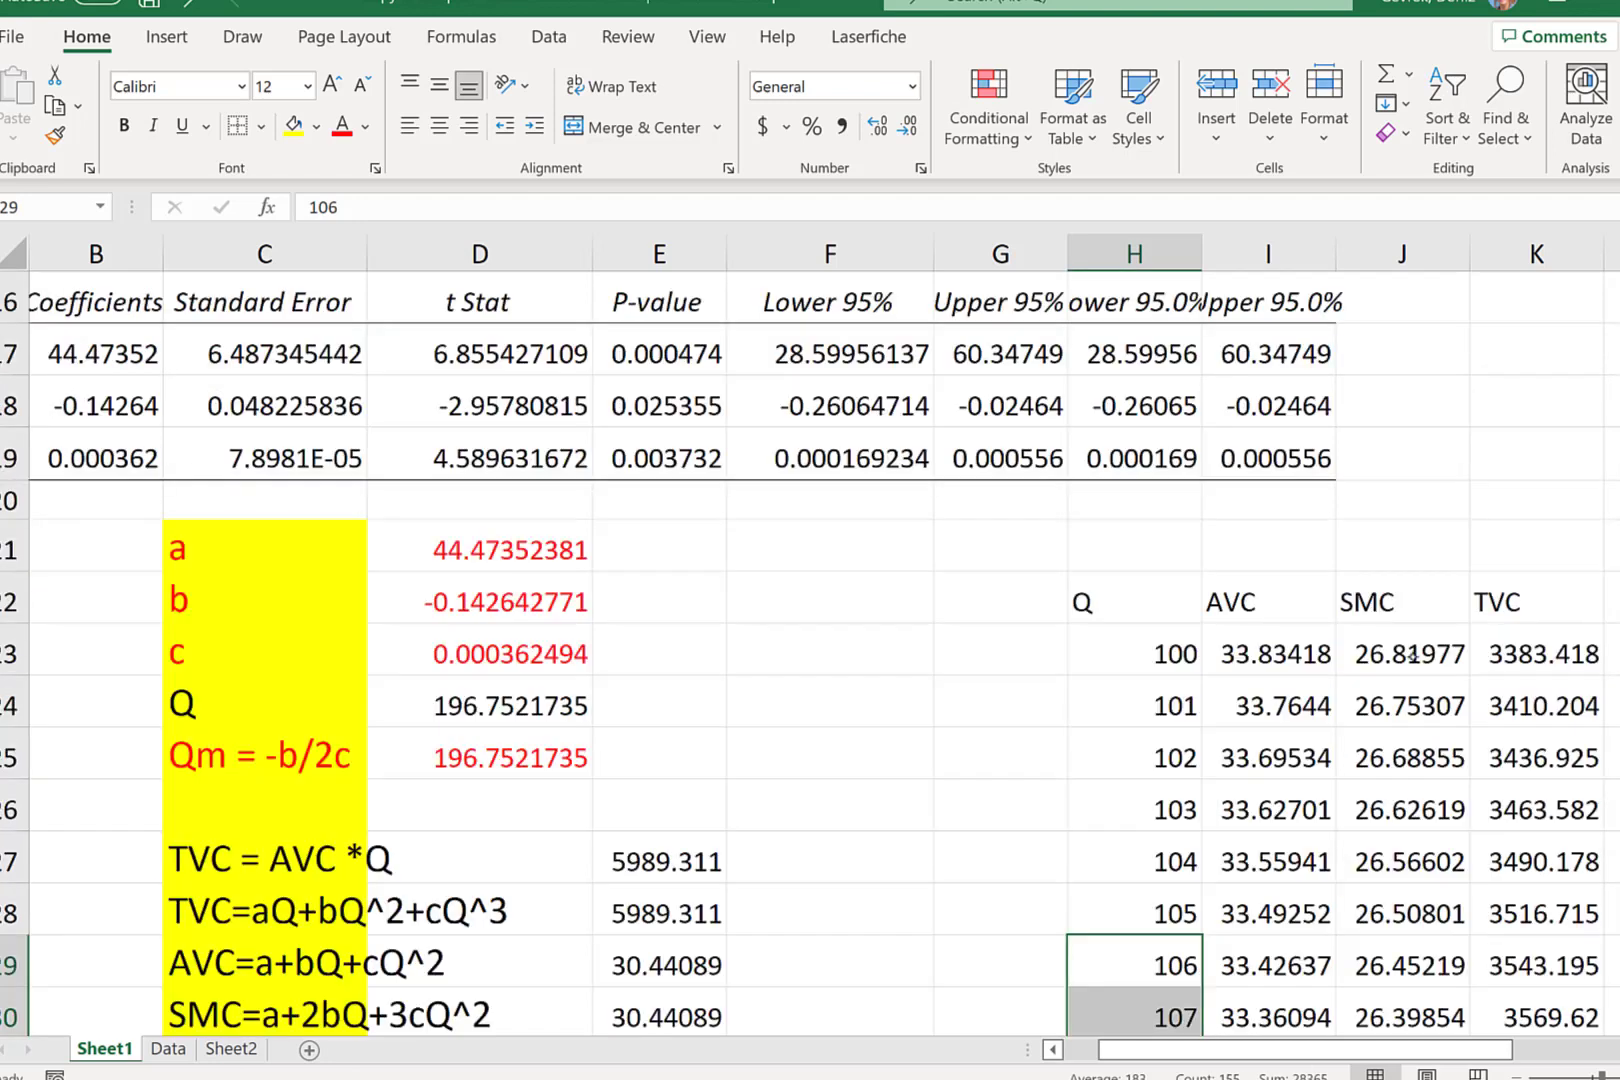
{"action": "left_click", "coordinate": [1165, 651]}
{"action": "type", "text": "1"}
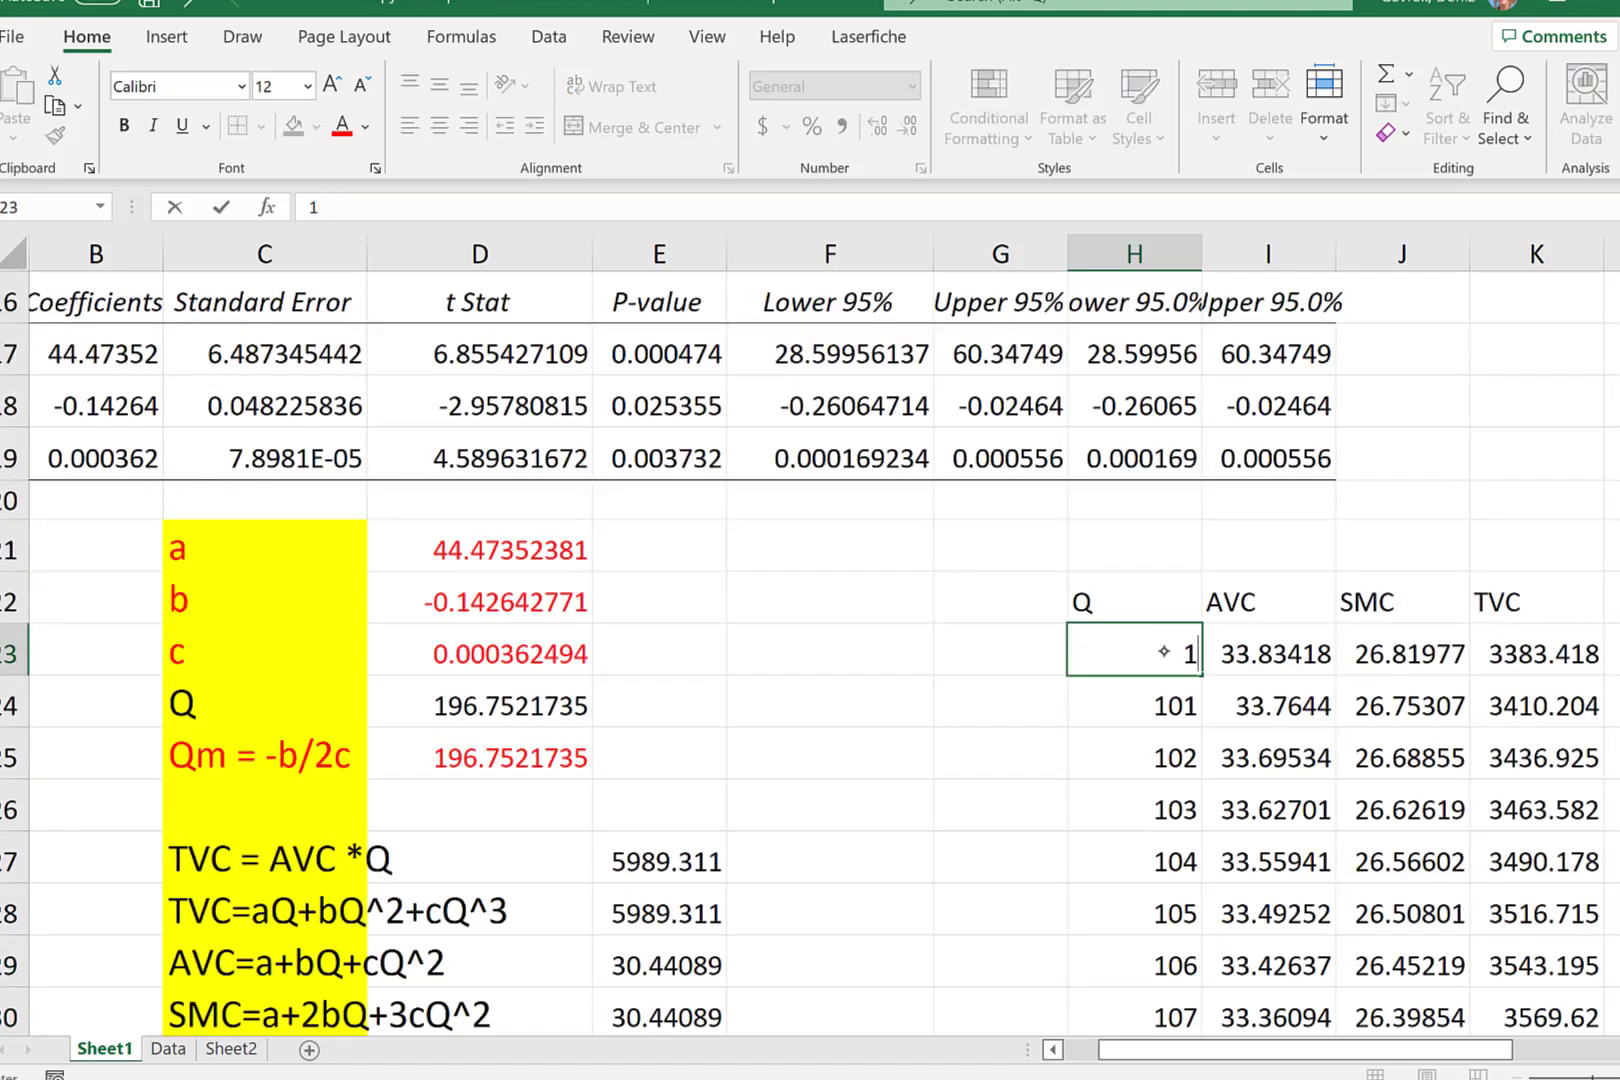
{"action": "type", "text": "60"}
{"action": "key", "text": "Return"}
{"action": "key", "text": "Return"}
{"action": "key", "text": "Return"}
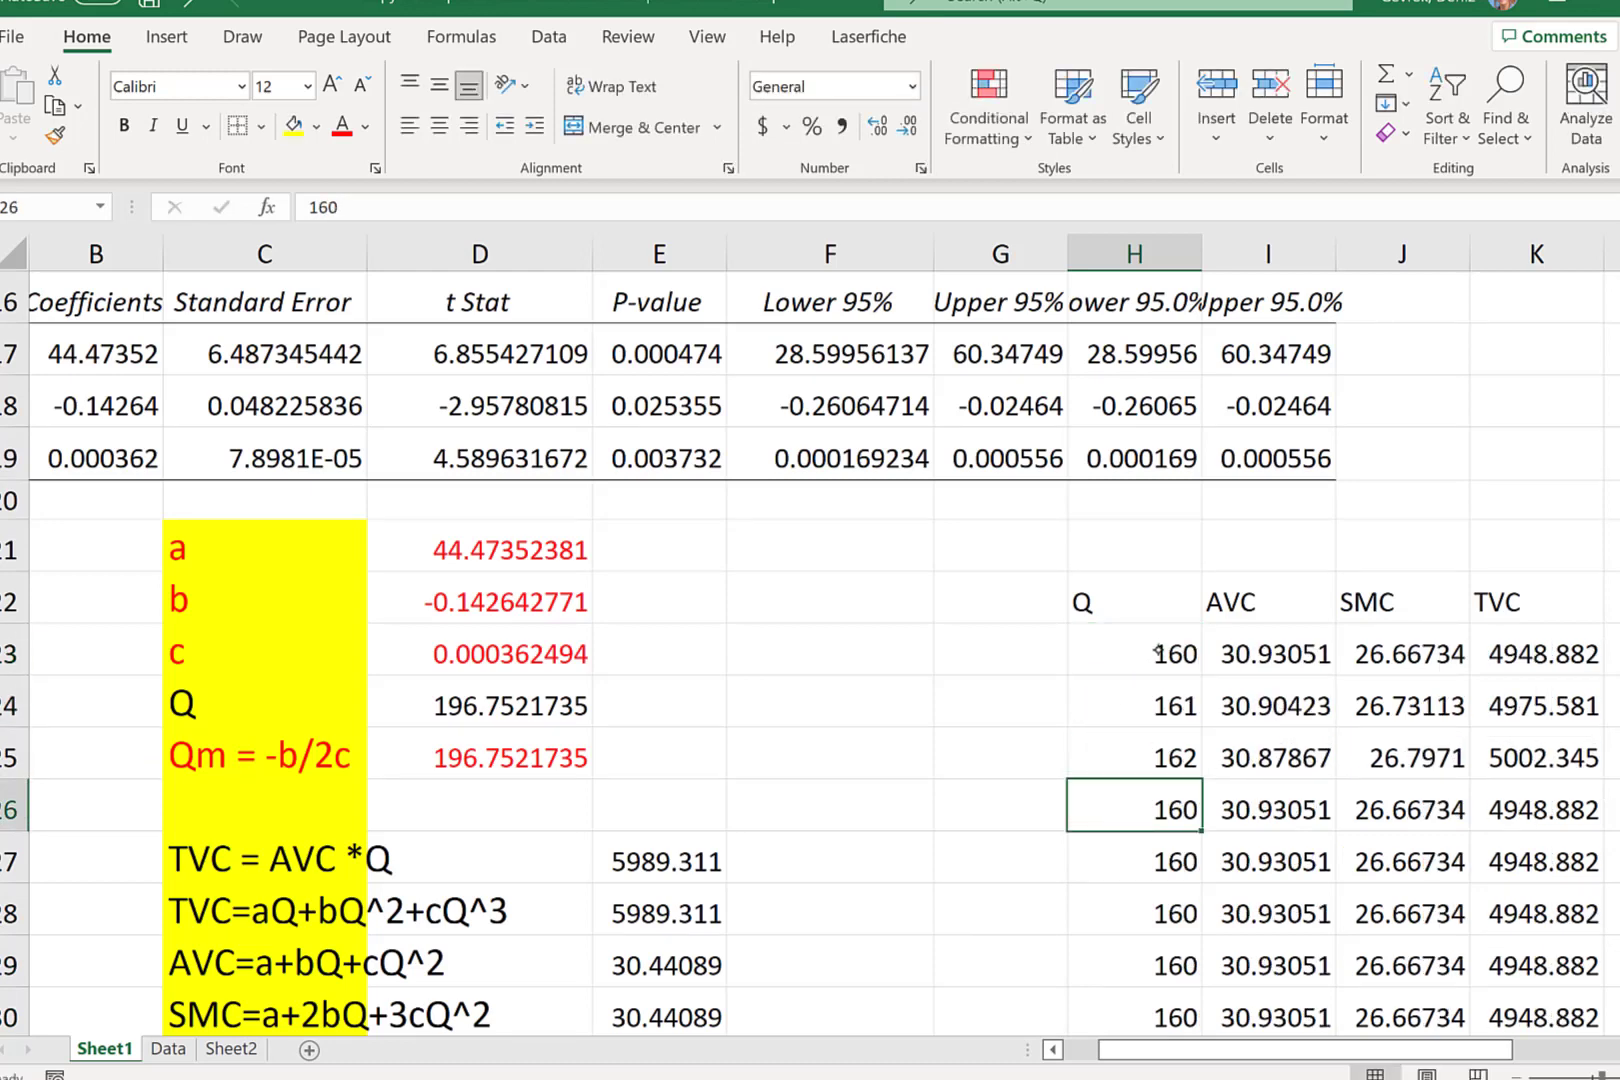
{"action": "left_click_drag", "start_coordinate": [1157, 652], "coordinate": [1185, 760]}
{"action": "double_click", "coordinate": [1200, 780]}
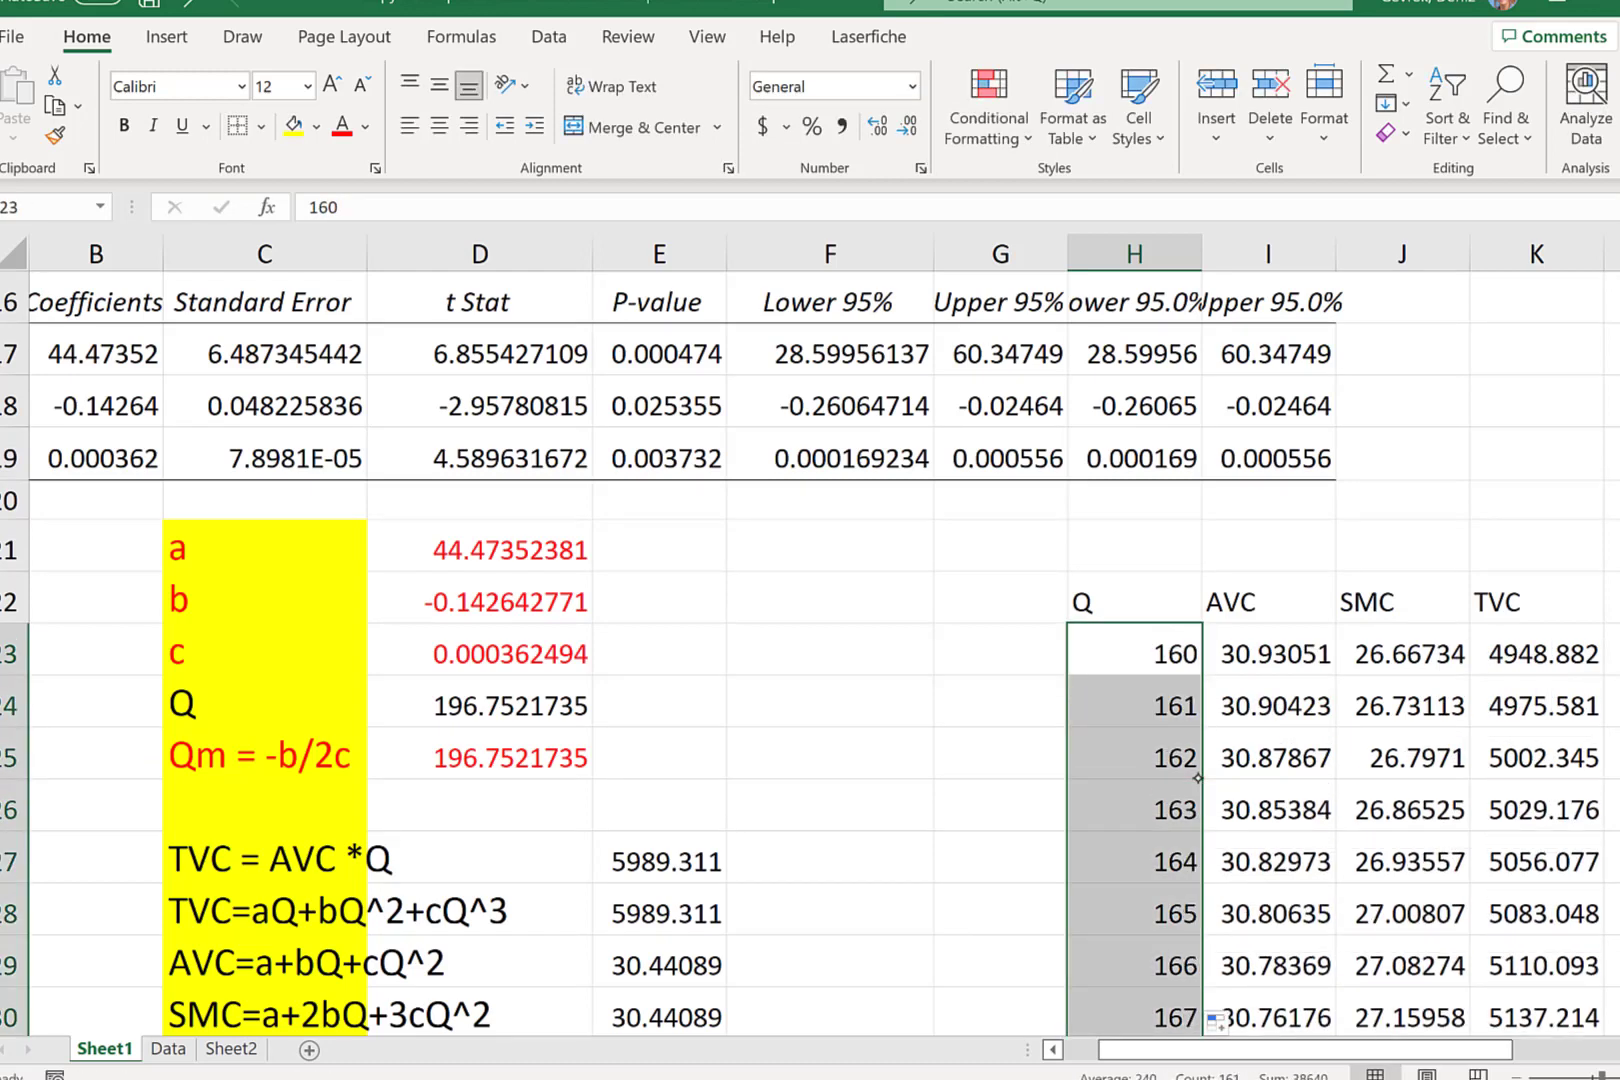
- Clear the surplus Q values below 230 in column H, from row 94 to row 183
{"action": "scroll", "coordinate": [1444, 792], "scroll_direction": "down", "scroll_amount": 19}
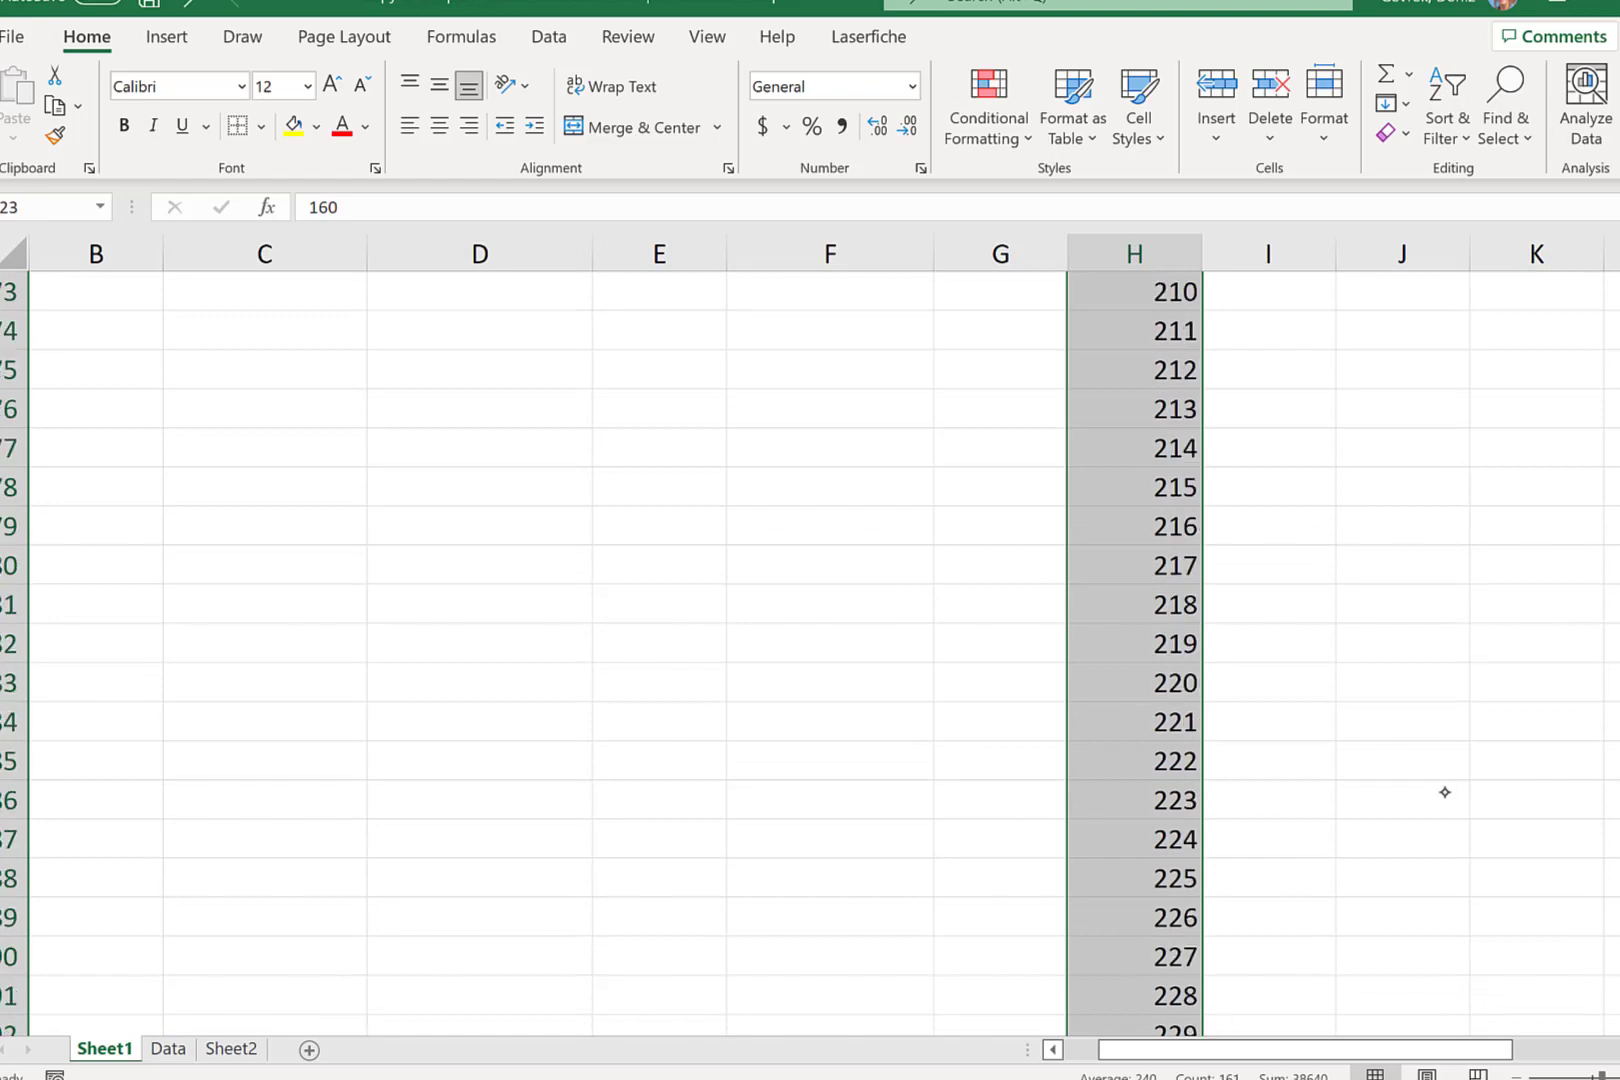
{"action": "scroll", "coordinate": [1438, 801], "scroll_direction": "up", "scroll_amount": 5}
{"action": "scroll", "coordinate": [1434, 804], "scroll_direction": "down", "scroll_amount": 19}
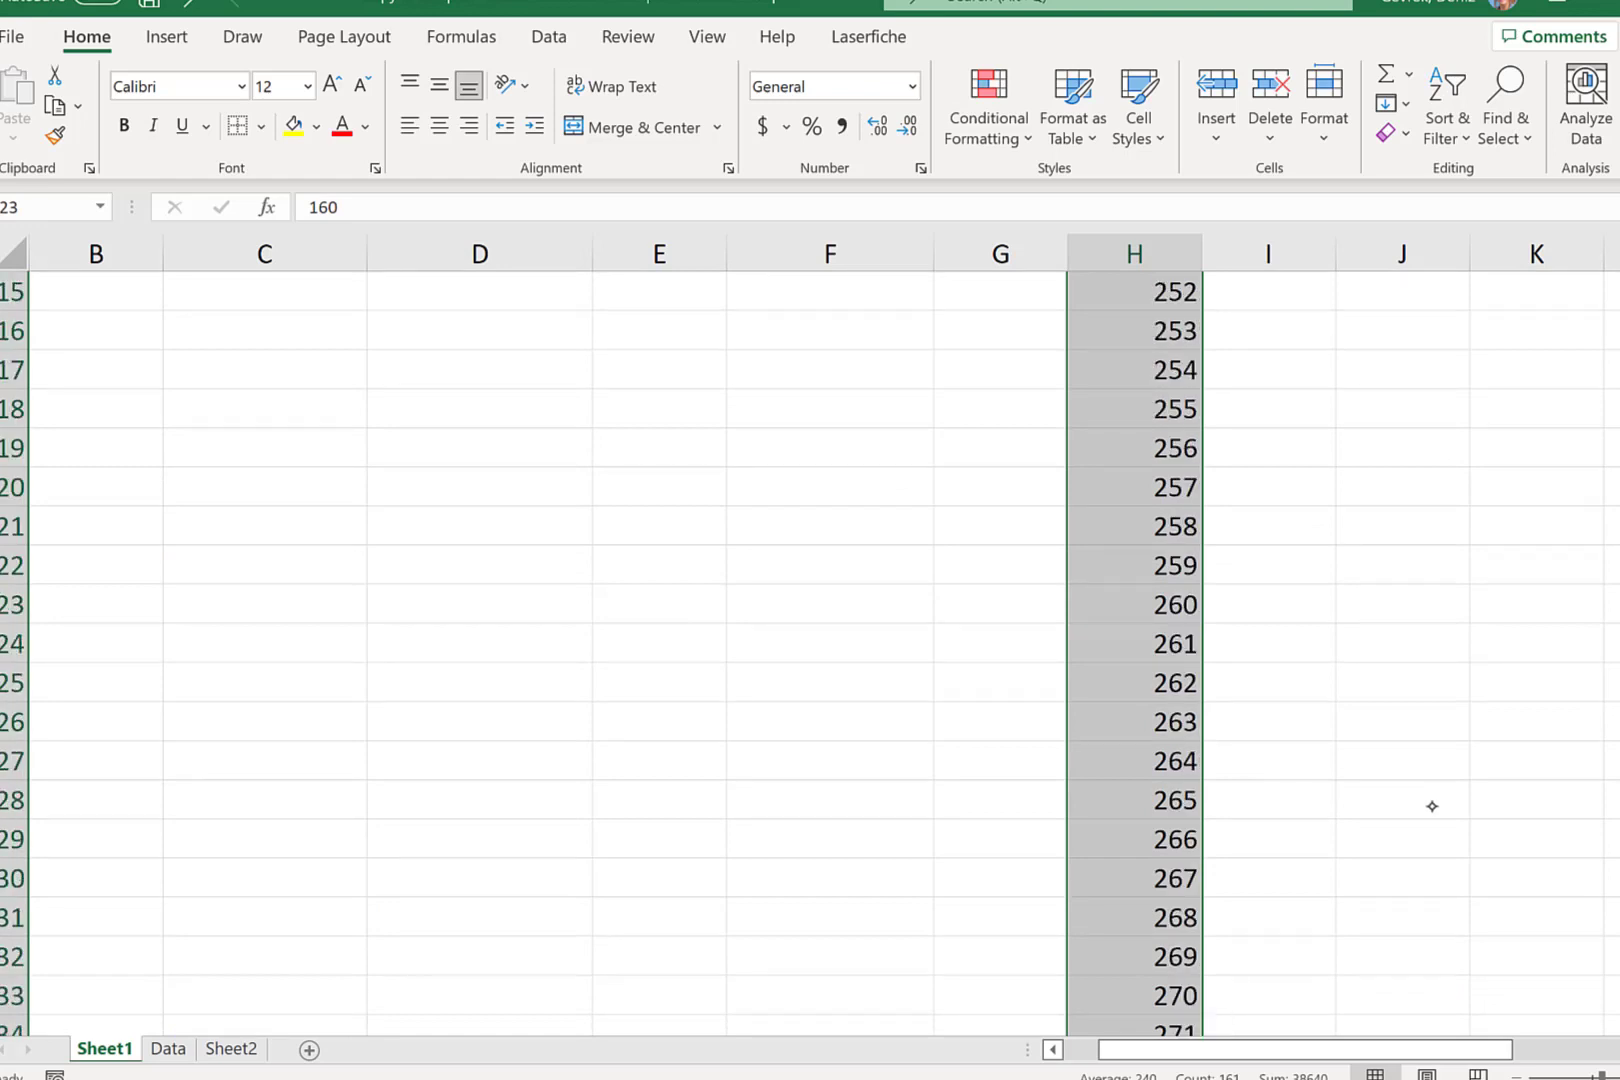
{"action": "scroll", "coordinate": [1432, 806], "scroll_direction": "down", "scroll_amount": 10}
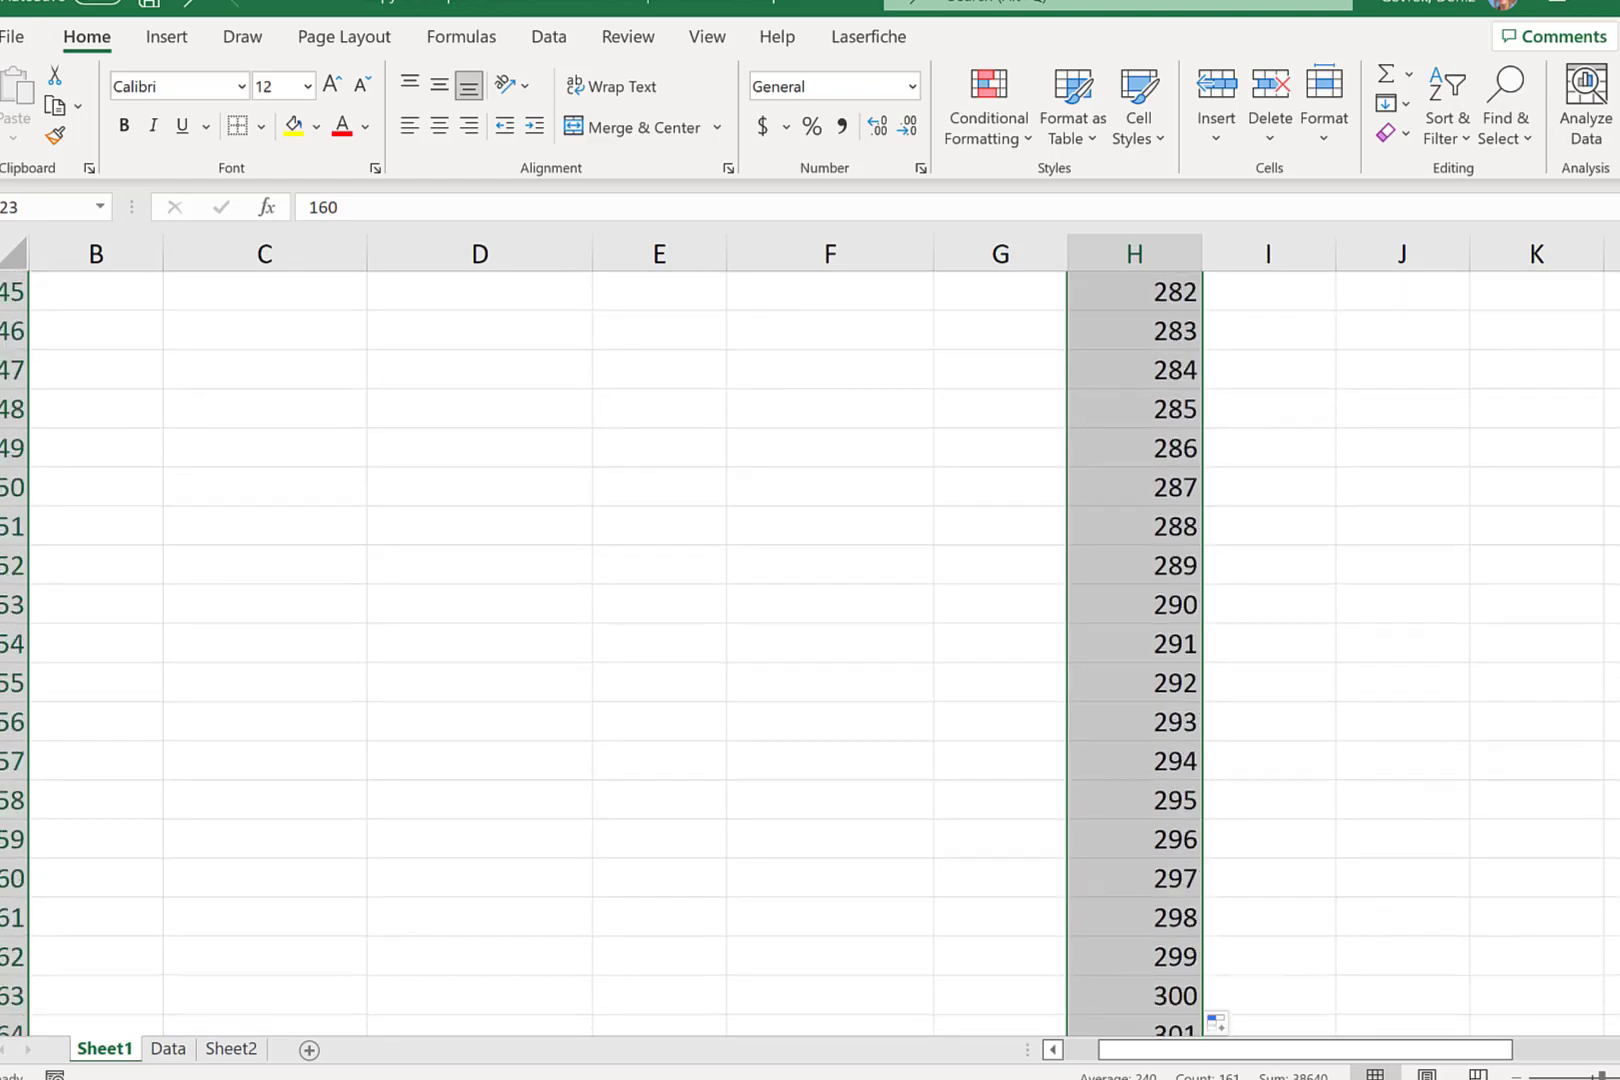
{"action": "scroll", "coordinate": [1539, 939], "scroll_direction": "down", "scroll_amount": 7}
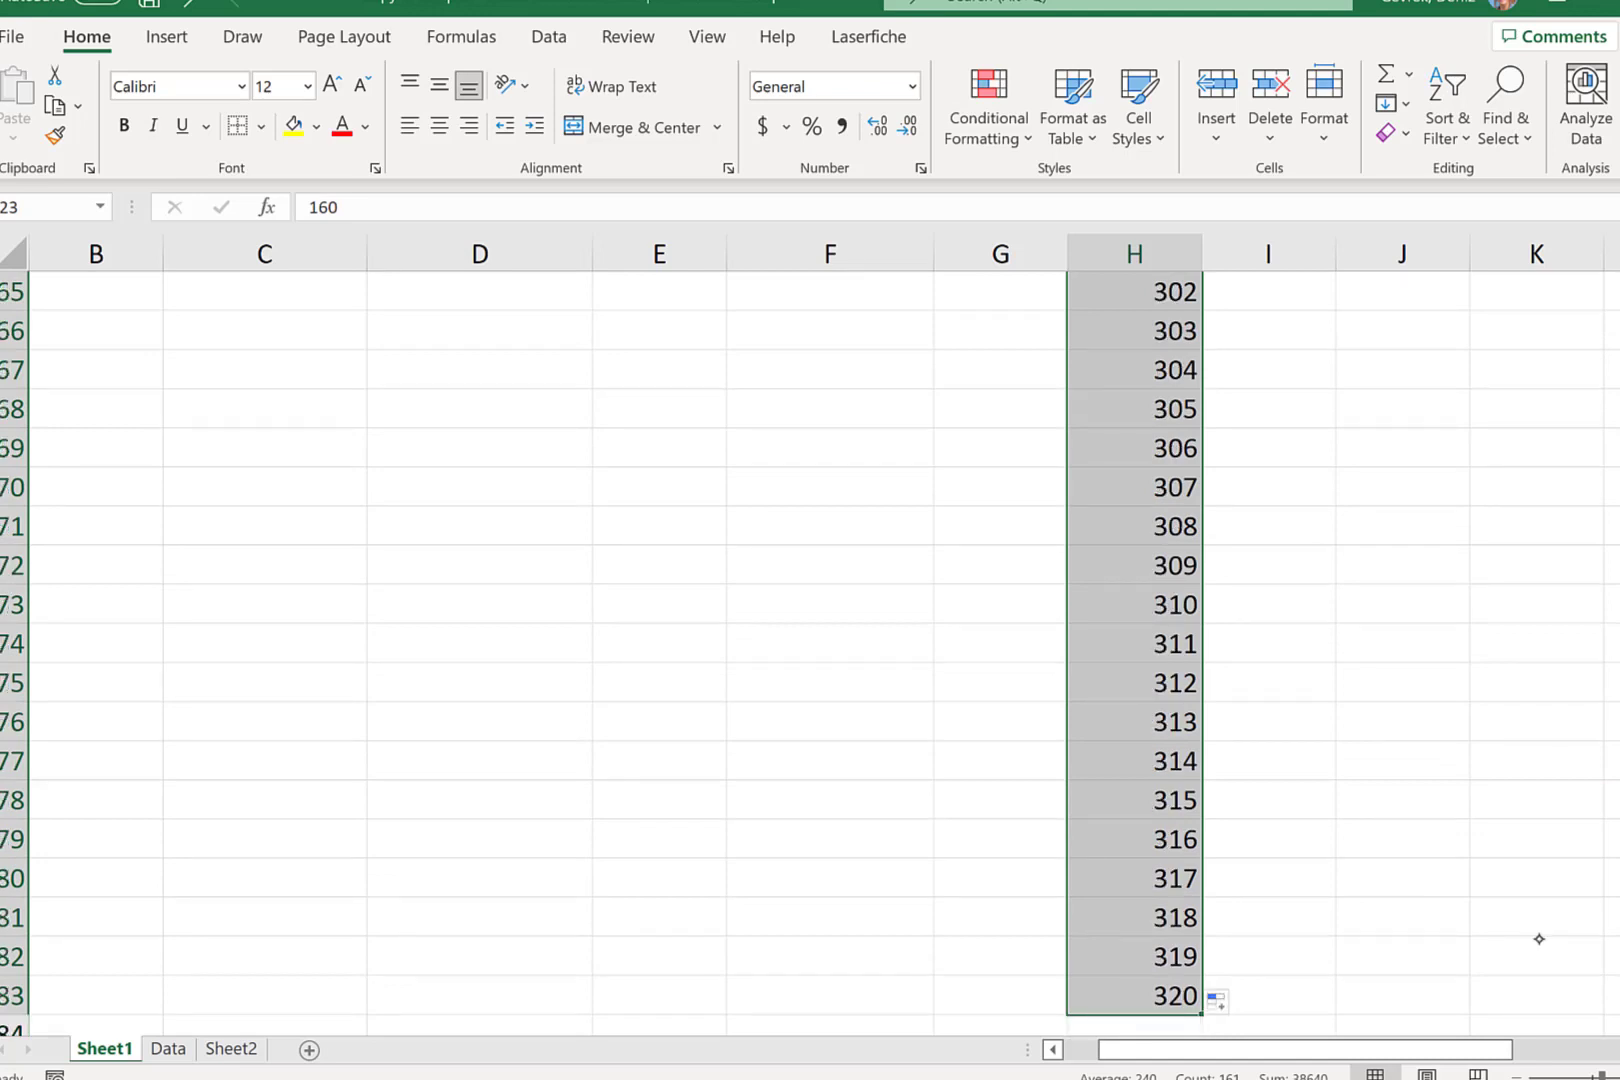
{"action": "left_click_drag", "start_coordinate": [1310, 1007], "coordinate": [1090, 305]}
{"action": "key", "text": "ctrl+BackSpace"}
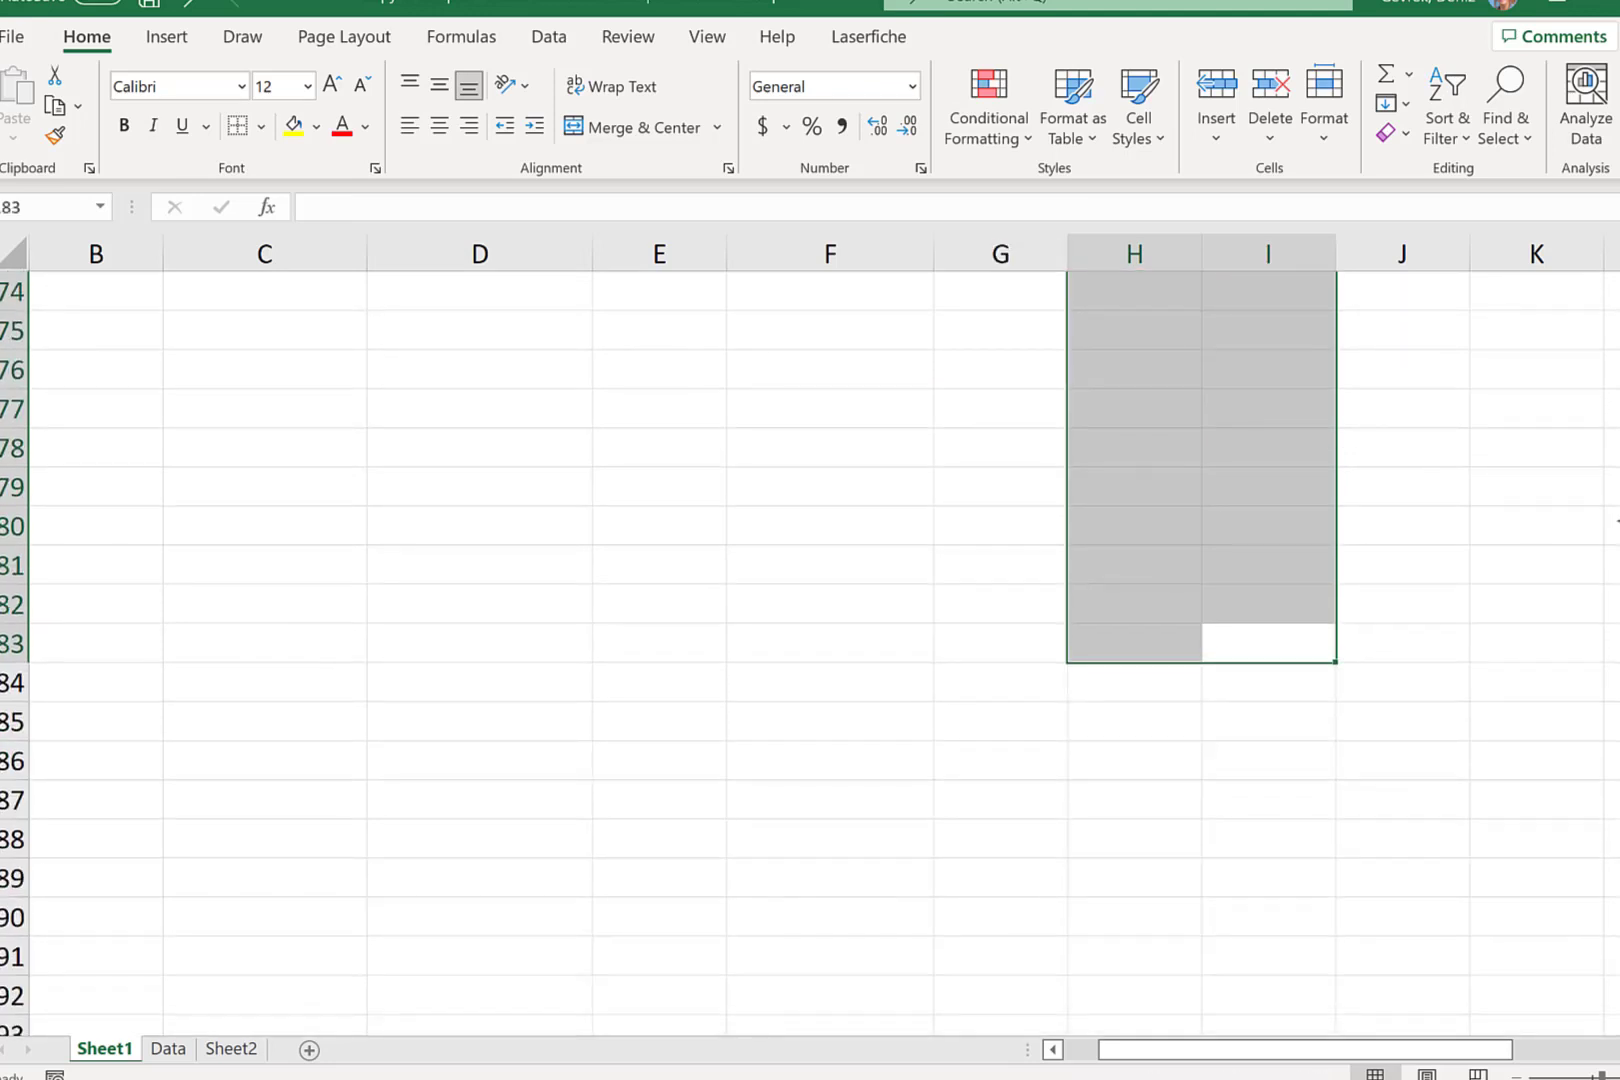
- Fill the AVC, SMC and TVC formulas from row 23 down to the last Q value, 230, in row 93
{"action": "scroll", "coordinate": [1449, 516], "scroll_direction": "up", "scroll_amount": 20}
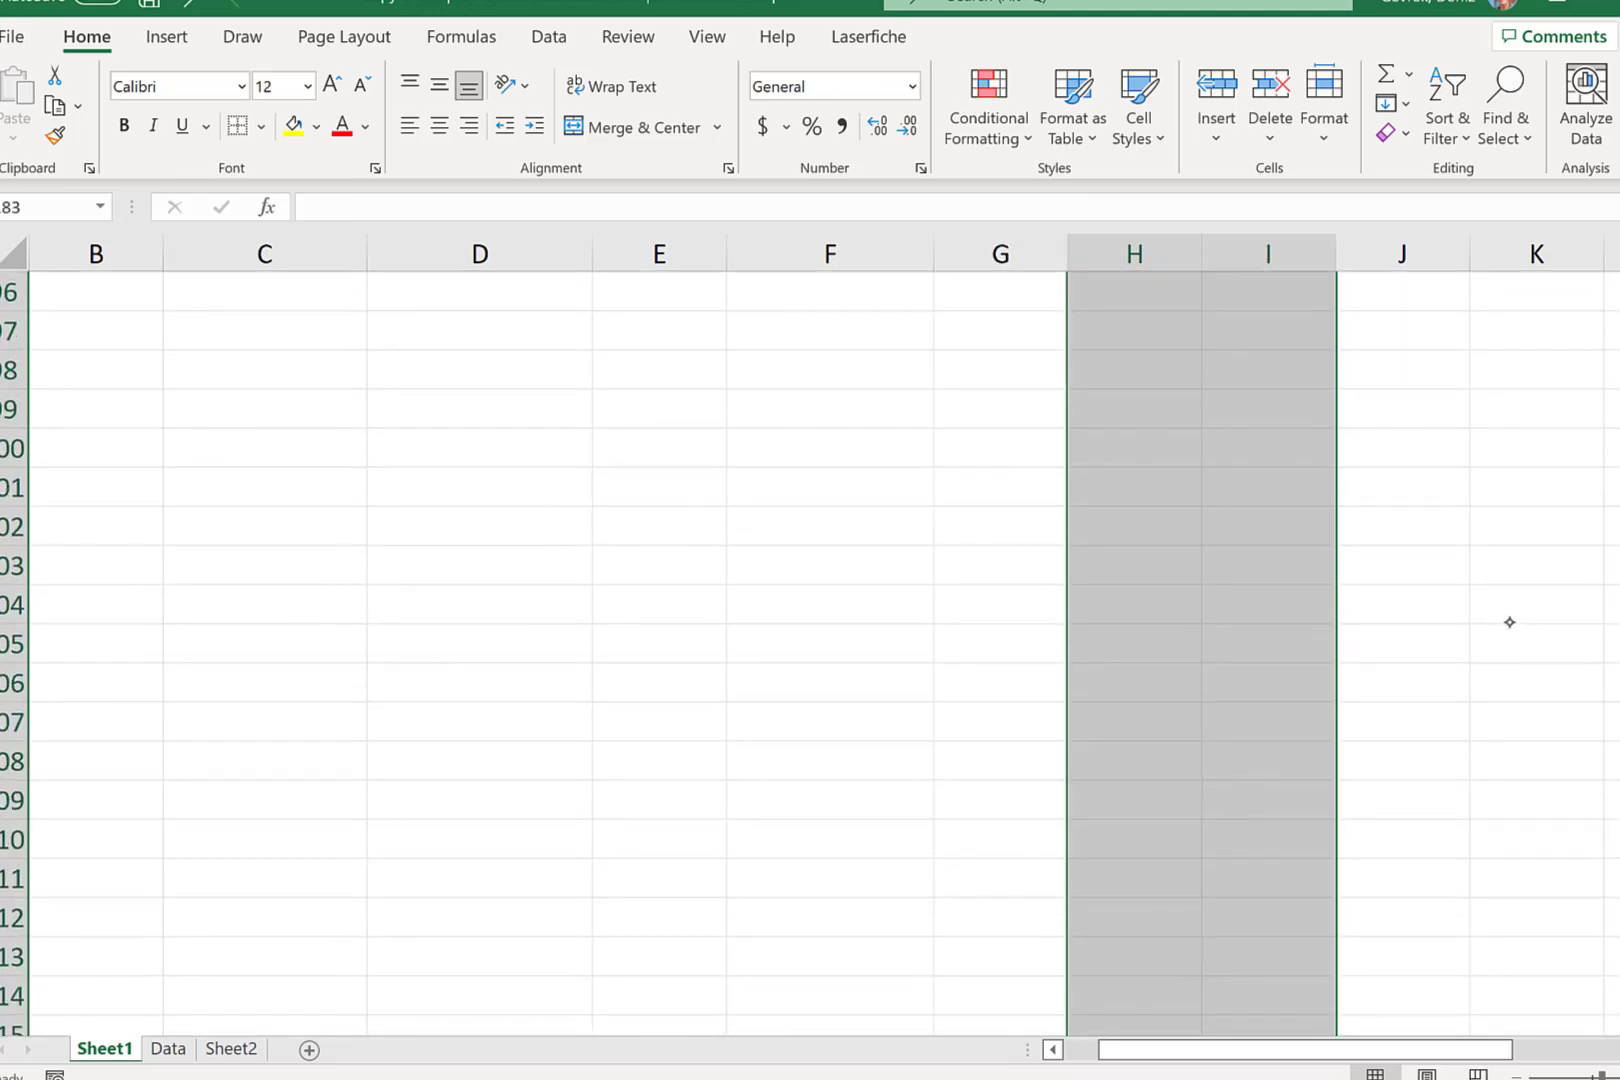
{"action": "scroll", "coordinate": [1305, 399], "scroll_direction": "up", "scroll_amount": 20}
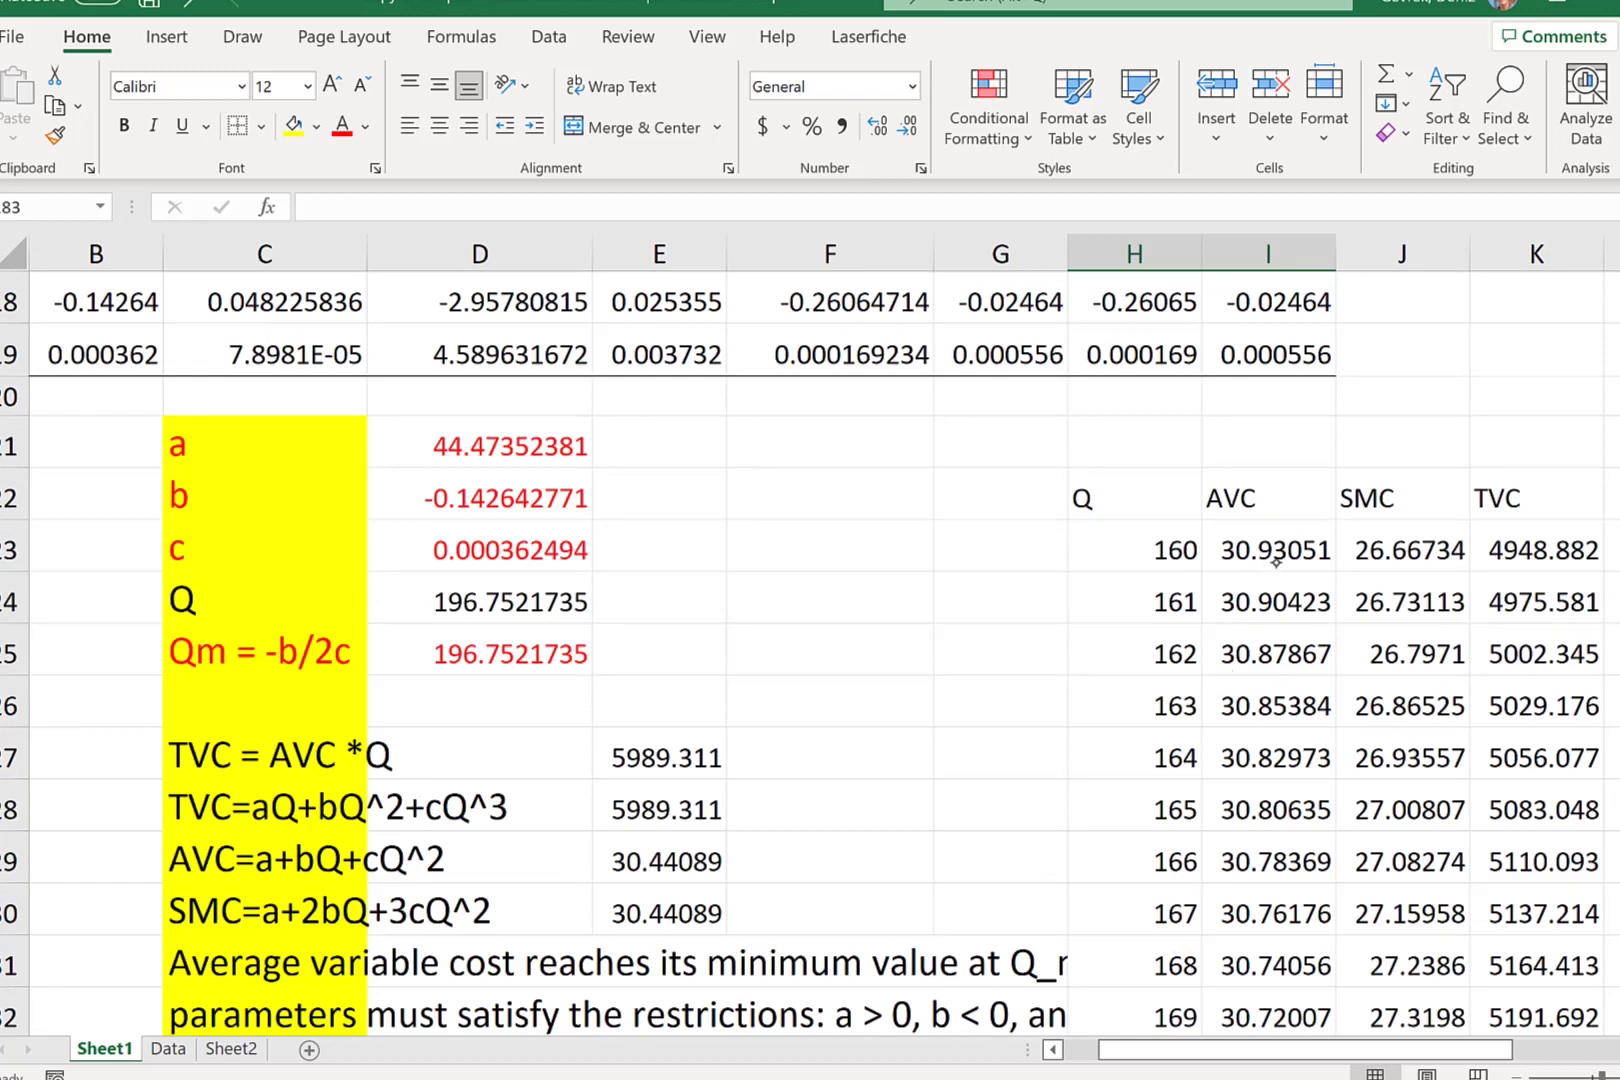
{"action": "left_click", "coordinate": [1276, 563]}
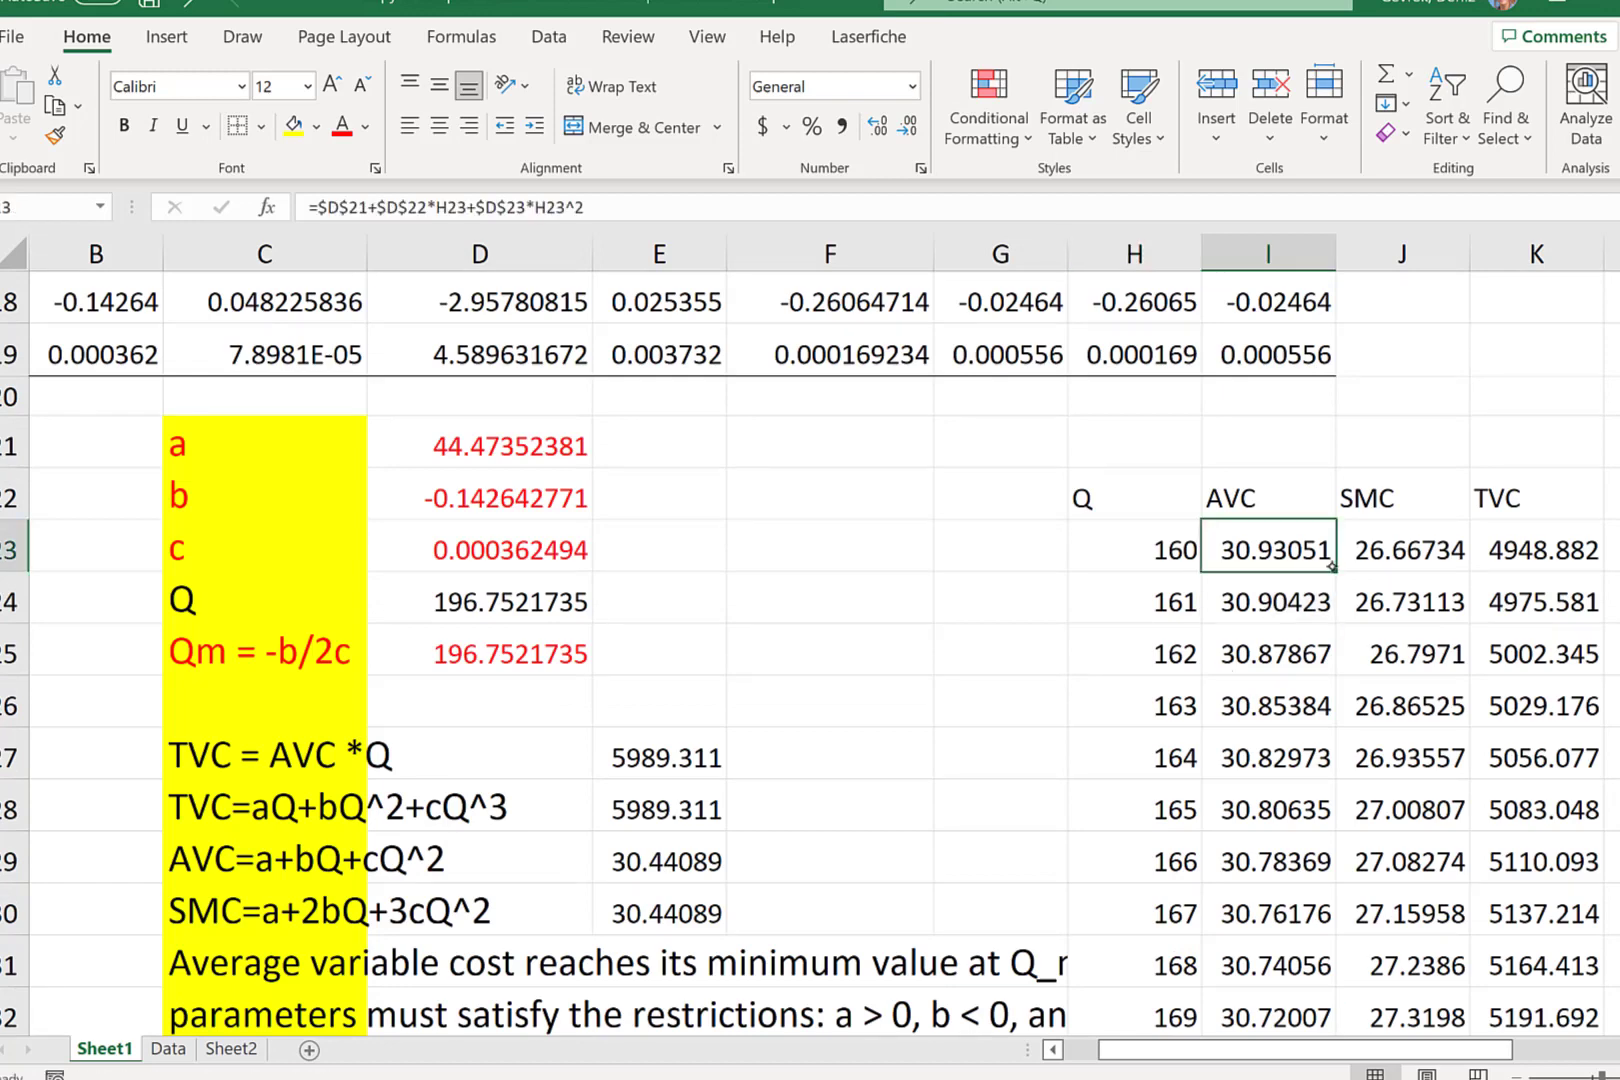
{"action": "left_click_drag", "start_coordinate": [1331, 566], "coordinate": [1300, 1017]}
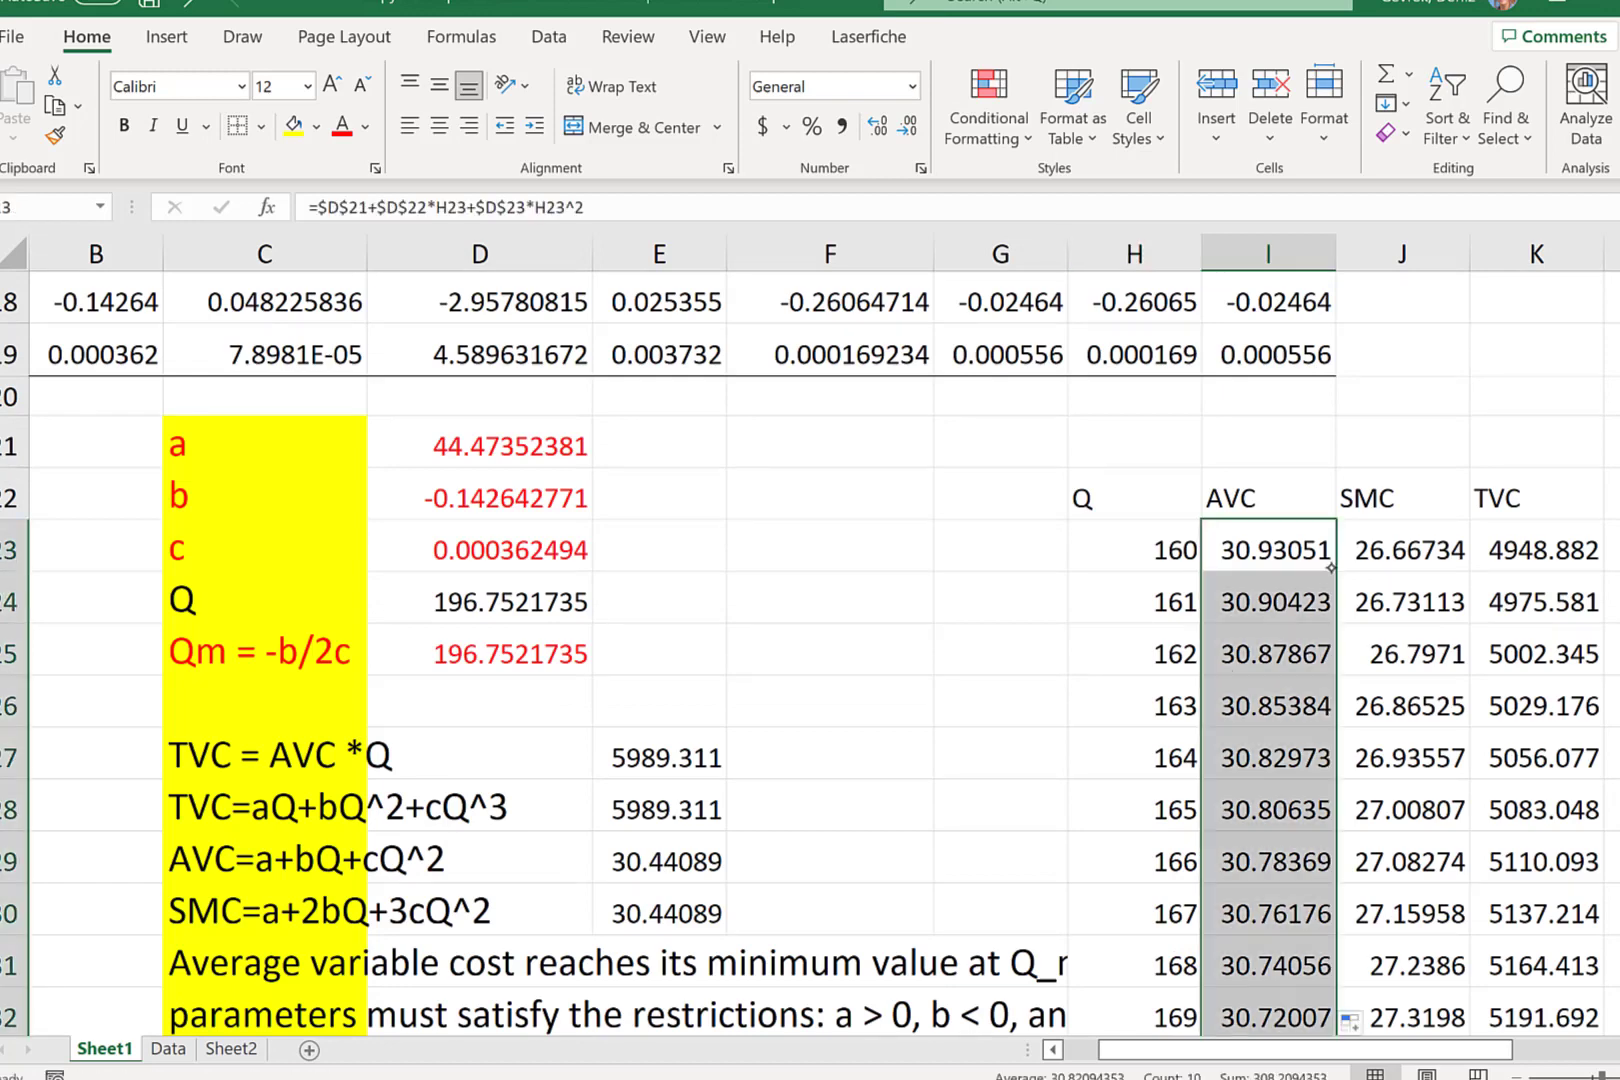
{"action": "left_click", "coordinate": [1405, 563]}
{"action": "double_click", "coordinate": [1468, 572]}
{"action": "left_click", "coordinate": [1540, 558]}
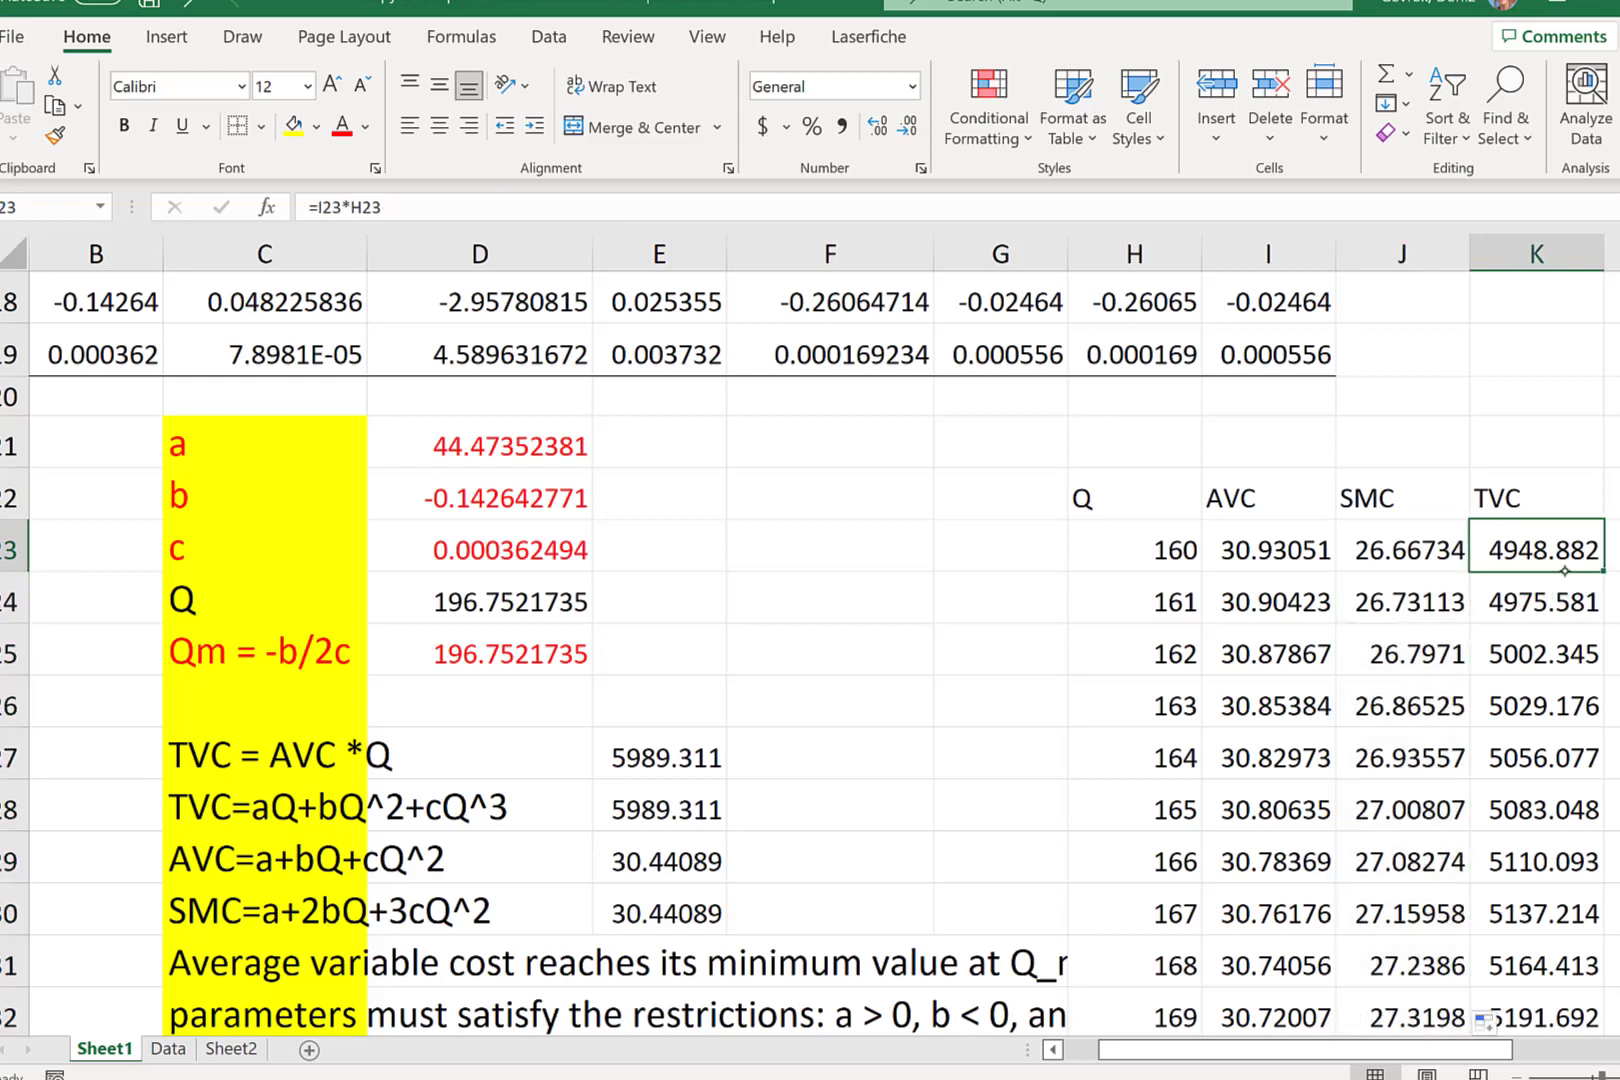
{"action": "double_click", "coordinate": [1604, 573]}
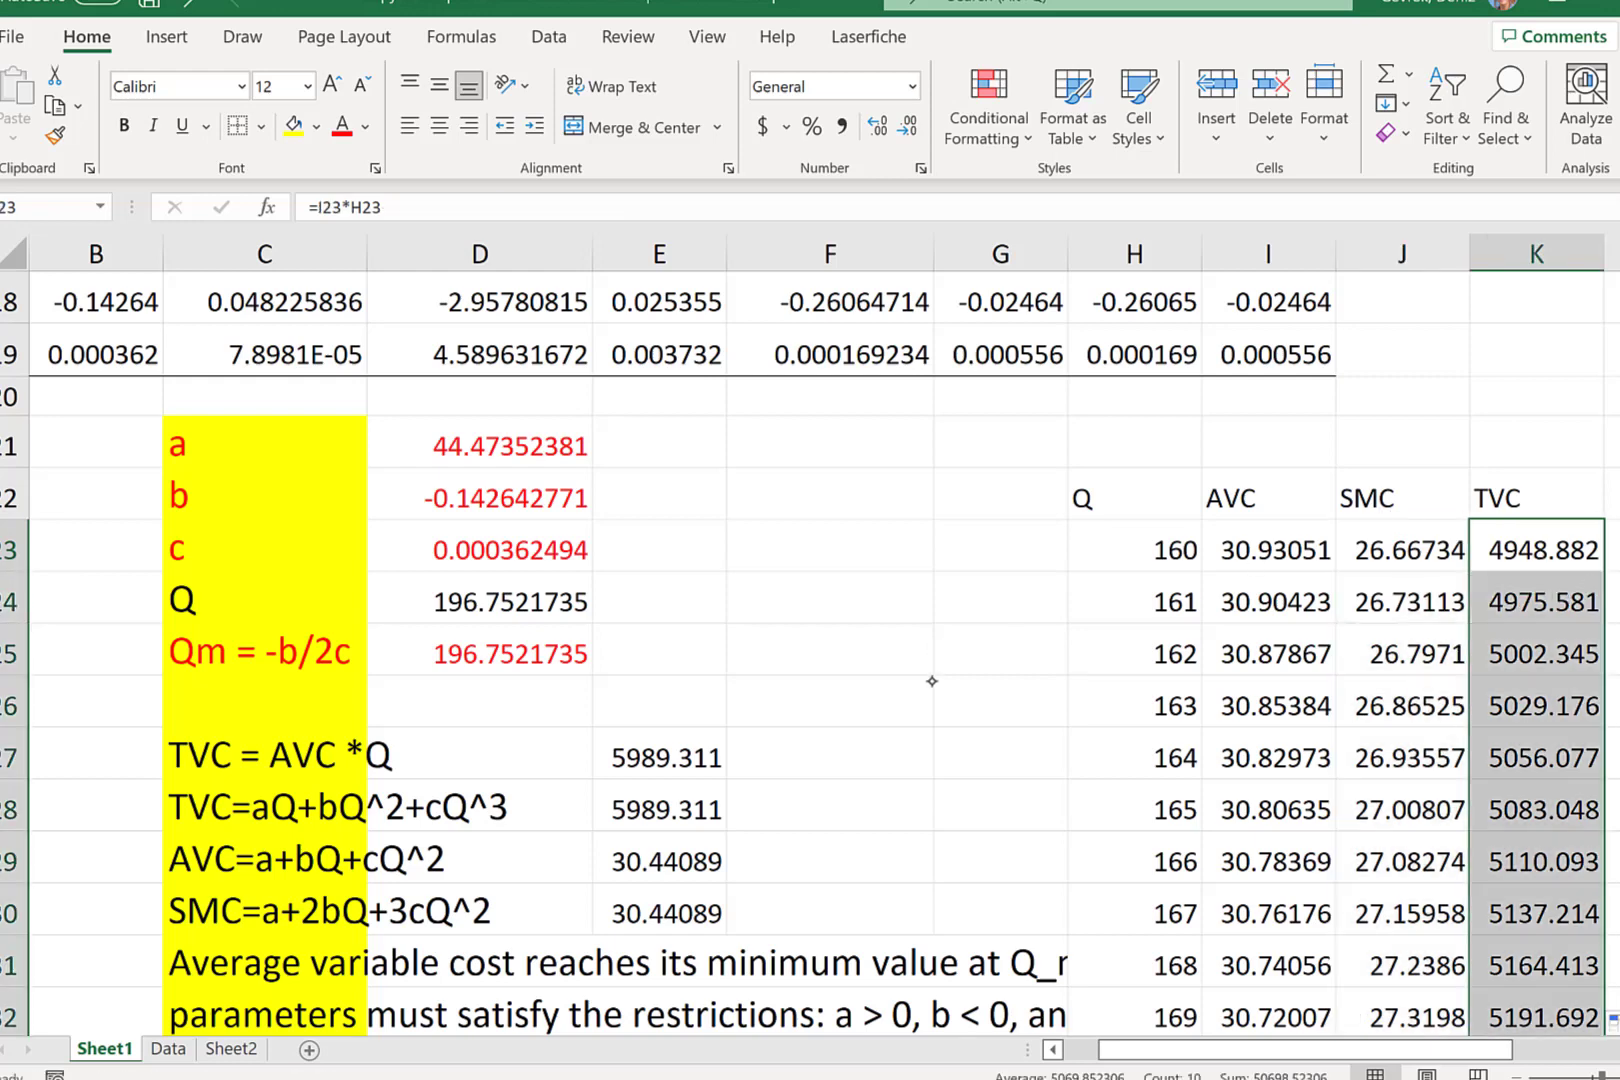
- Insert a scatter chart with smooth lines and markers from the Q, AVC and SMC columns, H22 to J93
{"action": "left_click_drag", "start_coordinate": [1120, 497], "coordinate": [1385, 918]}
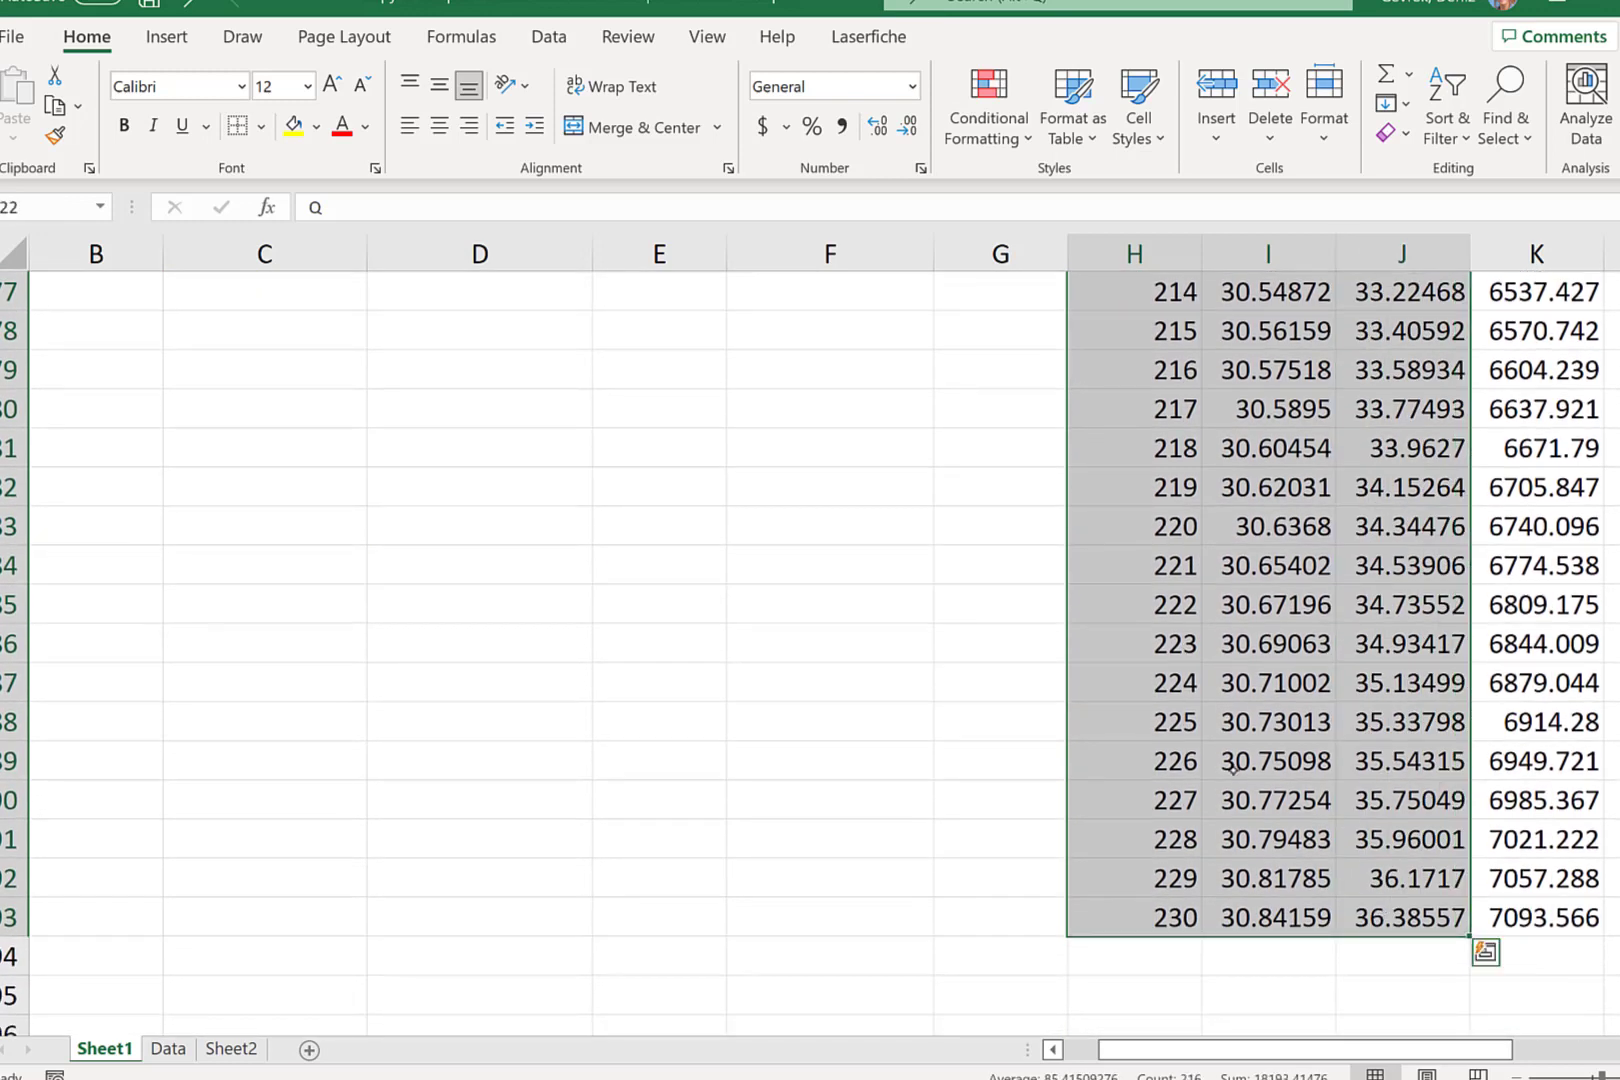
{"action": "left_click", "coordinate": [166, 37]}
{"action": "left_click", "coordinate": [702, 132]}
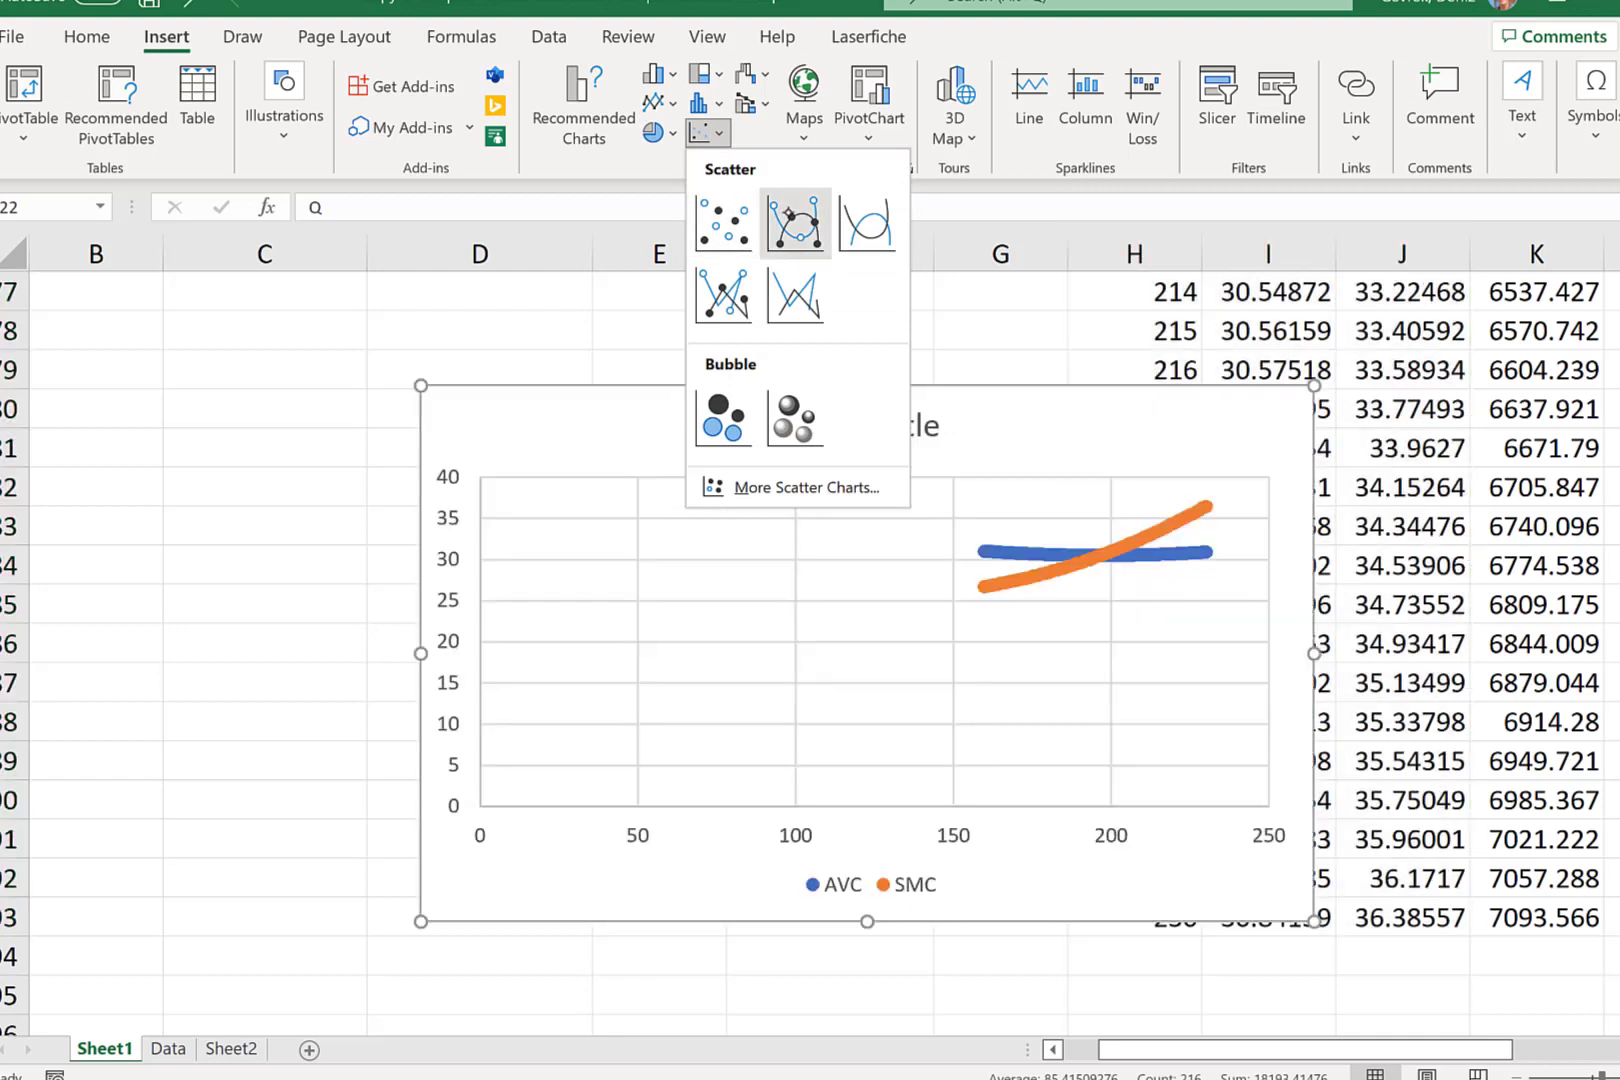
{"action": "left_click", "coordinate": [789, 215]}
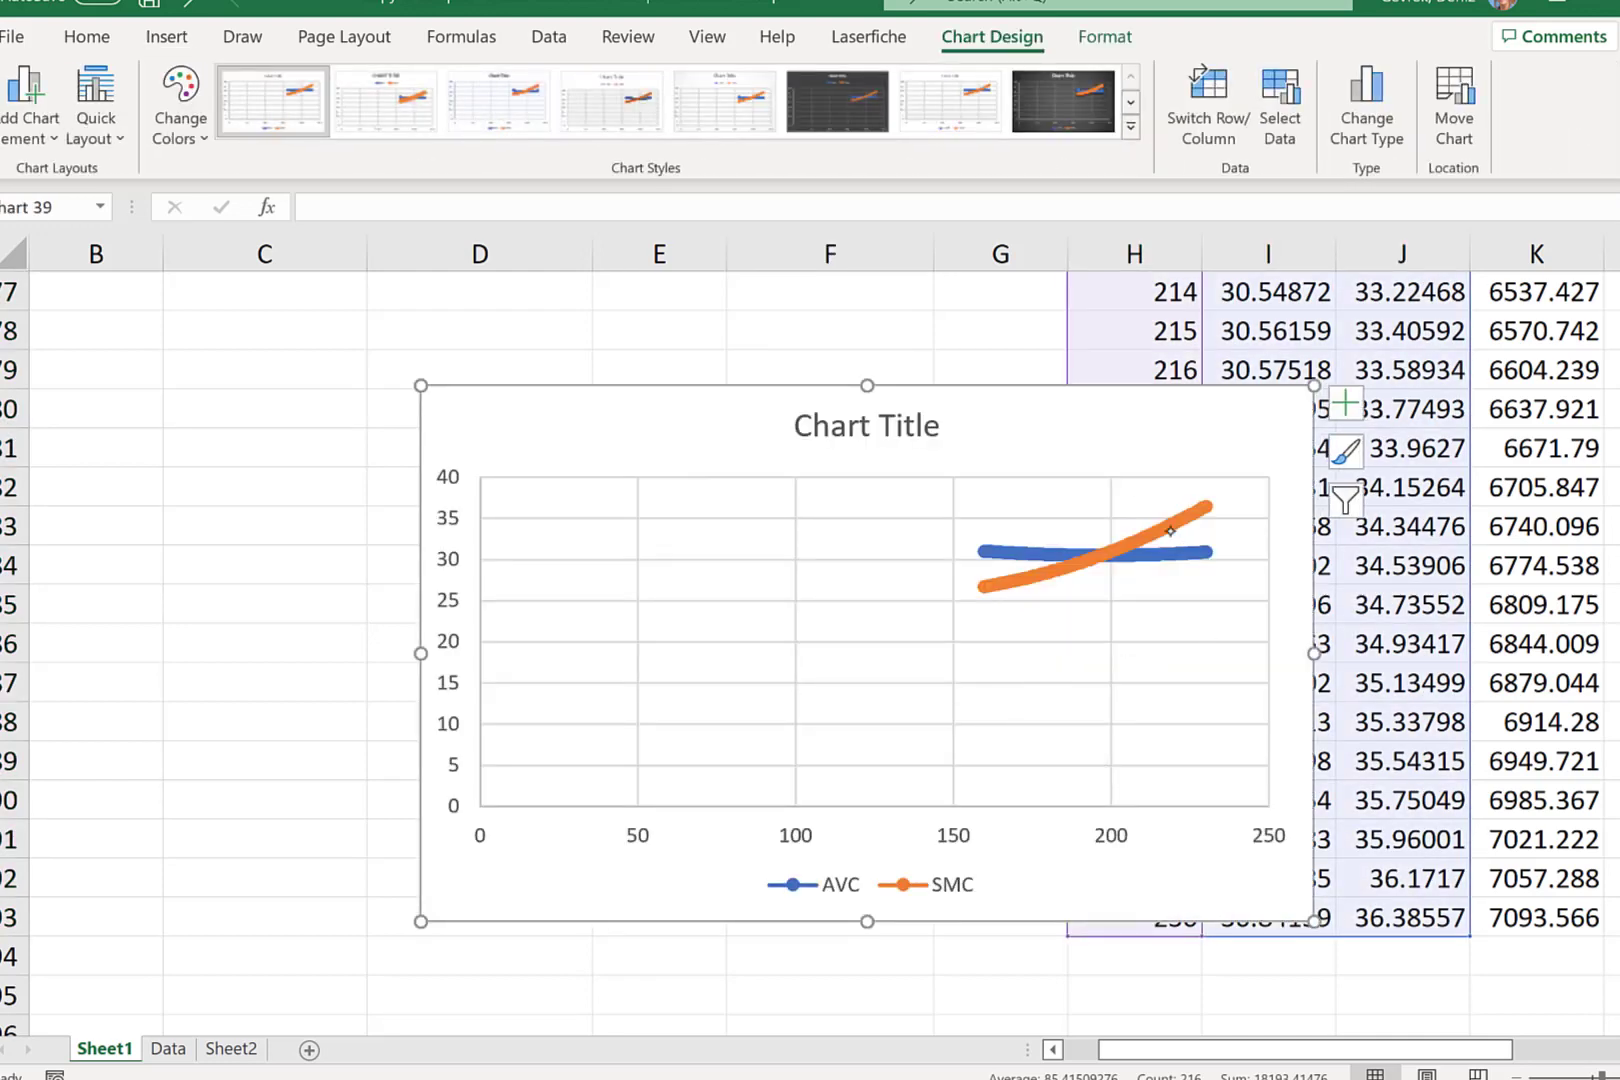
- Set the minimum bound of the chart's horizontal axis to 160
{"action": "scroll", "coordinate": [810, 653], "scroll_direction": "up", "scroll_amount": 1}
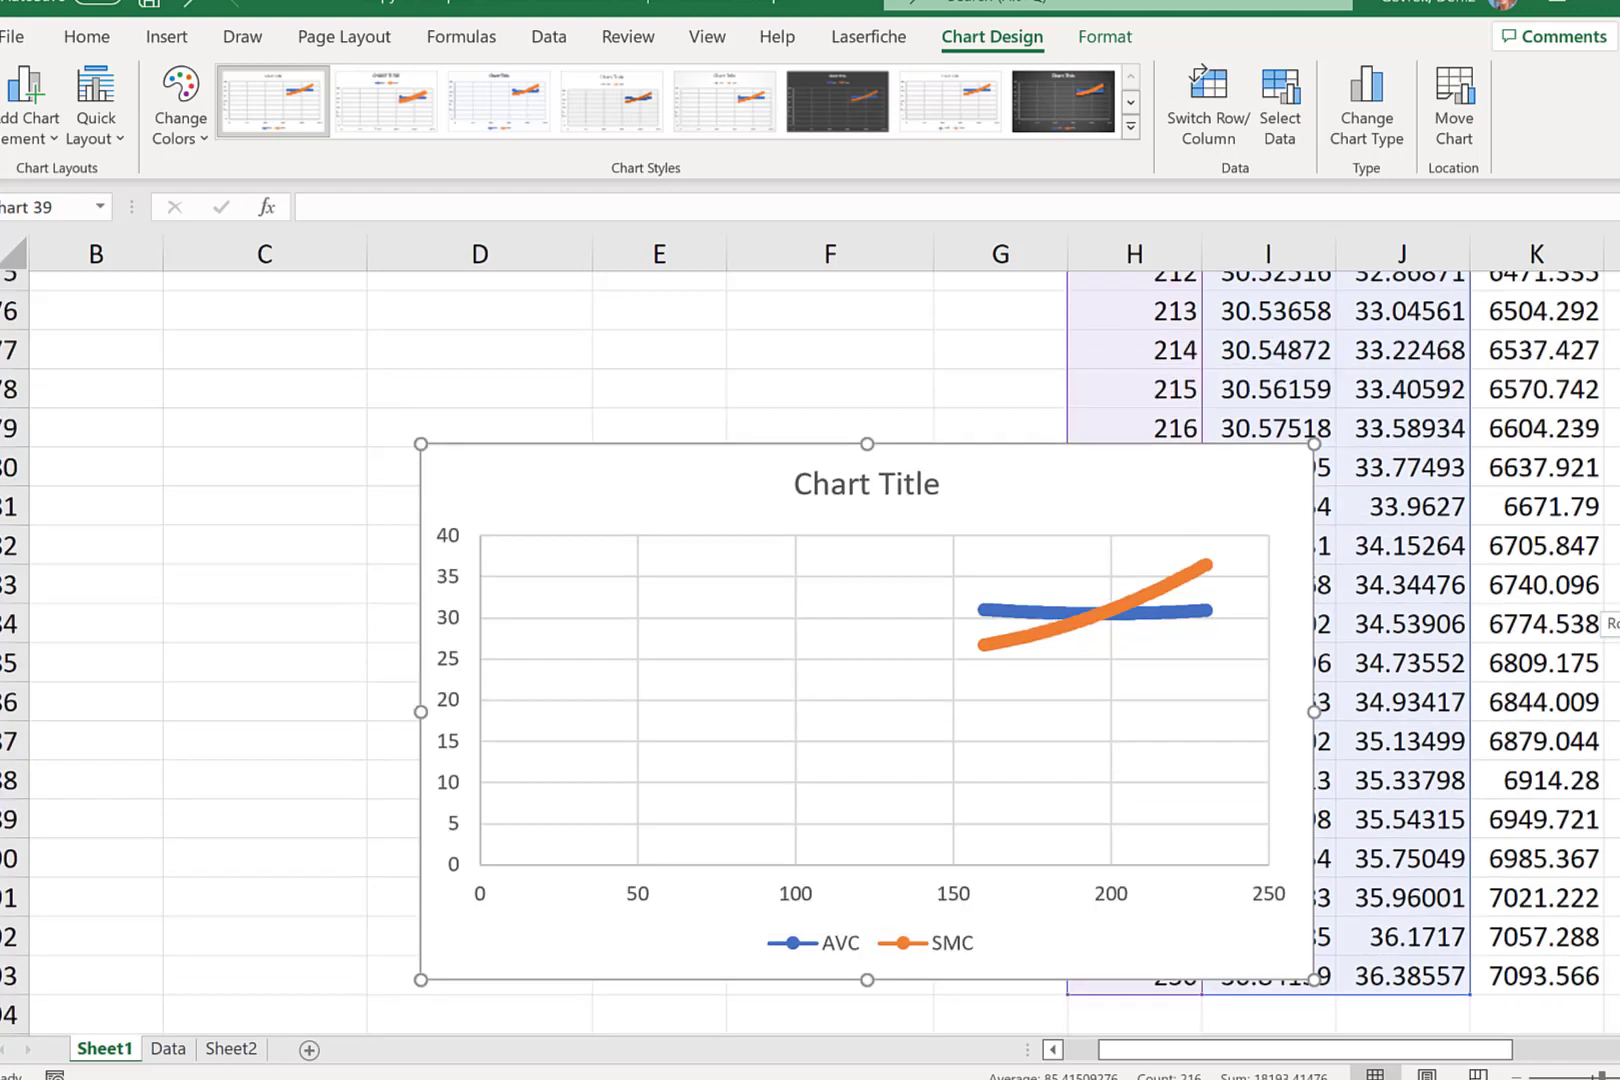
{"action": "scroll", "coordinate": [810, 650], "scroll_direction": "up", "scroll_amount": 20}
{"action": "scroll", "coordinate": [1185, 905], "scroll_direction": "down", "scroll_amount": 5}
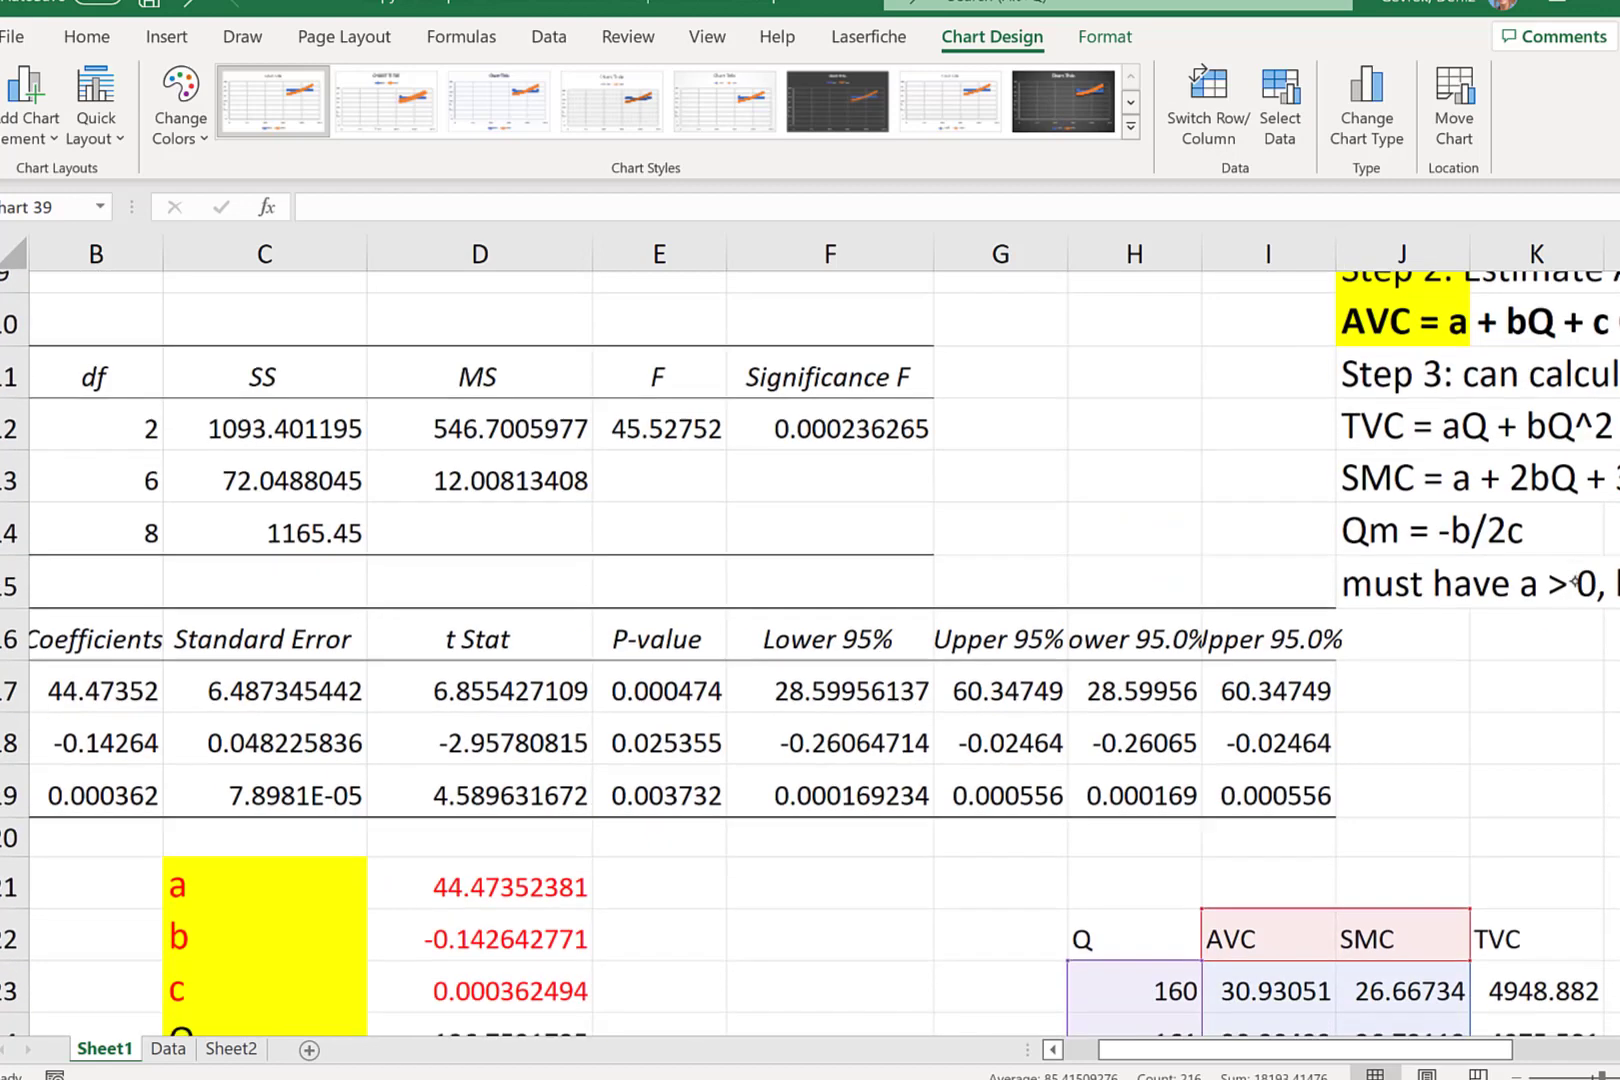
{"action": "scroll", "coordinate": [1185, 905], "scroll_direction": "down", "scroll_amount": 4}
{"action": "scroll", "coordinate": [1185, 905], "scroll_direction": "down", "scroll_amount": 15}
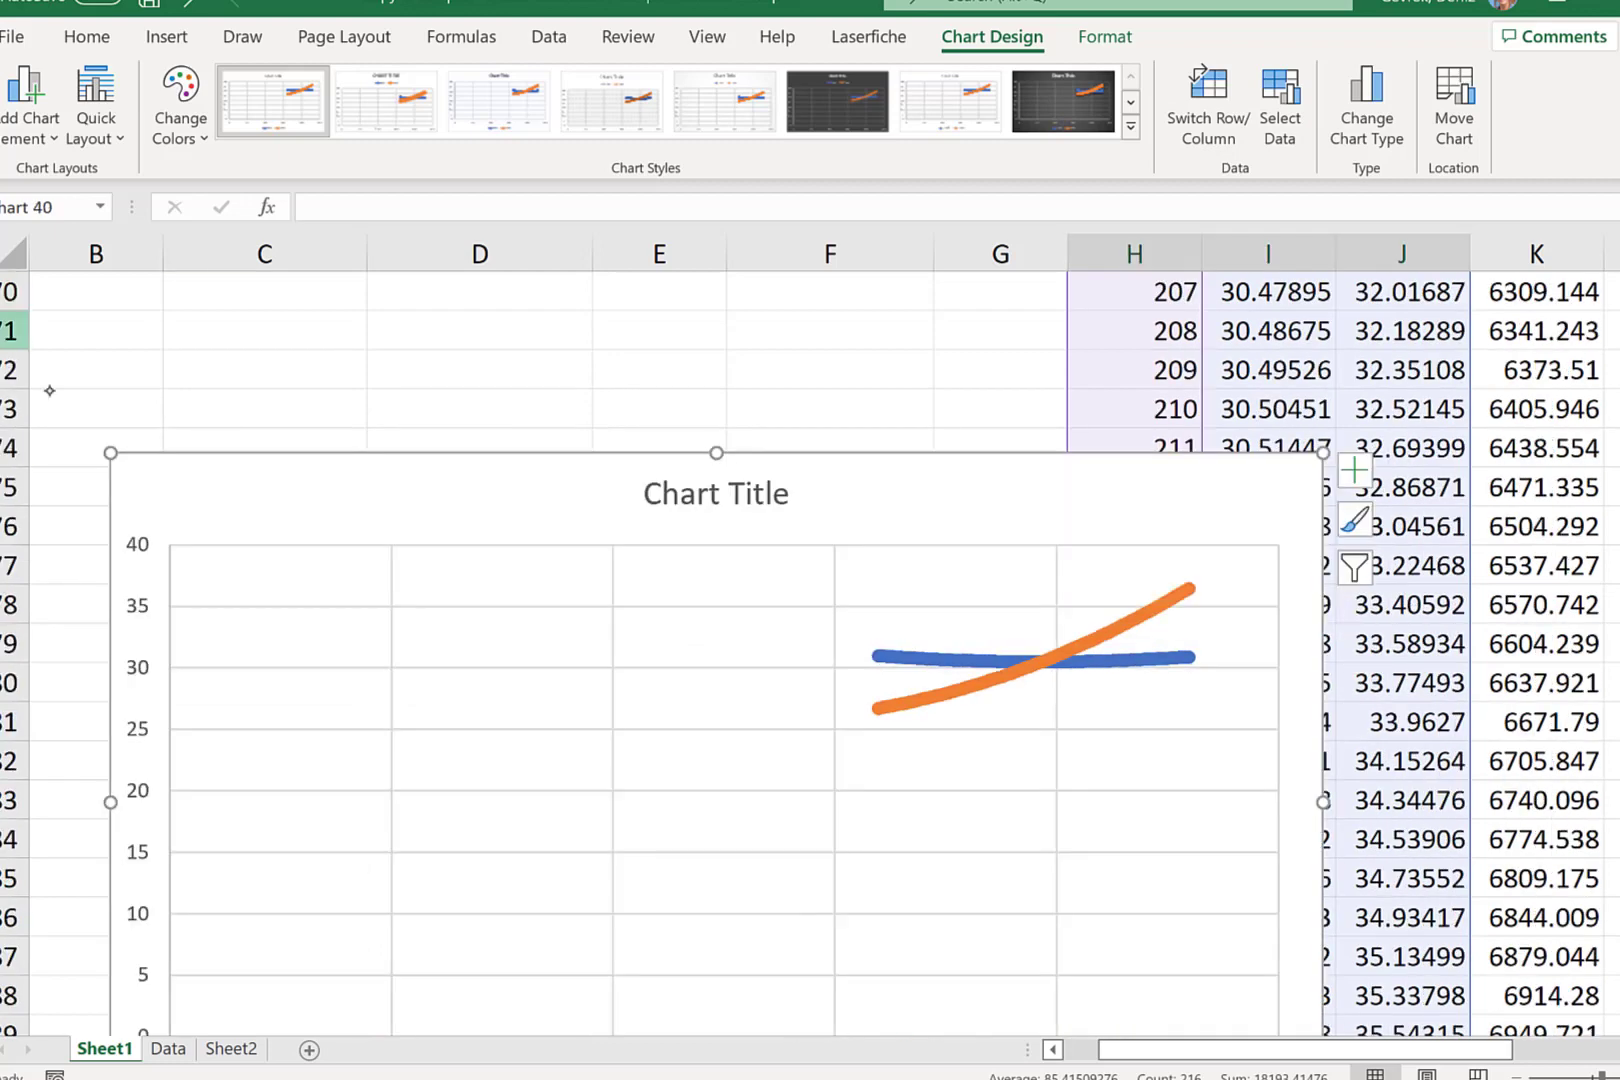
{"action": "scroll", "coordinate": [557, 612], "scroll_direction": "down", "scroll_amount": 4}
{"action": "left_click", "coordinate": [167, 604]}
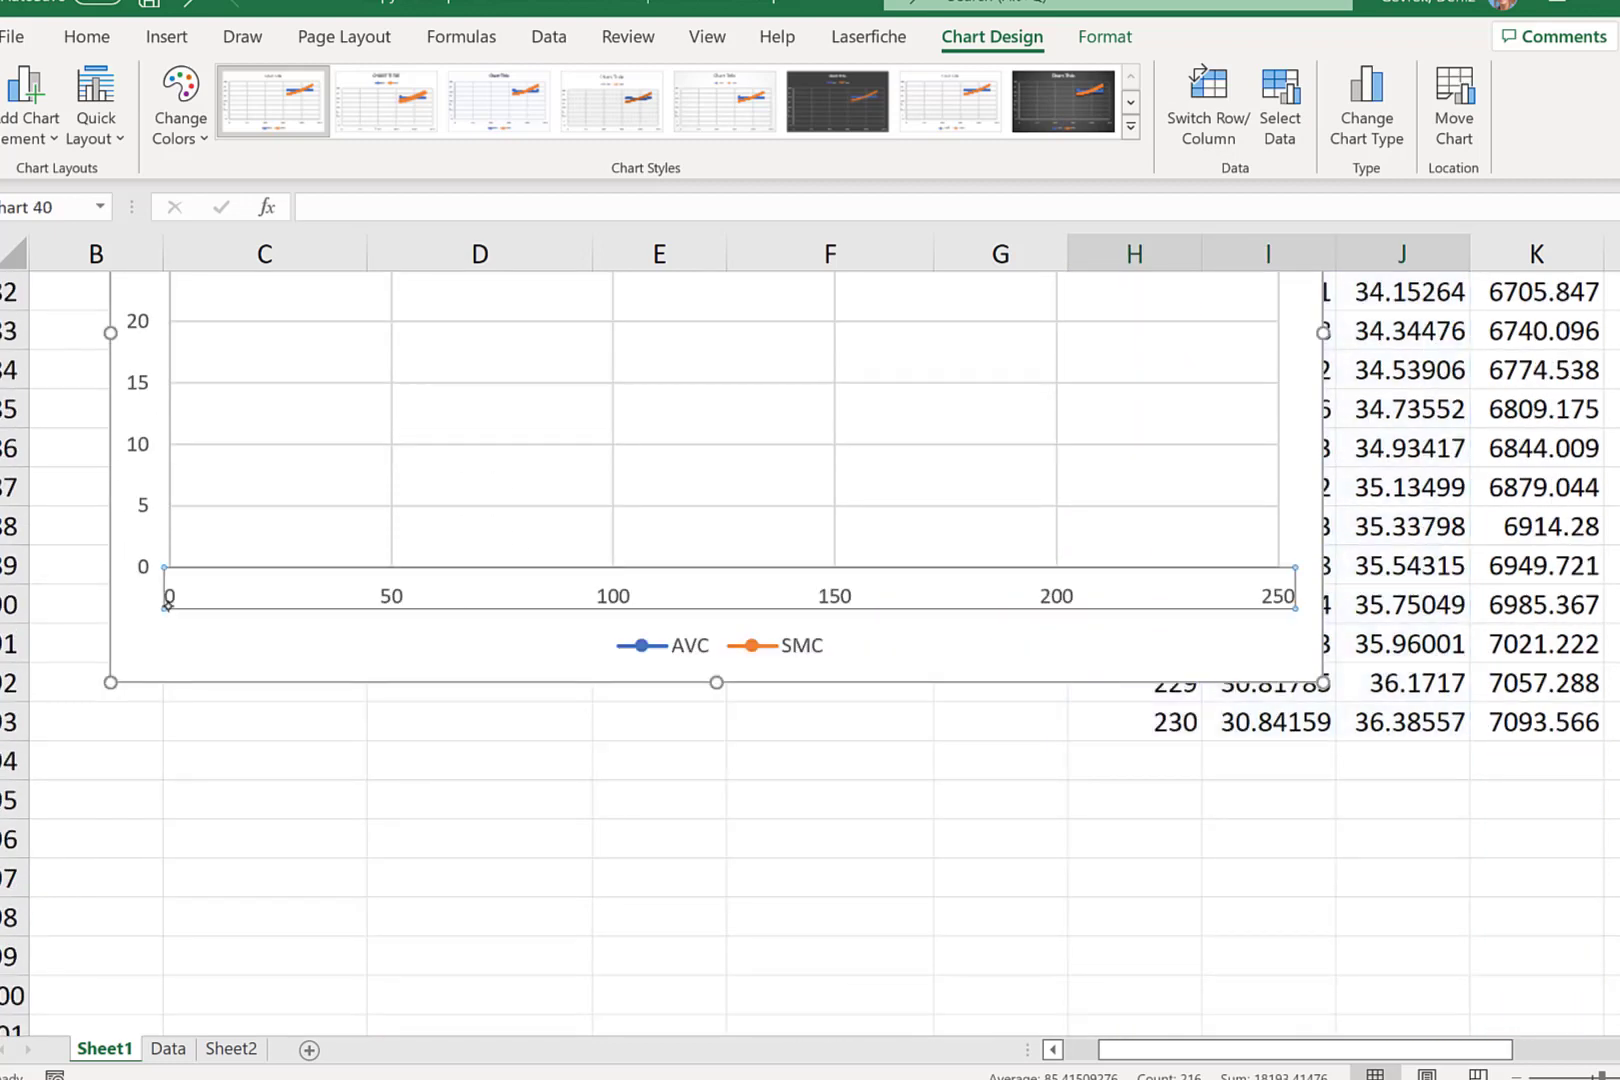
{"action": "right_click", "coordinate": [167, 604]}
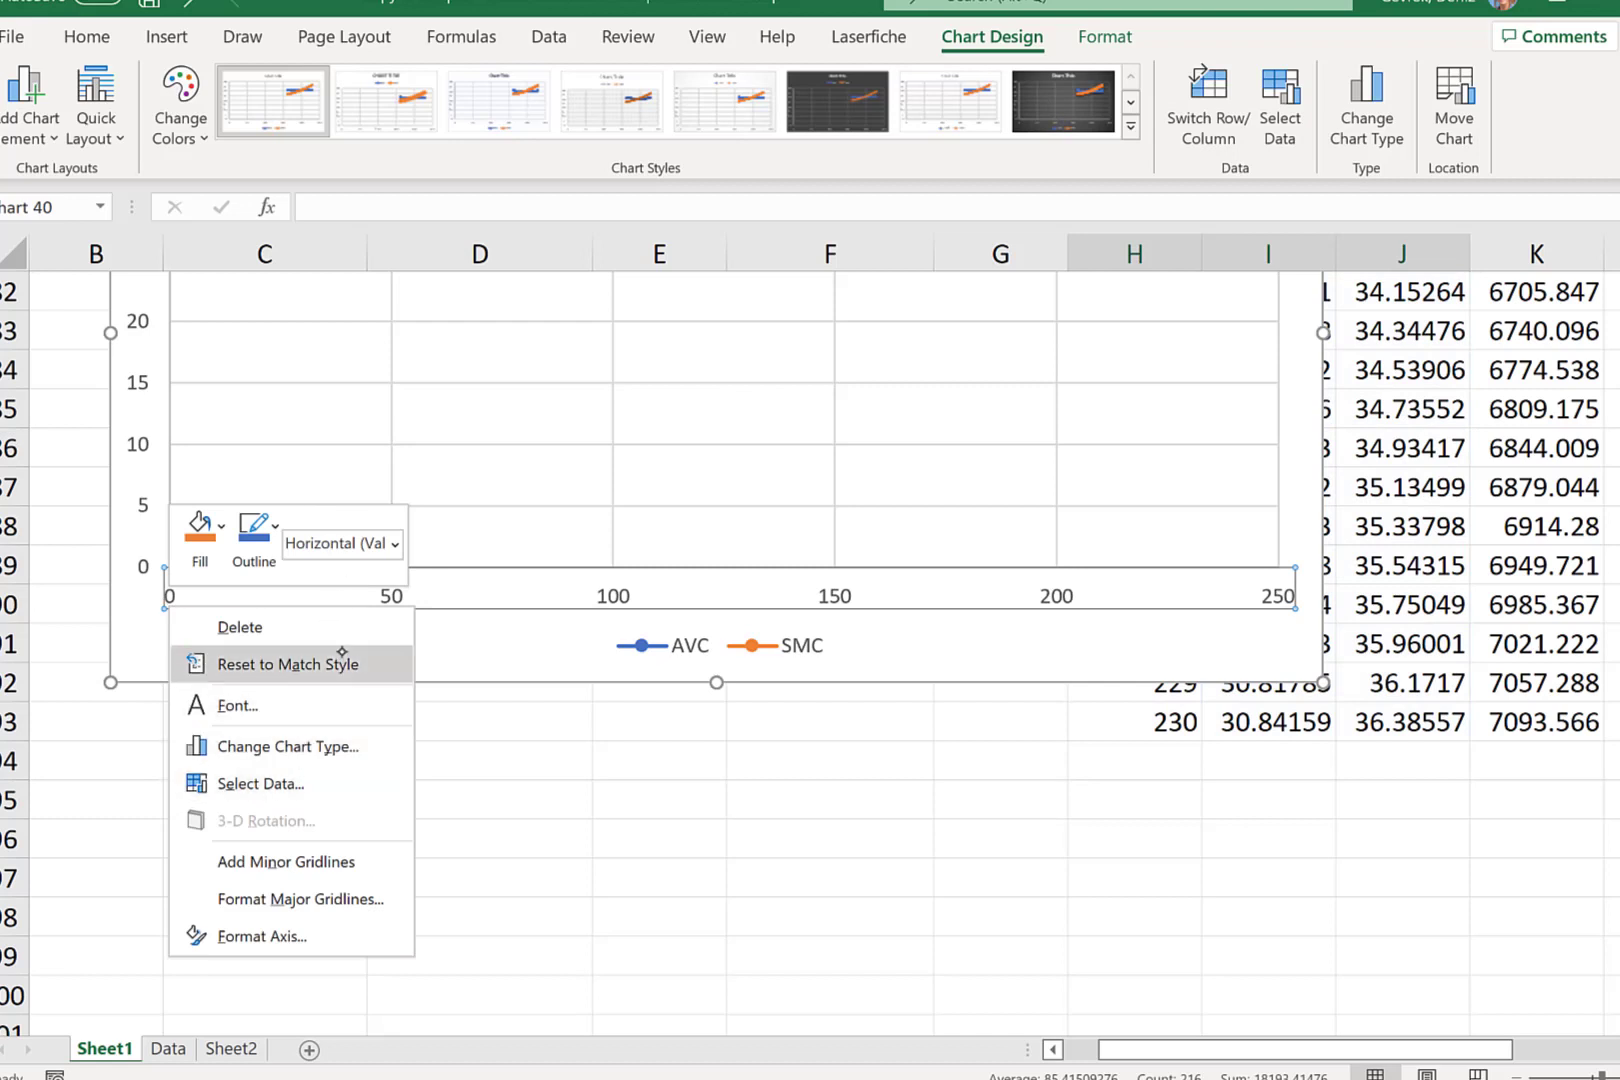
{"action": "left_click", "coordinate": [346, 938]}
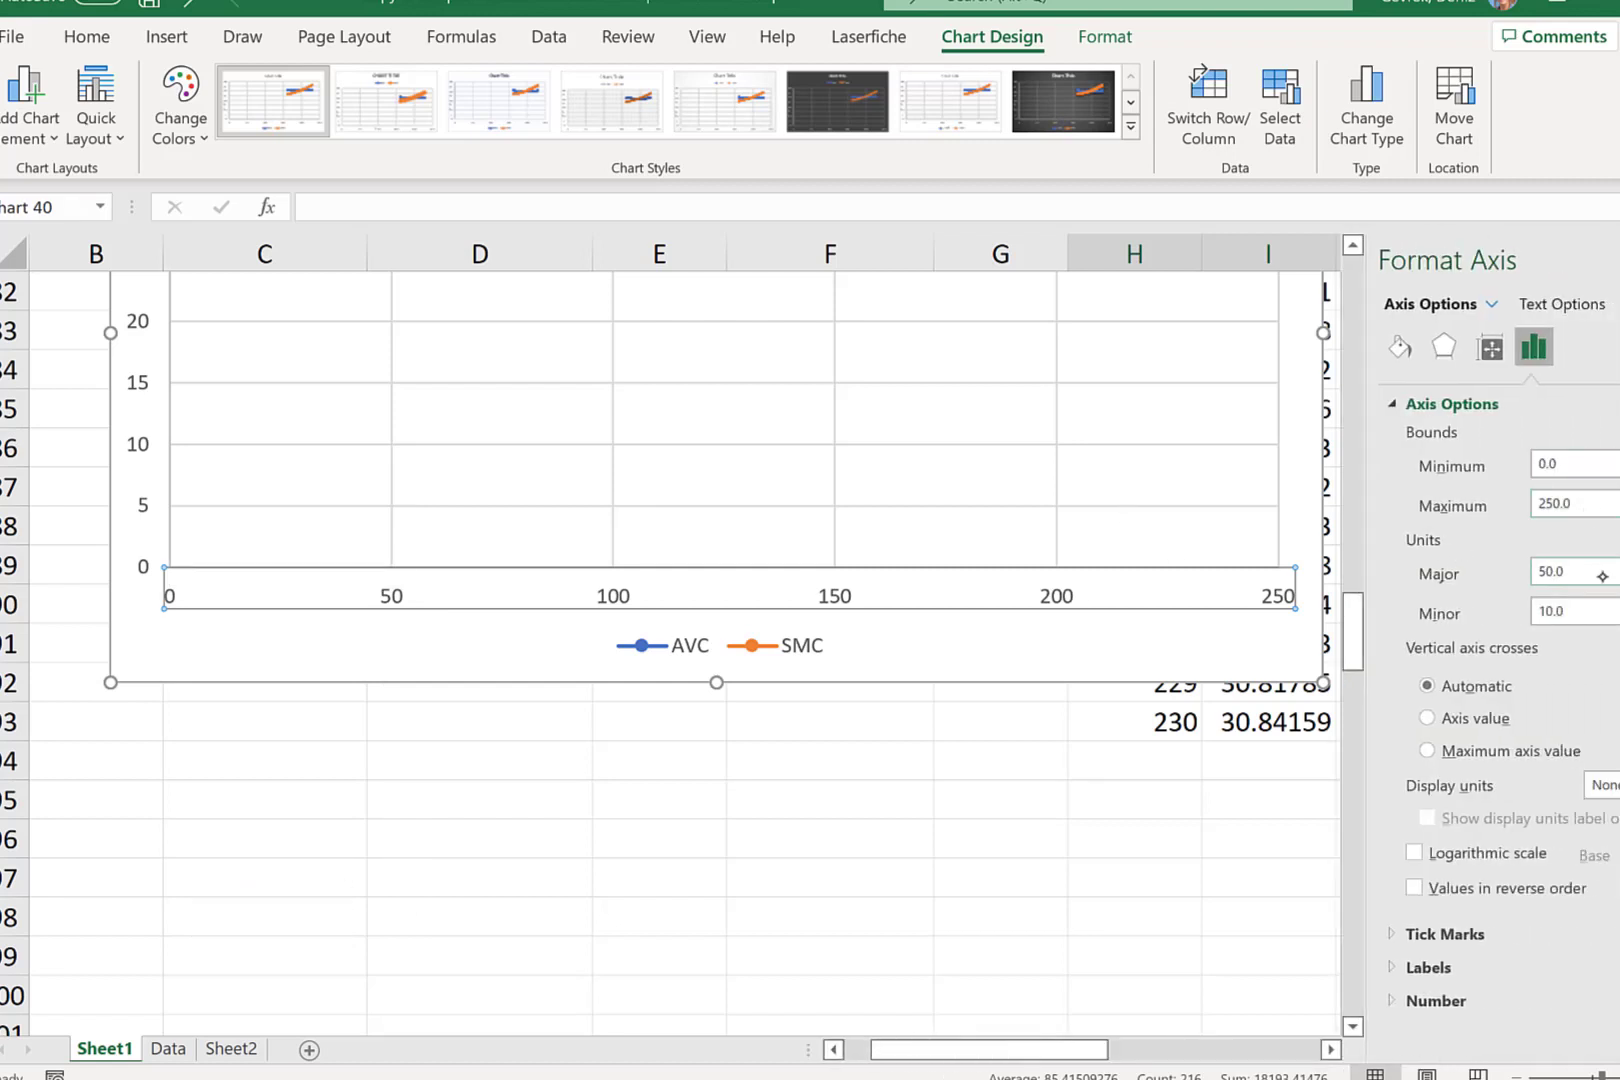
{"action": "left_click", "coordinate": [1560, 463]}
{"action": "type", "text": "160"}
{"action": "key", "text": "Return"}
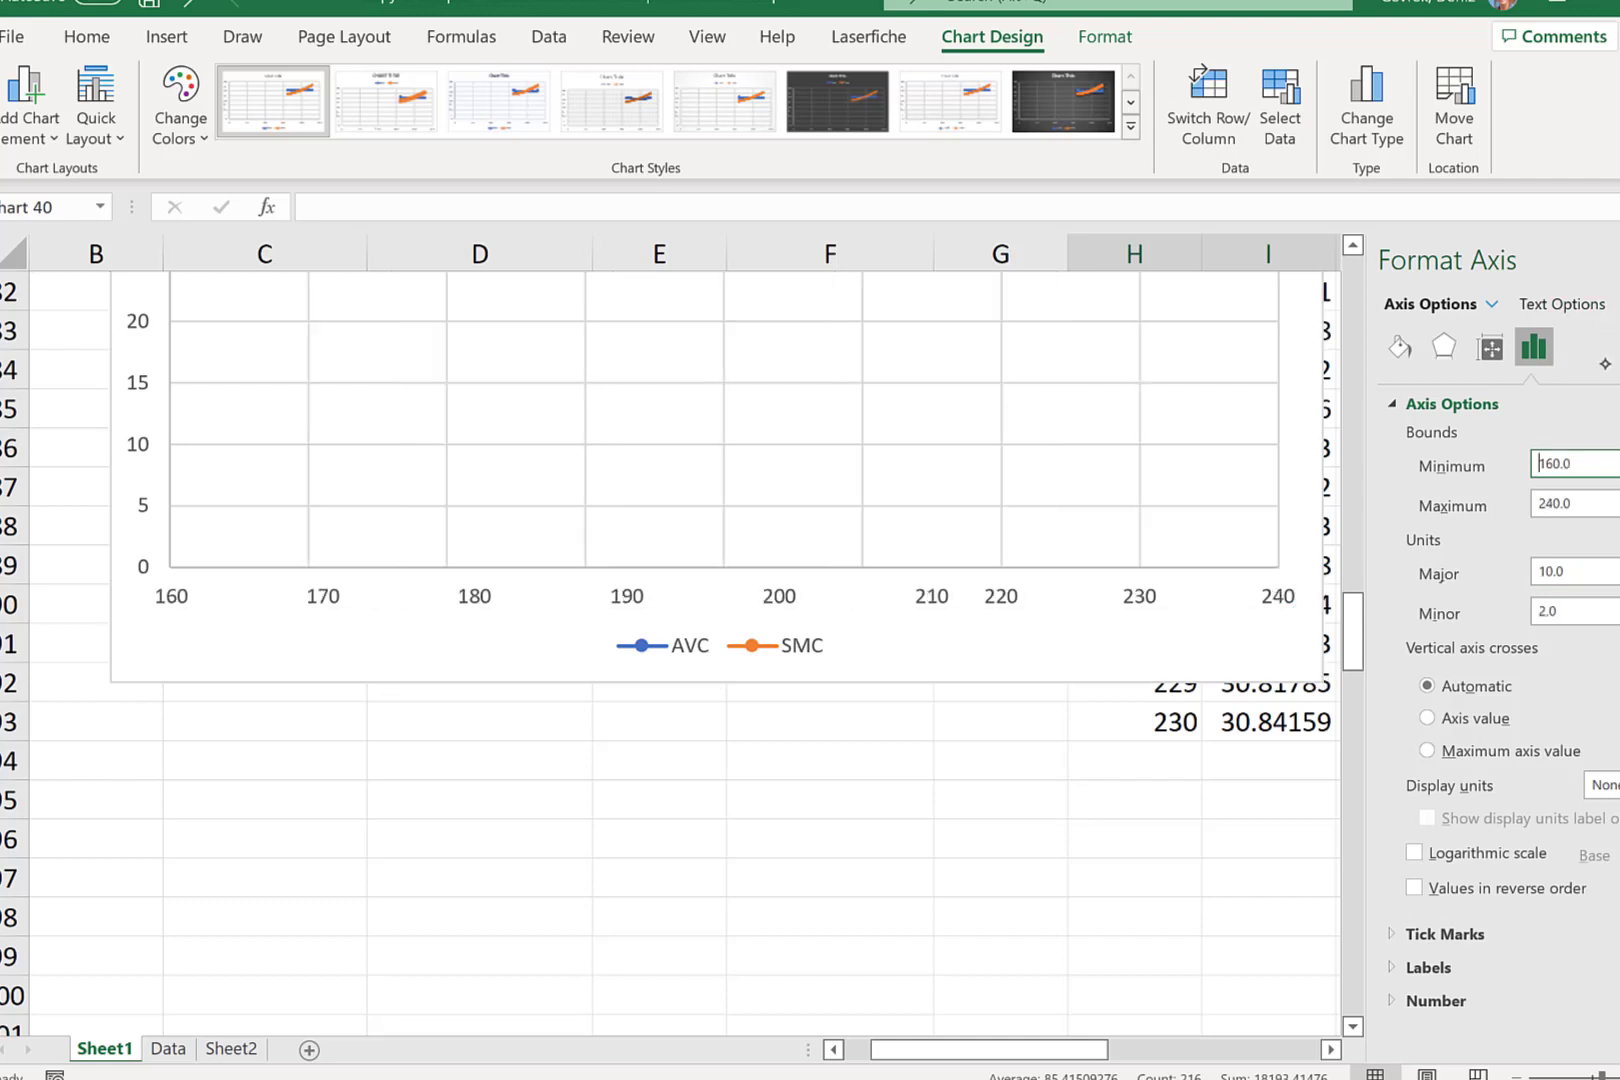
{"action": "scroll", "coordinate": [930, 554], "scroll_direction": "up", "scroll_amount": 2}
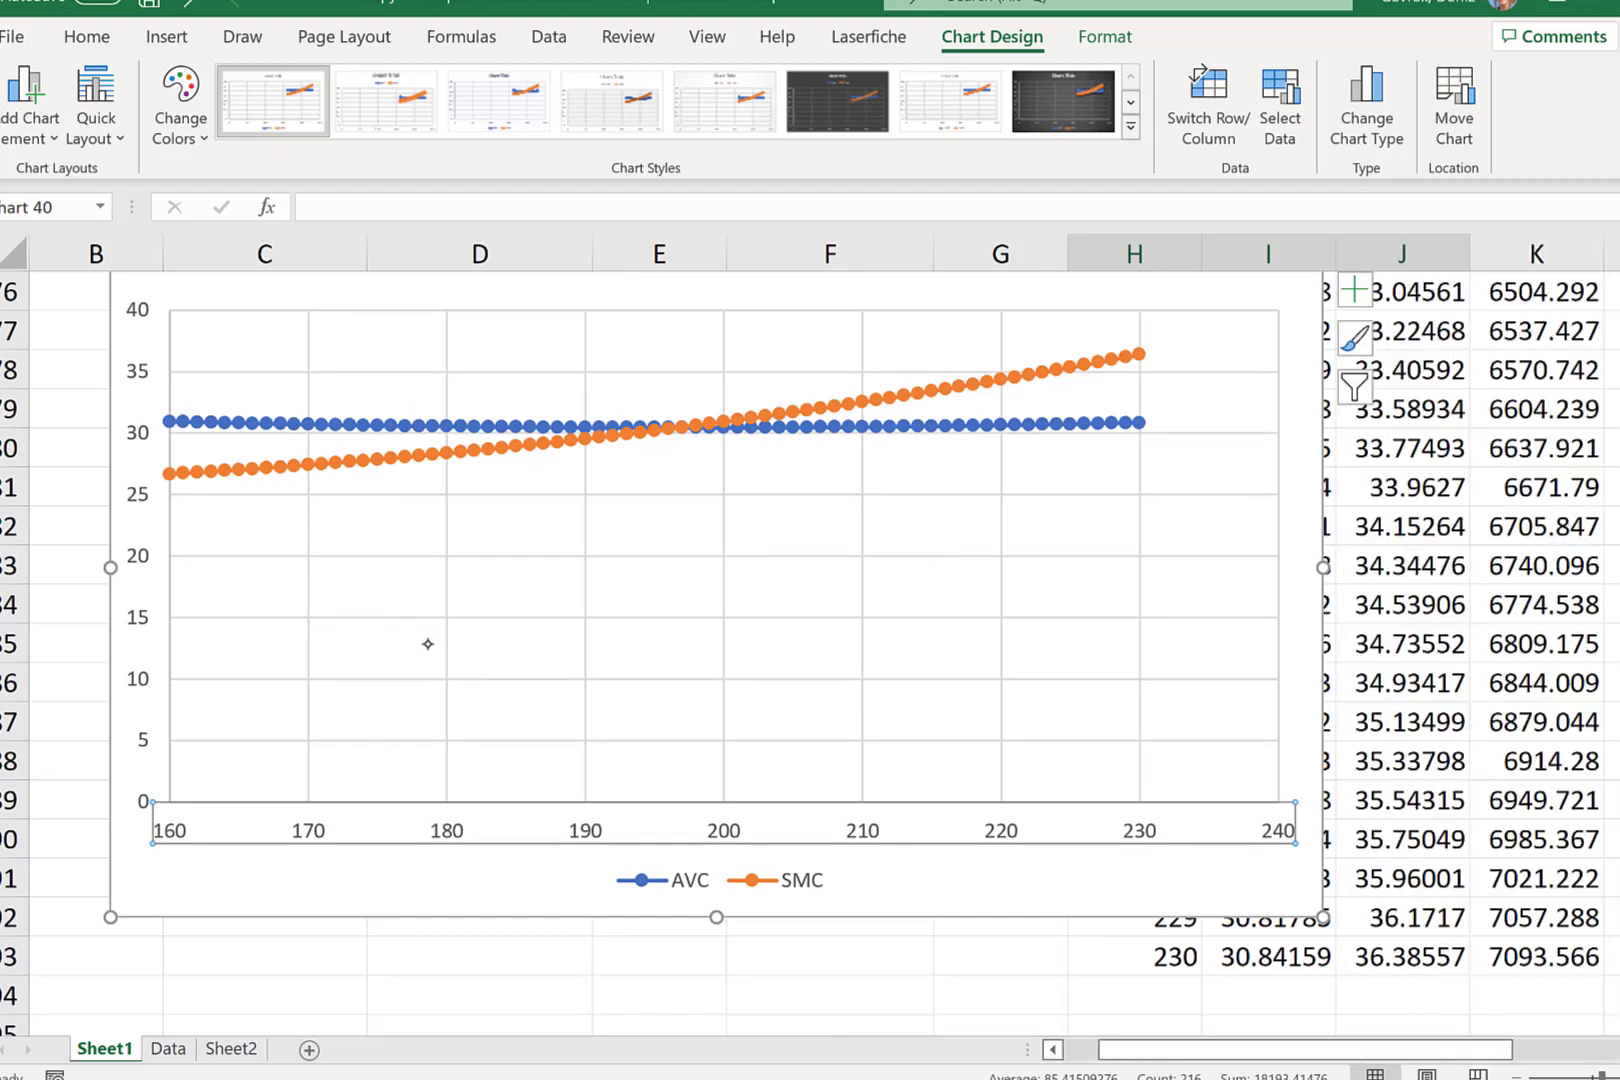
{"action": "scroll", "coordinate": [428, 644], "scroll_direction": "down", "scroll_amount": 1}
{"action": "scroll", "coordinate": [428, 644], "scroll_direction": "up", "scroll_amount": 2}
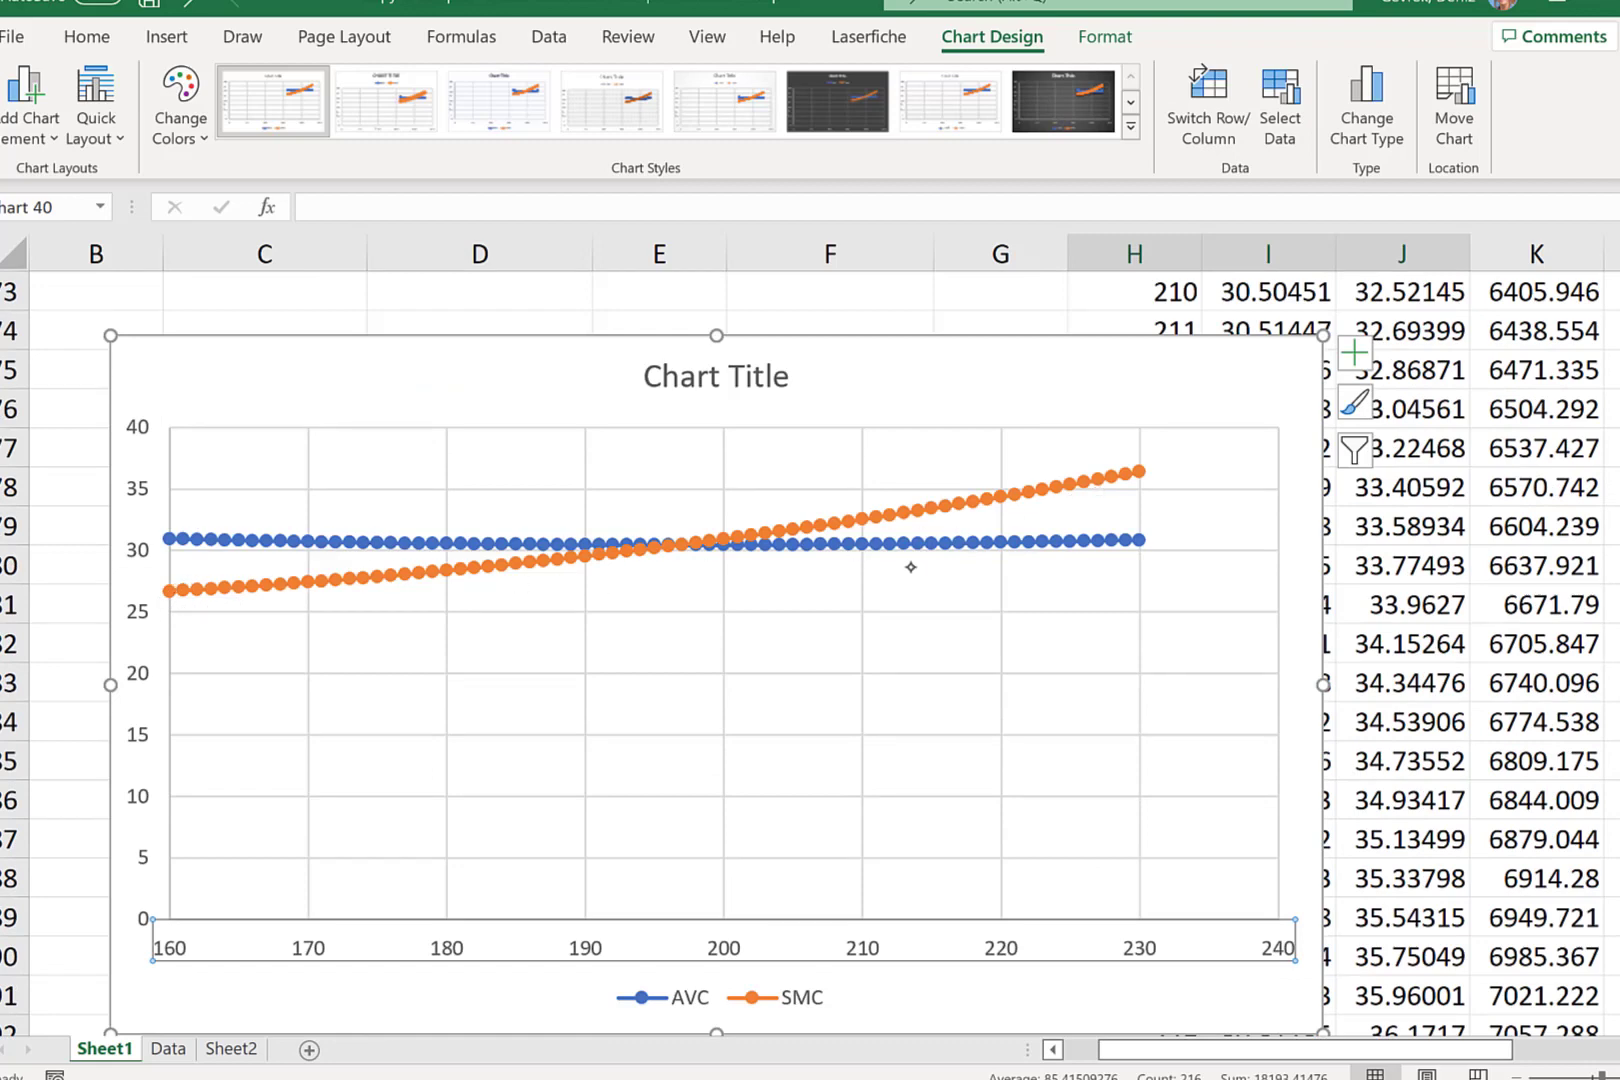
{"action": "left_click", "coordinate": [1151, 398]}
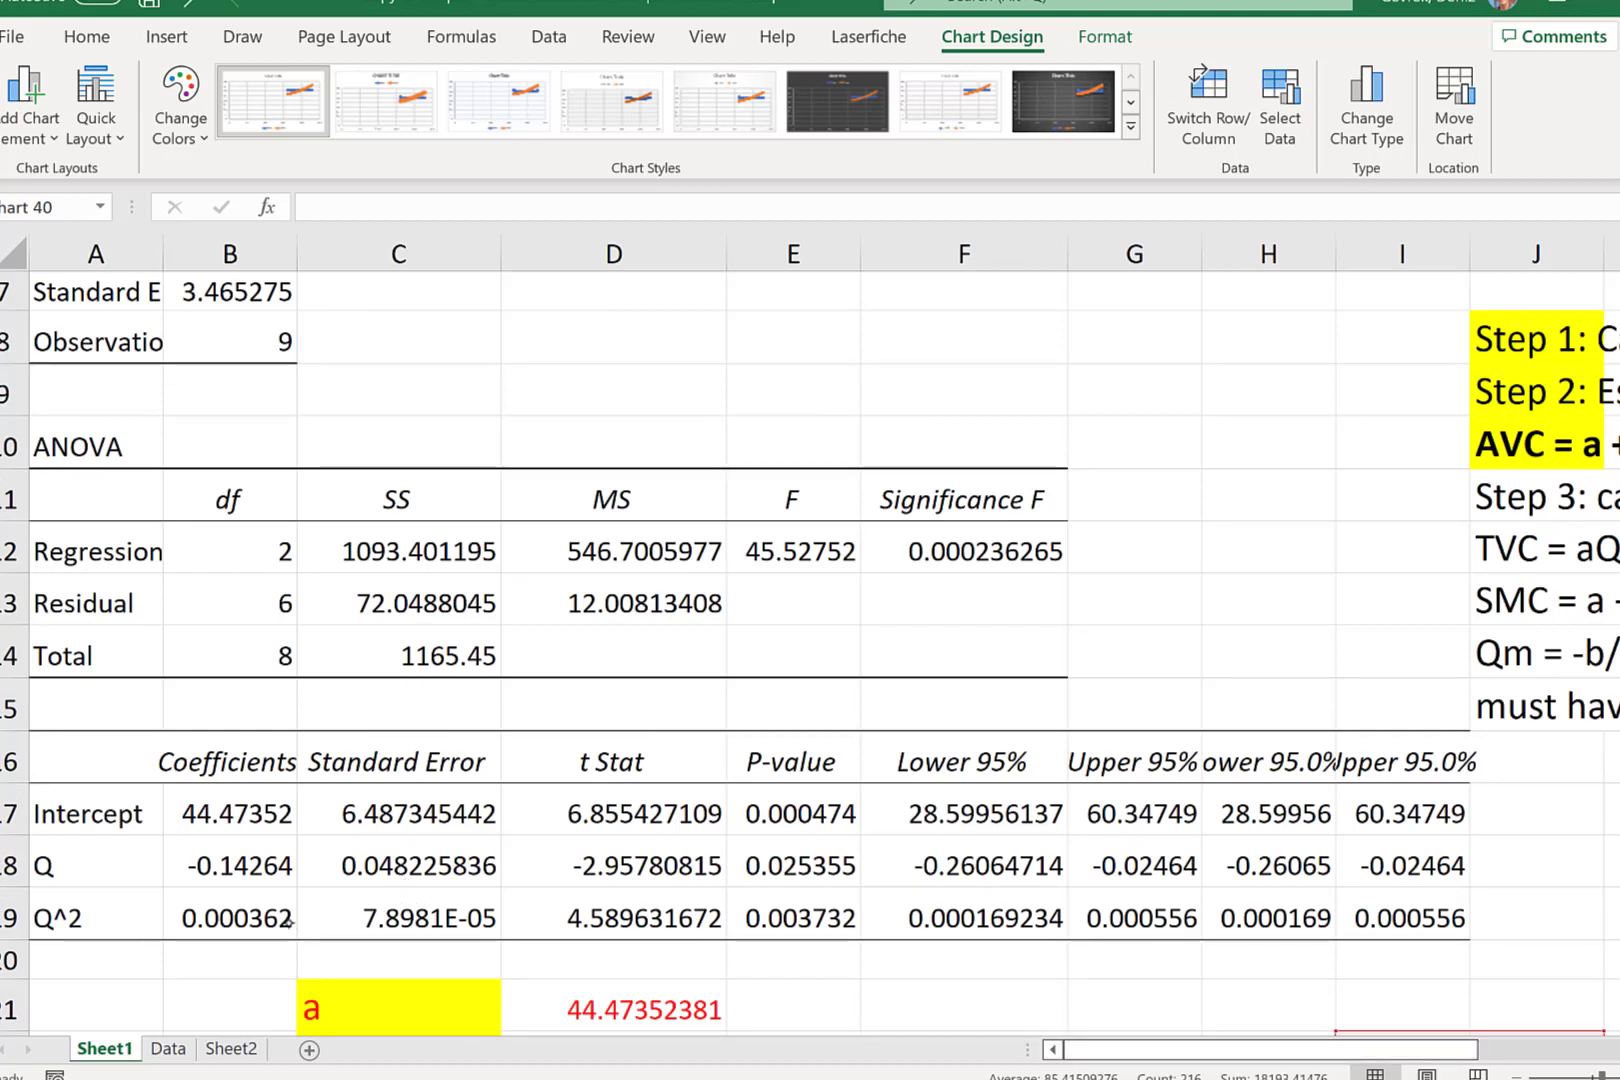
- Check the Q^2 coefficient and its P-value in the regression output, along with the parameter c below it
{"action": "left_click", "coordinate": [256, 914]}
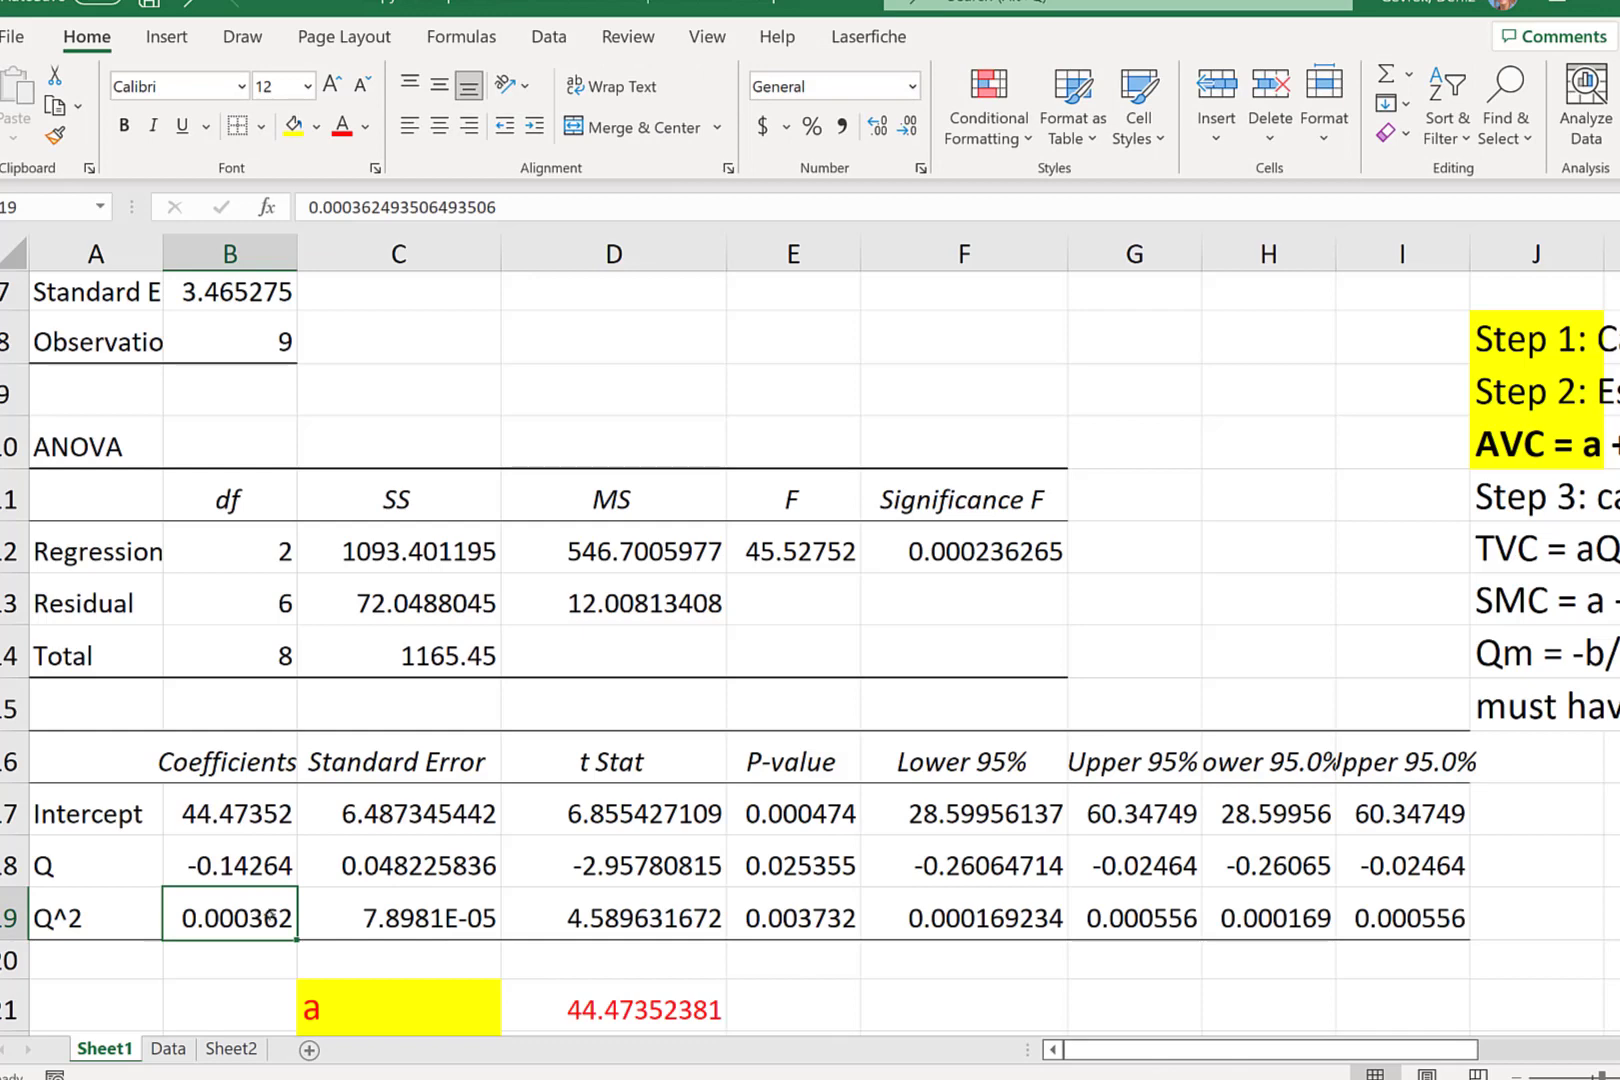
{"action": "scroll", "coordinate": [238, 790], "scroll_direction": "down", "scroll_amount": 2}
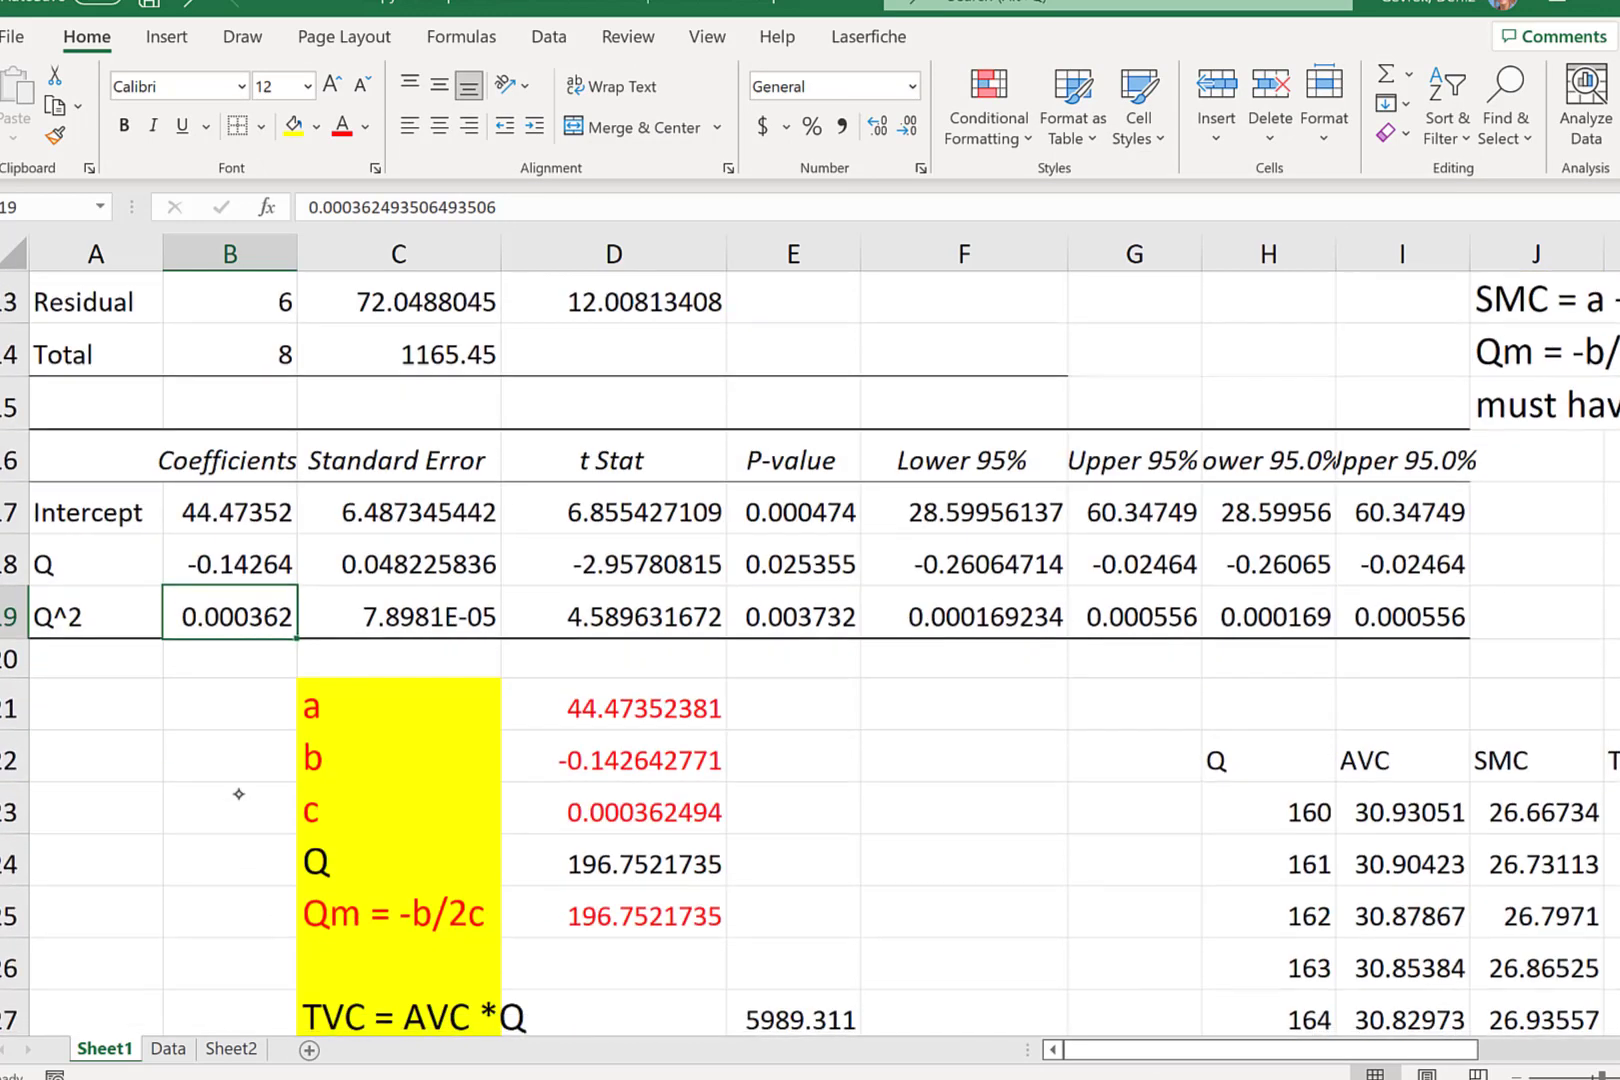
{"action": "left_click", "coordinate": [794, 601]}
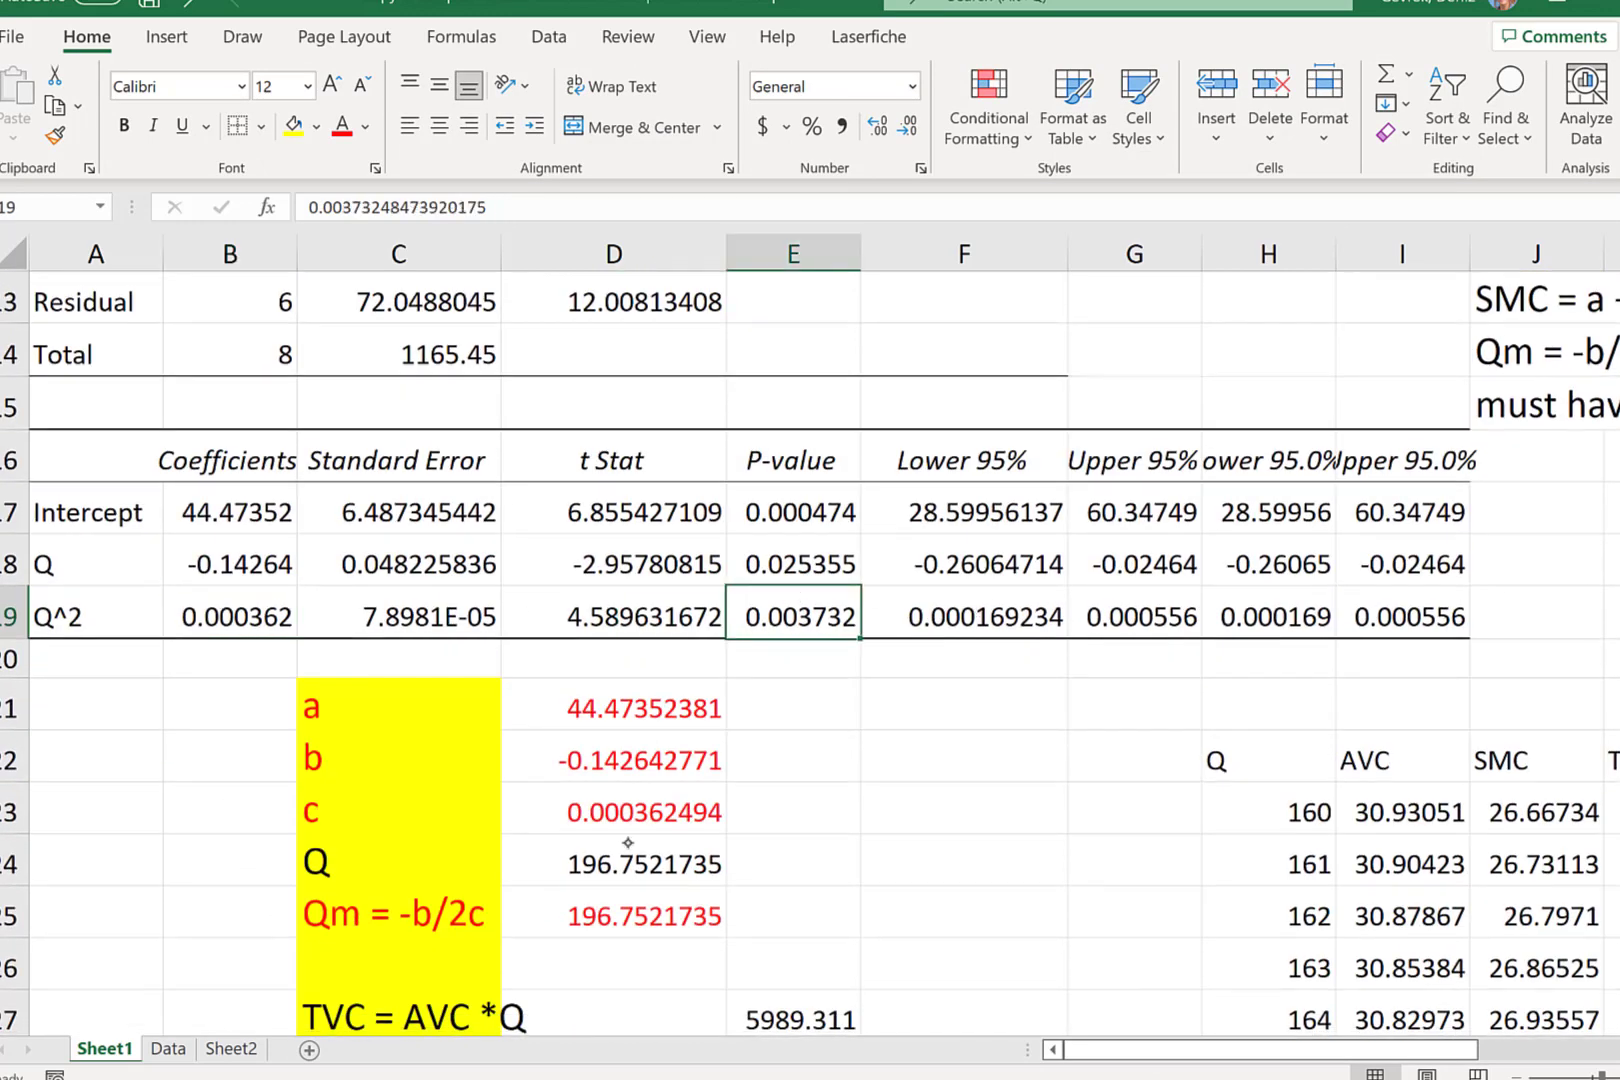
{"action": "left_click_drag", "start_coordinate": [660, 815], "coordinate": [360, 800]}
- Switch to the PowerPoint presentation, start the slide show from the current slide and go to the Figure 10.5 slide
{"action": "key", "text": "alt+Tab"}
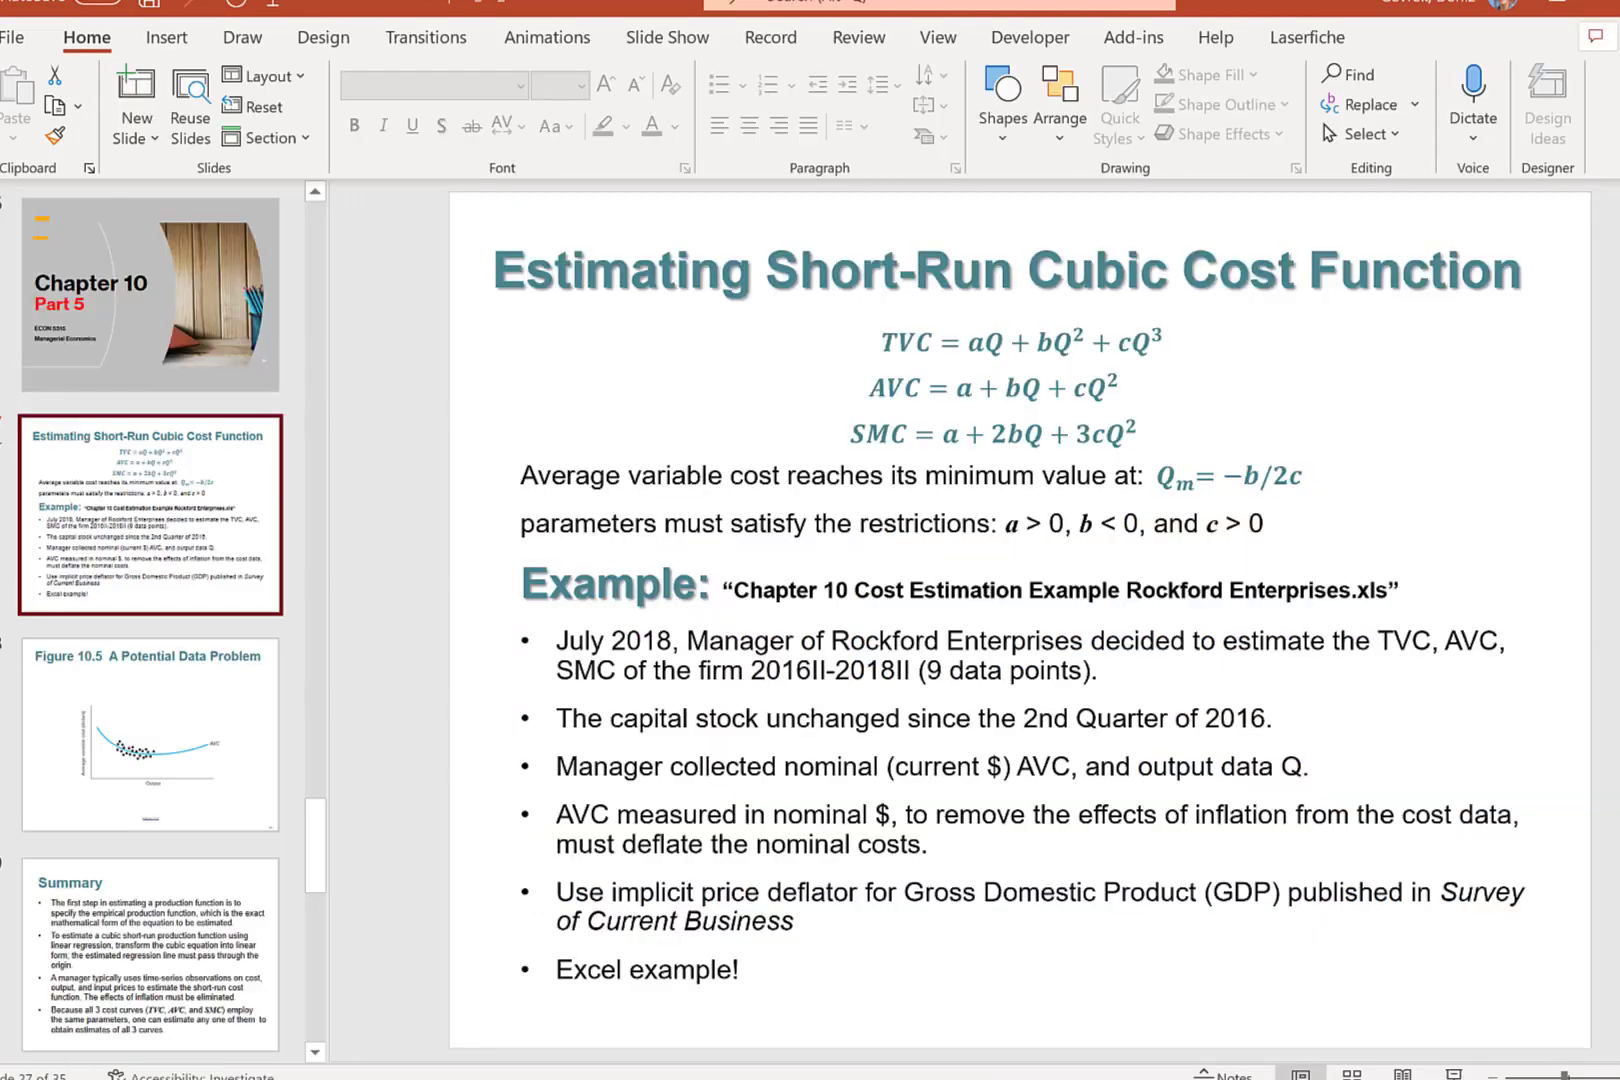
{"action": "key", "text": "shift+F5"}
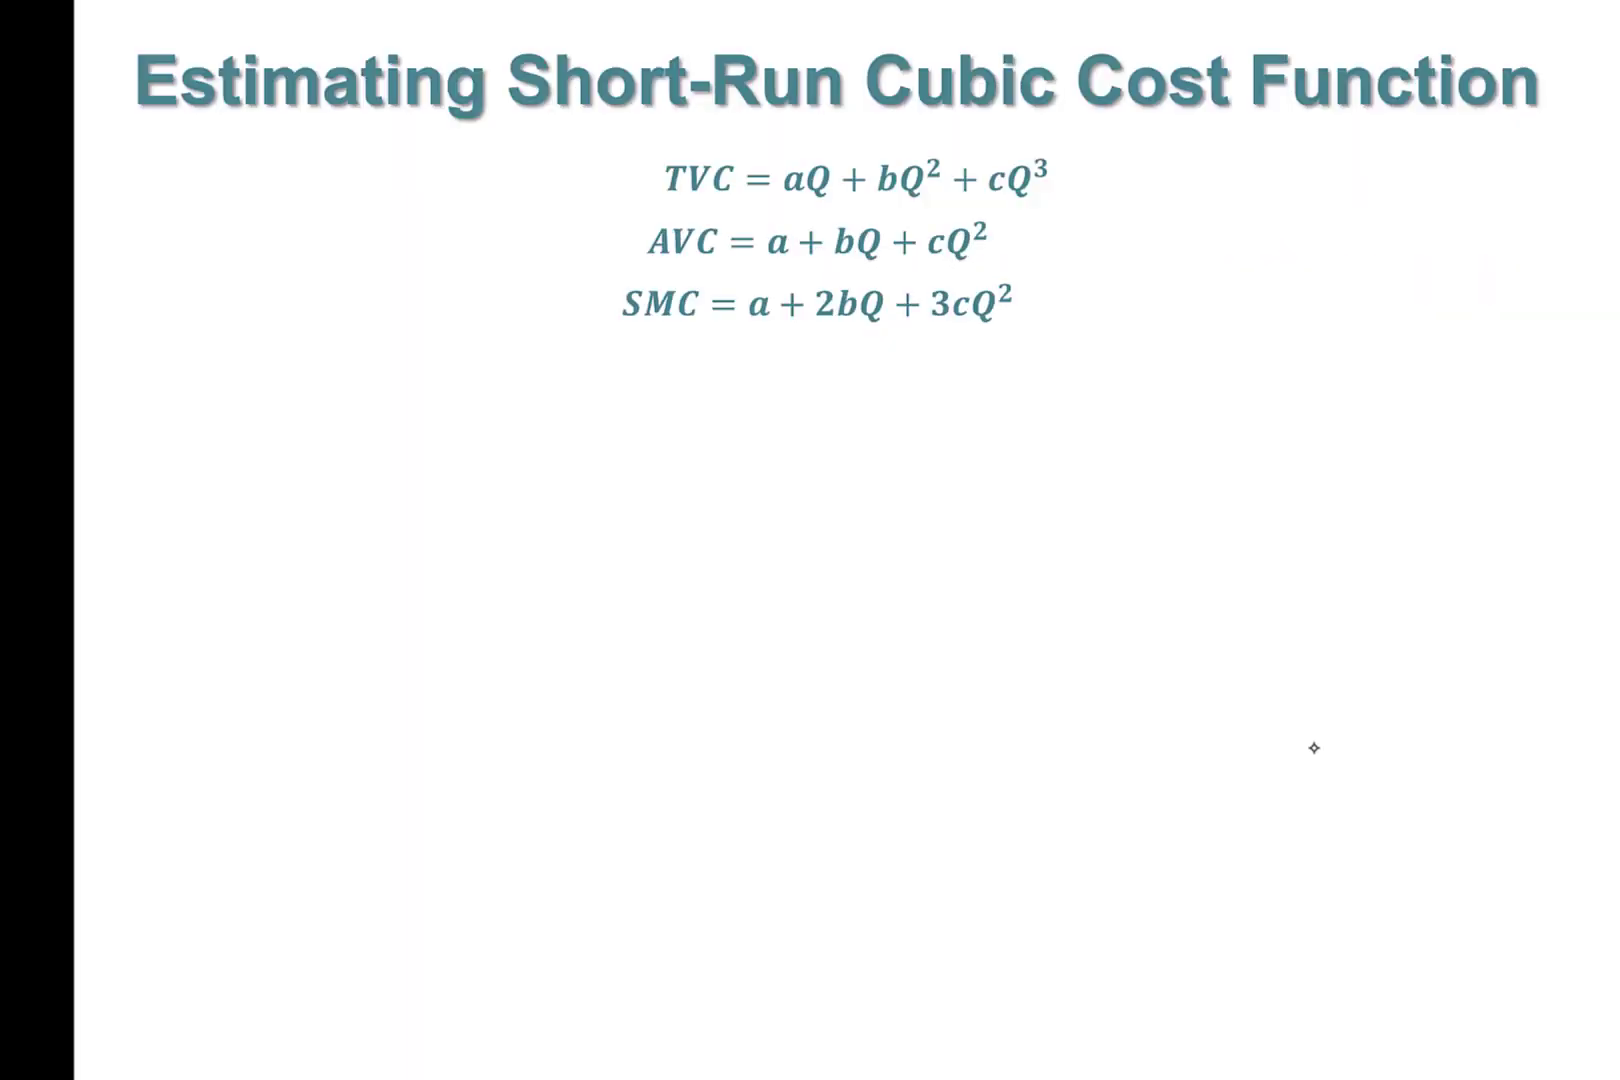
{"action": "key", "text": "Page_Down"}
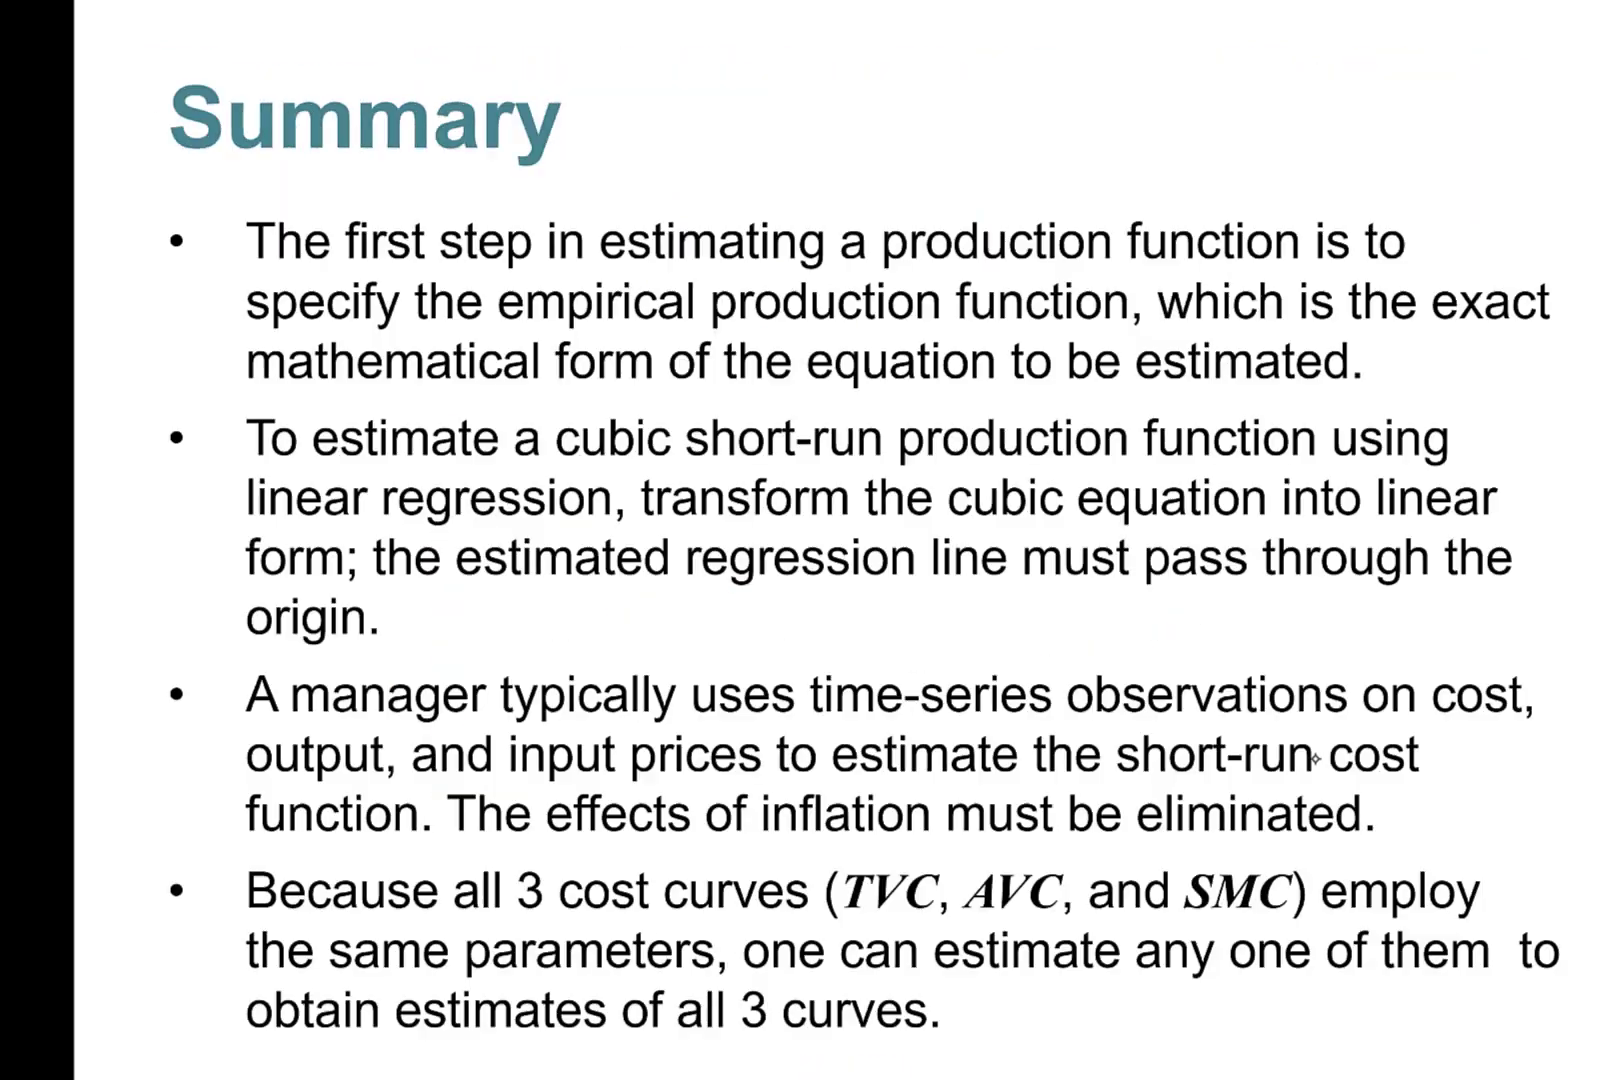
{"action": "key", "text": "Page_Down"}
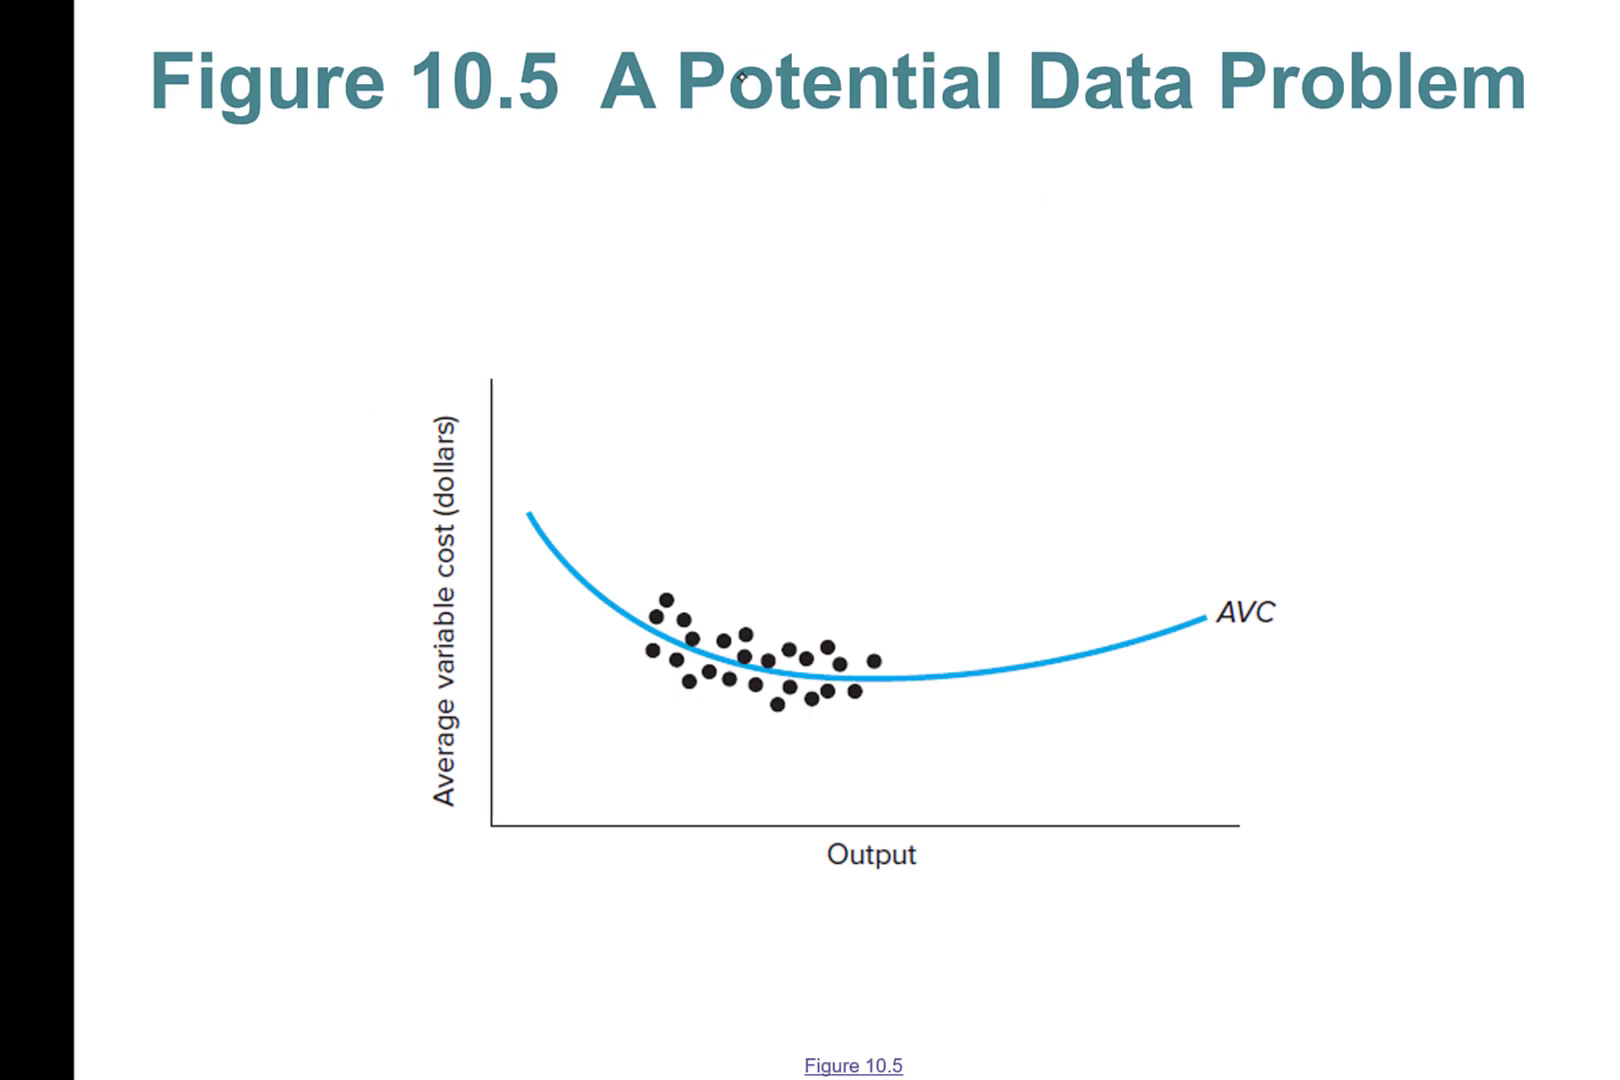
- Circle the cluster of data points on the AVC curve twice in red ink and mark both ends of the output axis
{"action": "mouse_move", "coordinate": [750, 575]}
{"action": "left_mouse_down"}
{"action": "mouse_move", "coordinate": [687, 553]}
{"action": "mouse_move", "coordinate": [821, 752]}
{"action": "mouse_move", "coordinate": [788, 580]}
{"action": "left_mouse_up"}
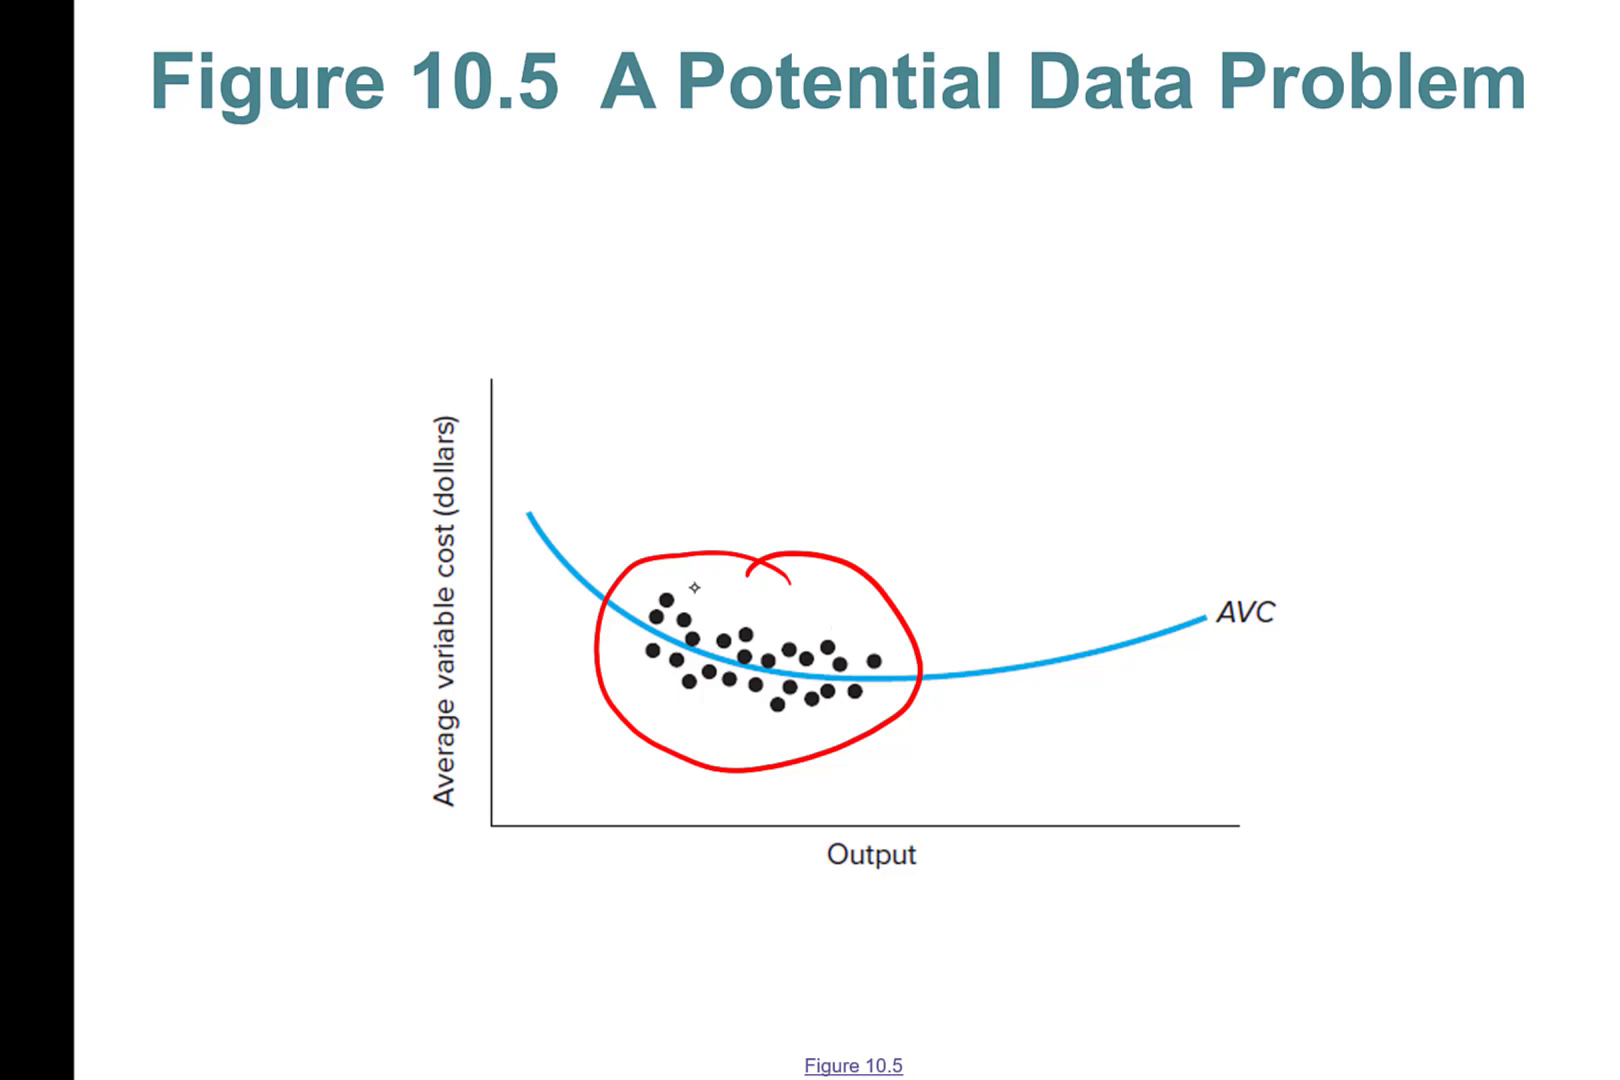
{"action": "left_click_drag", "start_coordinate": [506, 800], "coordinate": [485, 900]}
{"action": "left_click_drag", "start_coordinate": [1246, 782], "coordinate": [1244, 880]}
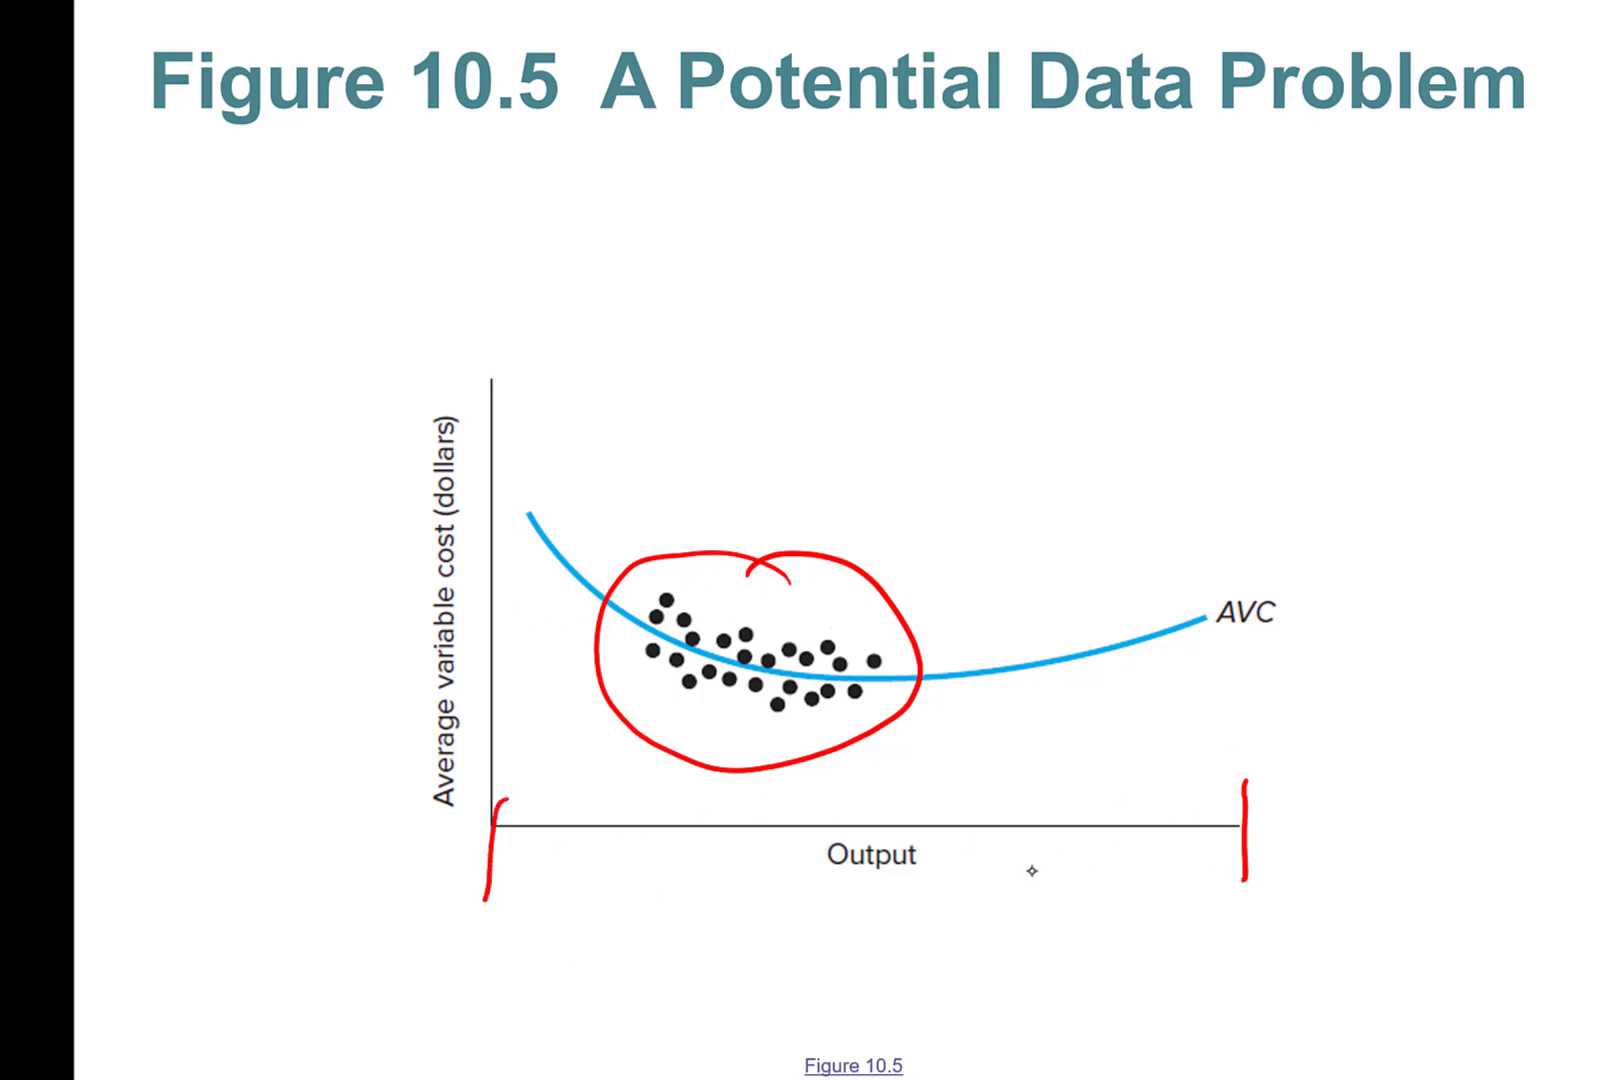
{"action": "mouse_move", "coordinate": [838, 565]}
{"action": "left_mouse_down"}
{"action": "mouse_move", "coordinate": [633, 705]}
{"action": "mouse_move", "coordinate": [752, 565]}
{"action": "left_mouse_up"}
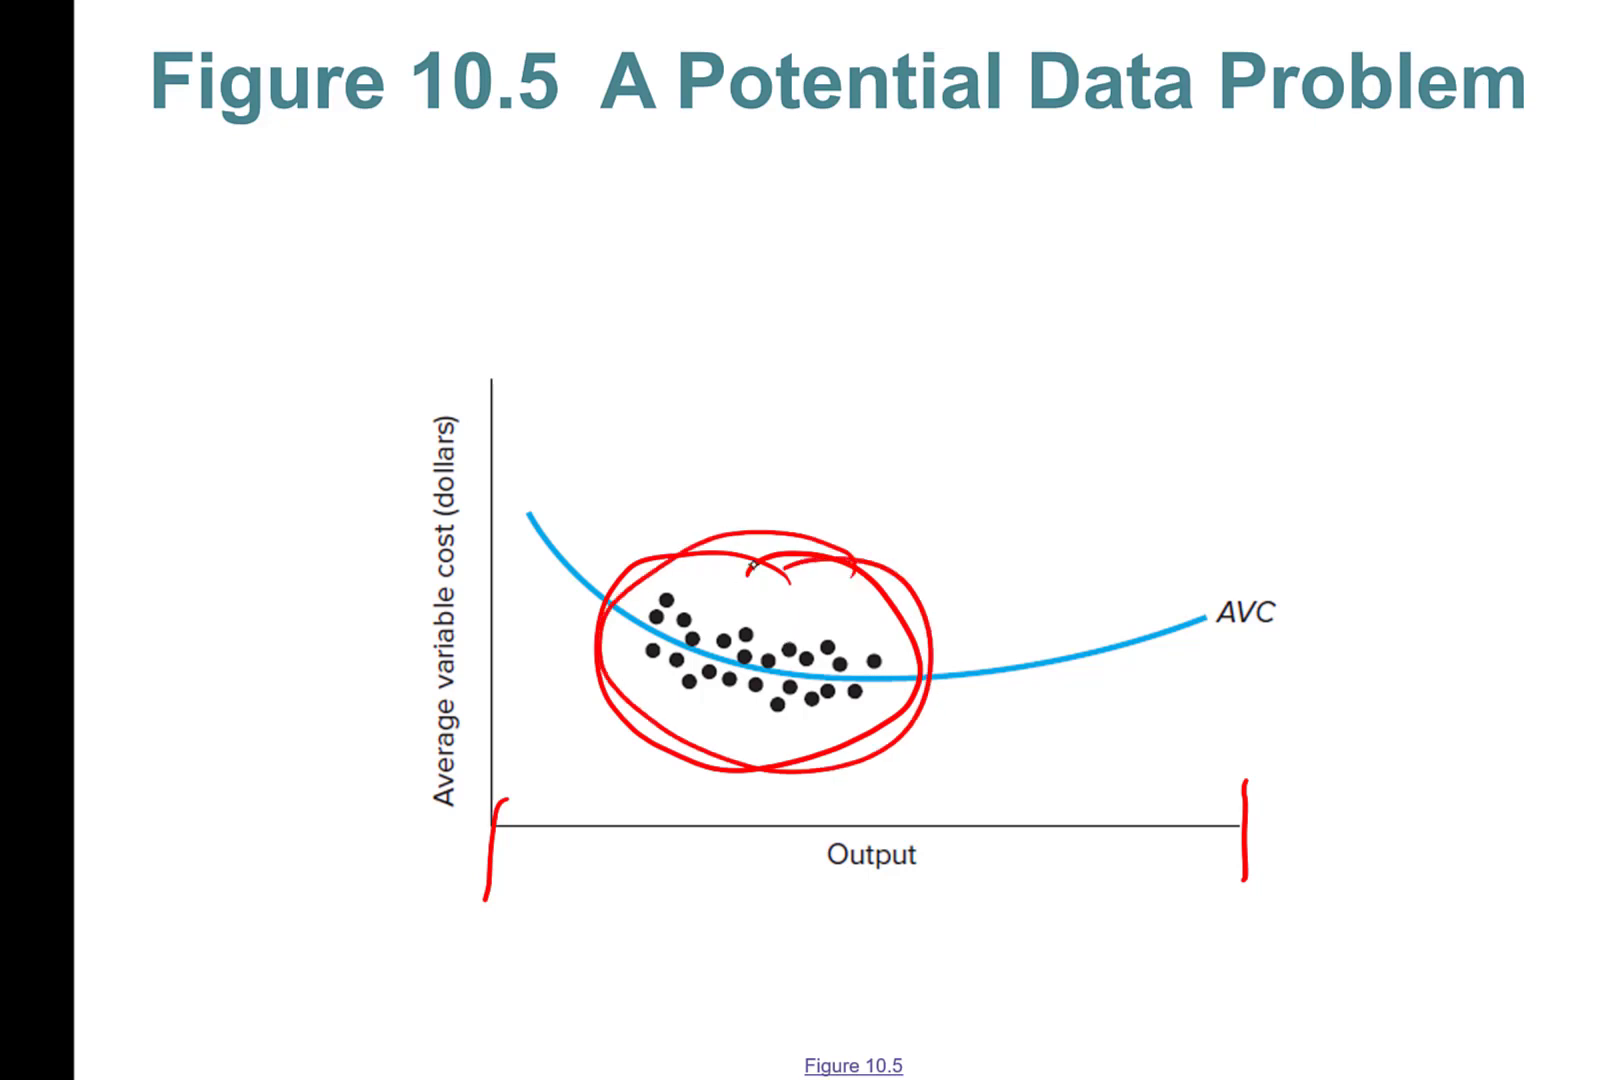